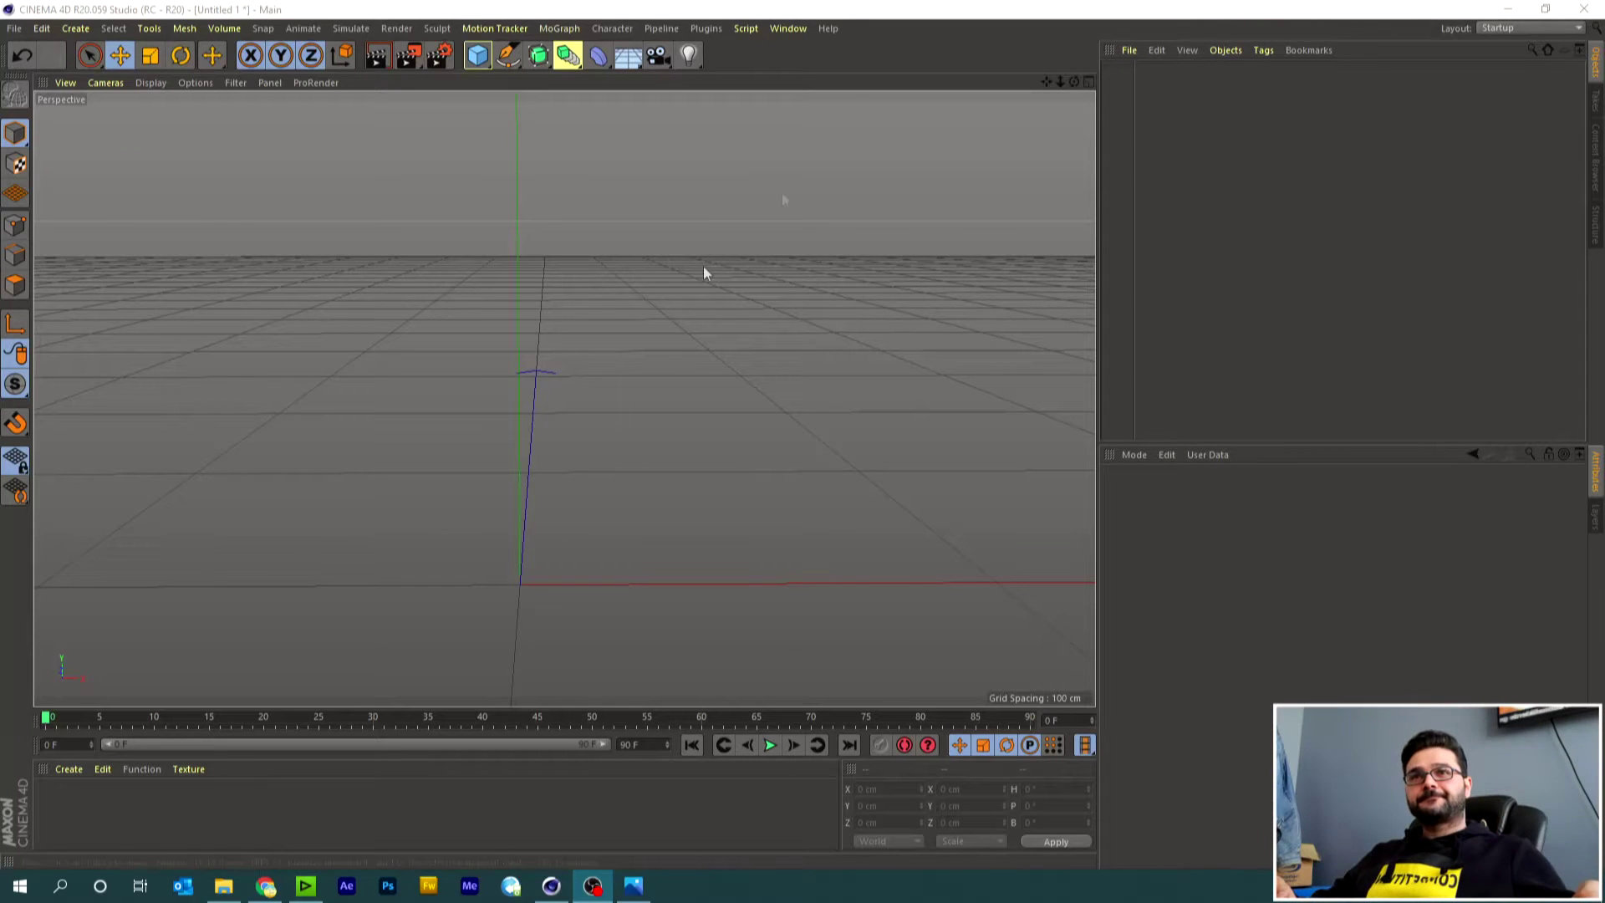
Add a 3D text reading 'herkese selam', 'bügün coiled cables', 'loop animation', 'yapacağ' on four lines.
left_click(559, 28)
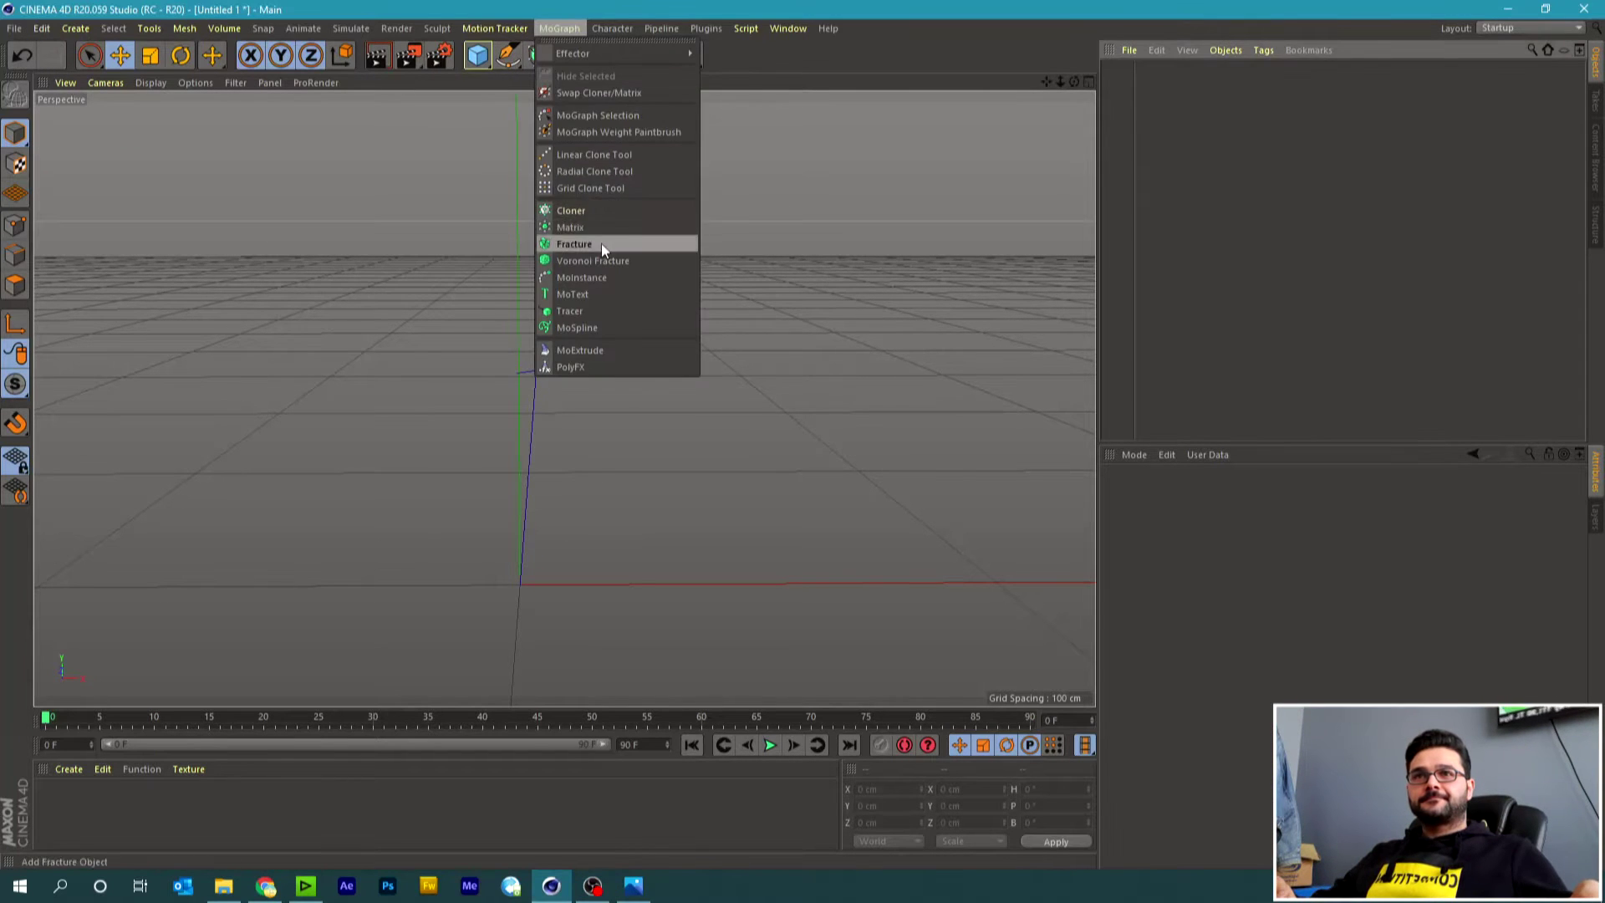
left_click(577, 294)
type("herkese selam")
key("Return")
type("bügün ")
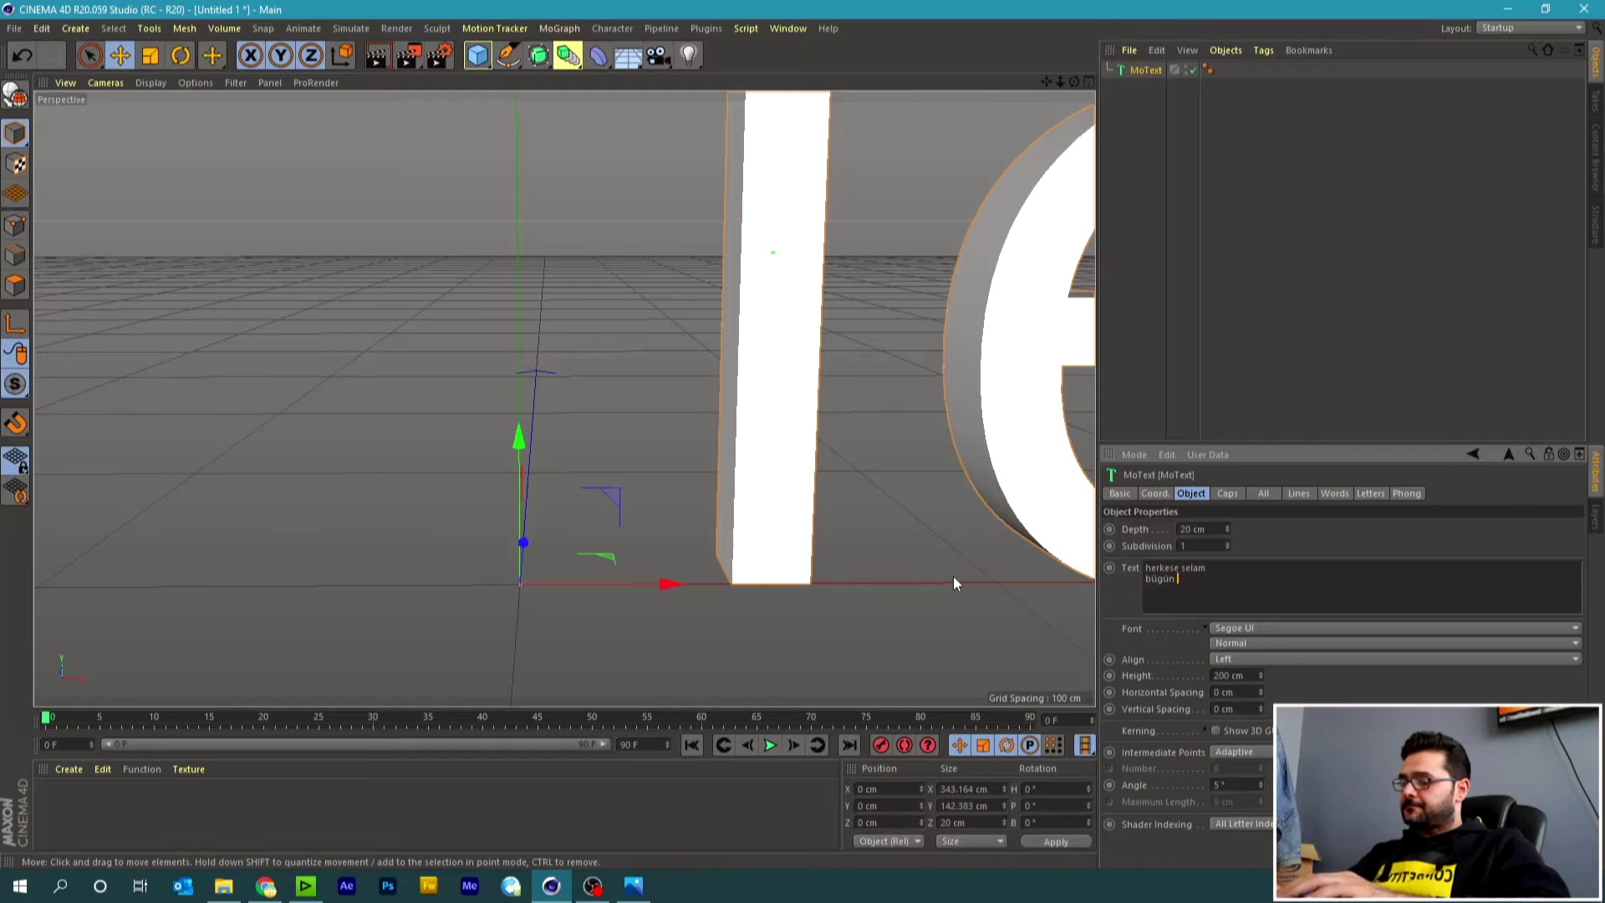
type("coiled cables")
key("Return")
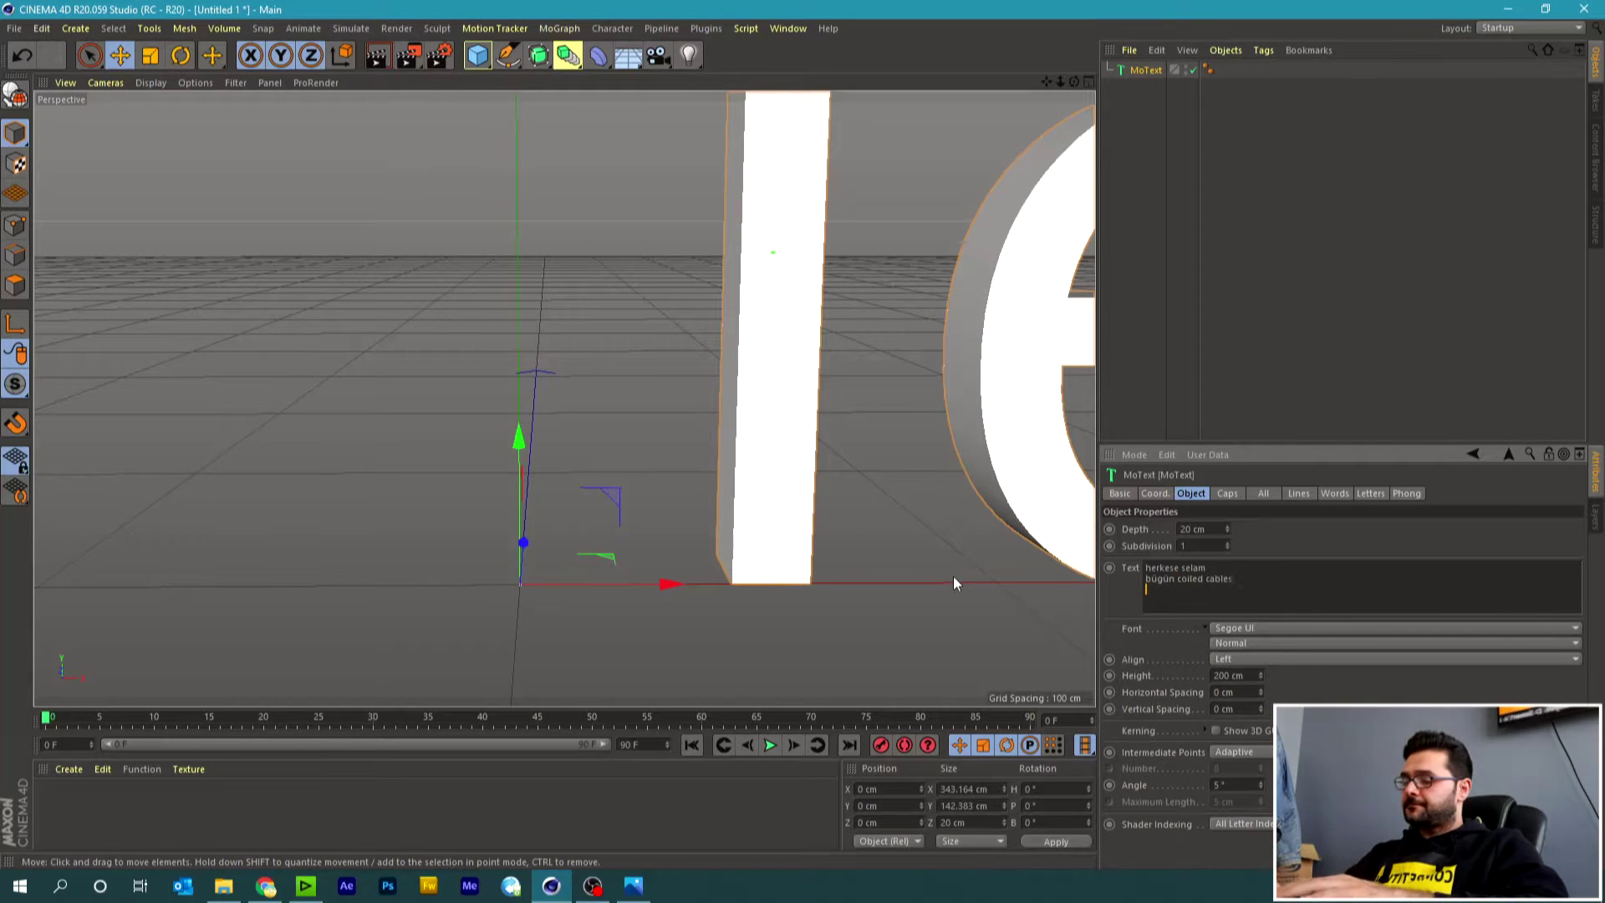
type("loop anim")
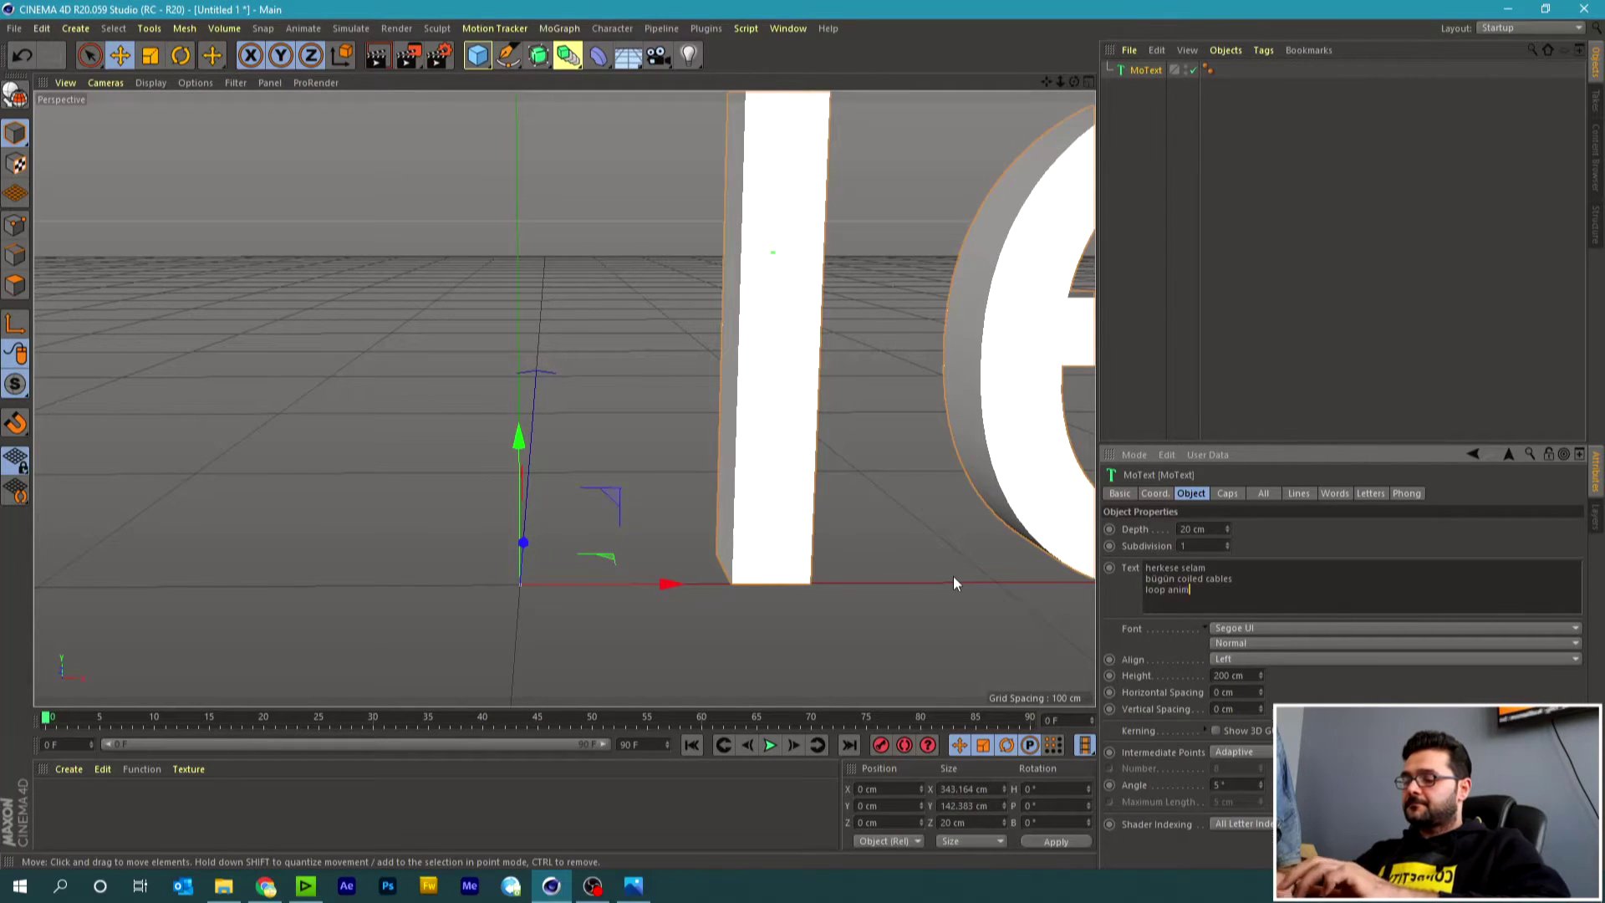
type("ation")
key("Return")
type("yapacağız")
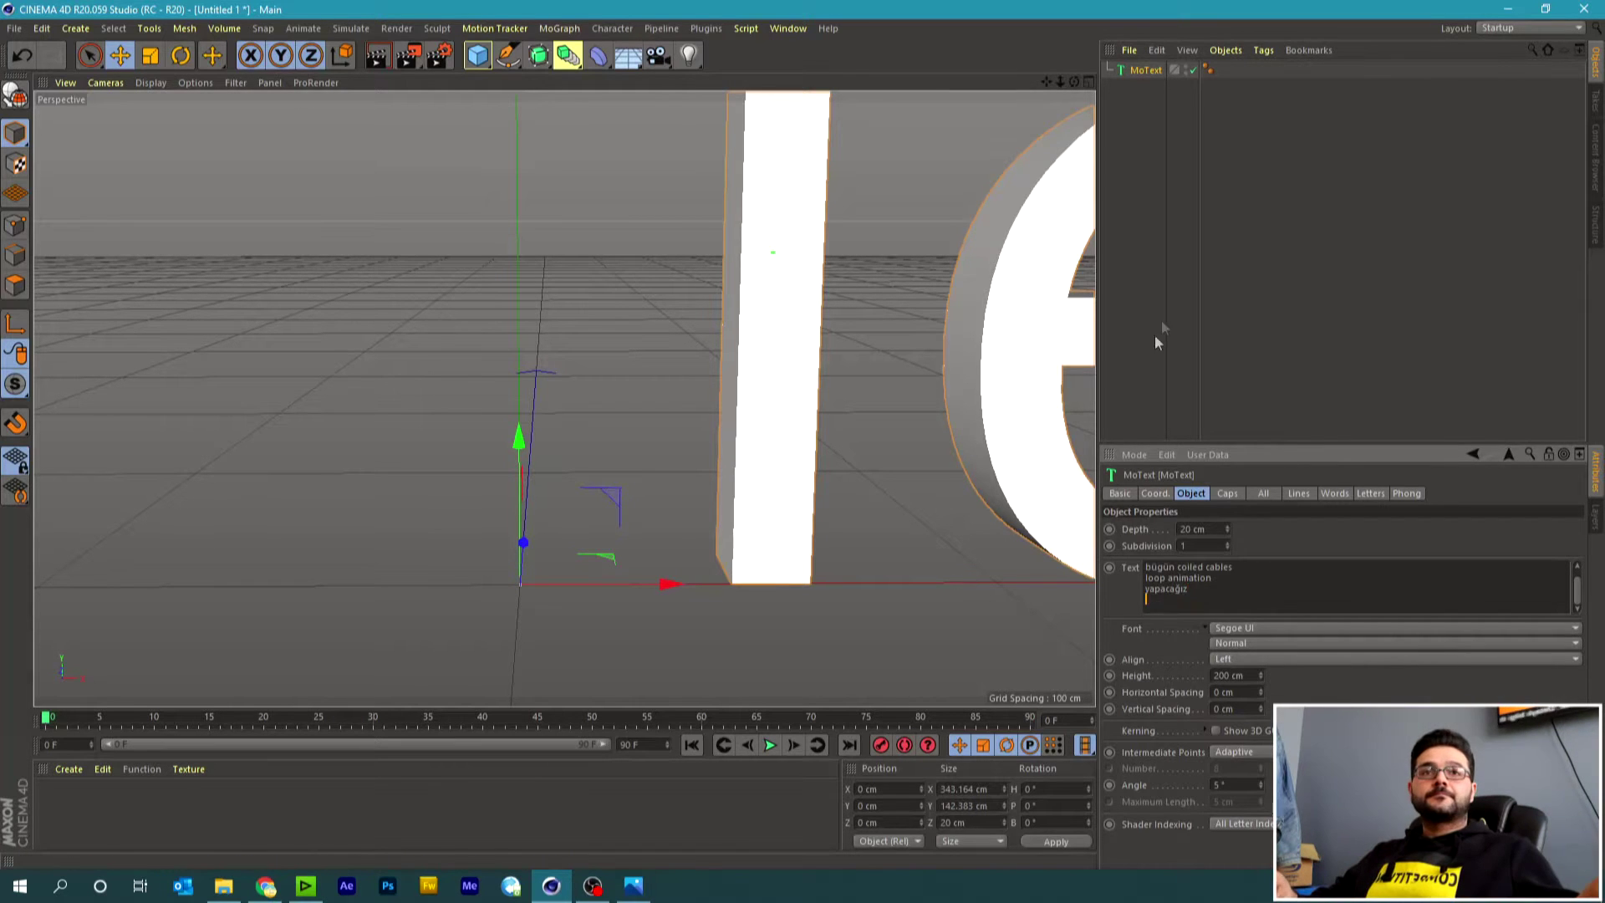
Zoom out to view the whole text, then delete the text object.
left_click(1155, 335)
mouse_move(1060, 81)
left_mouse_down()
mouse_move(1048, 72)
mouse_move(1167, 224)
left_mouse_up()
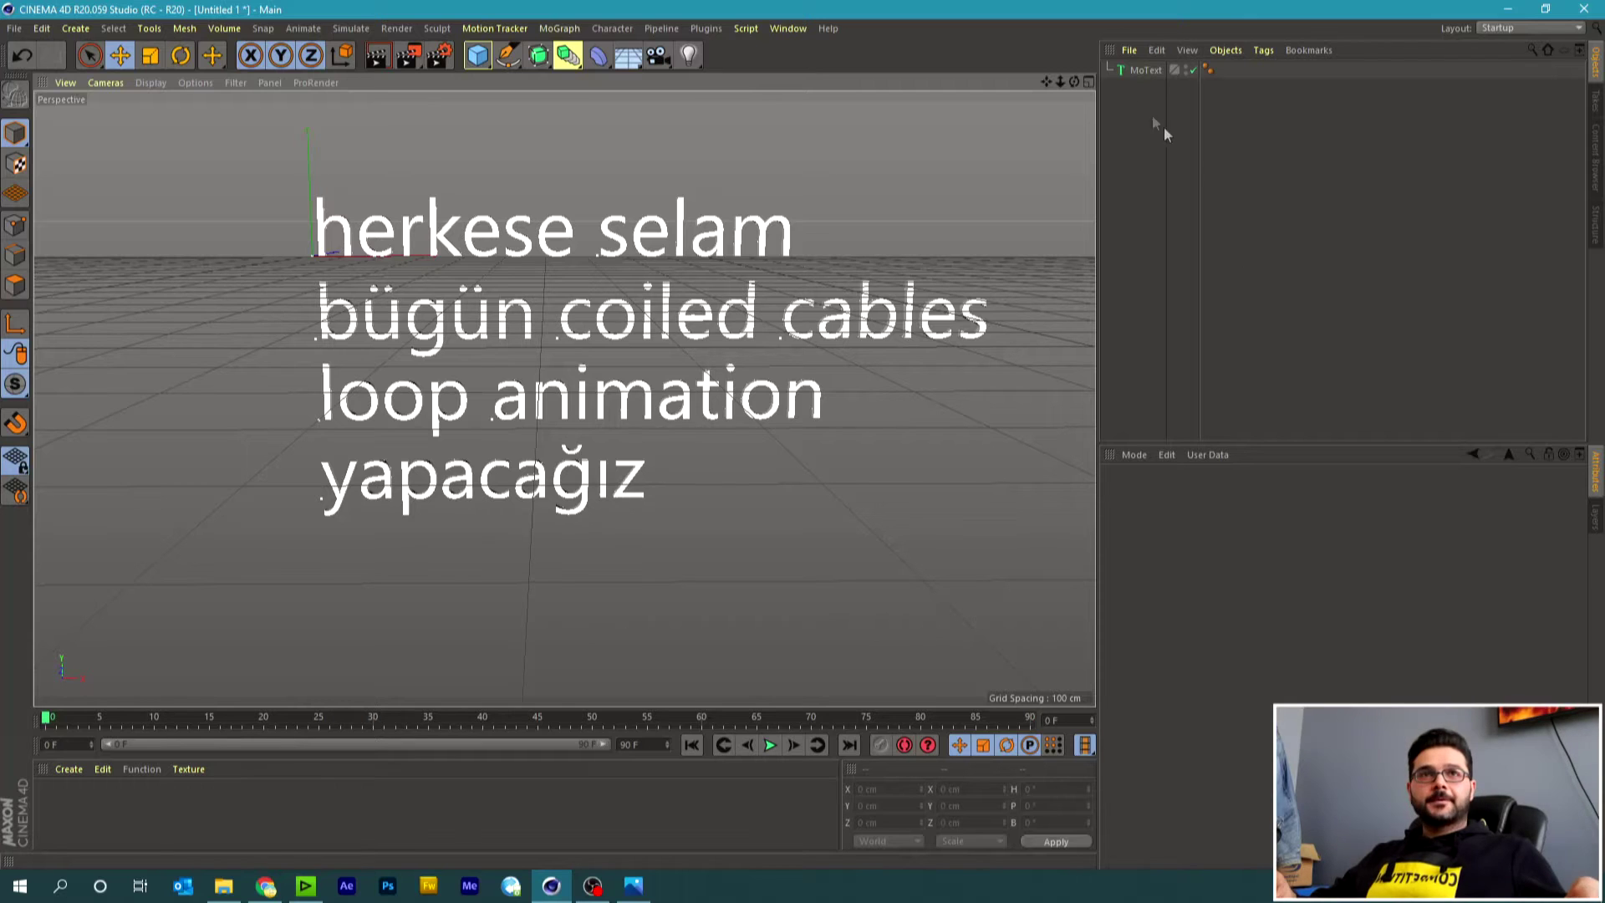
left_click(1146, 70)
key("Delete")
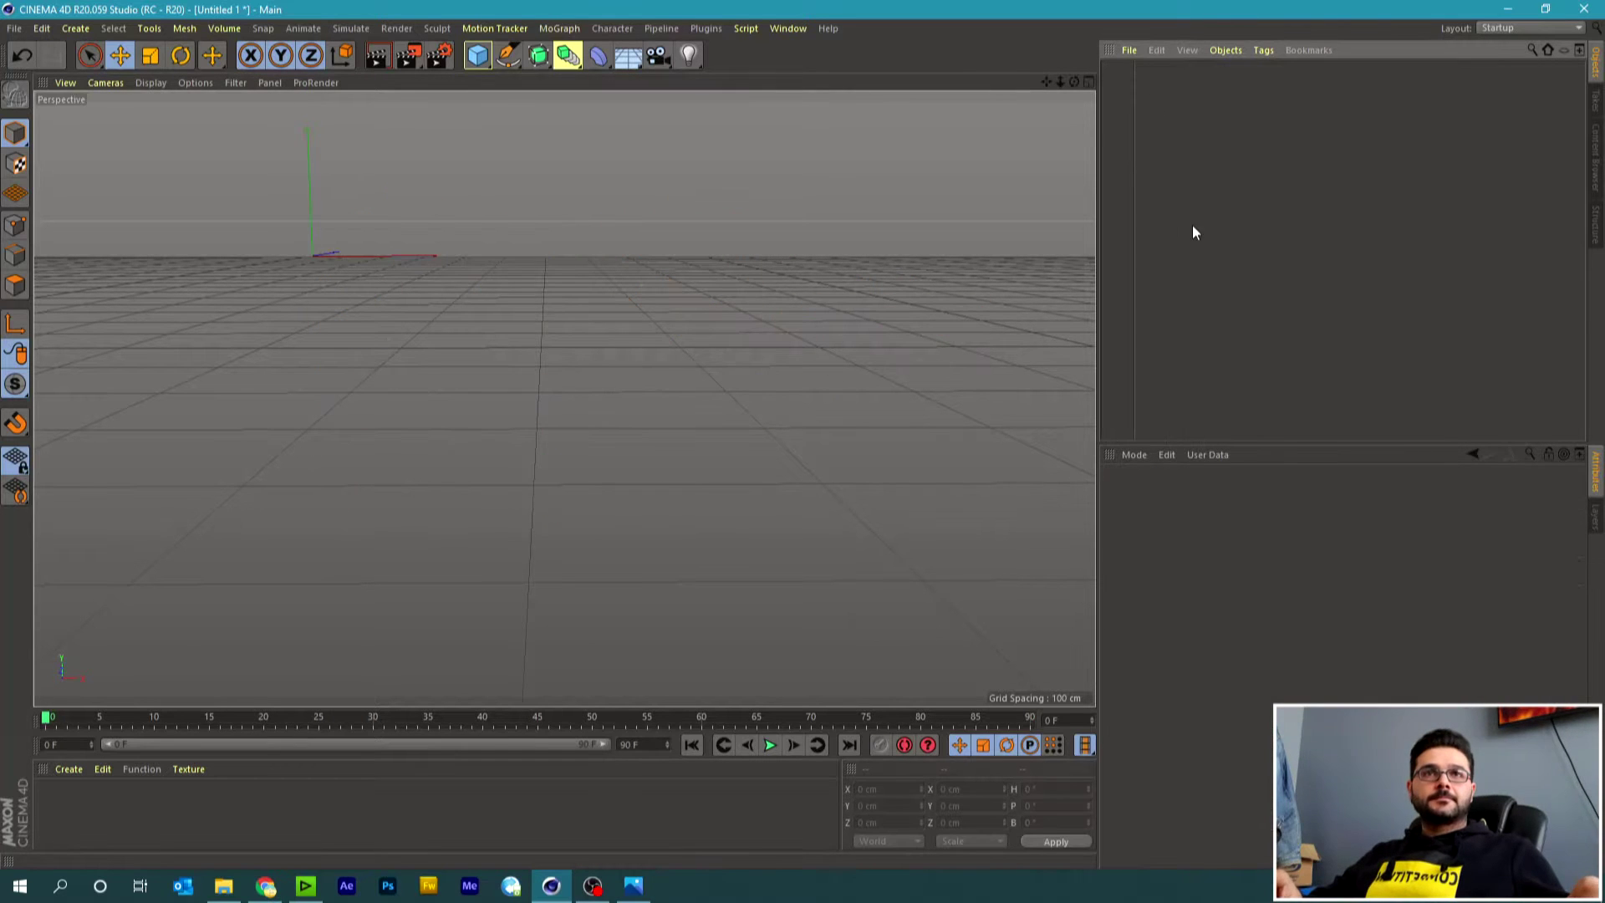
Add a Helix with start radius 6, end radius 22, end angle 452°, radial bias 0, height 80.
left_click(508, 56)
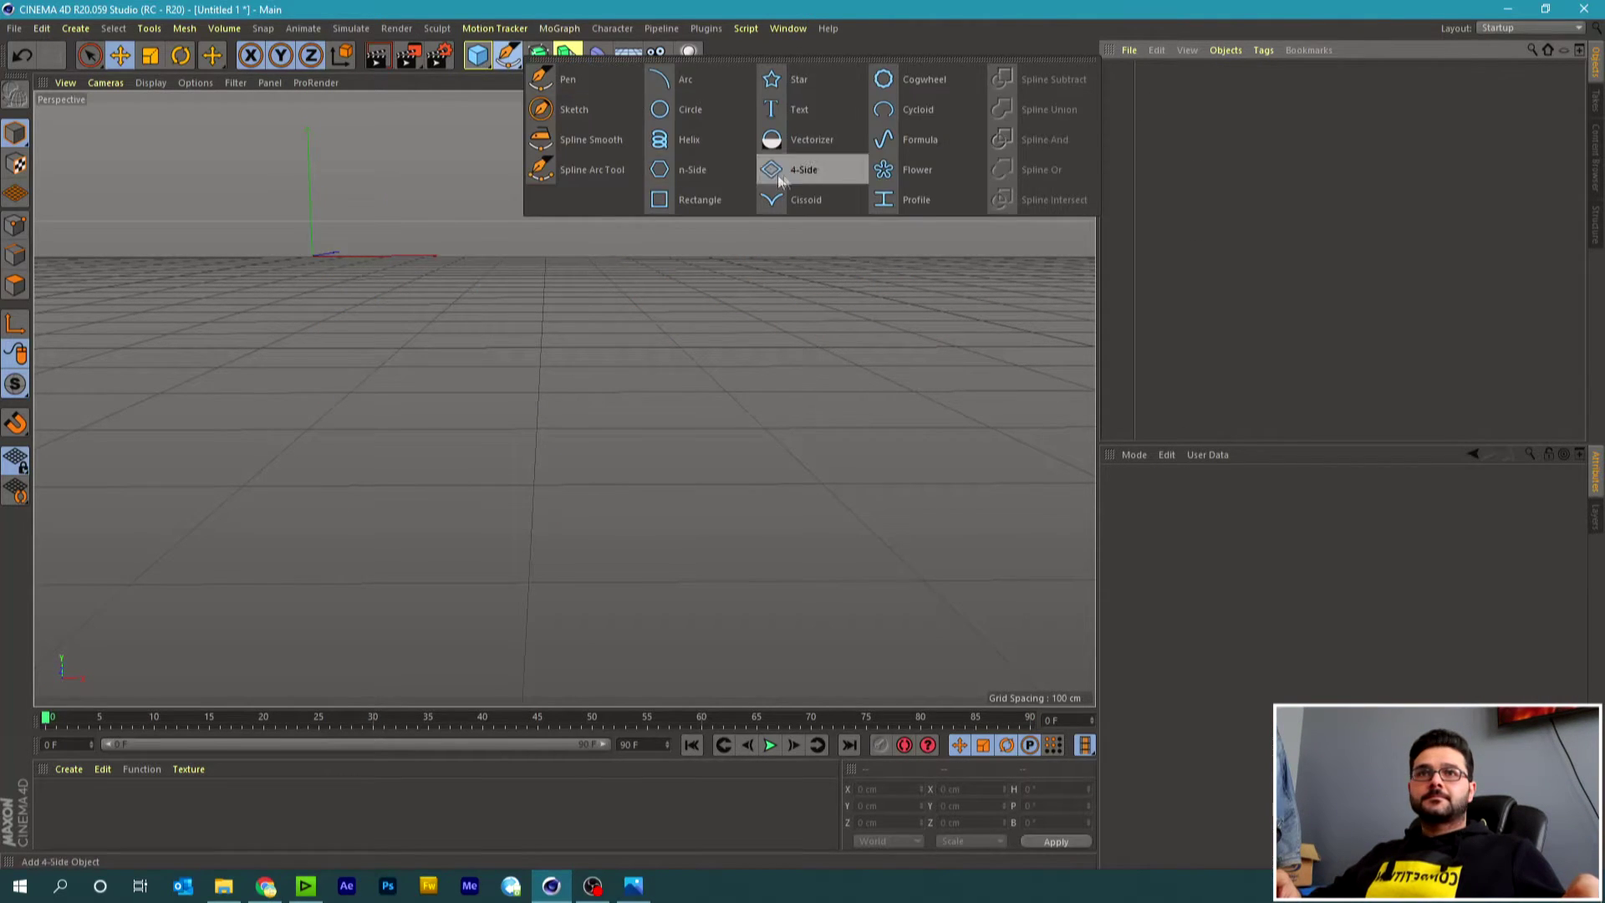
left_click(687, 139)
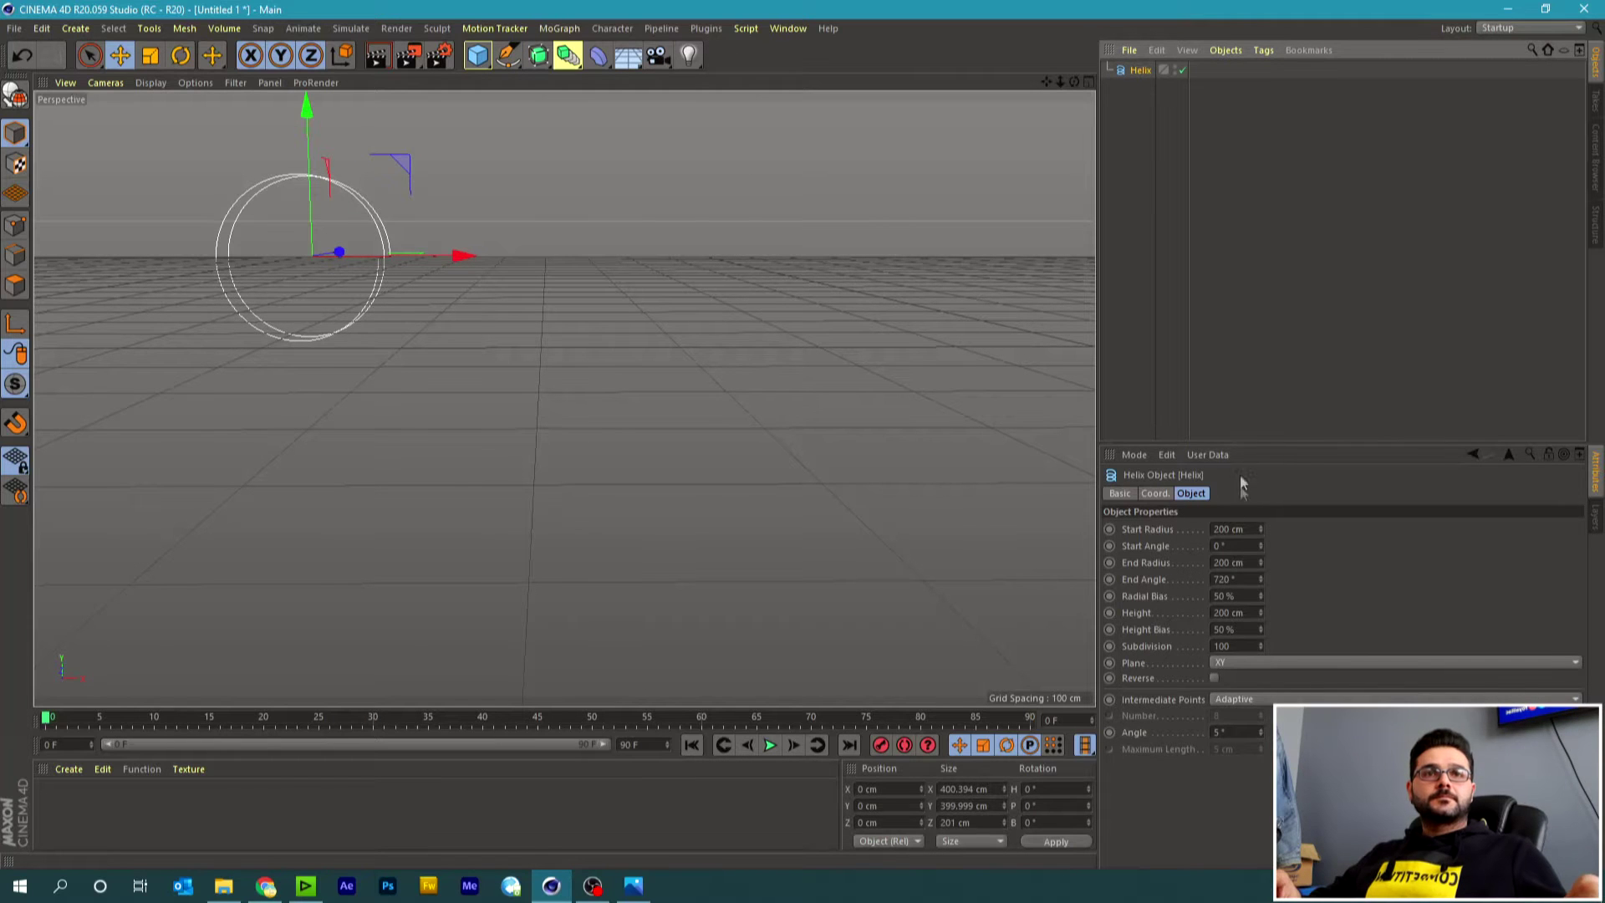
left_click(1248, 530)
type("6")
key("Tab")
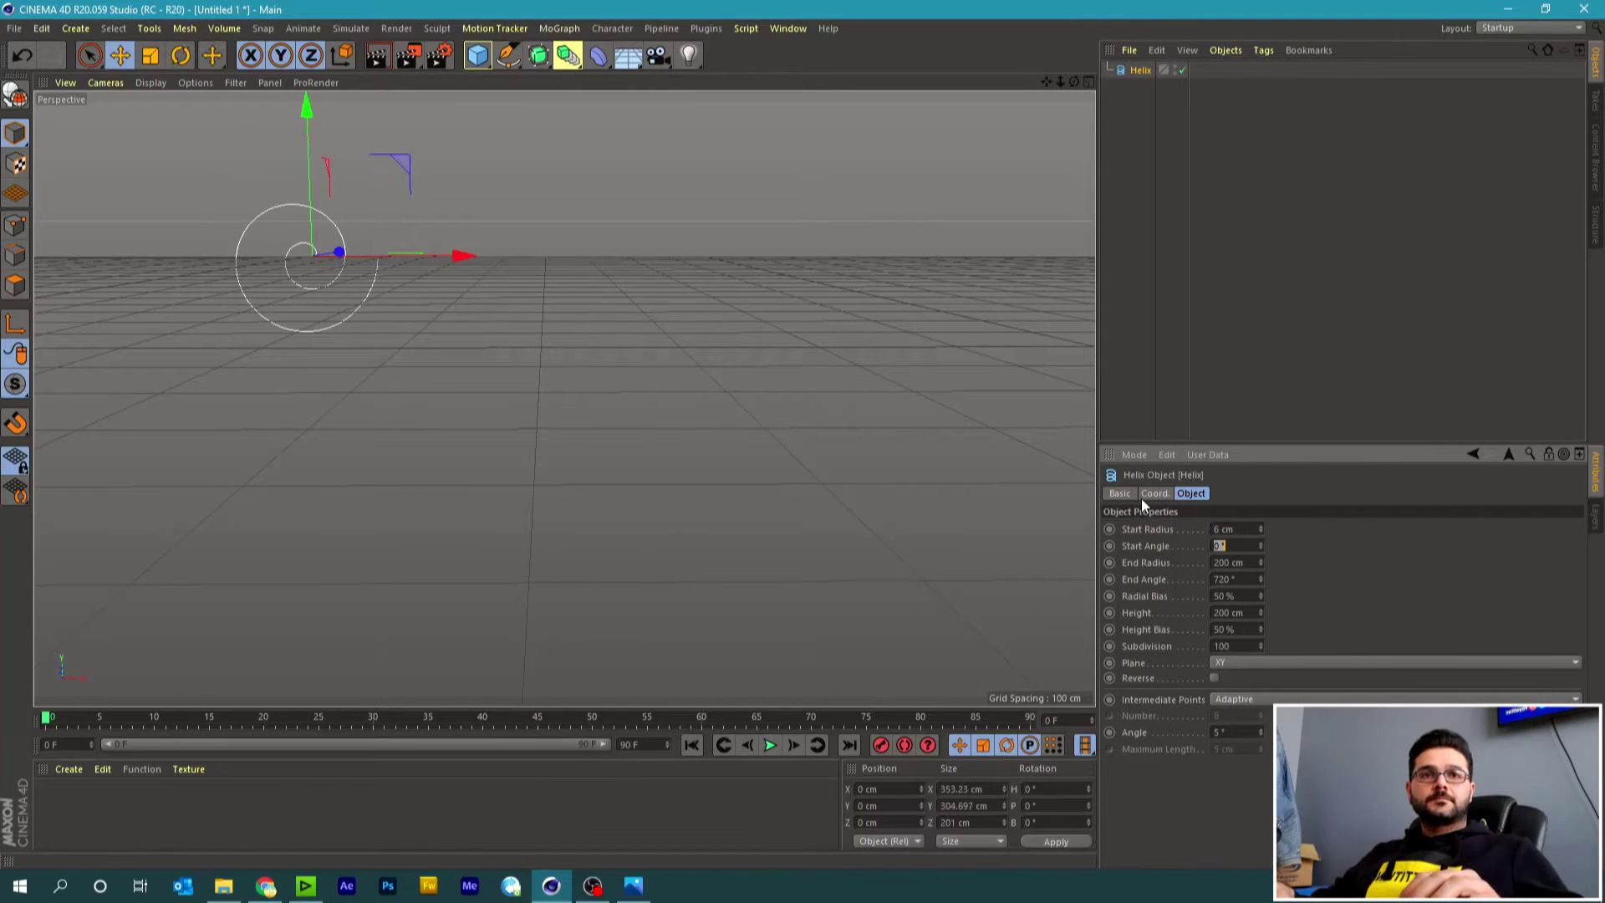
key("Tab")
type("22")
key("Tab")
type("452")
key("Tab")
type("0")
key("Tab")
type("80")
key("Return")
Stand the helix in the XZ plane and frame it large in the view.
left_click(1287, 662)
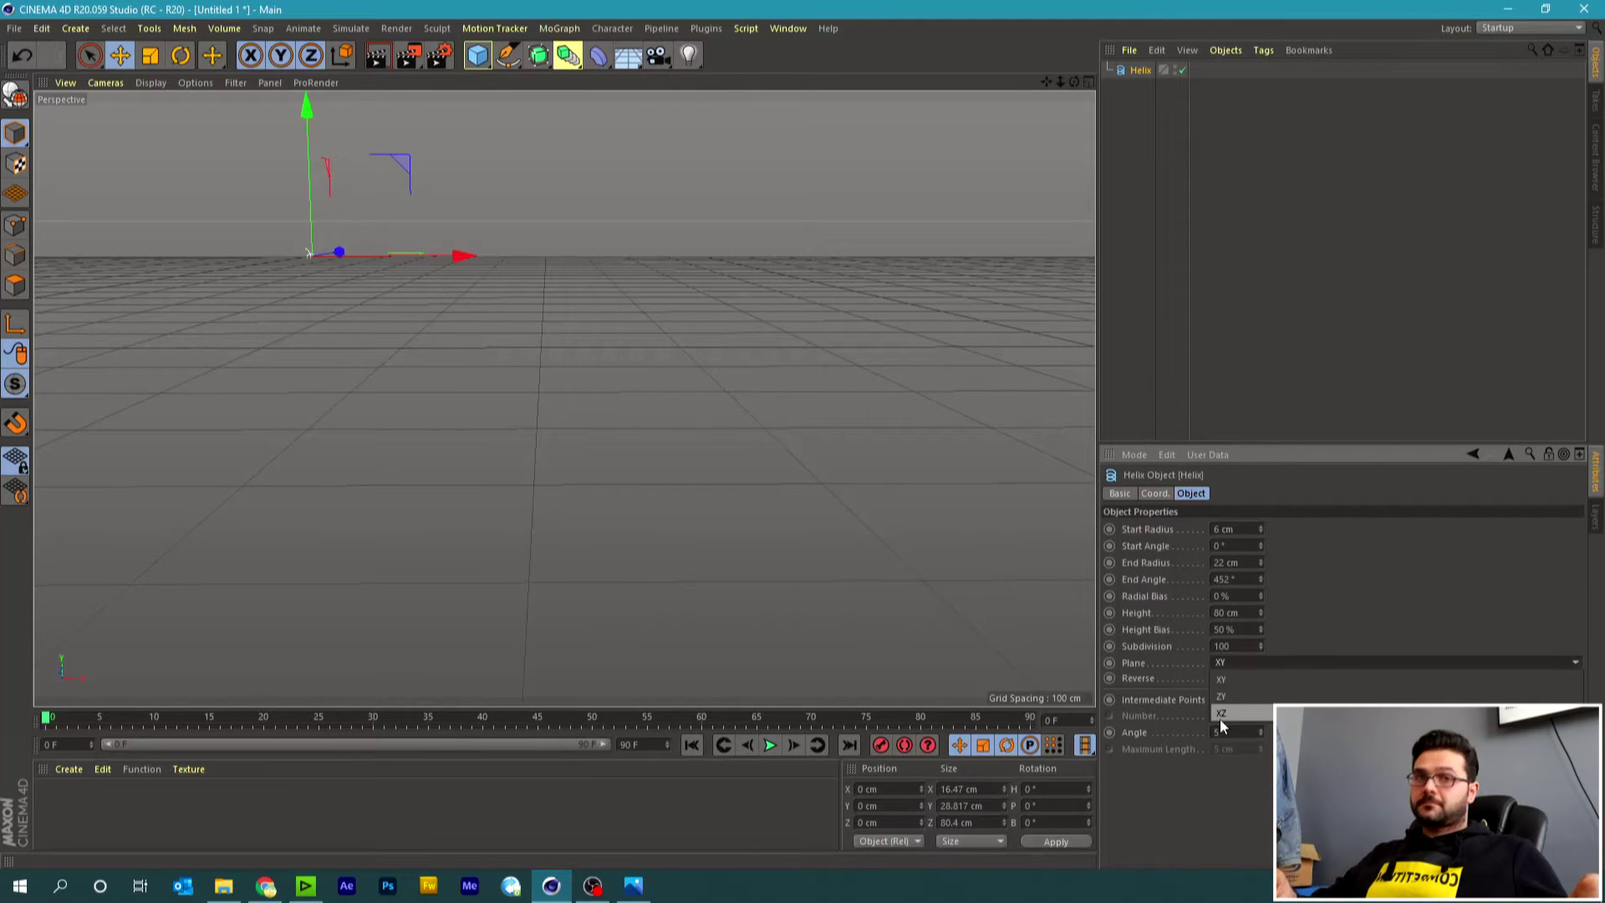
left_click(1220, 719)
left_click_drag(1045, 82, 1046, 85)
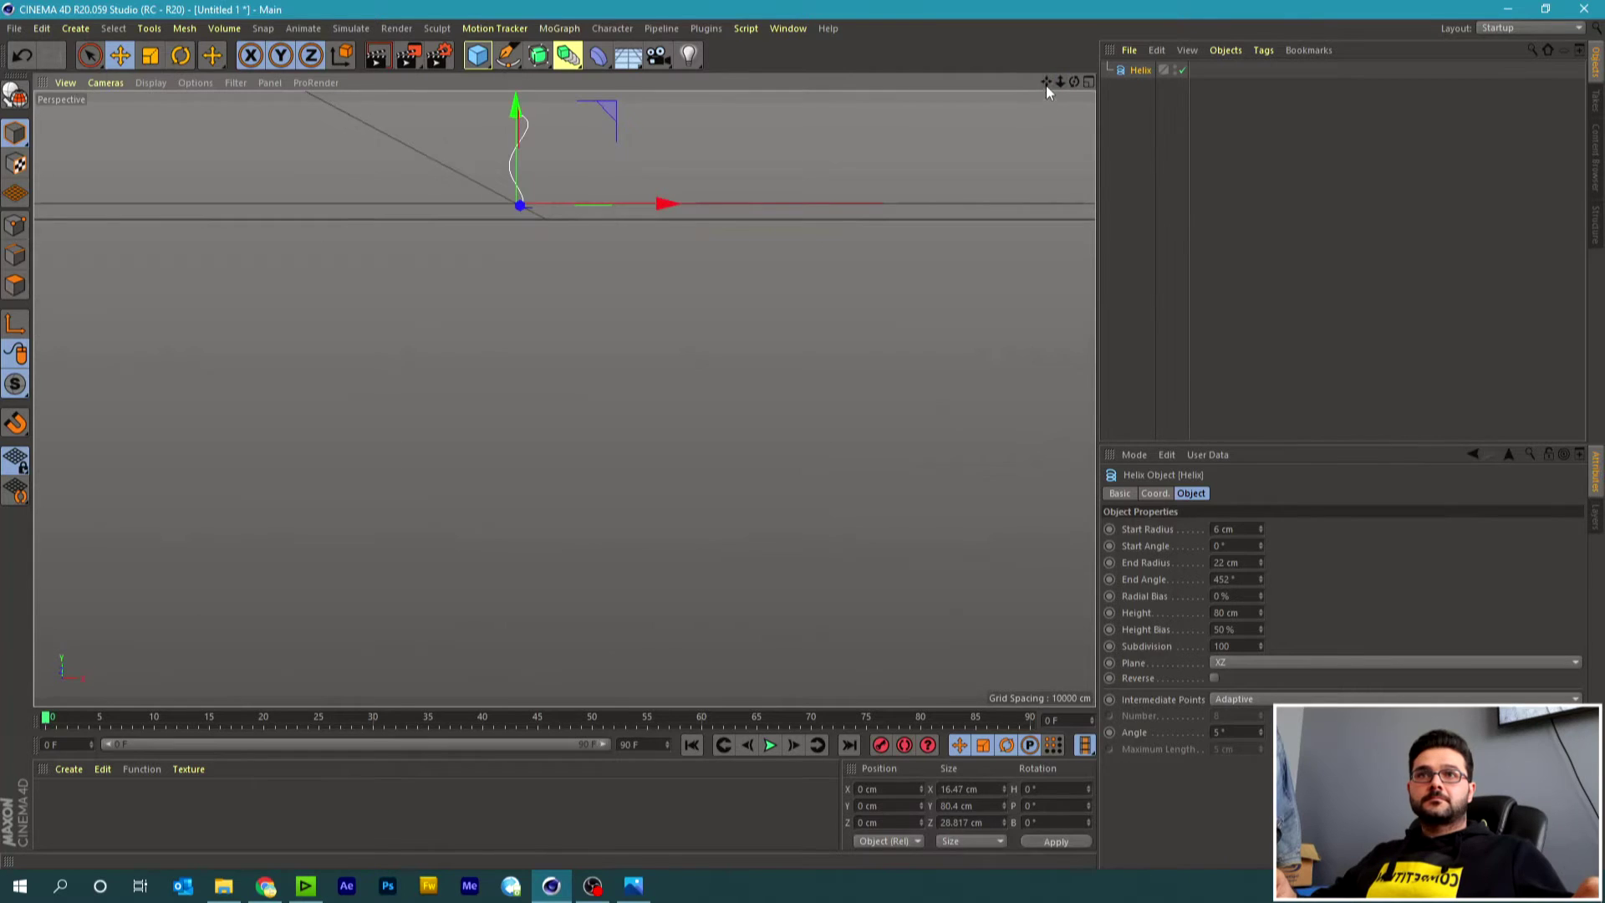
left_click_drag(1060, 81, 562, 398)
left_click_drag(1045, 88, 565, 400)
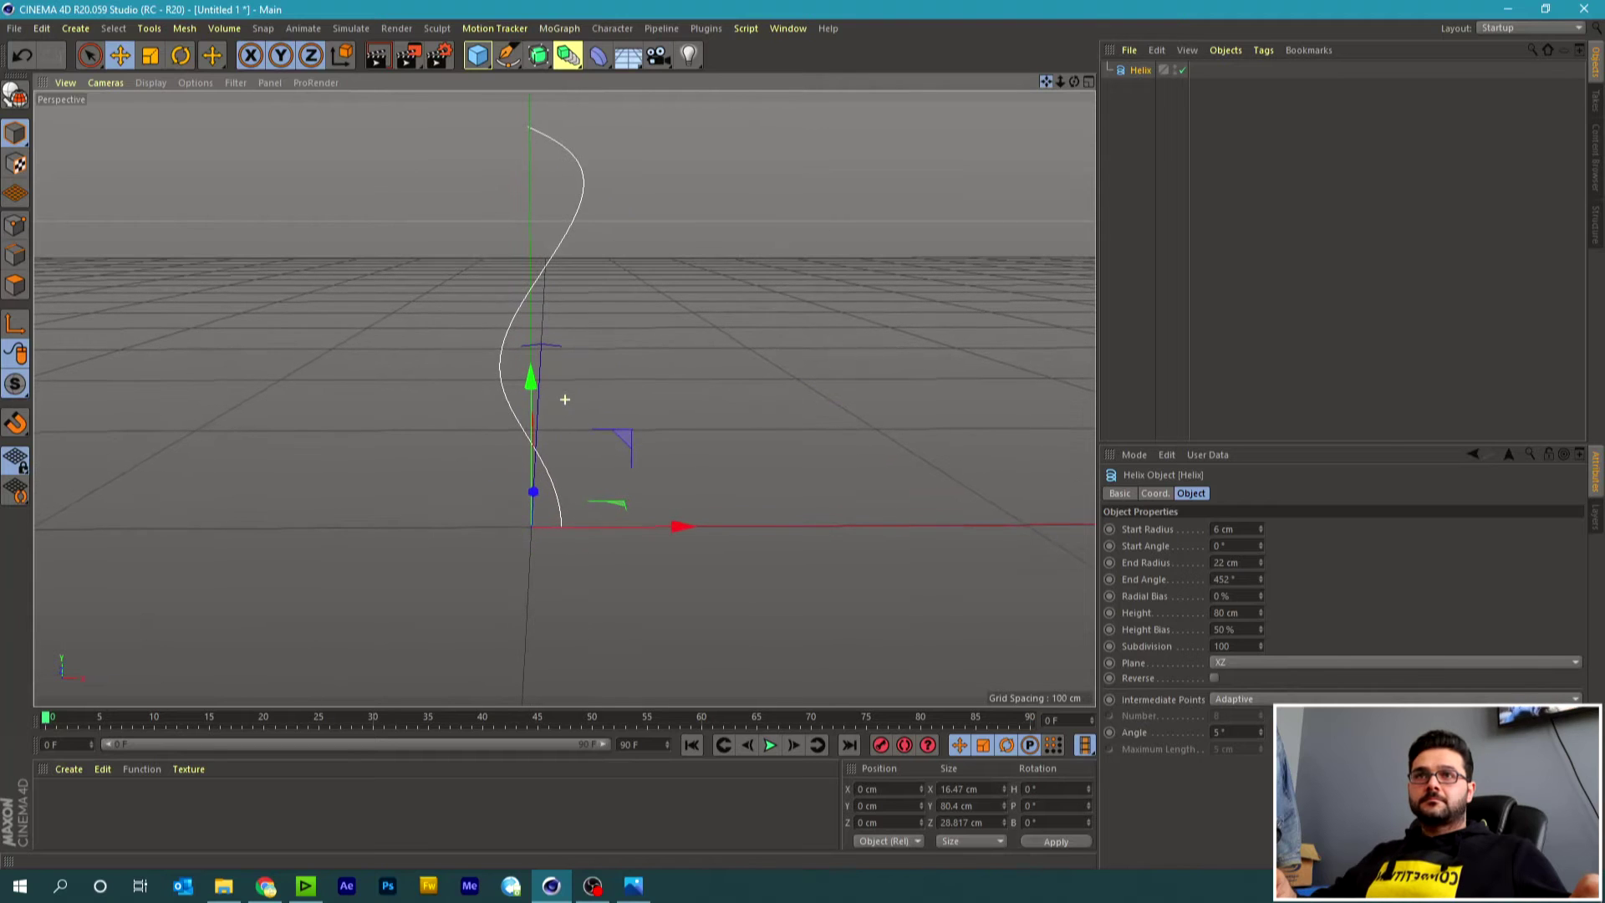
left_click(1192, 142)
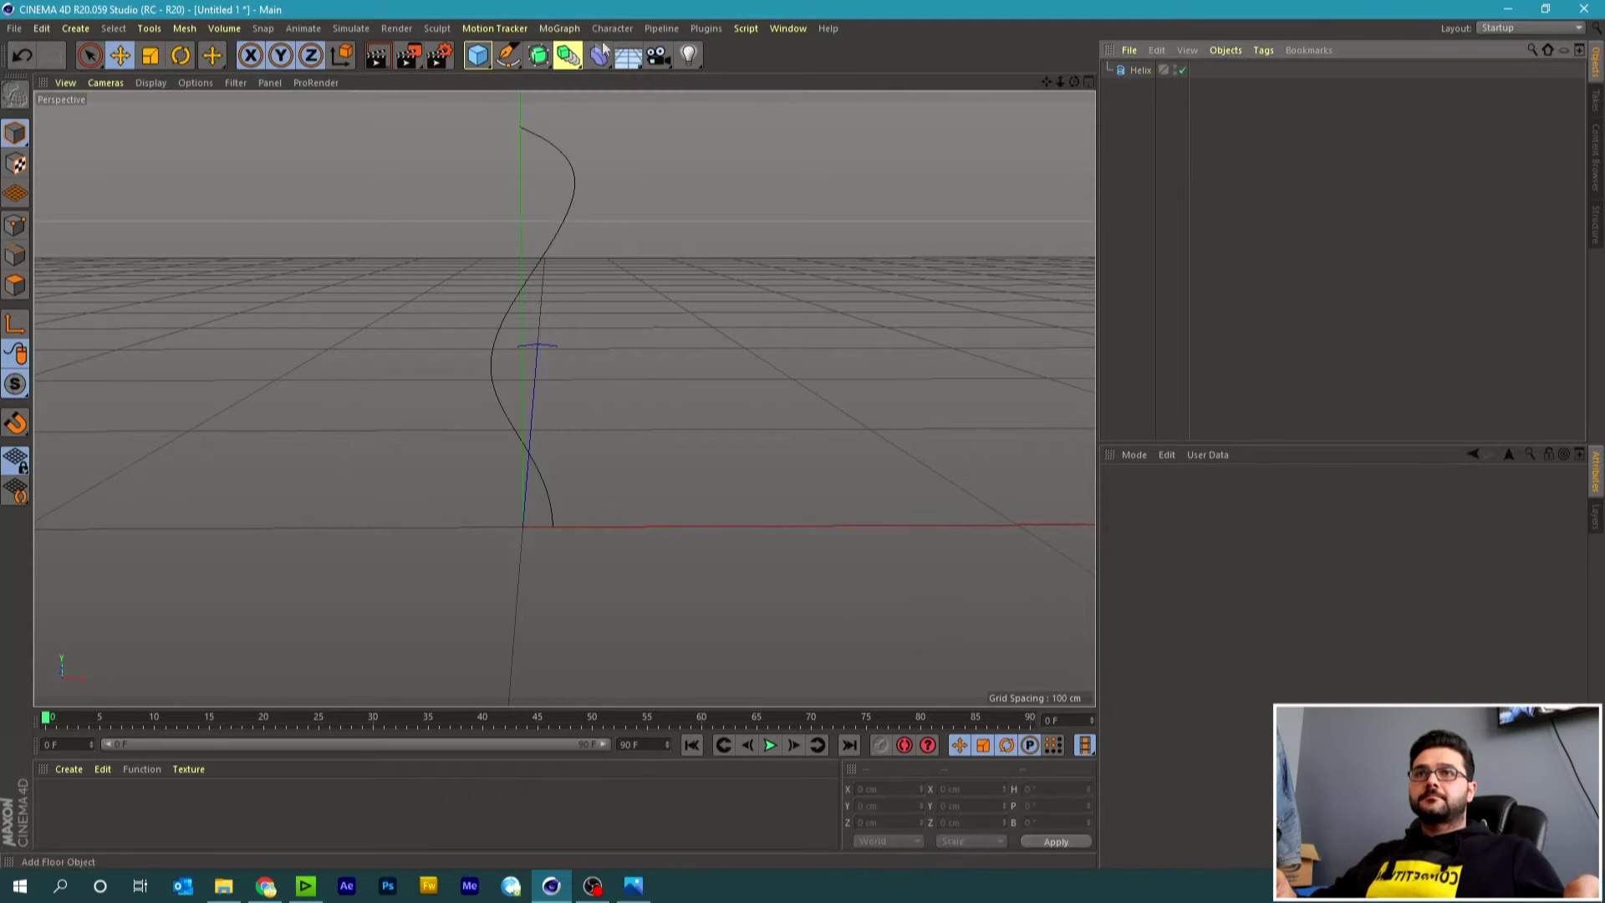
Add a Circle spline with a 1 cm radius.
left_click(507, 55)
left_click(685, 113)
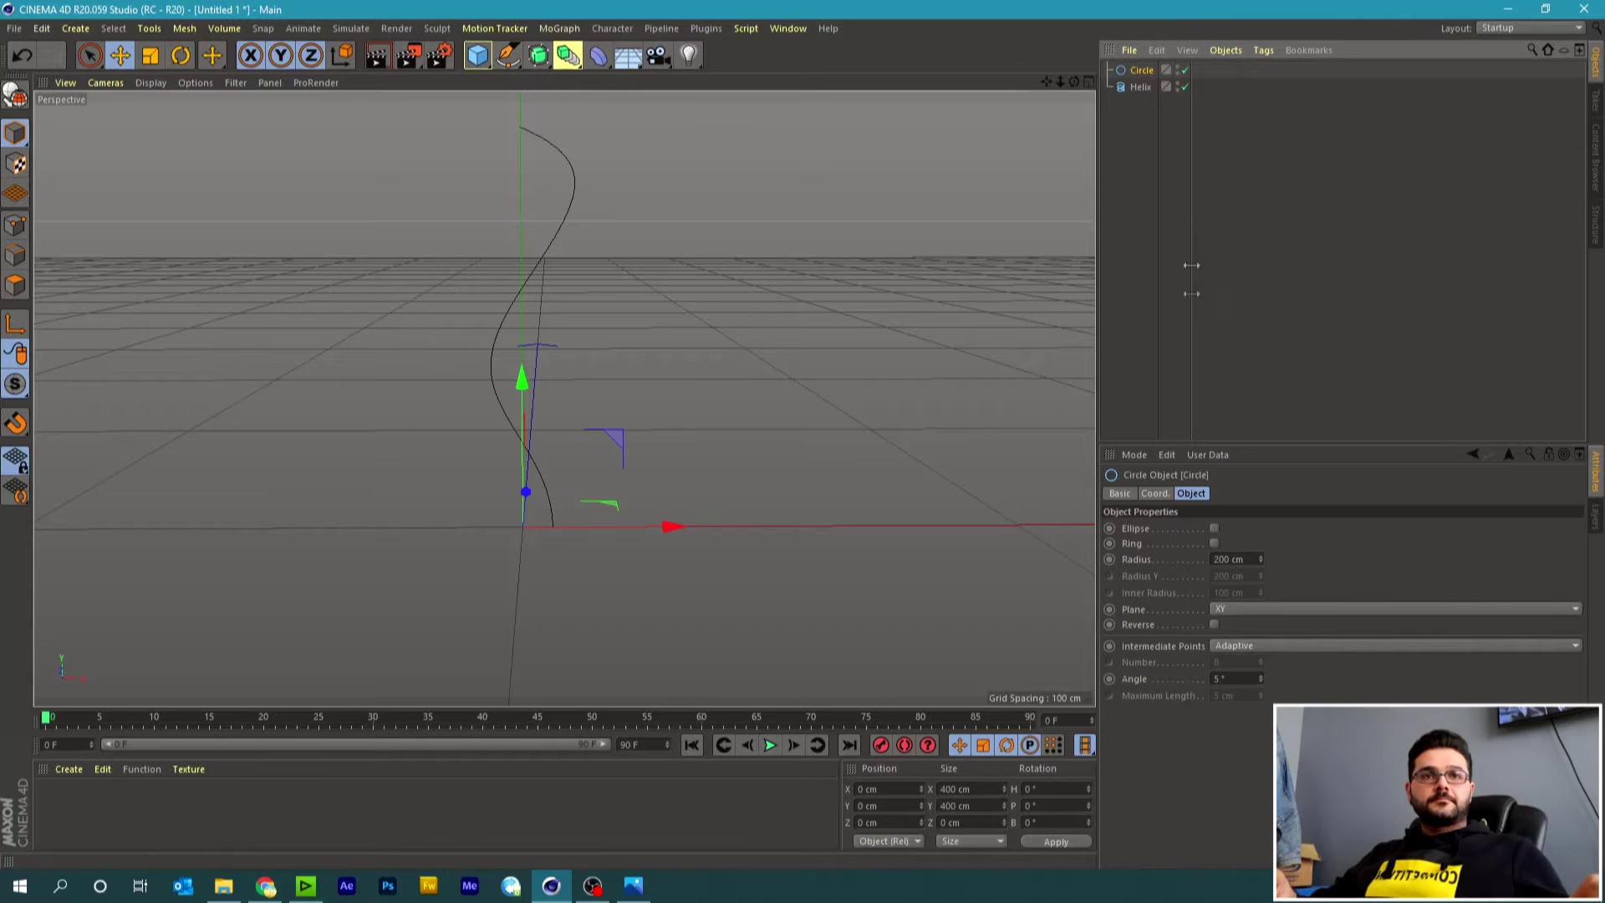
double_click(1233, 559)
type("1")
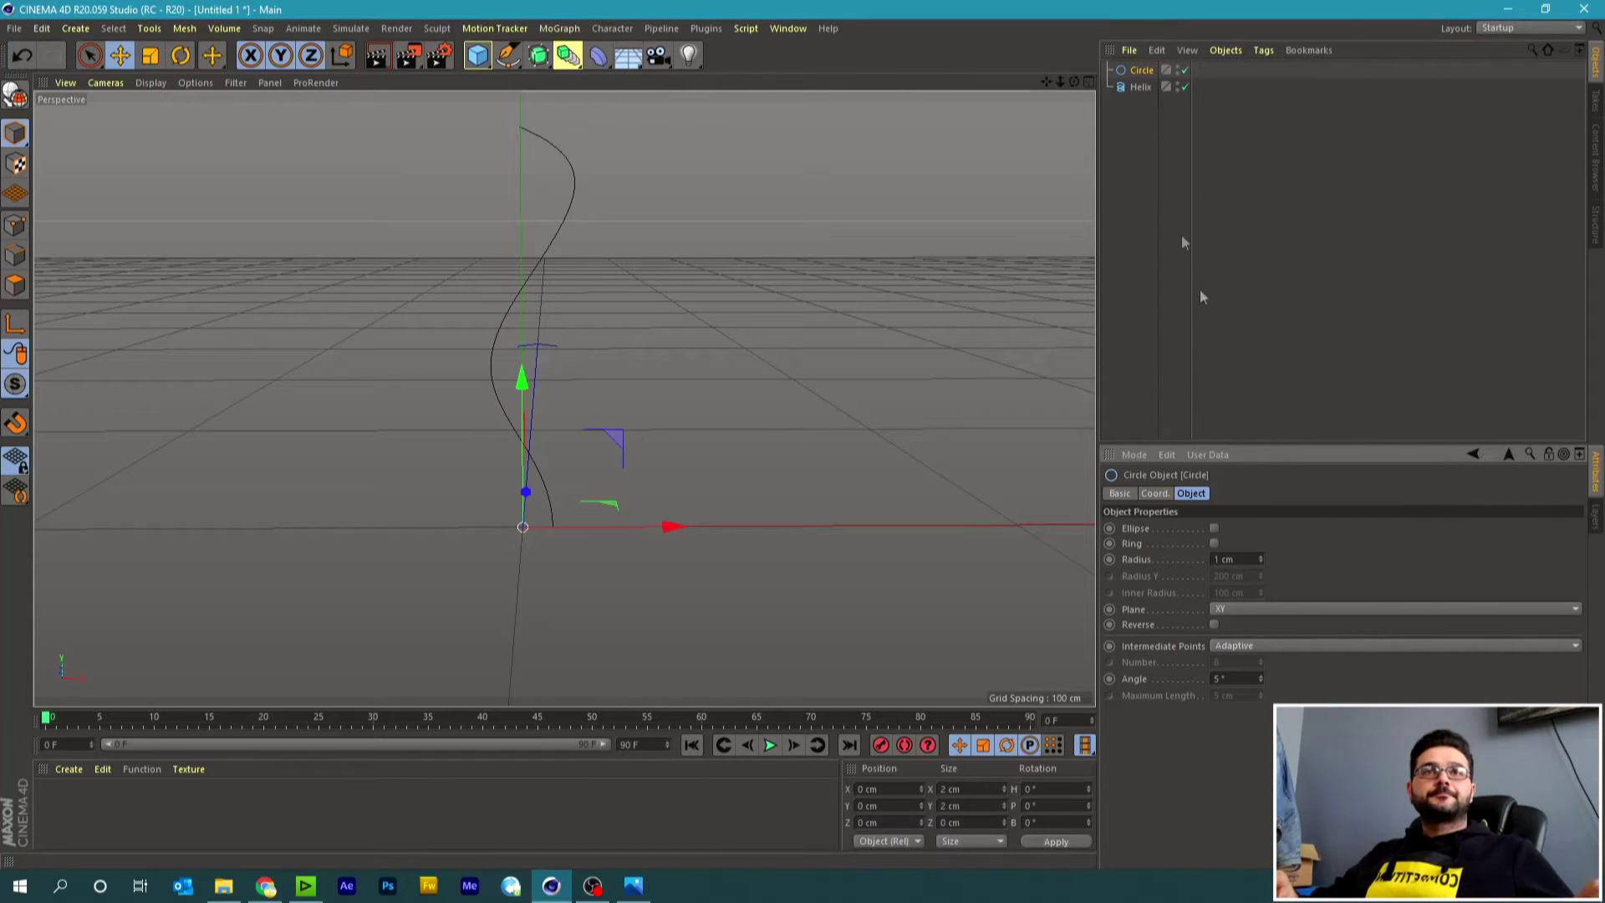
left_click(1200, 289)
Add a Sweep and place the Circle and Helix inside it.
left_click_drag(549, 59, 577, 137)
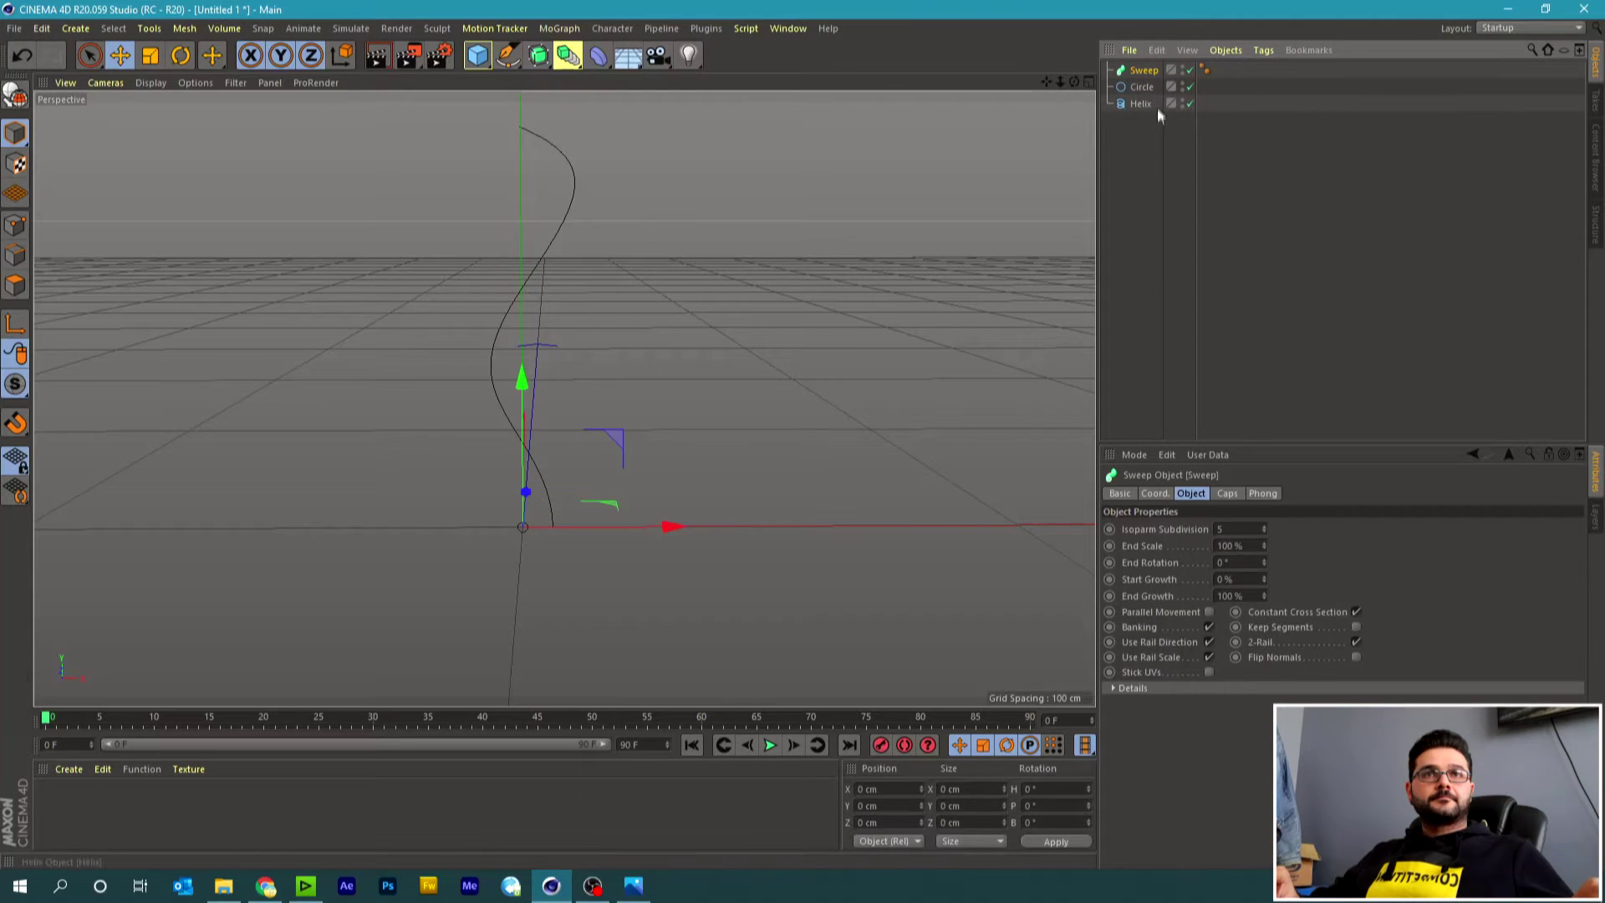
left_click(1142, 87)
left_click(1145, 103, "shift")
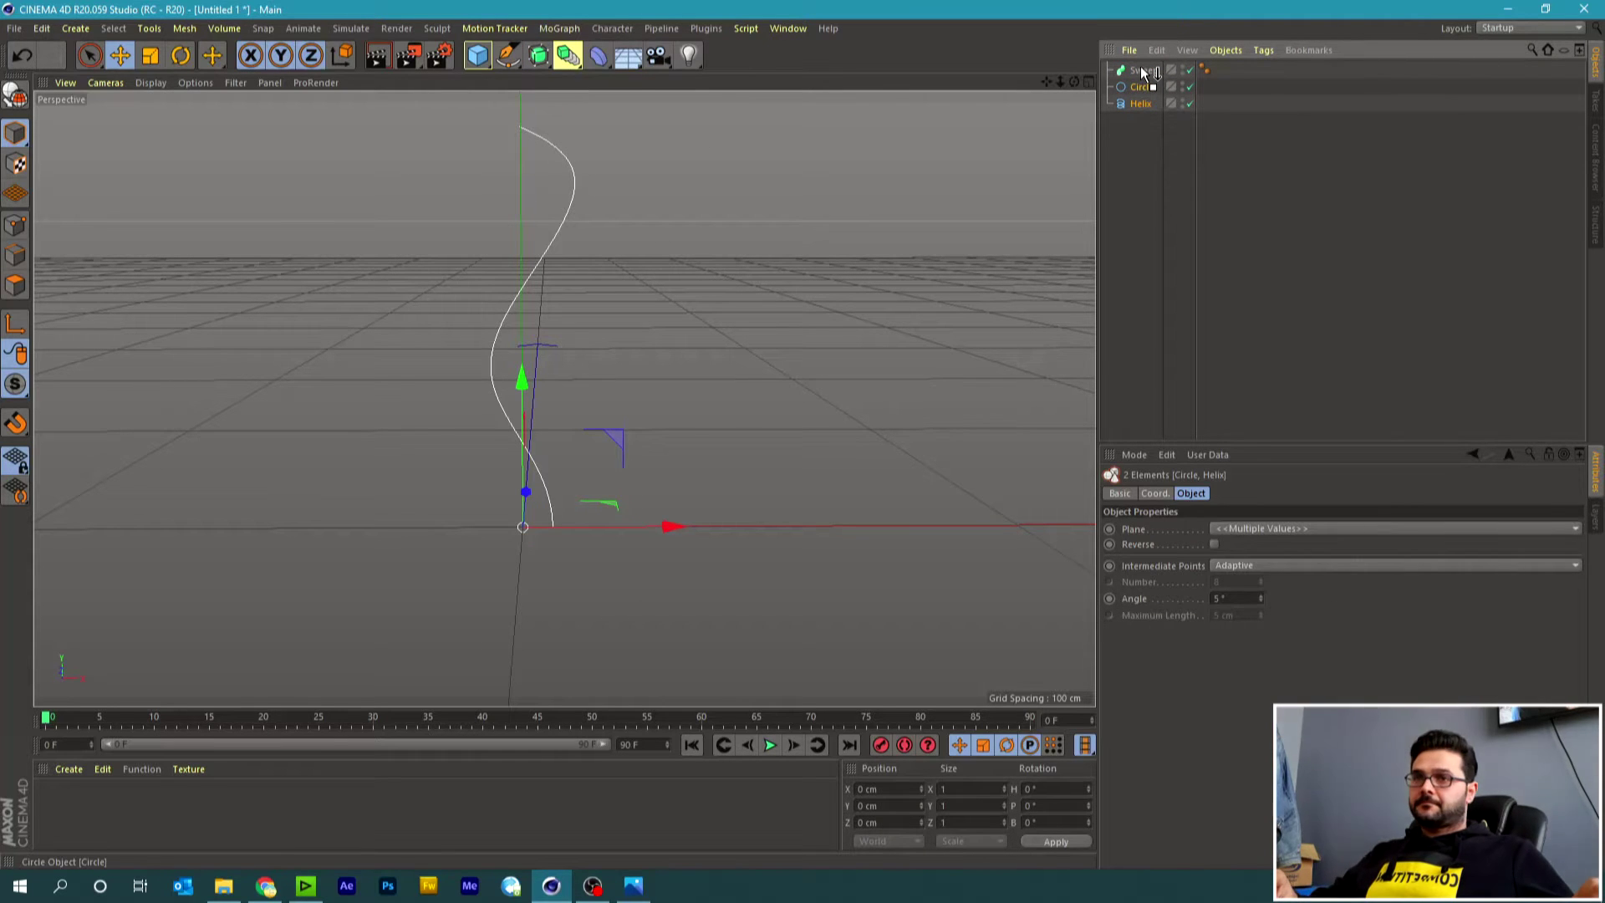
left_click_drag(1150, 100, 1143, 70)
left_click(1142, 184)
left_click(1143, 70)
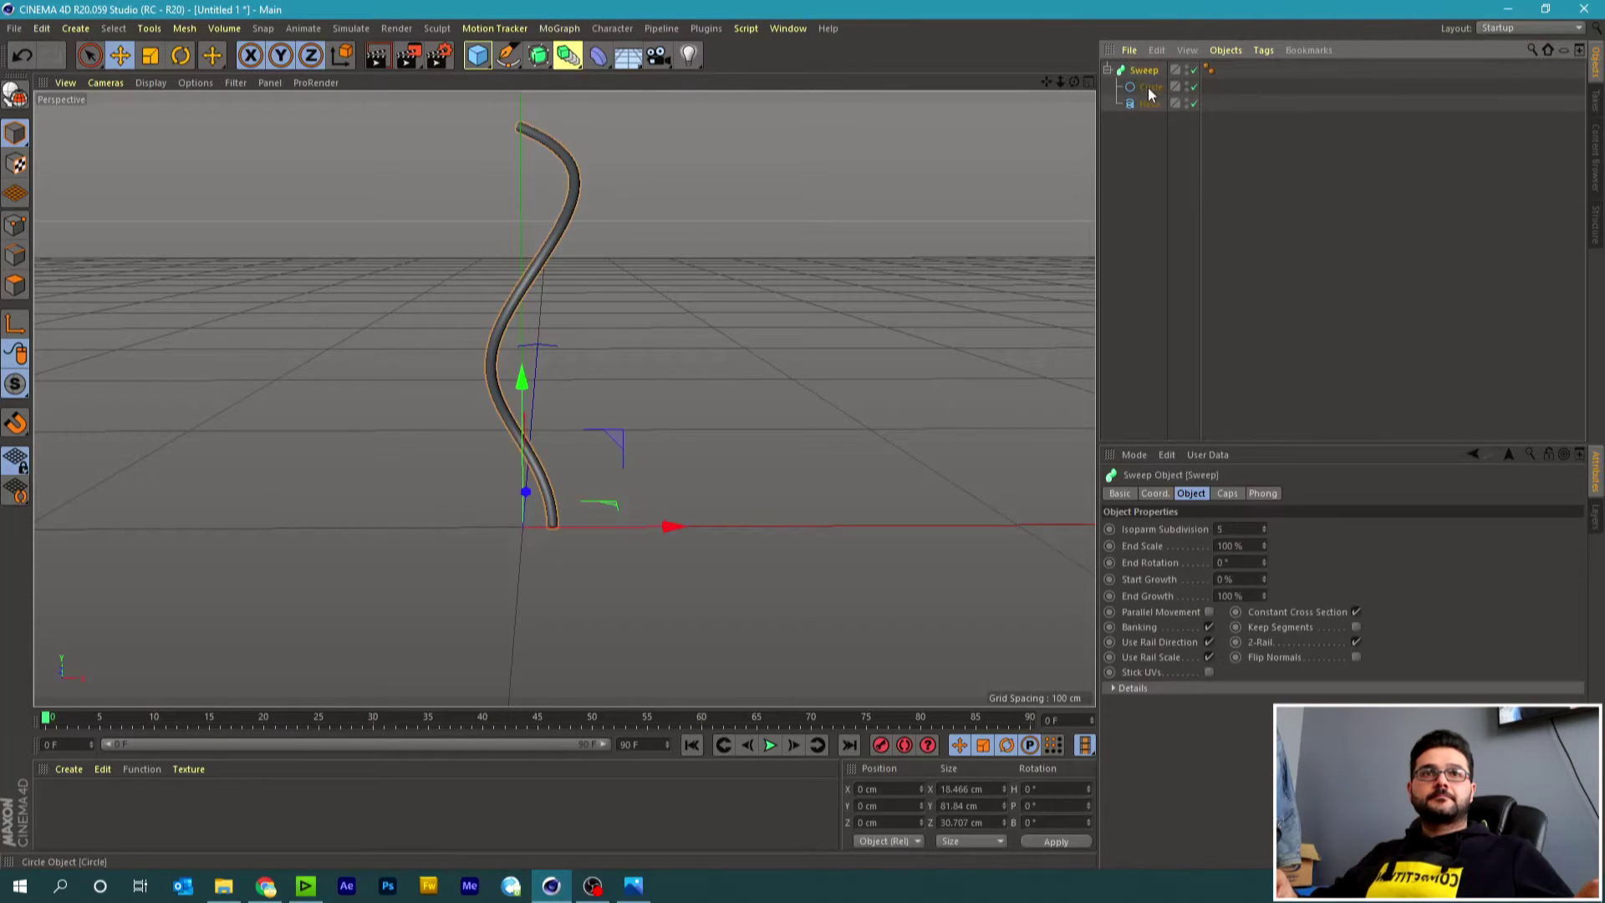
left_click(1152, 103)
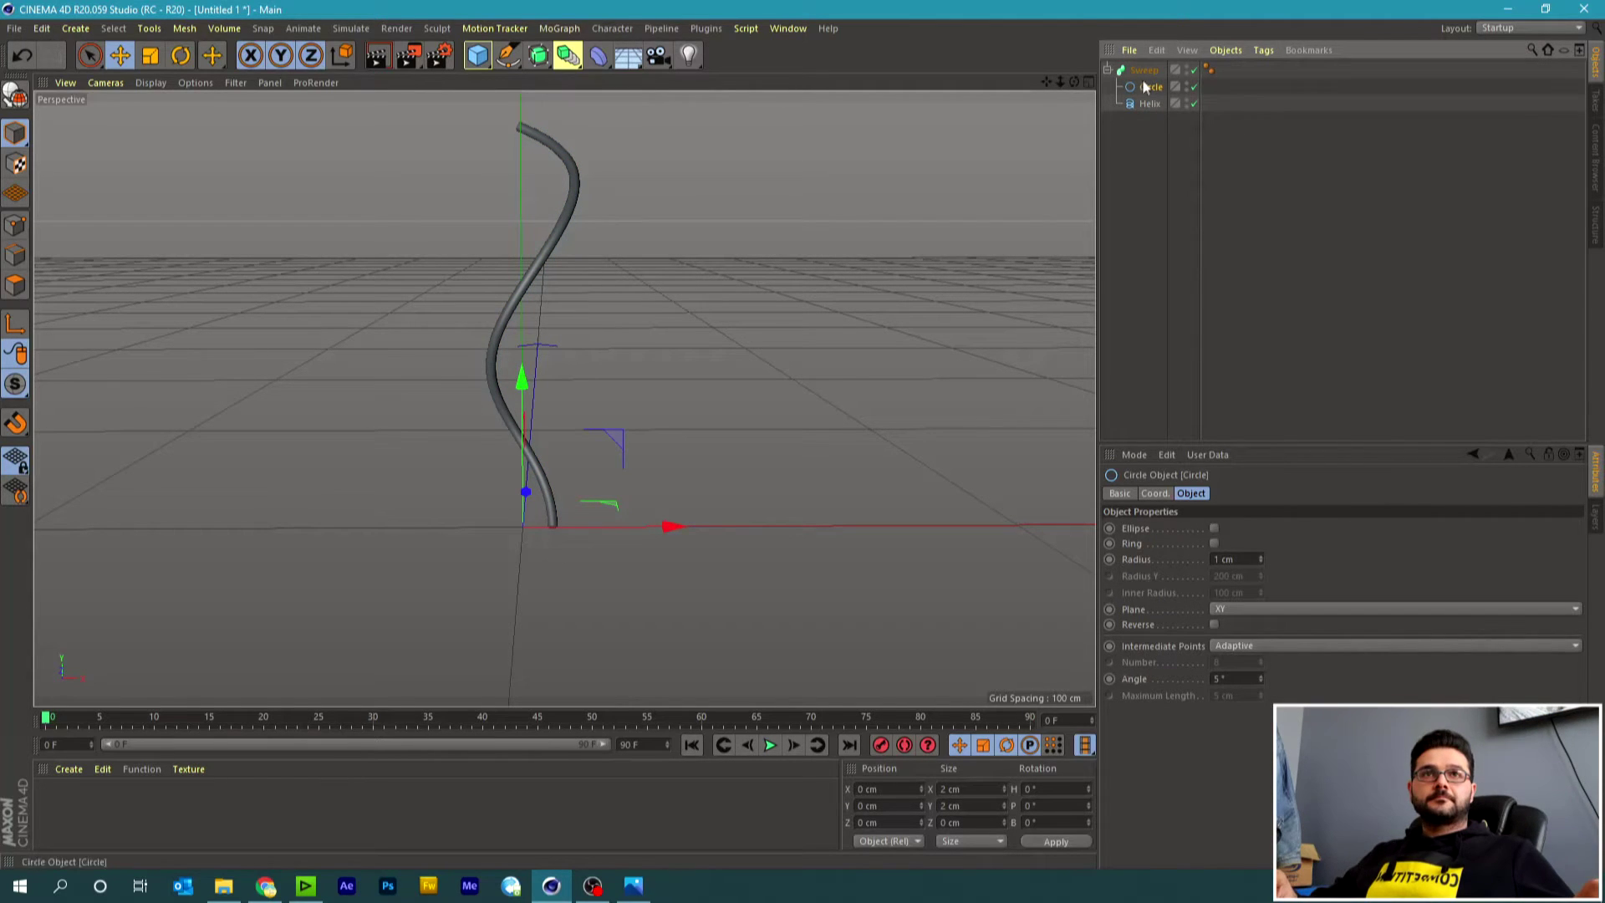
left_click(1144, 70)
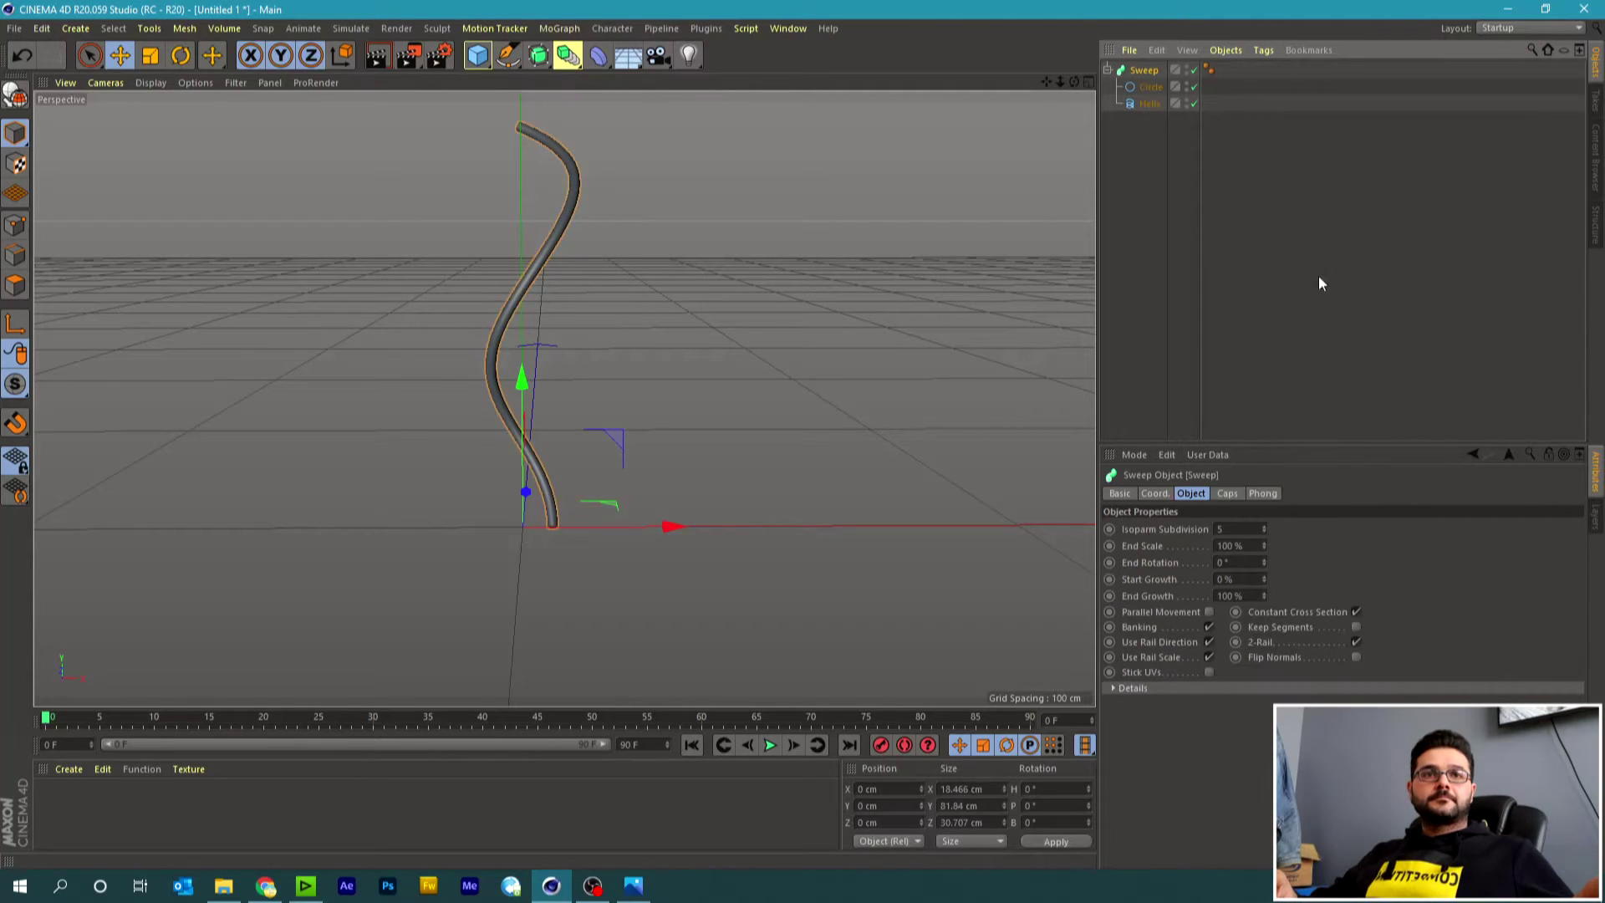
Give the Sweep a Fillet Cap end with 0.1 cm radius.
left_click(1229, 494)
left_click(1249, 578)
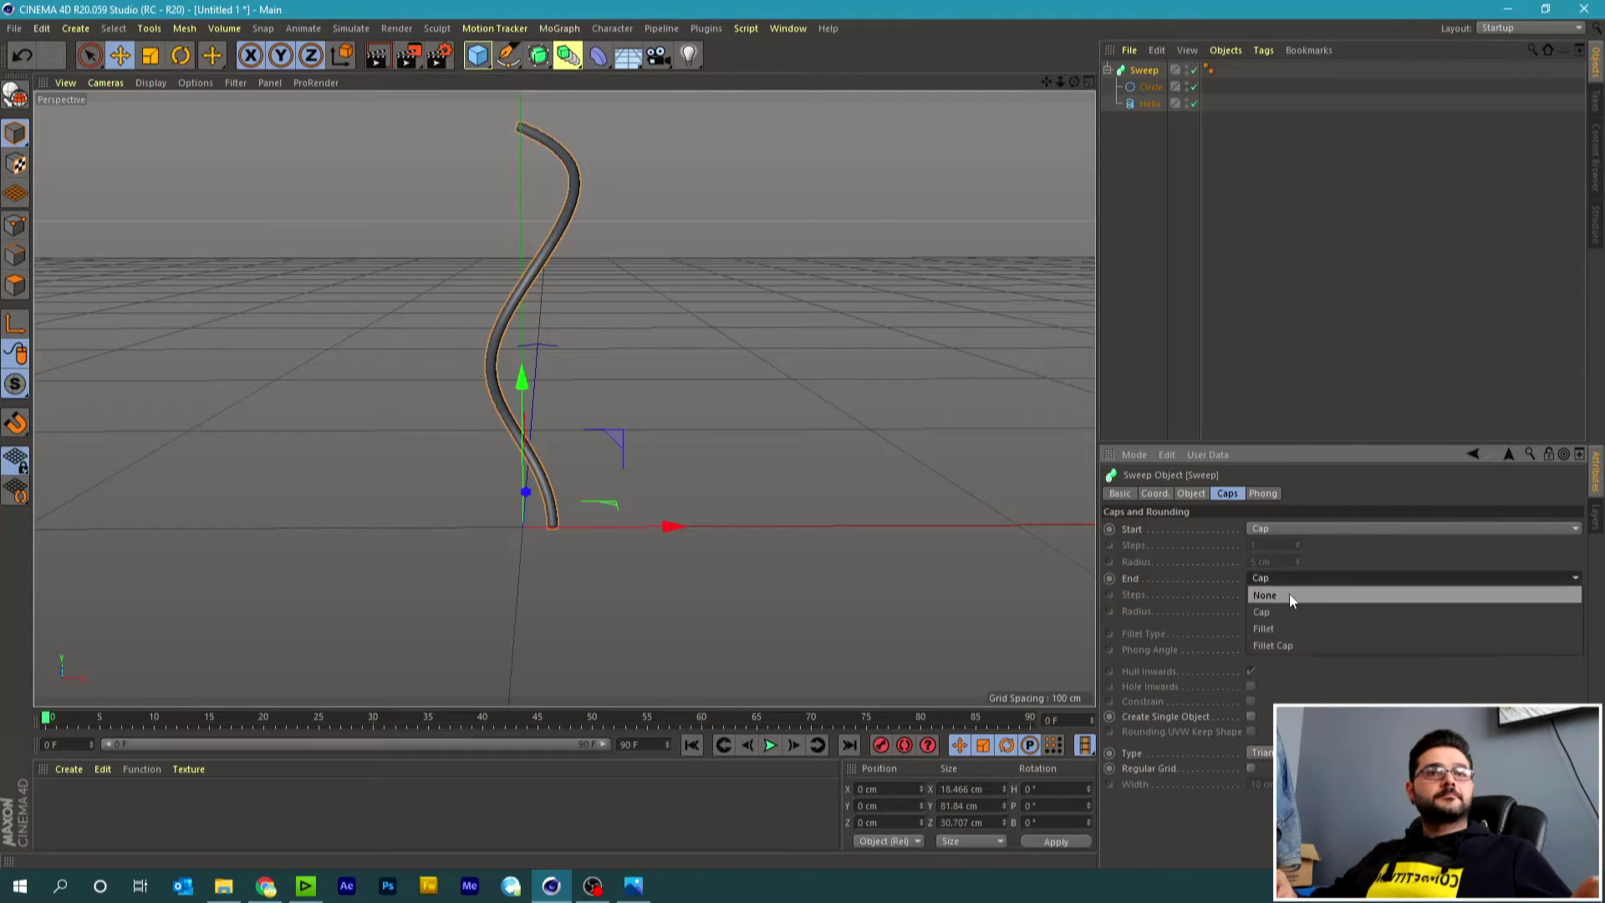
left_click(1277, 647)
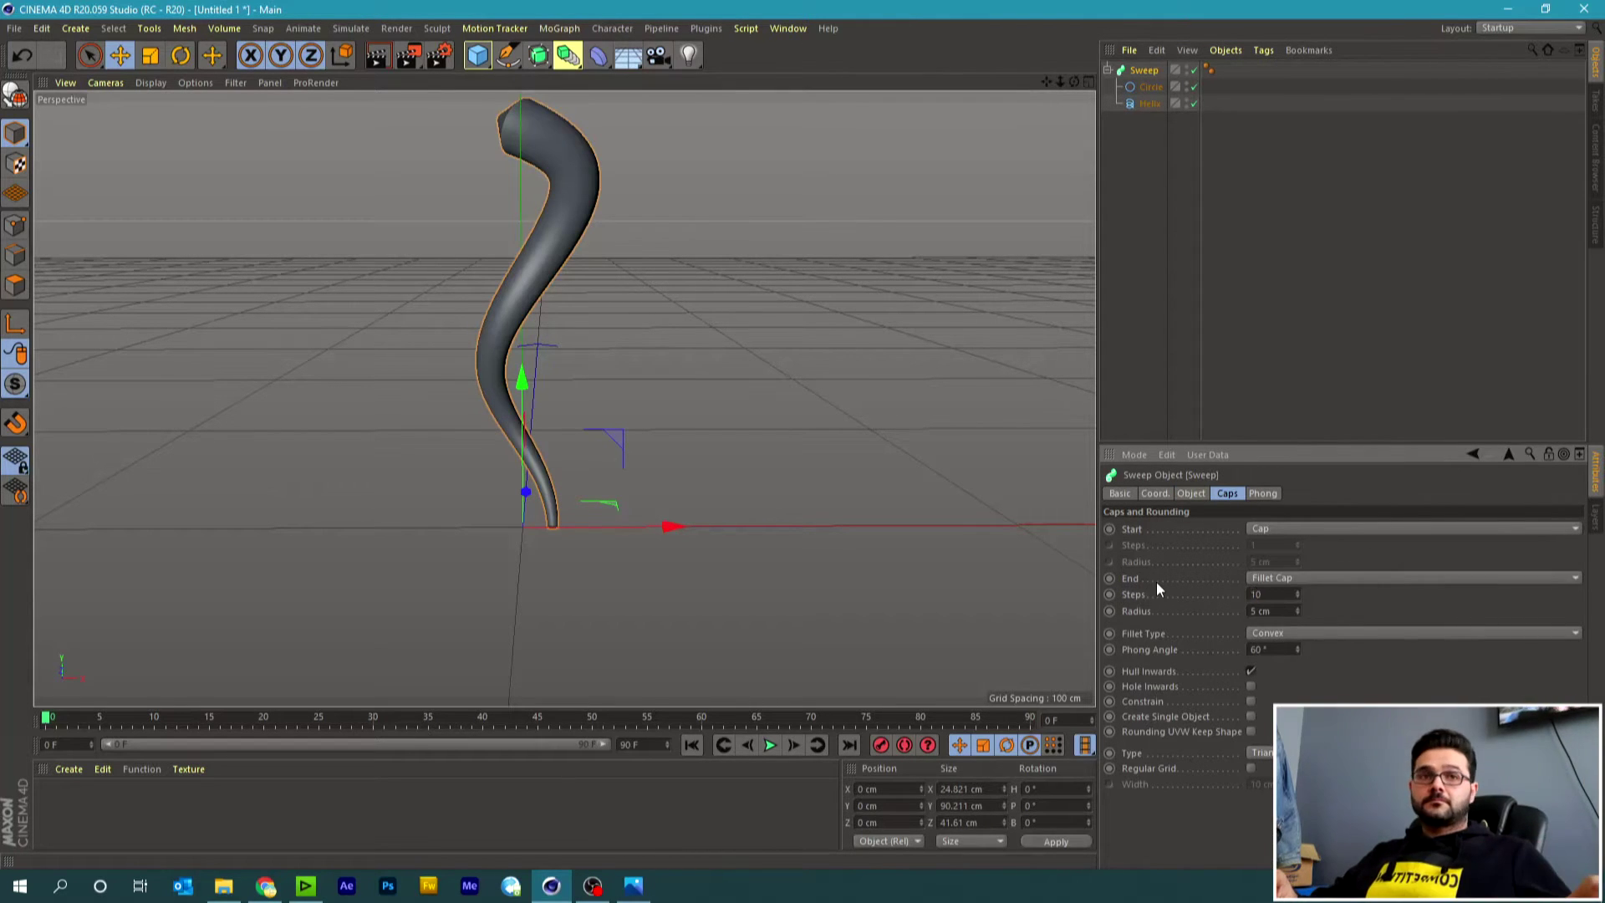
double_click(1262, 611)
type("0,1")
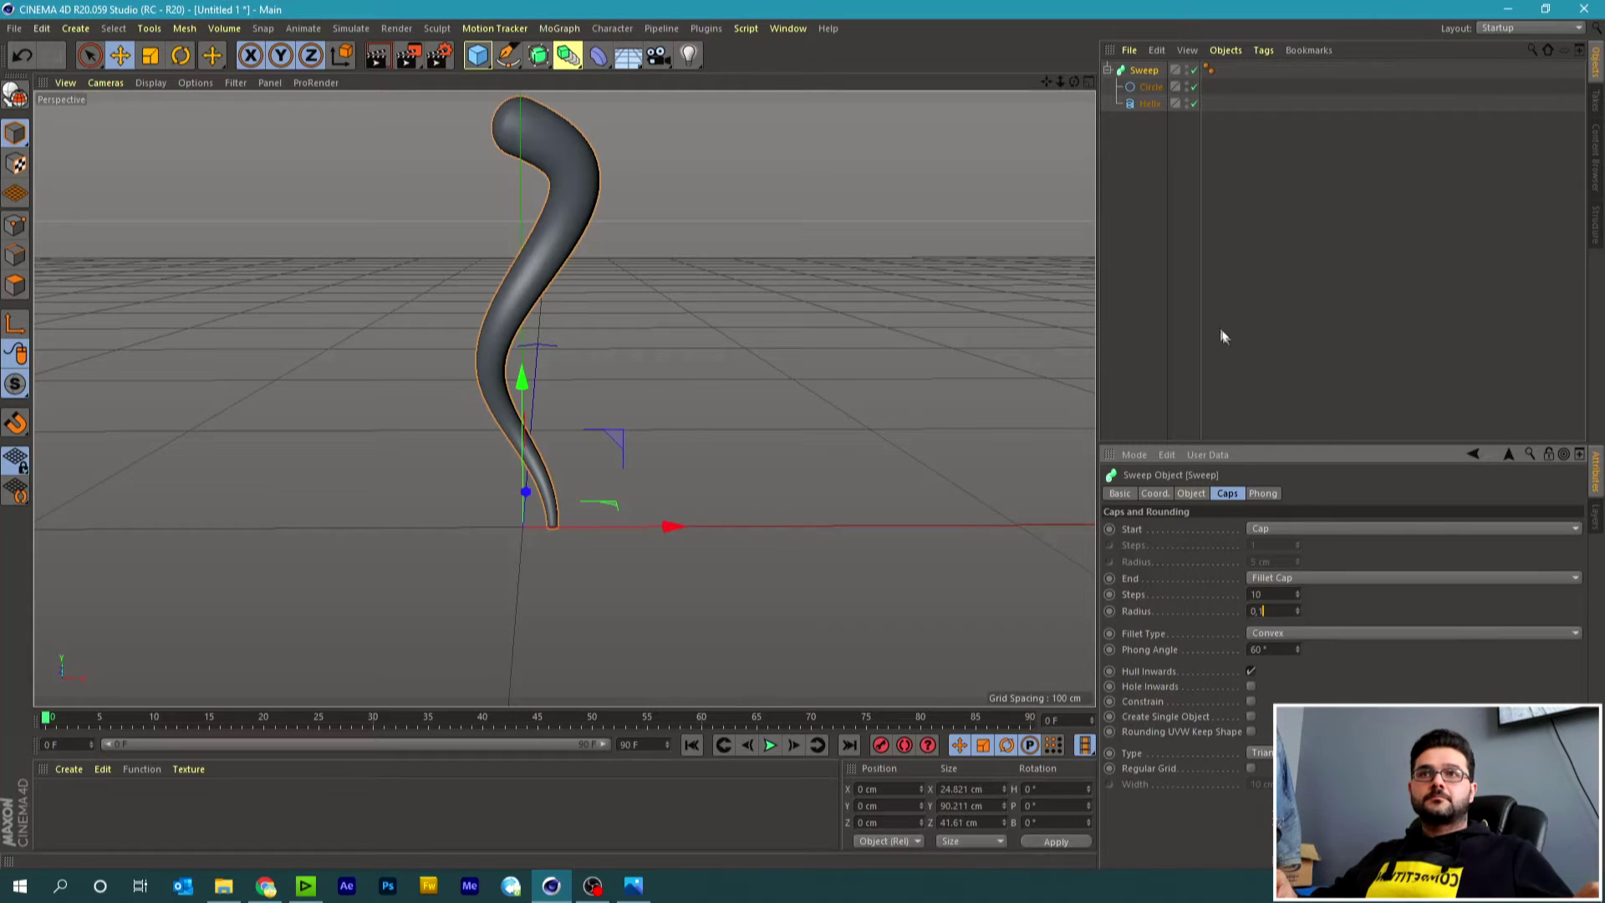
left_click(1221, 335)
left_click(1146, 72)
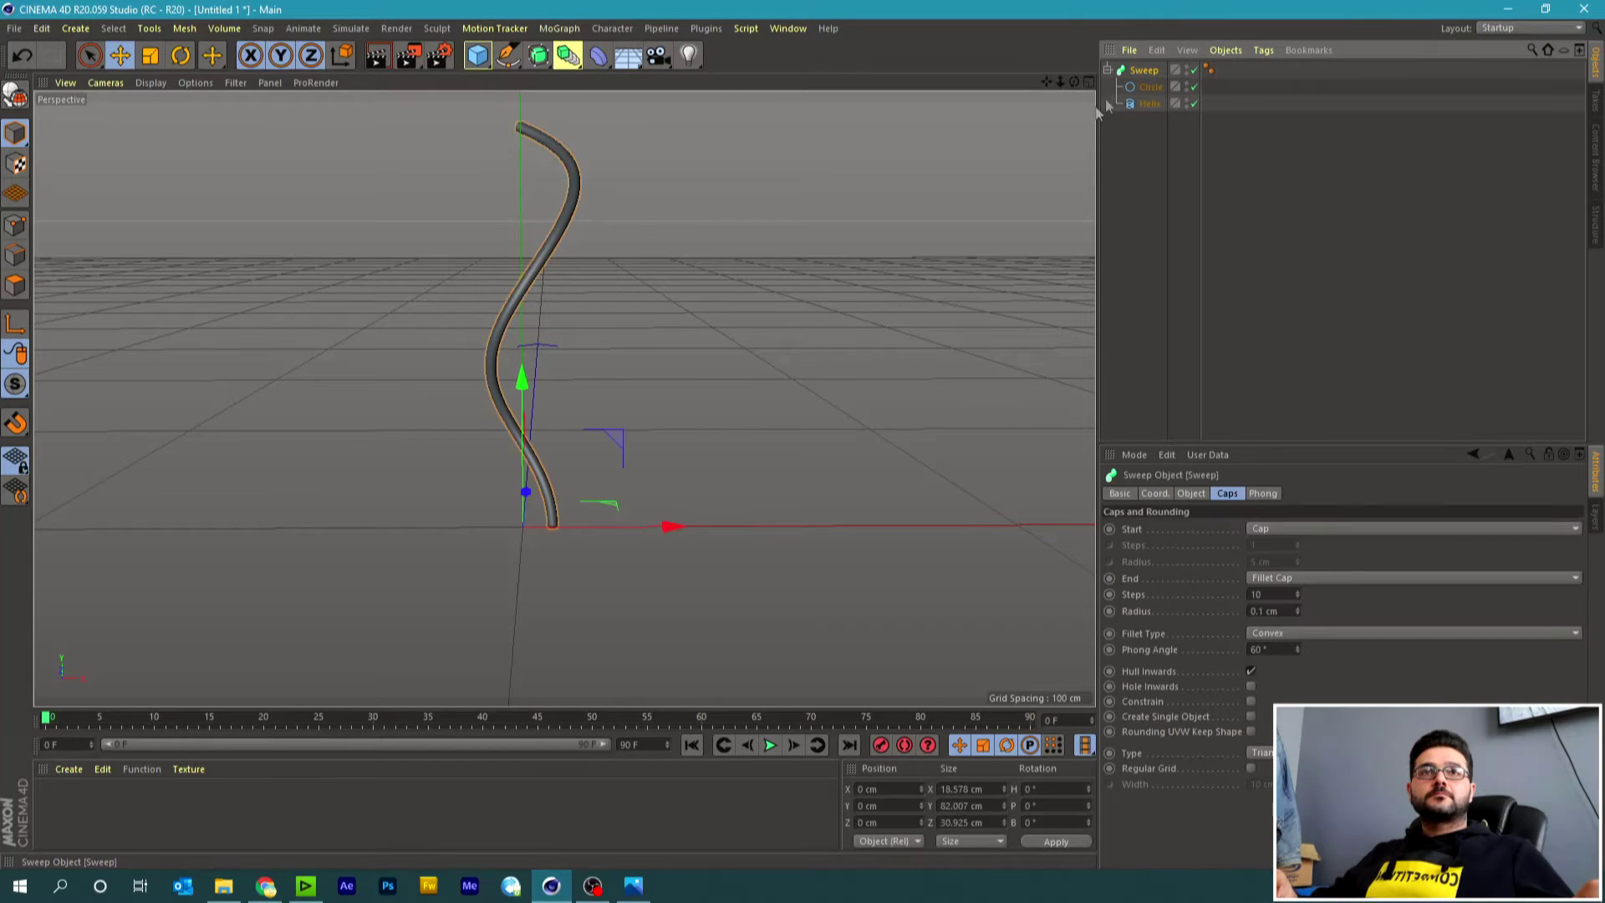
Frame the tube in the four views, then enlarge and zoom the Front view.
left_click(1085, 83)
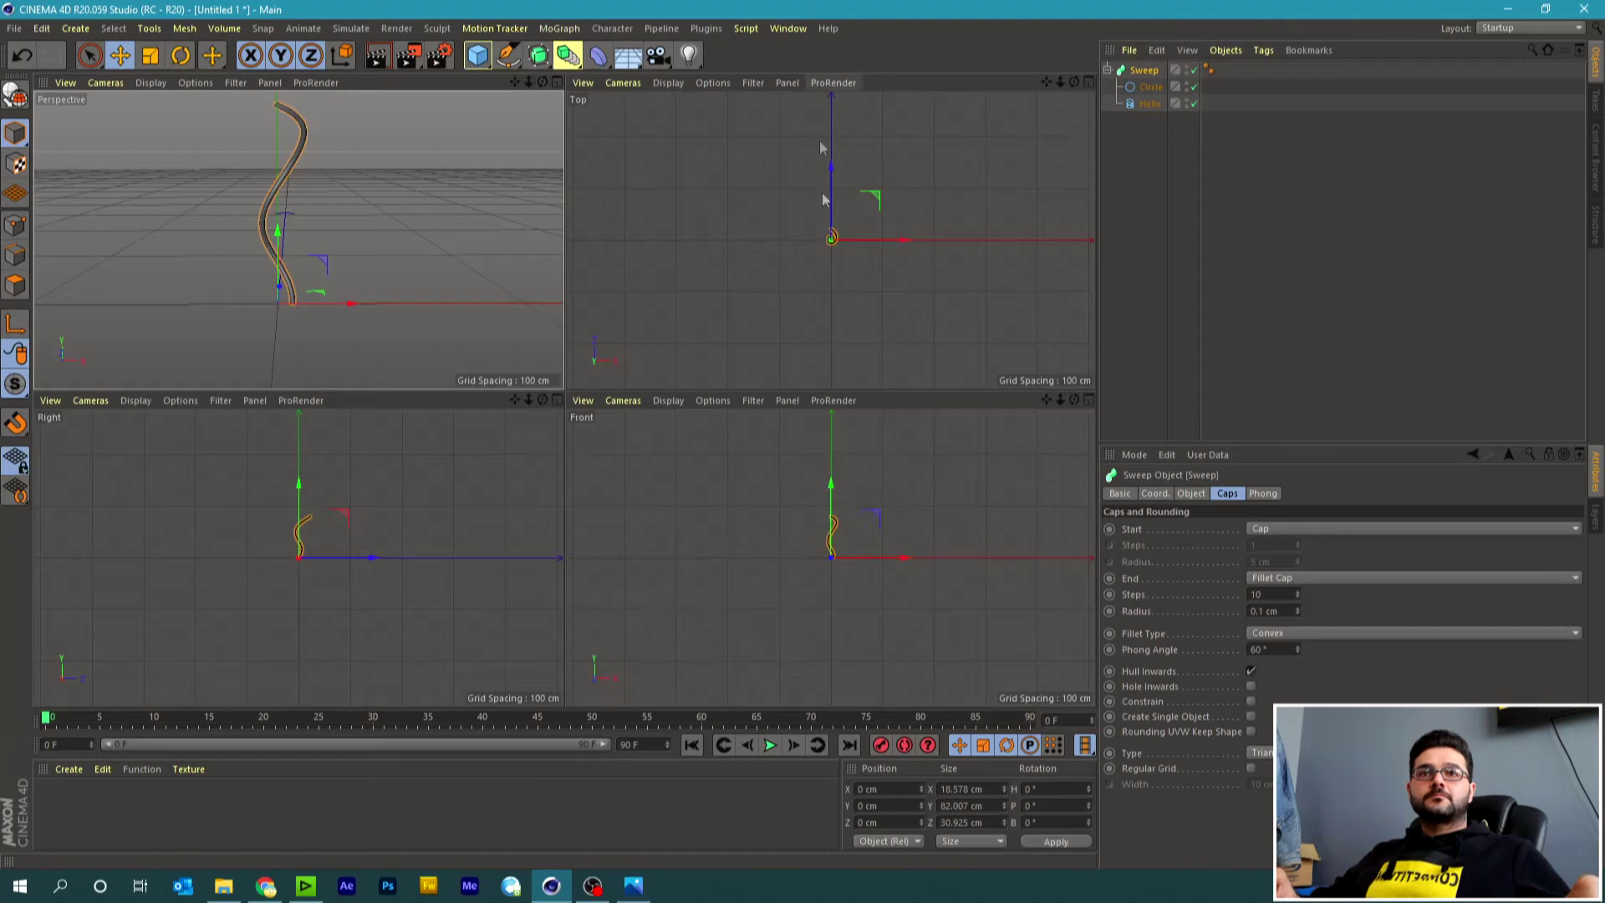
left_click(944, 399)
key("h")
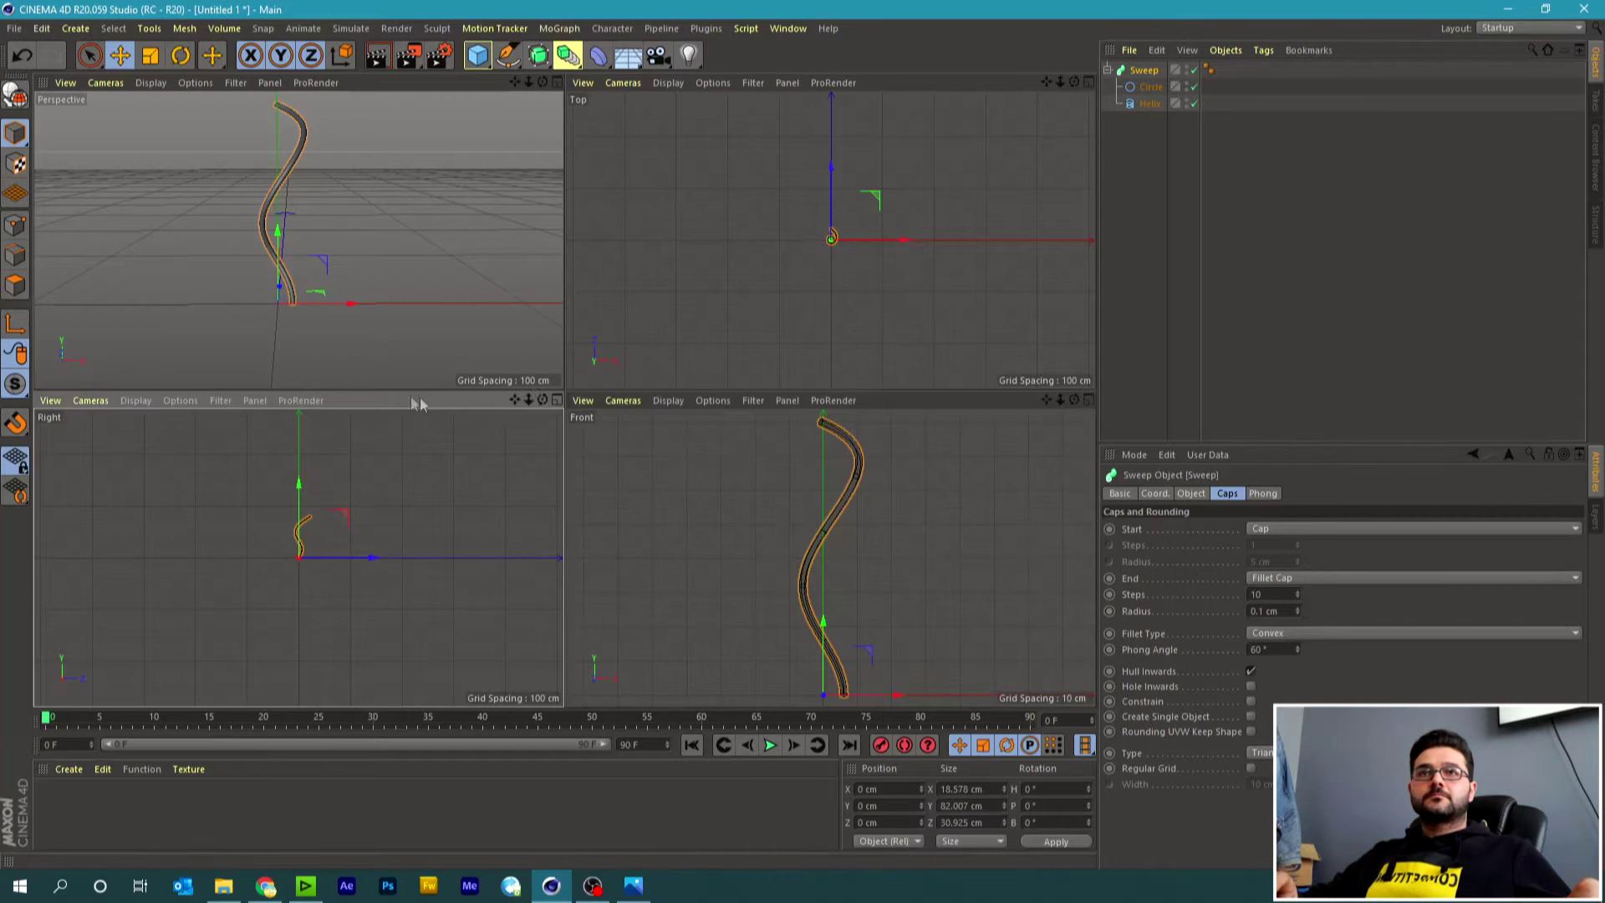
key("h")
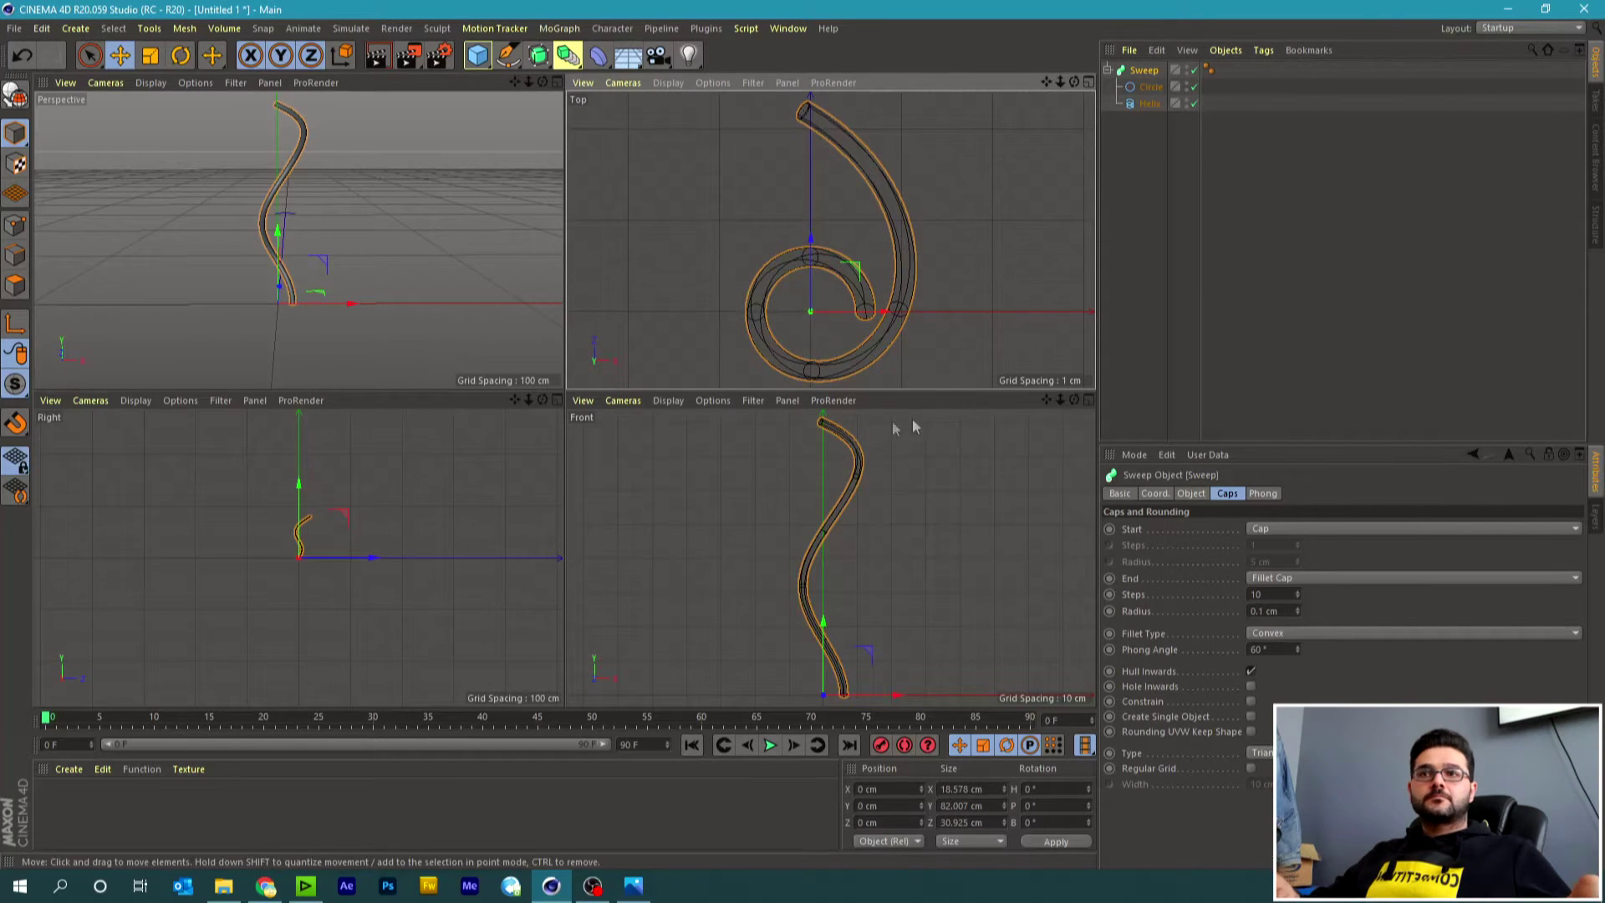
left_click(415, 401)
key("h")
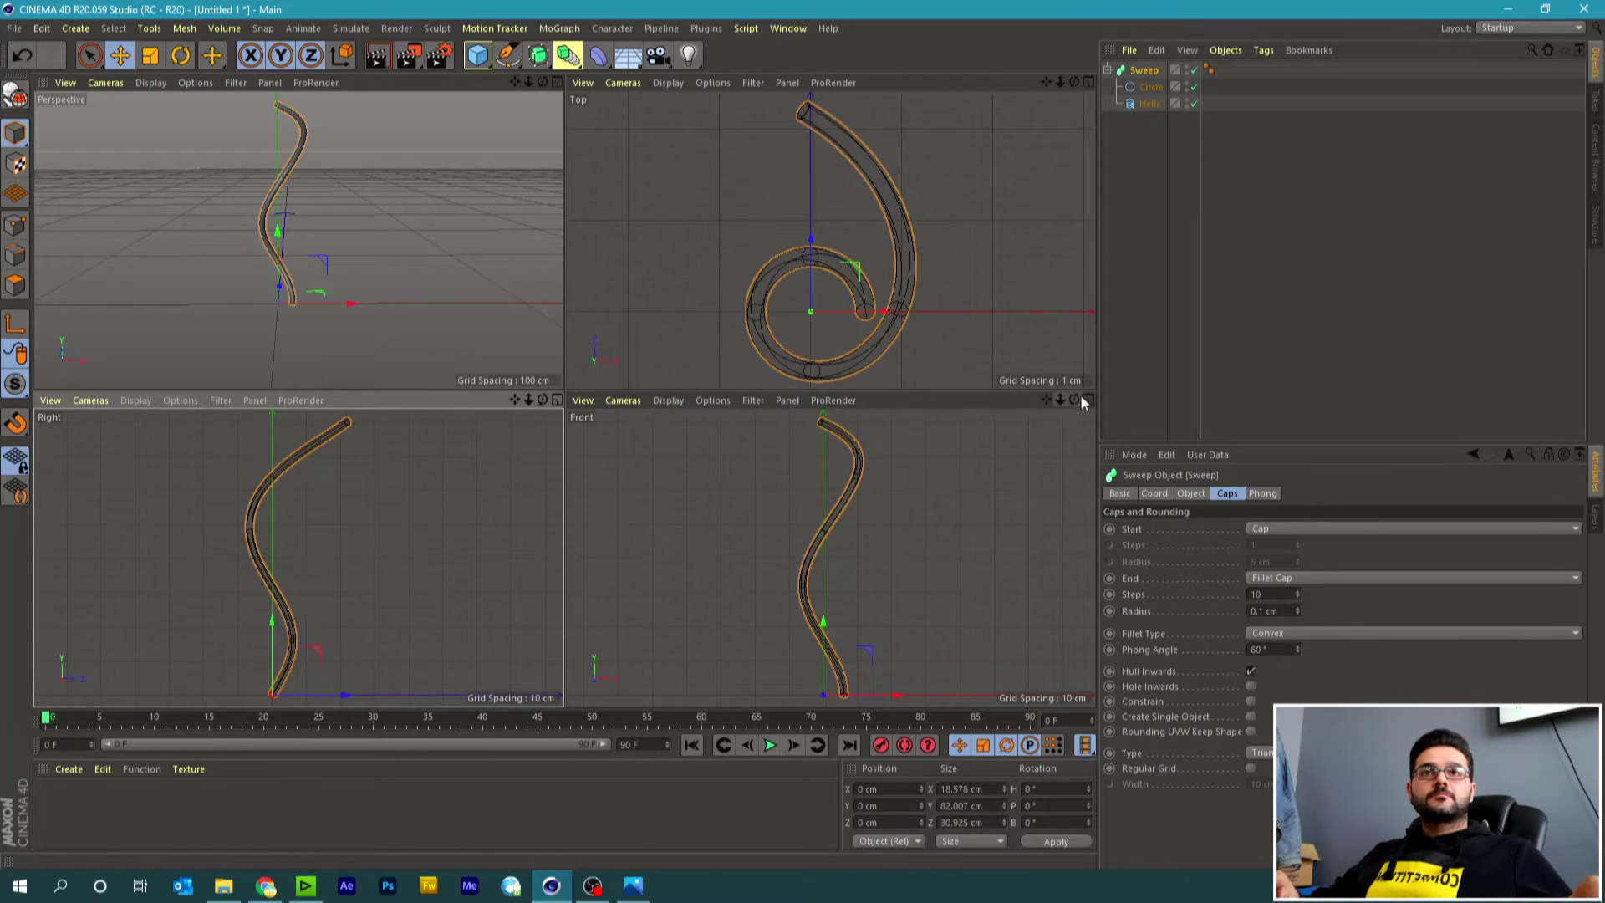
left_click(1081, 399)
scroll(555, 114, "up", 2)
scroll(555, 114, "up", 4)
scroll(555, 113, "up", 3)
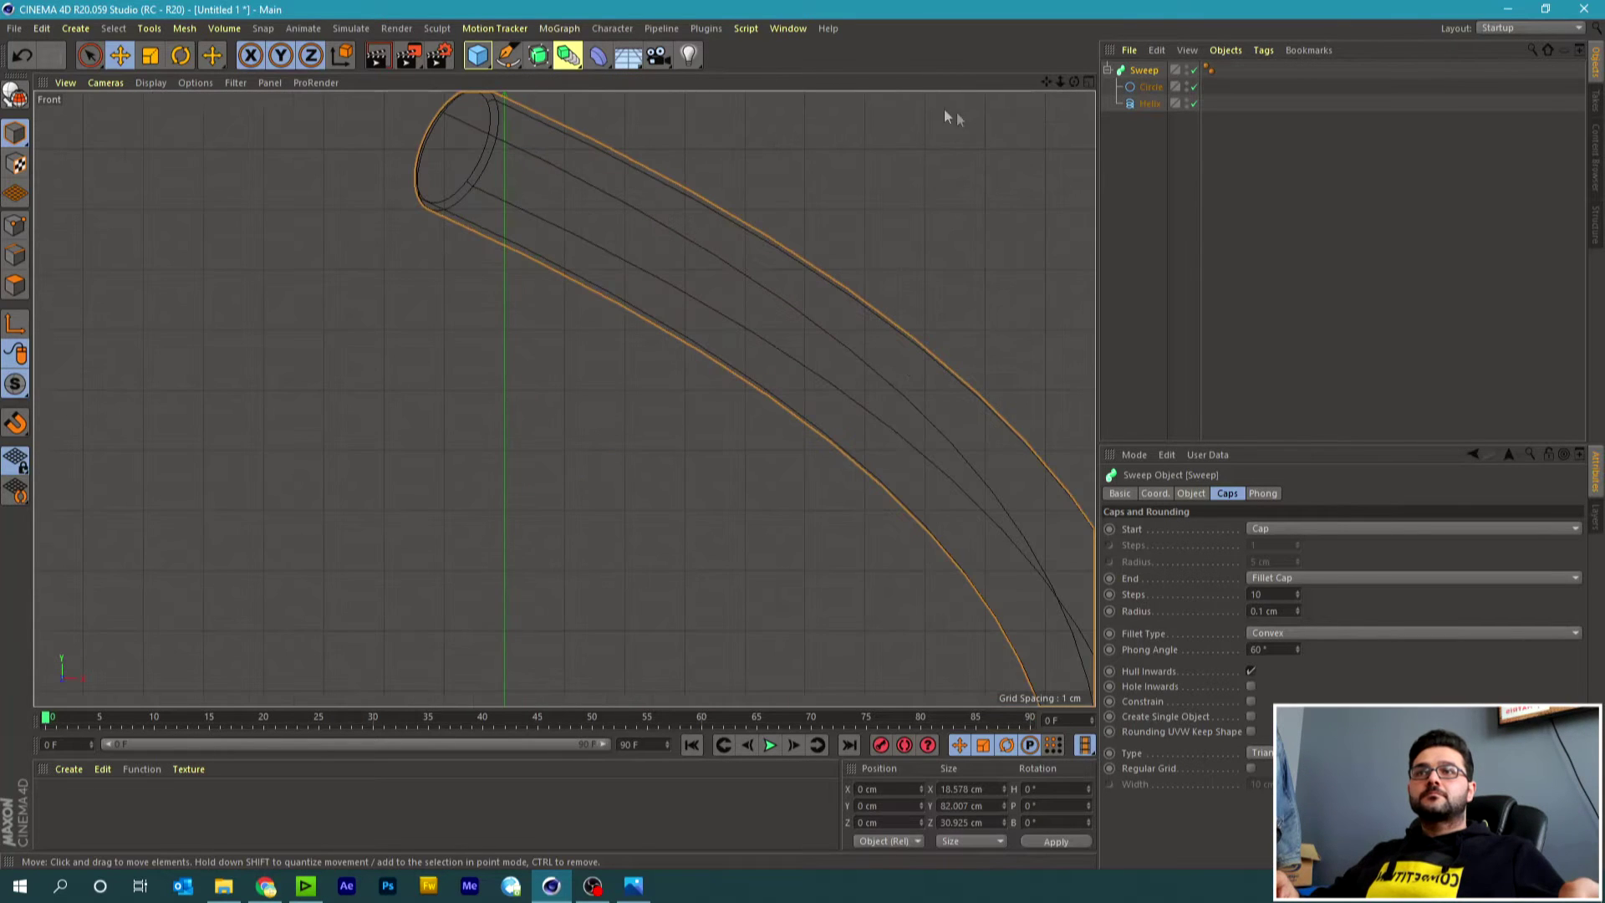
Set the viewport display to Gouraud Shading (Lines) and zoom back out.
left_click(152, 83)
left_click(182, 106)
left_click(151, 82)
left_click(179, 118)
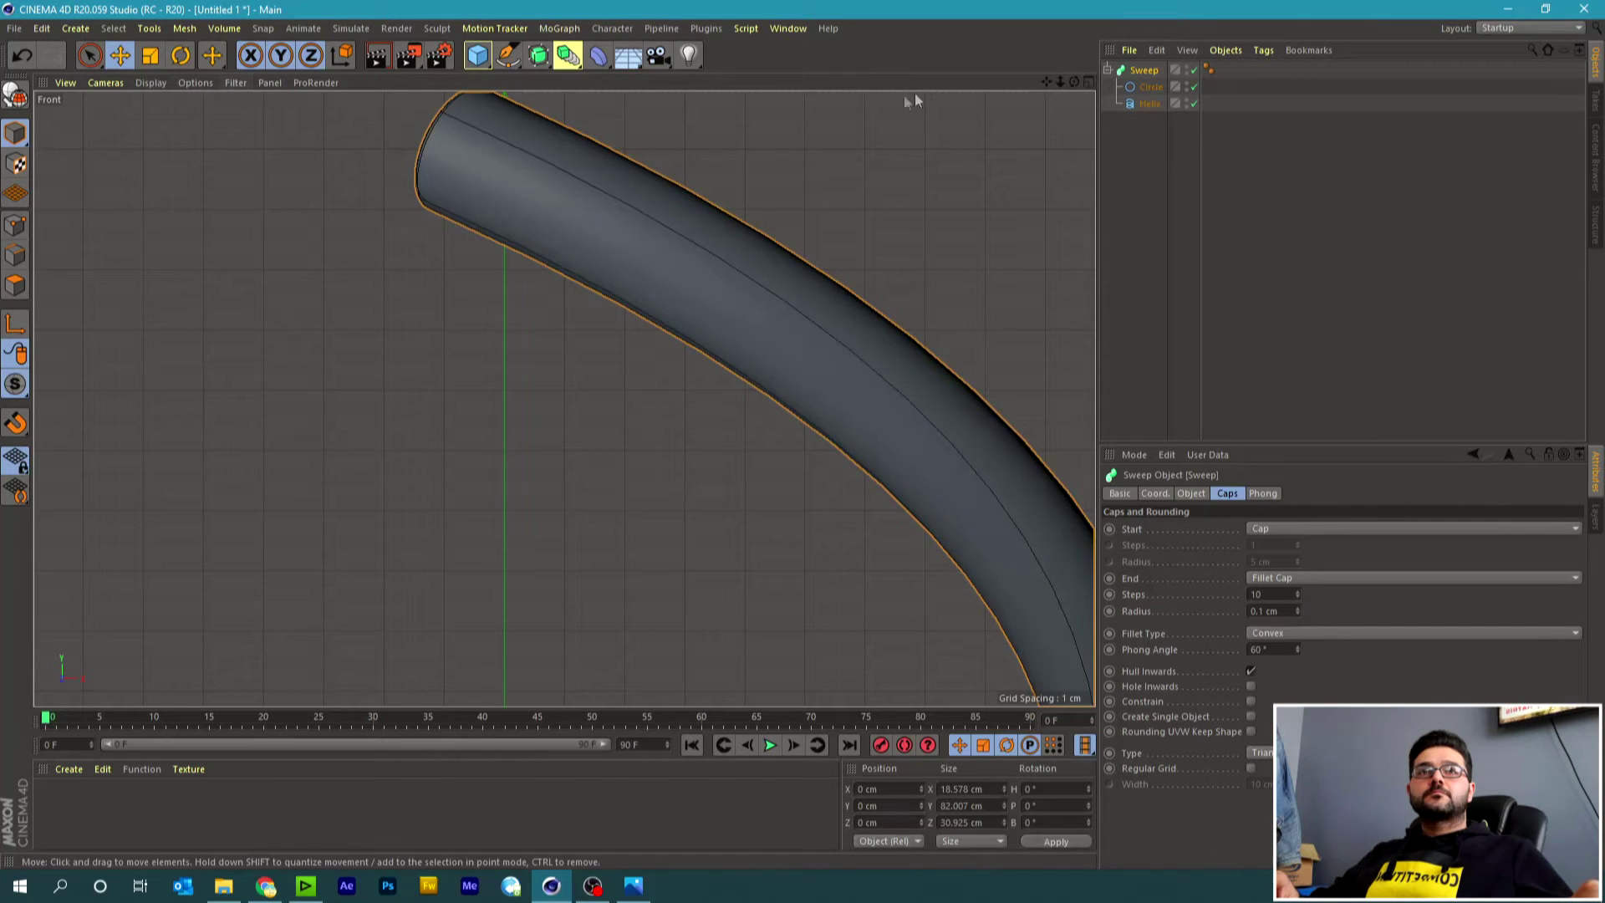
scroll(892, 286, "down", 4)
scroll(909, 281, "down", 1)
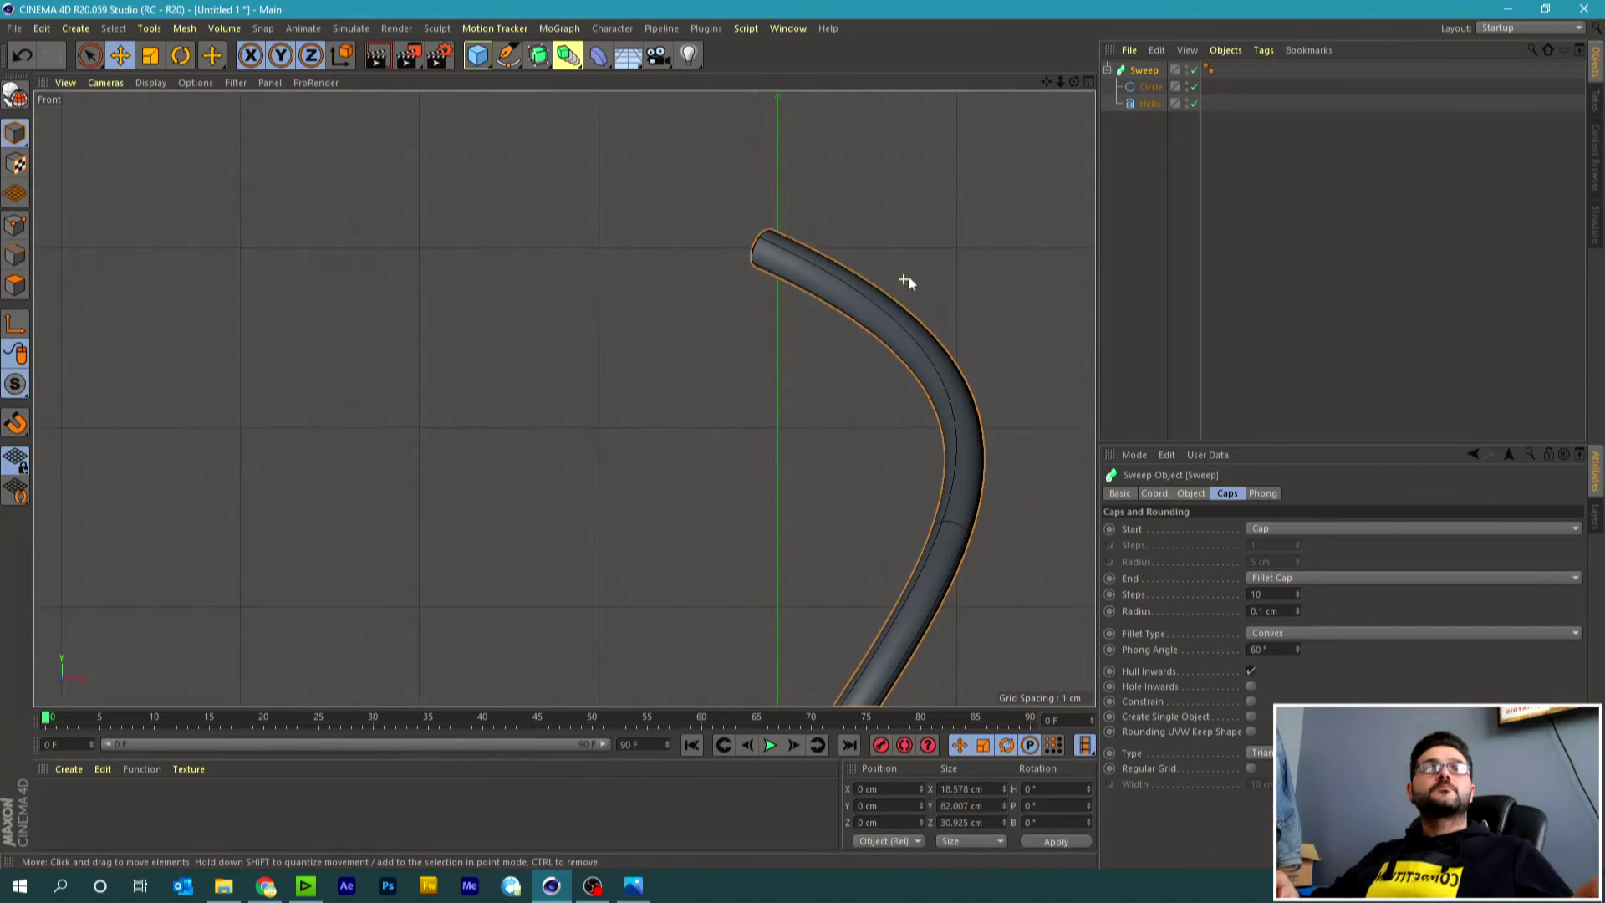
Show the Sweep's Object properties and collapse its Circle and Helix children.
left_click(1147, 183)
left_click(1147, 72)
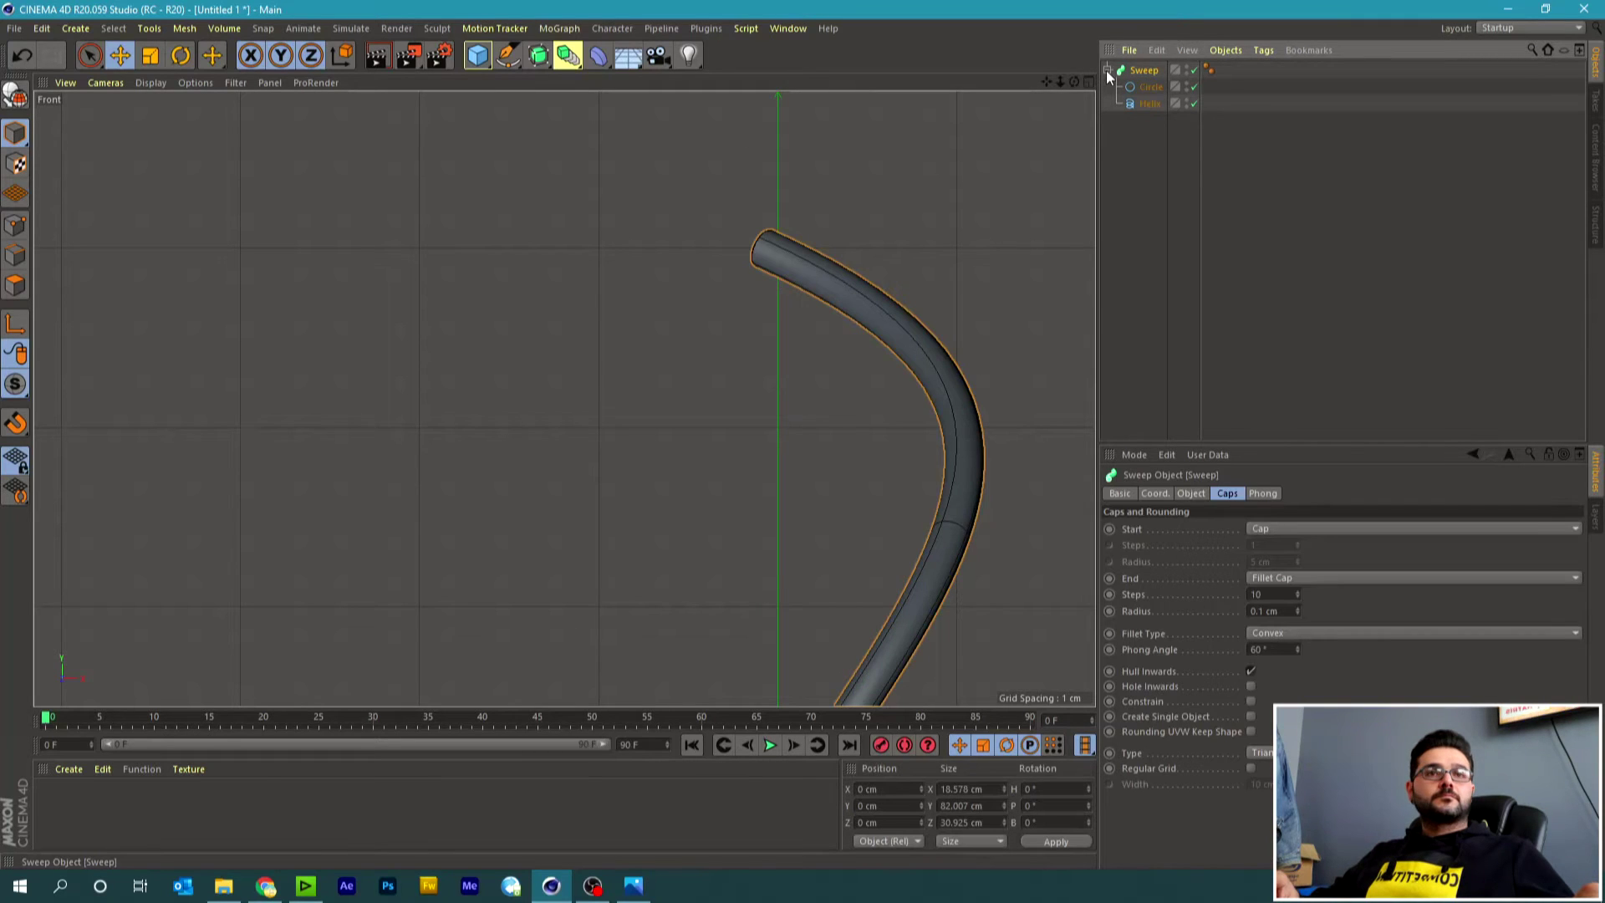
left_click(1191, 493)
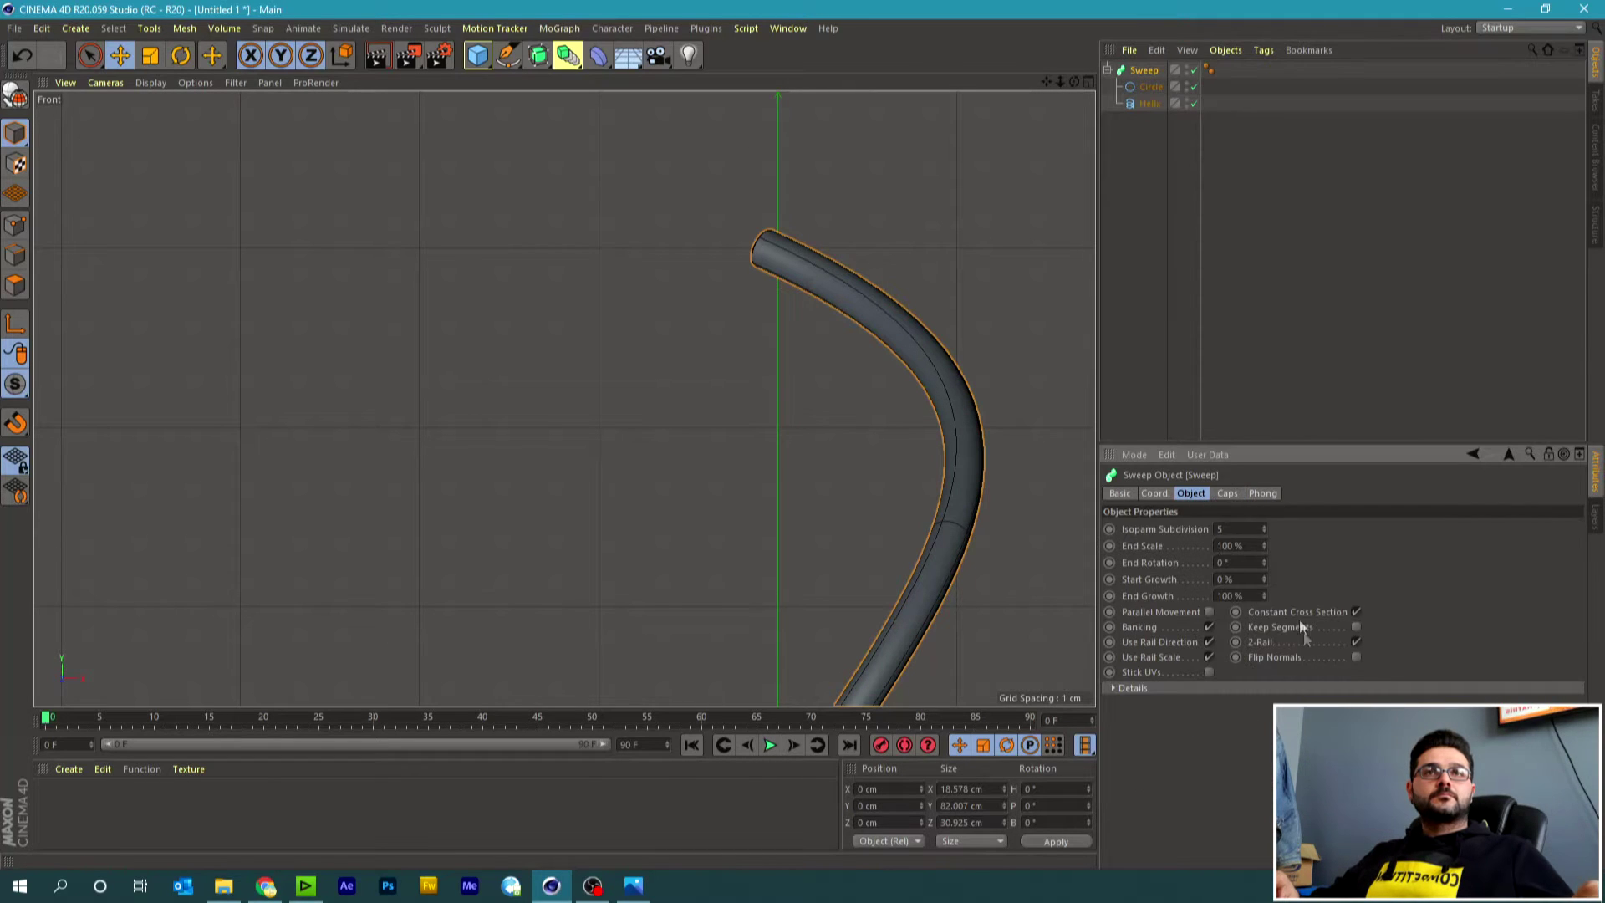
left_click(1109, 71)
left_click(1150, 136)
left_click(1141, 72)
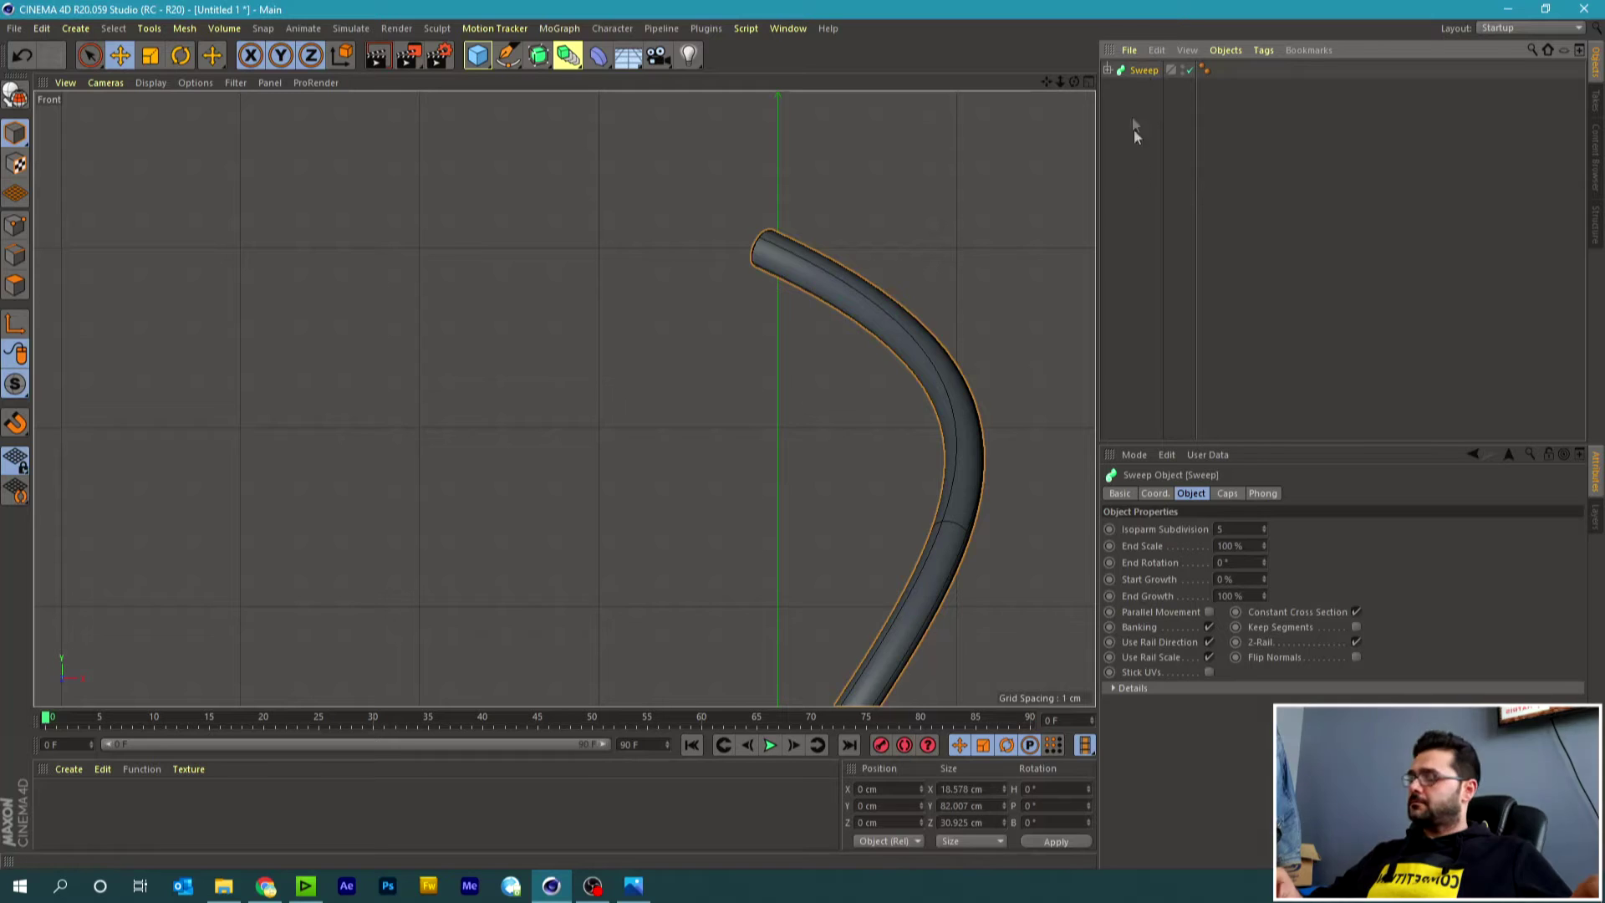
Duplicate the Sweep, naming the original 1 and the copy 2.
key("ctrl+c")
key("ctrl+v")
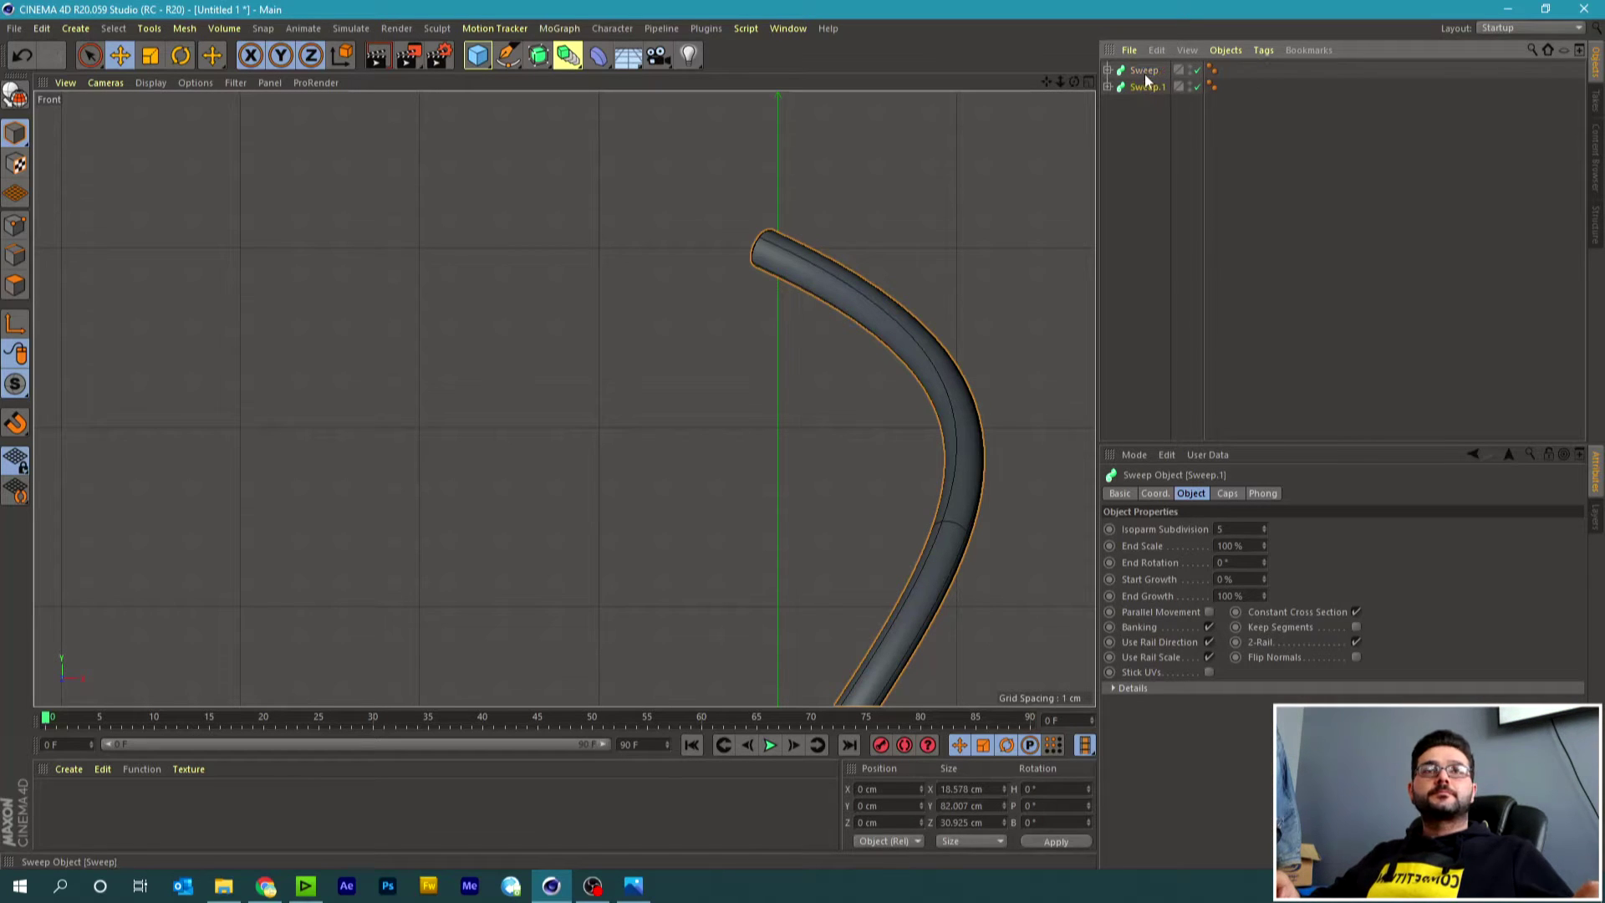
double_click(1145, 87)
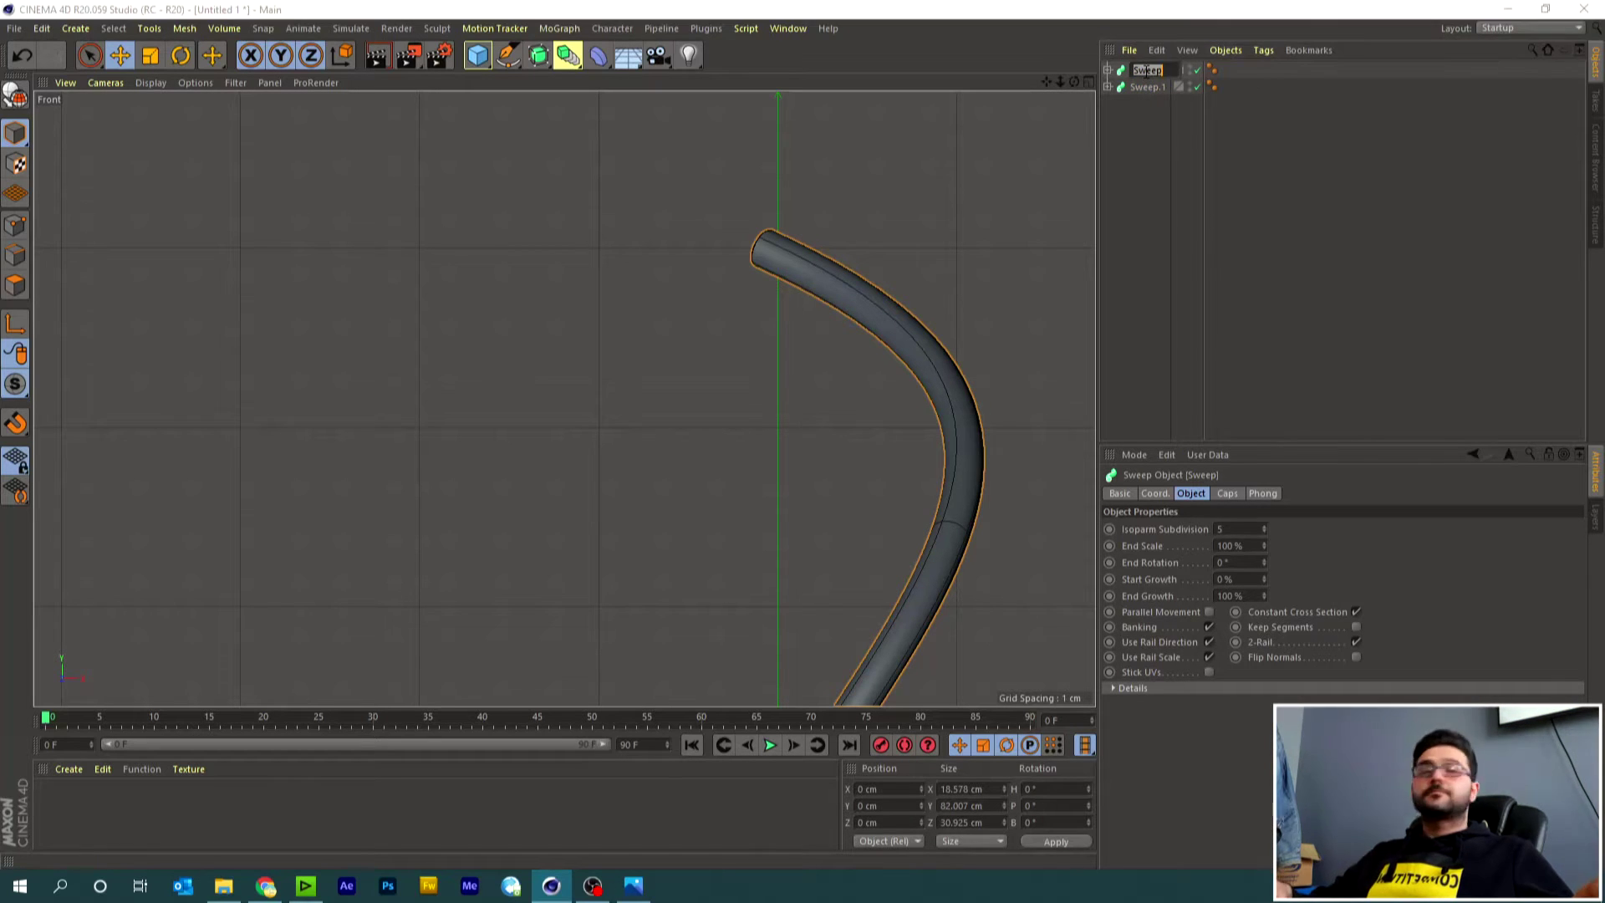
double_click(1147, 87)
type("2")
key("Return")
Set sweep 2's Circle radius to 2.5 cm.
left_click(1145, 105)
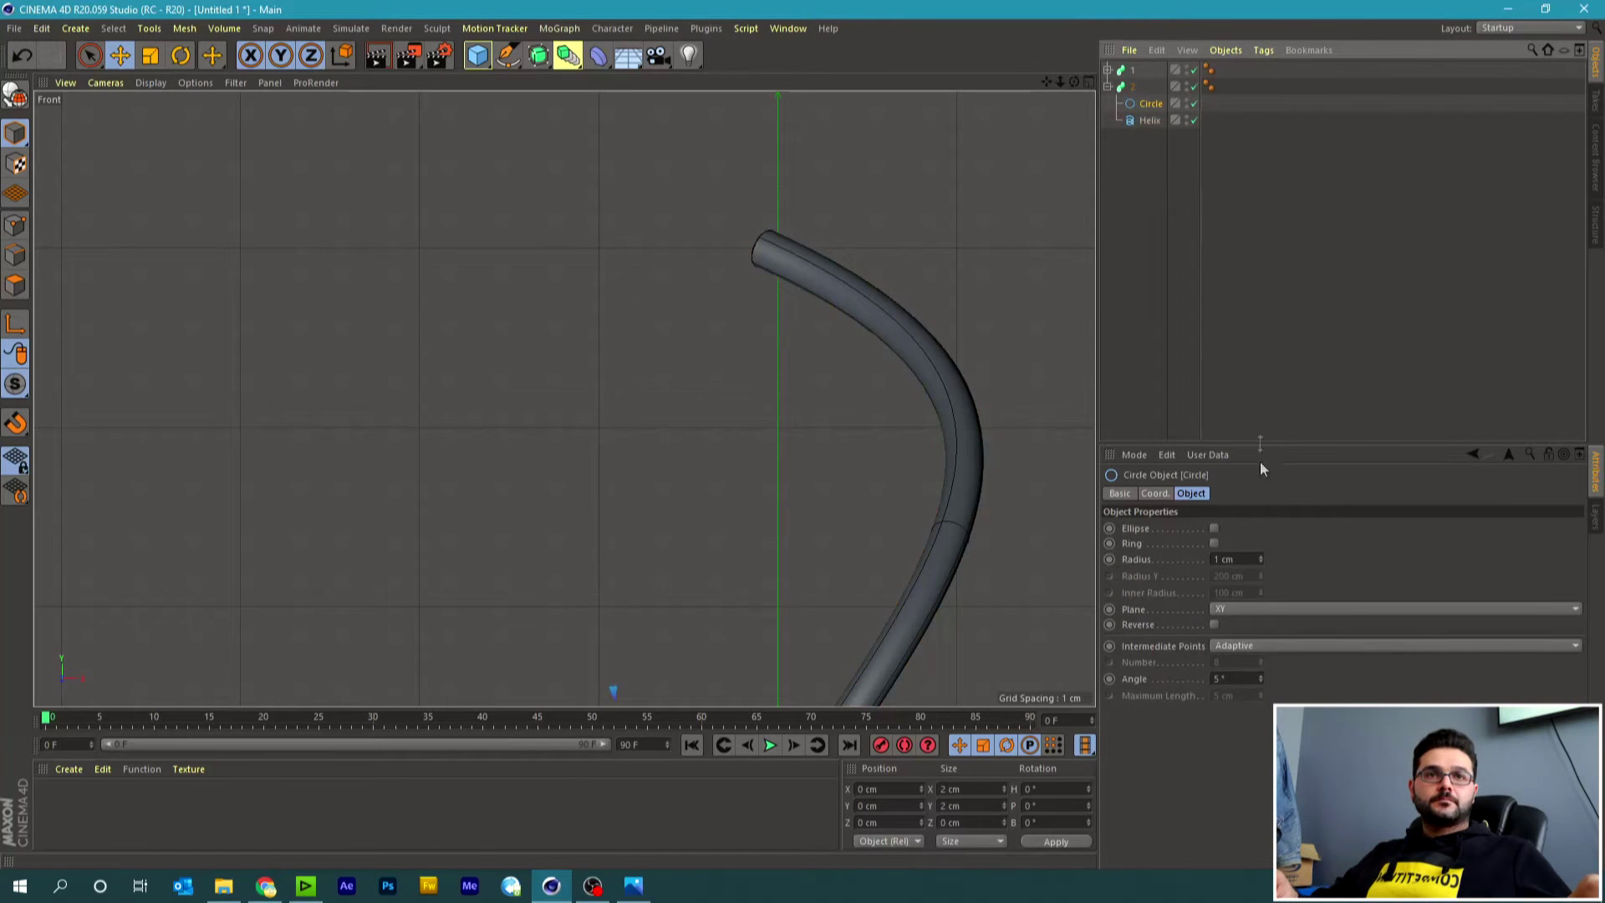
double_click(1242, 560)
type("2.5")
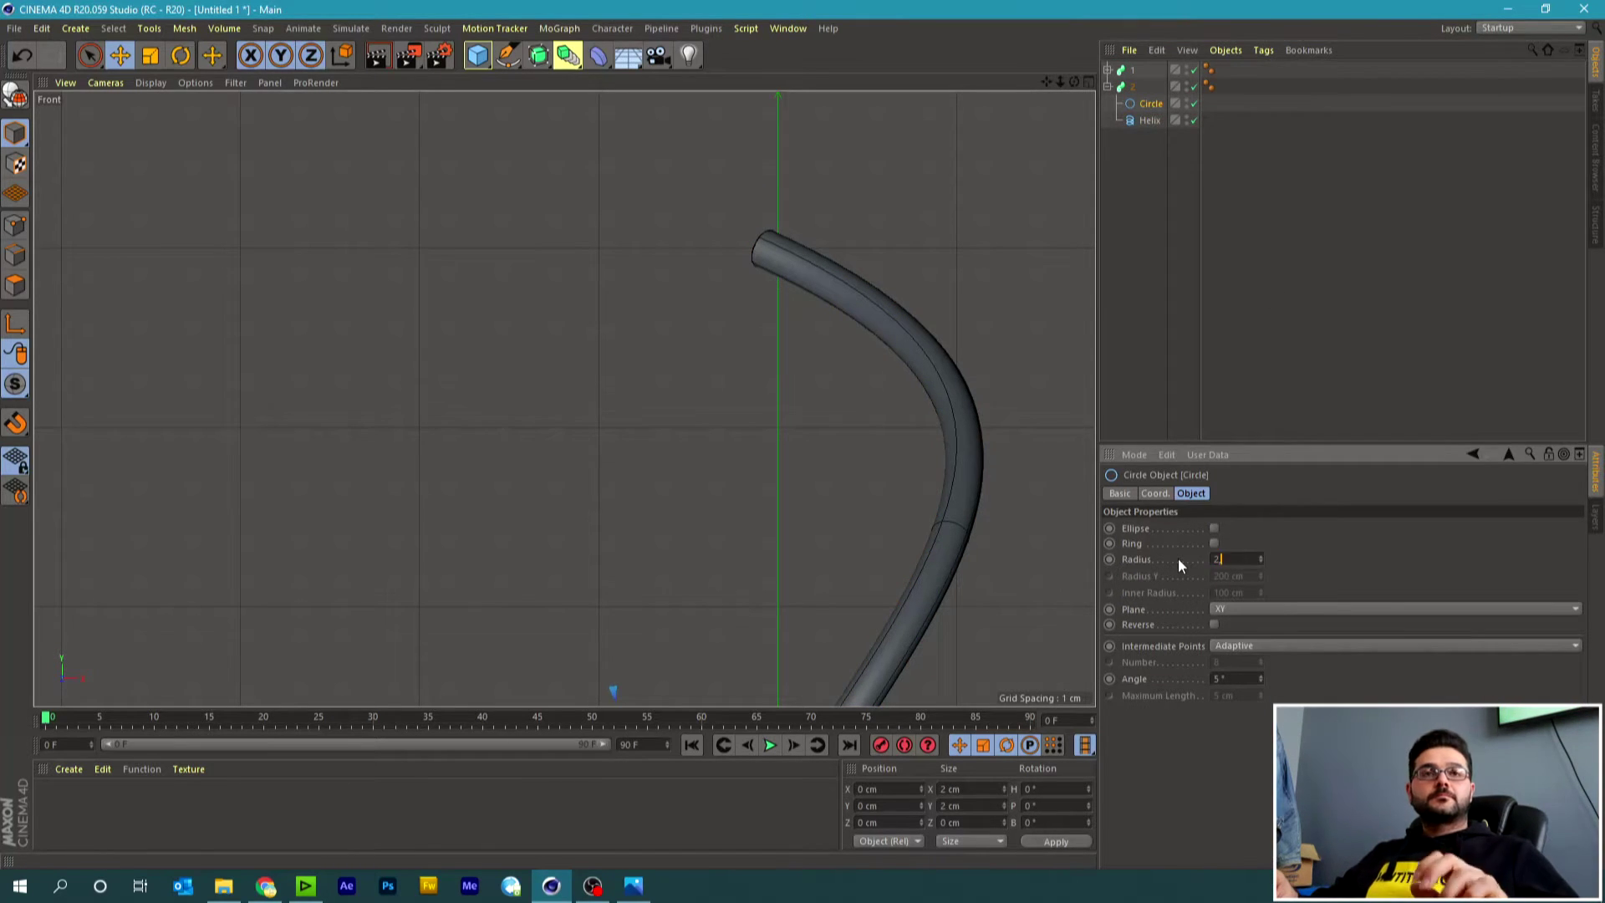
key("Return")
left_click_drag(1135, 97, 1142, 94)
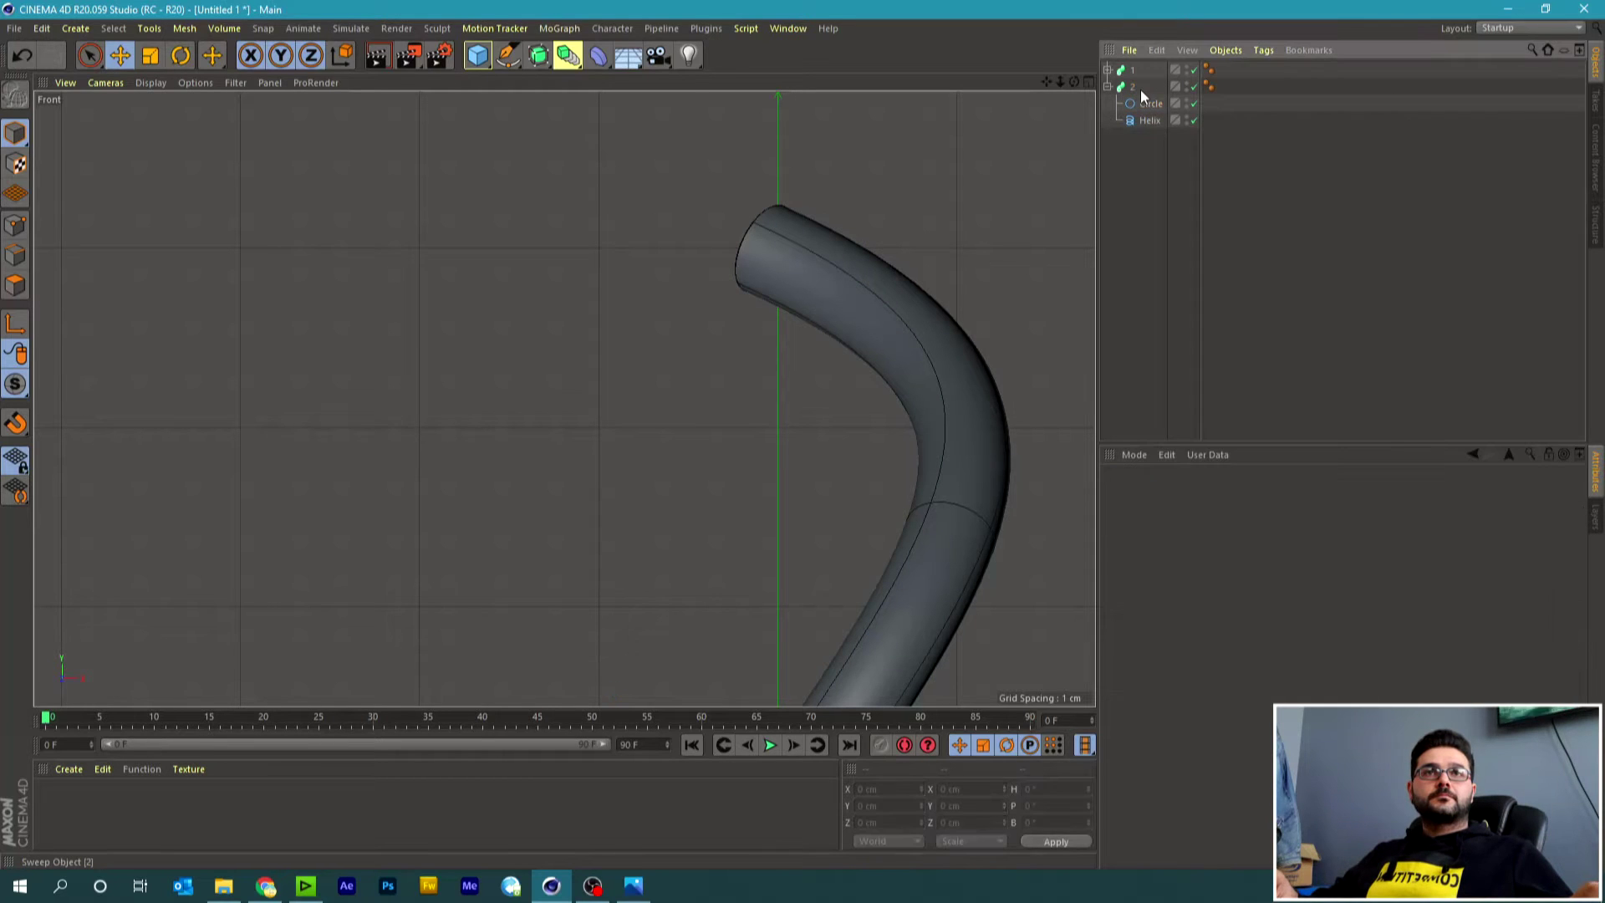
left_click(1140, 86)
Give sweep 2 End Growth 95% and an end fillet radius of 0.01 cm.
double_click(1232, 595)
type("95")
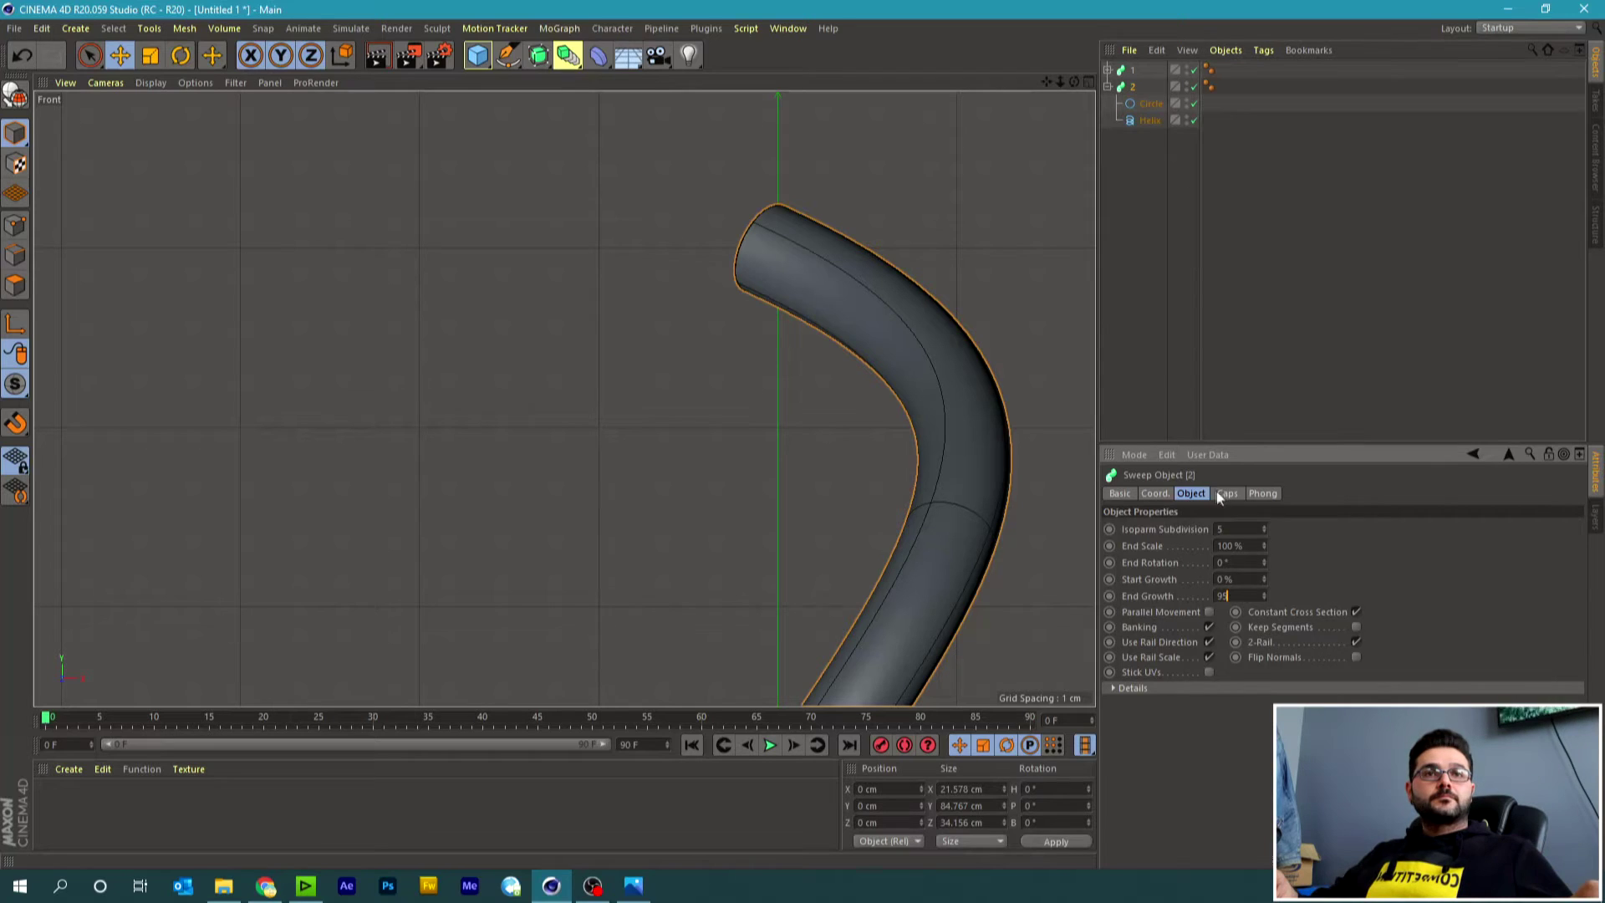
left_click(1216, 493)
double_click(1264, 611)
type("0.01")
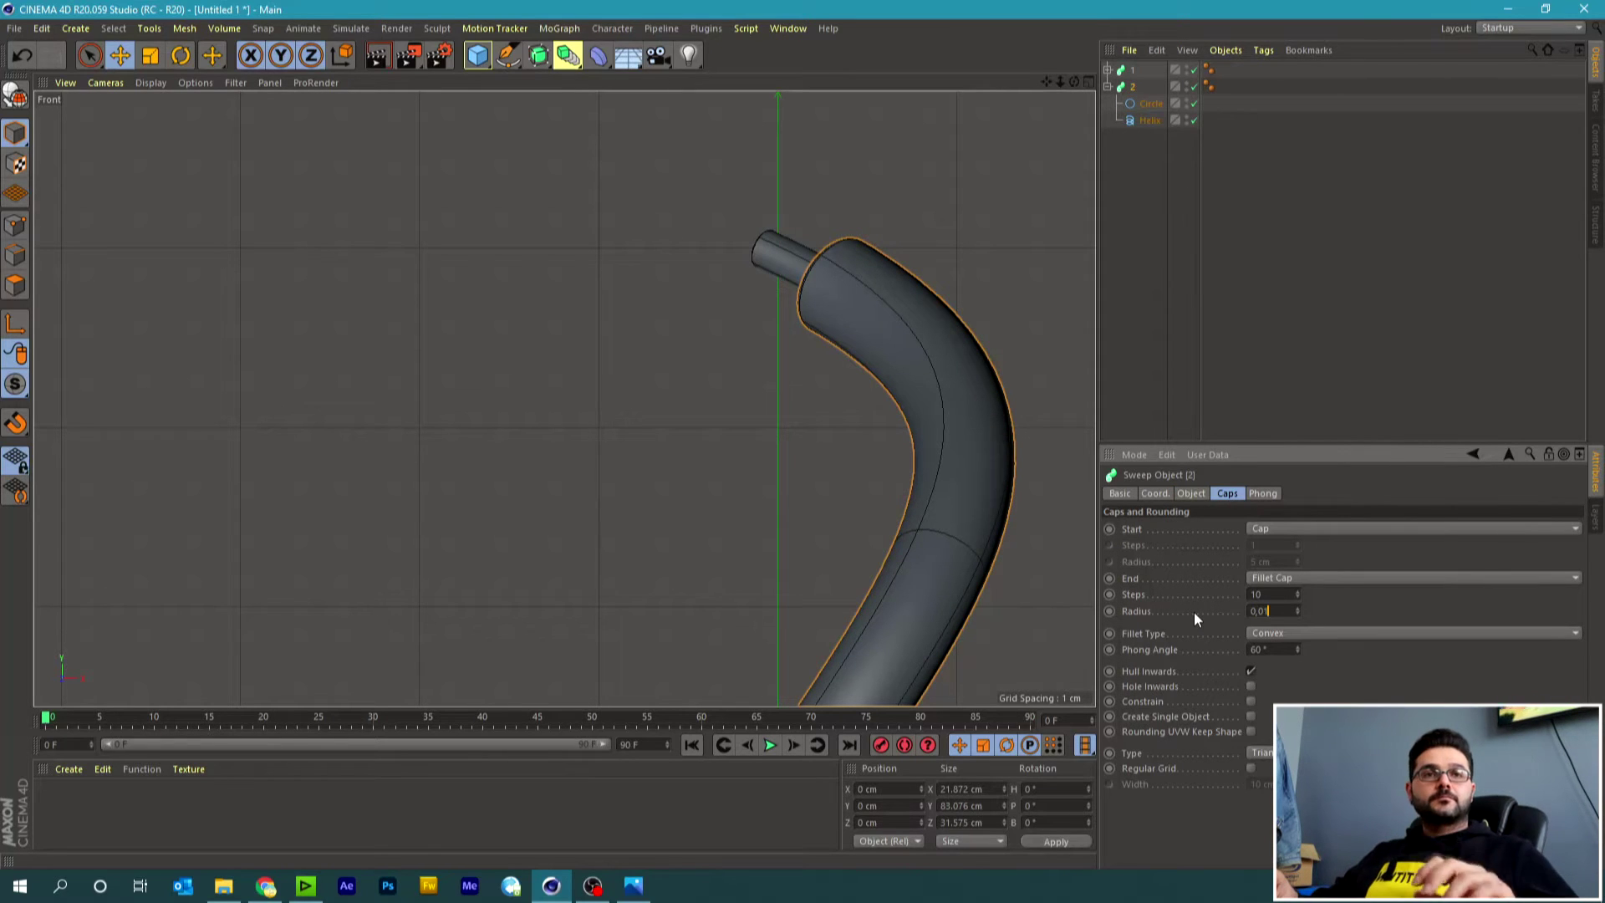
key("Return")
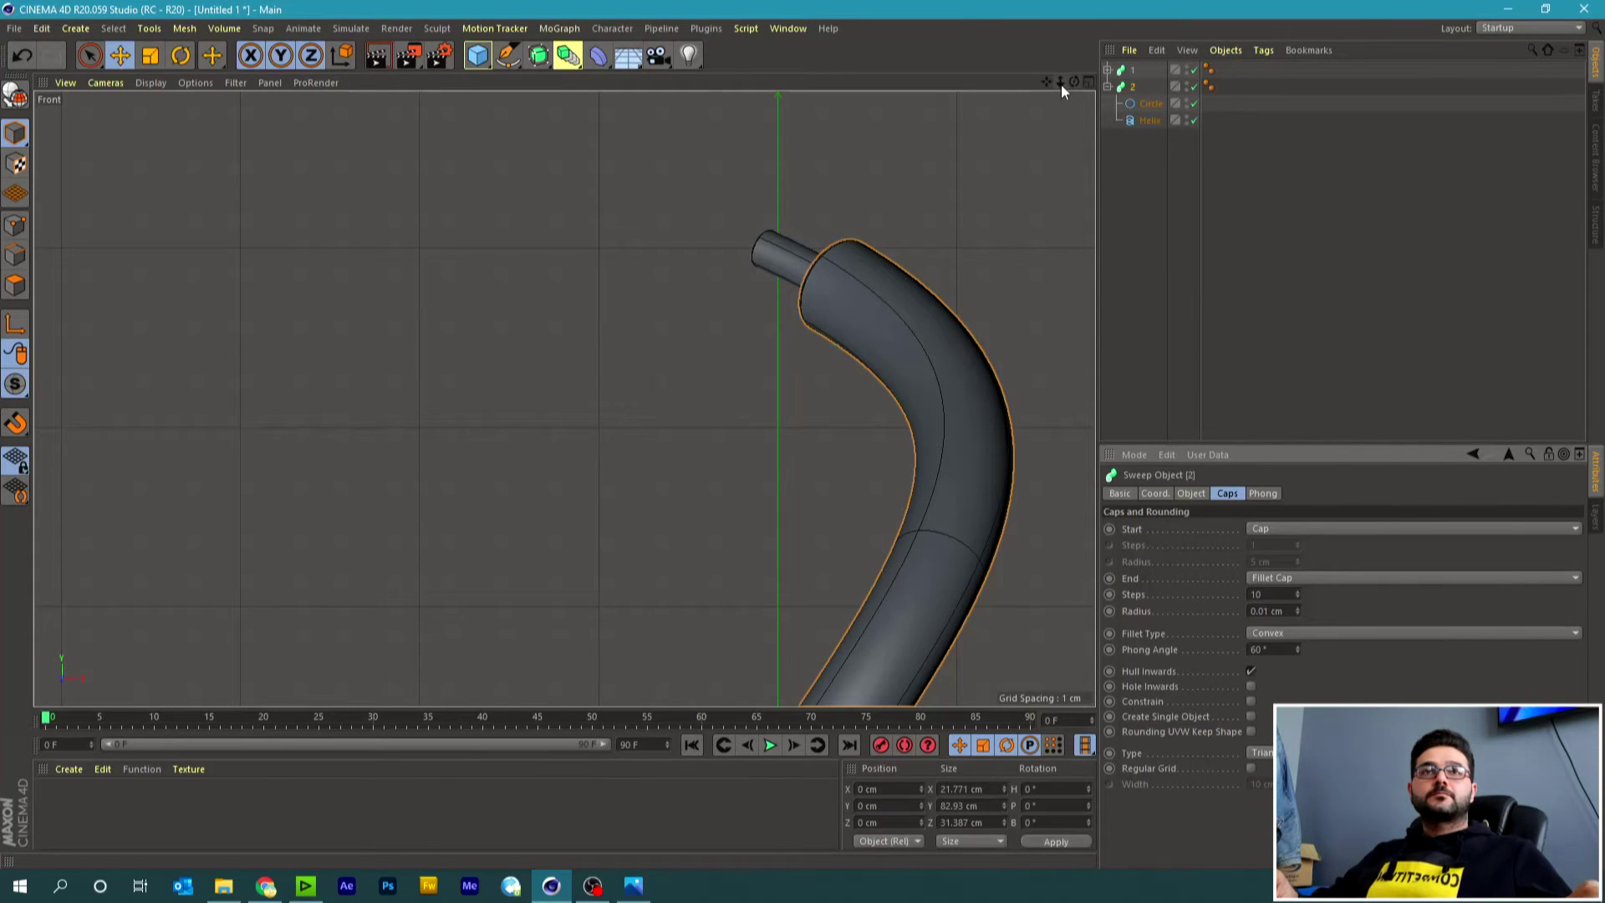
Inspect the sheathed tube end in side and perspective views, then collapse sweep 2.
left_click(1089, 82)
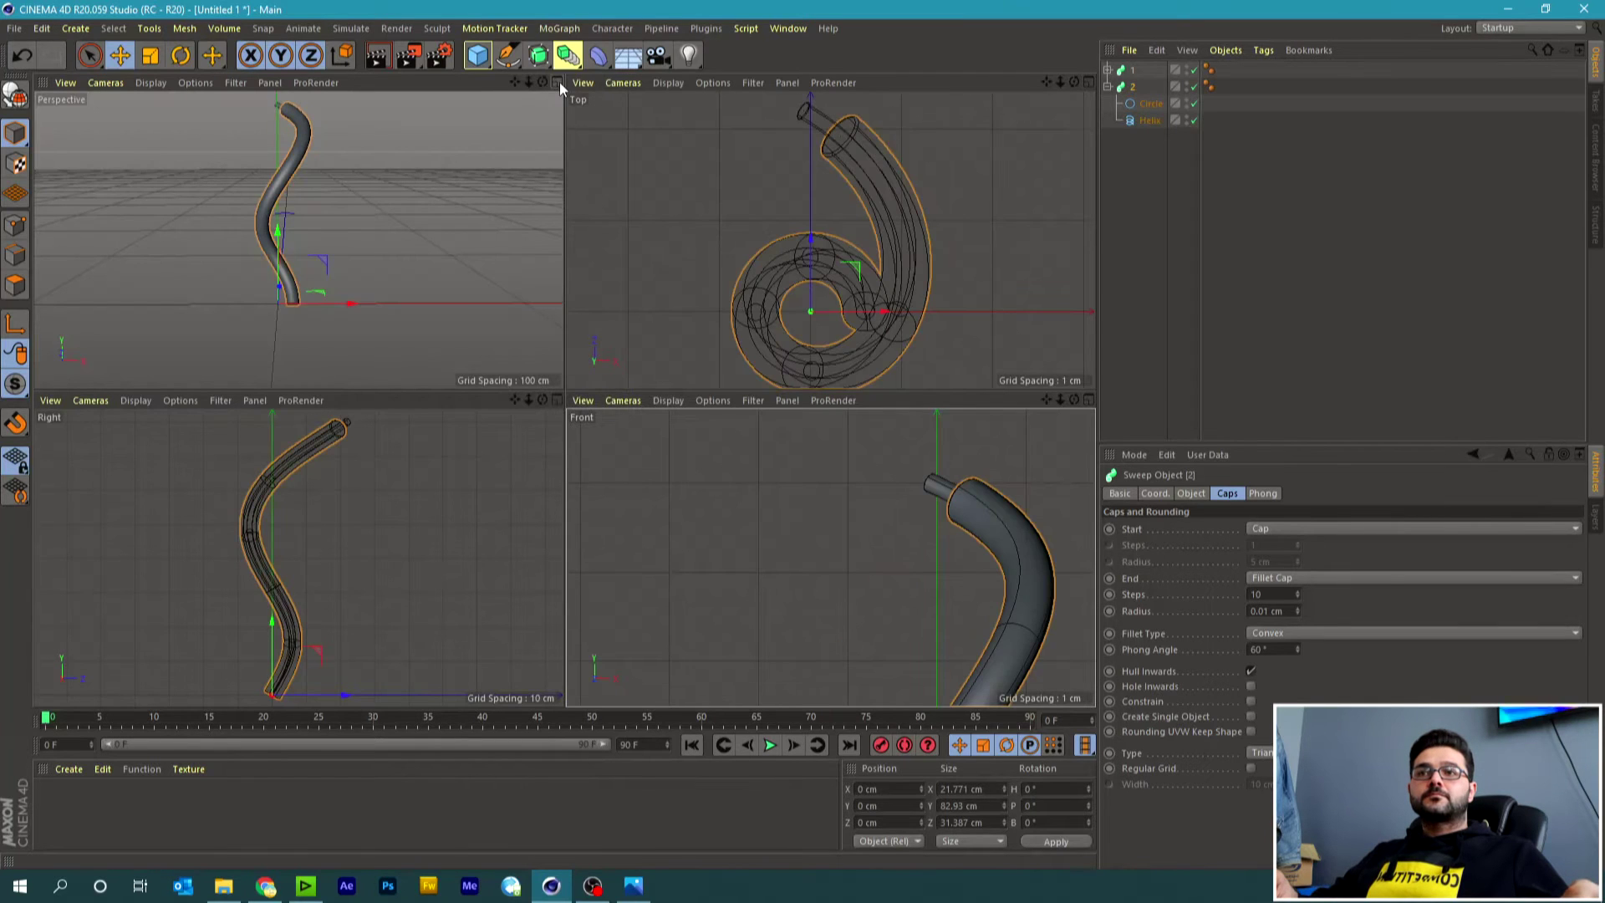
left_click(555, 400)
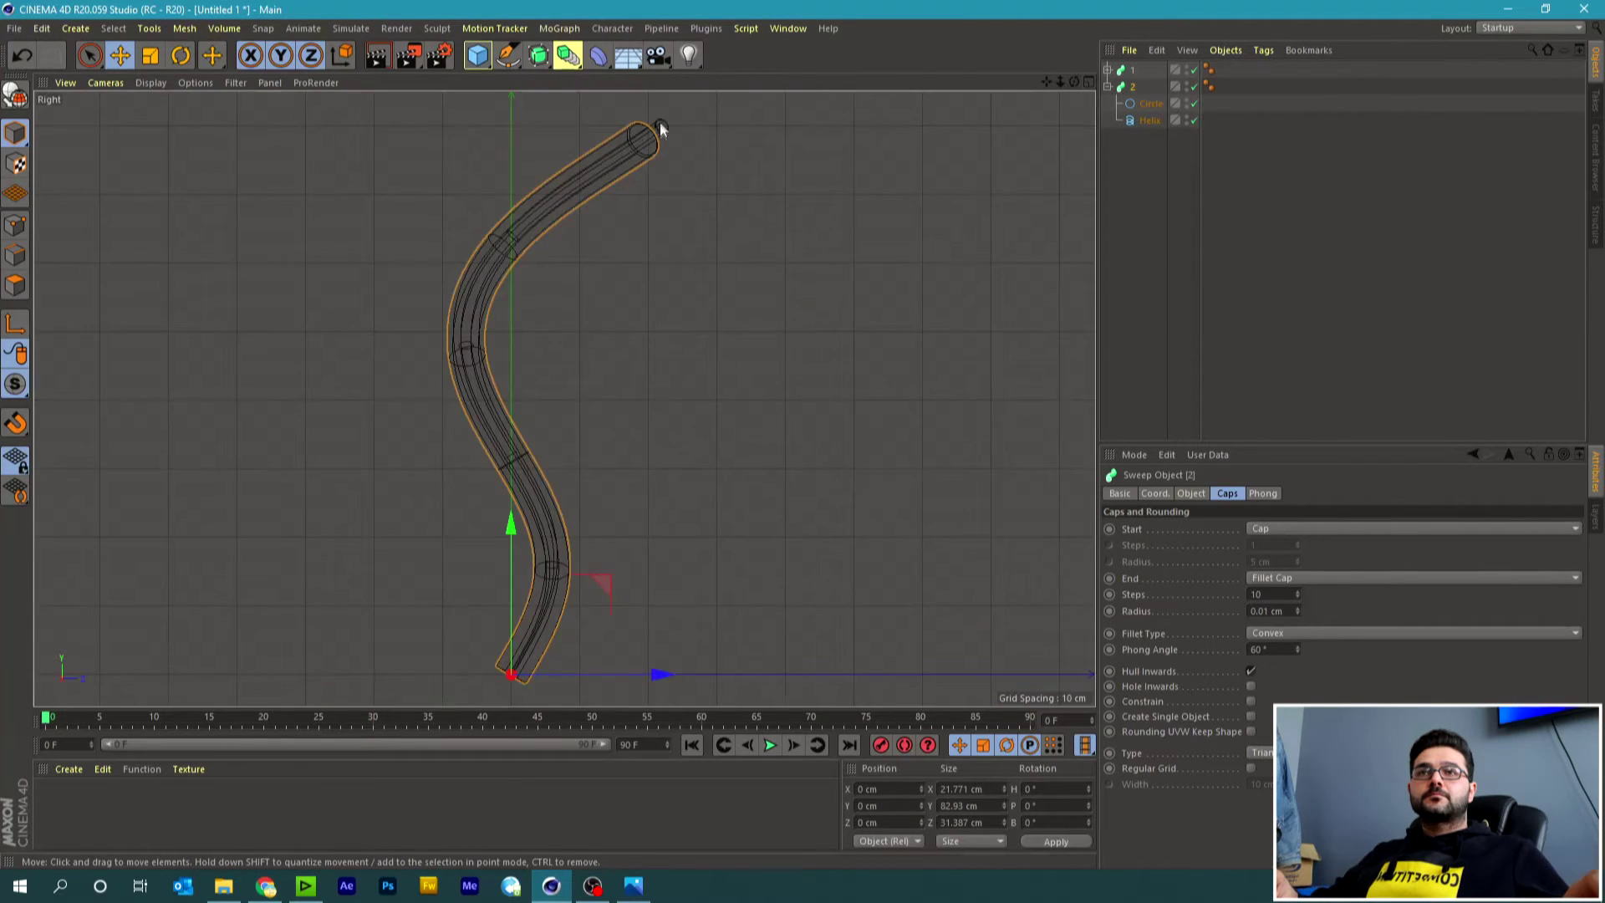
scroll(644, 150, "up", 5)
left_click(150, 82)
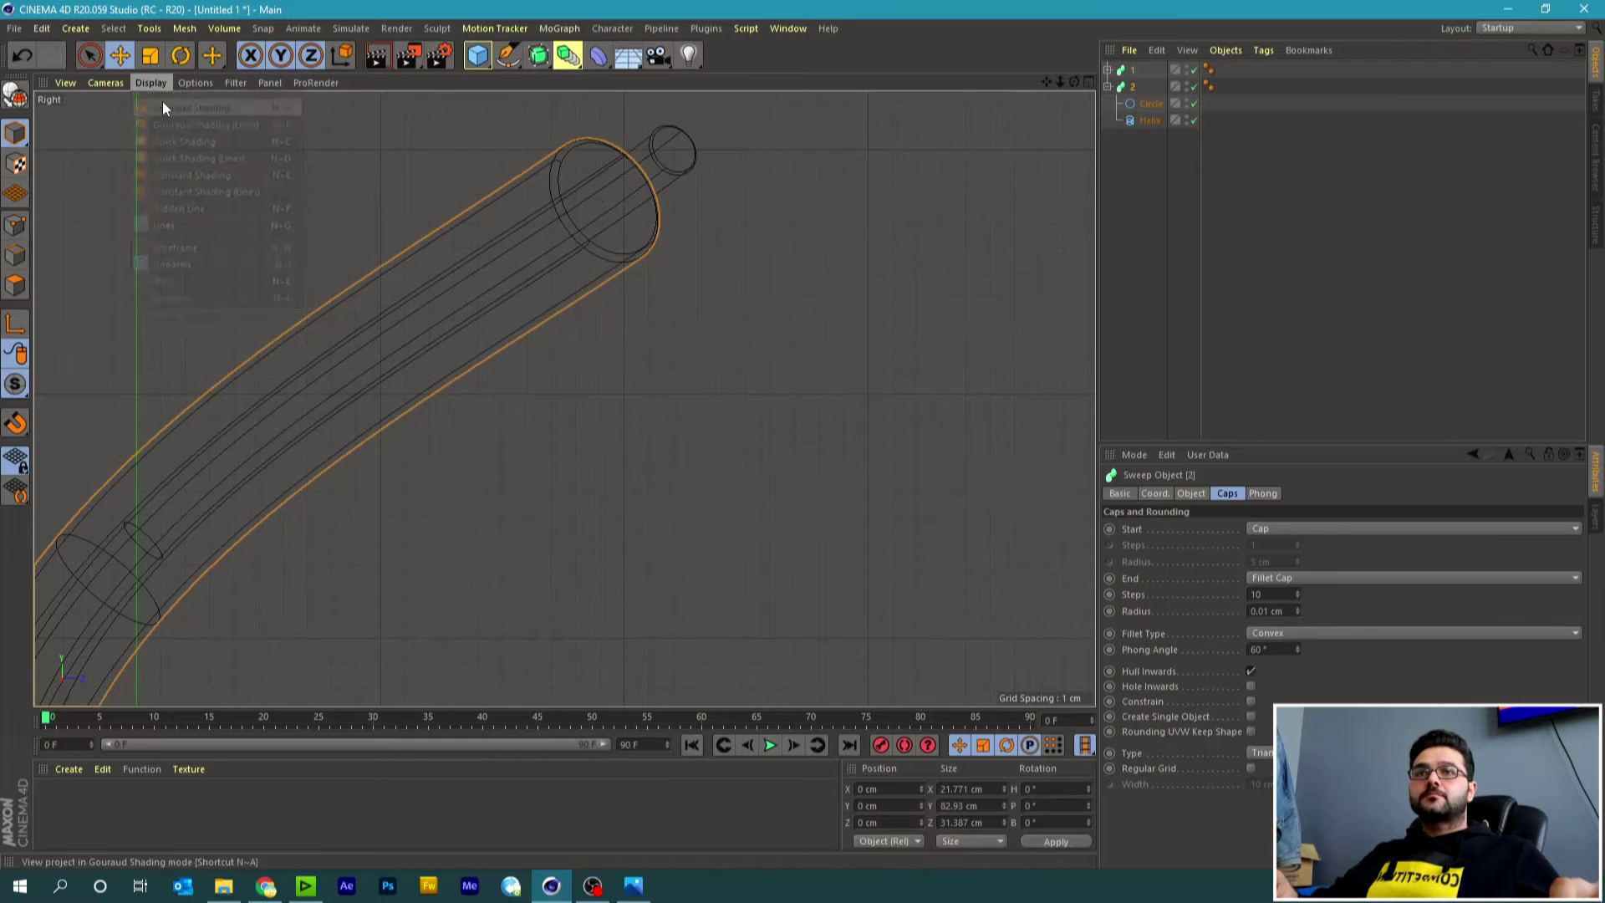
left_click(1088, 82)
left_click(555, 82)
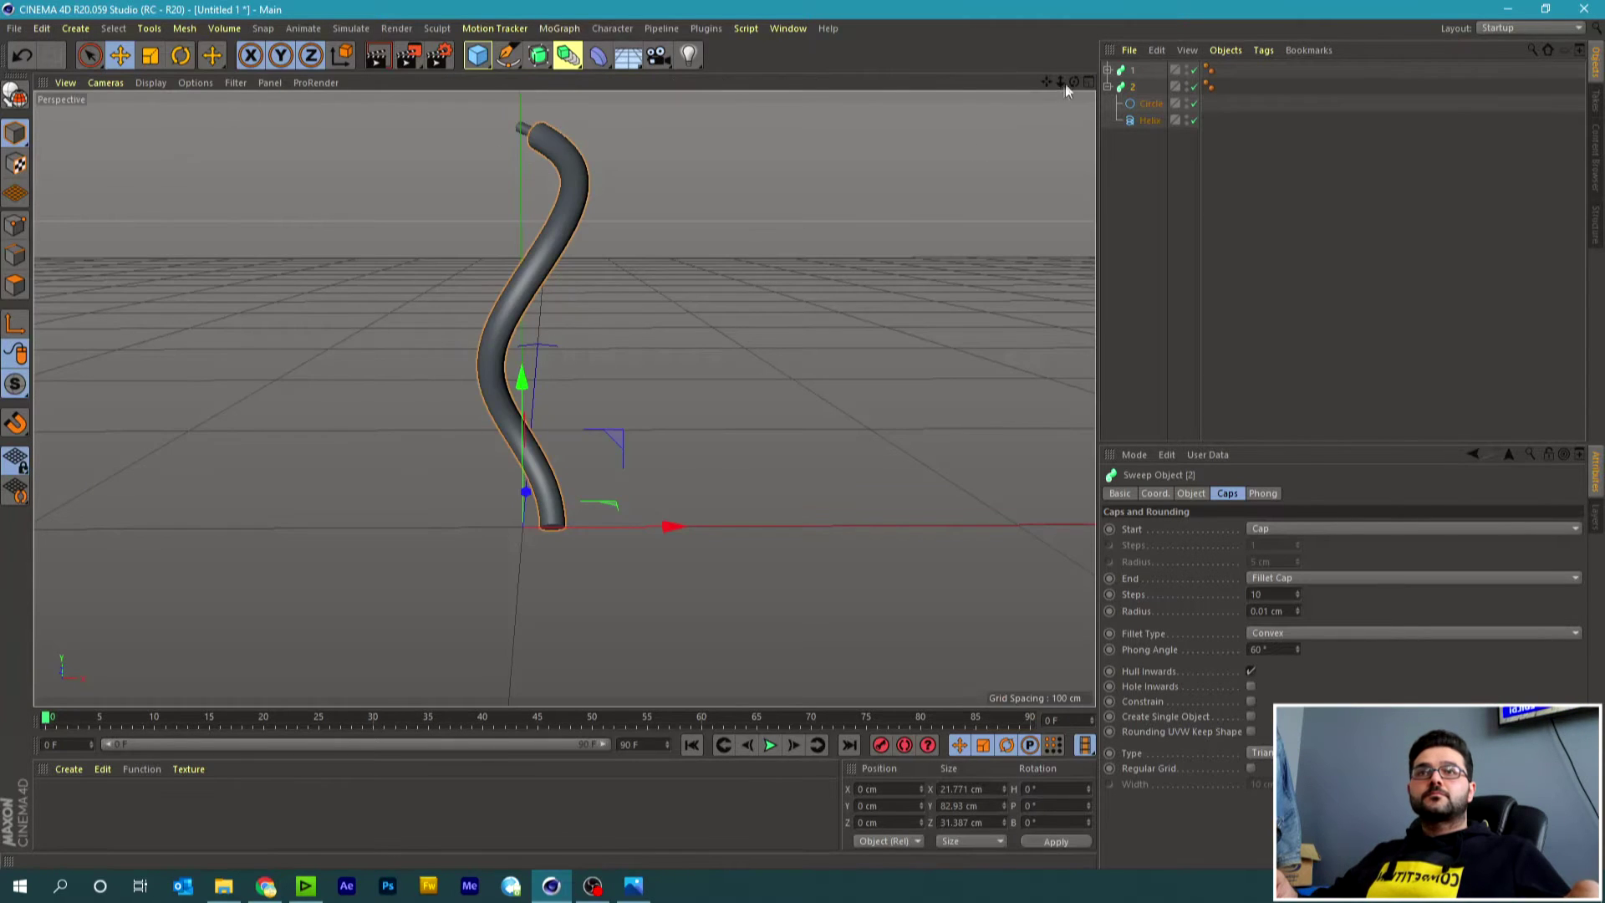
left_click_drag(1064, 84, 726, 134)
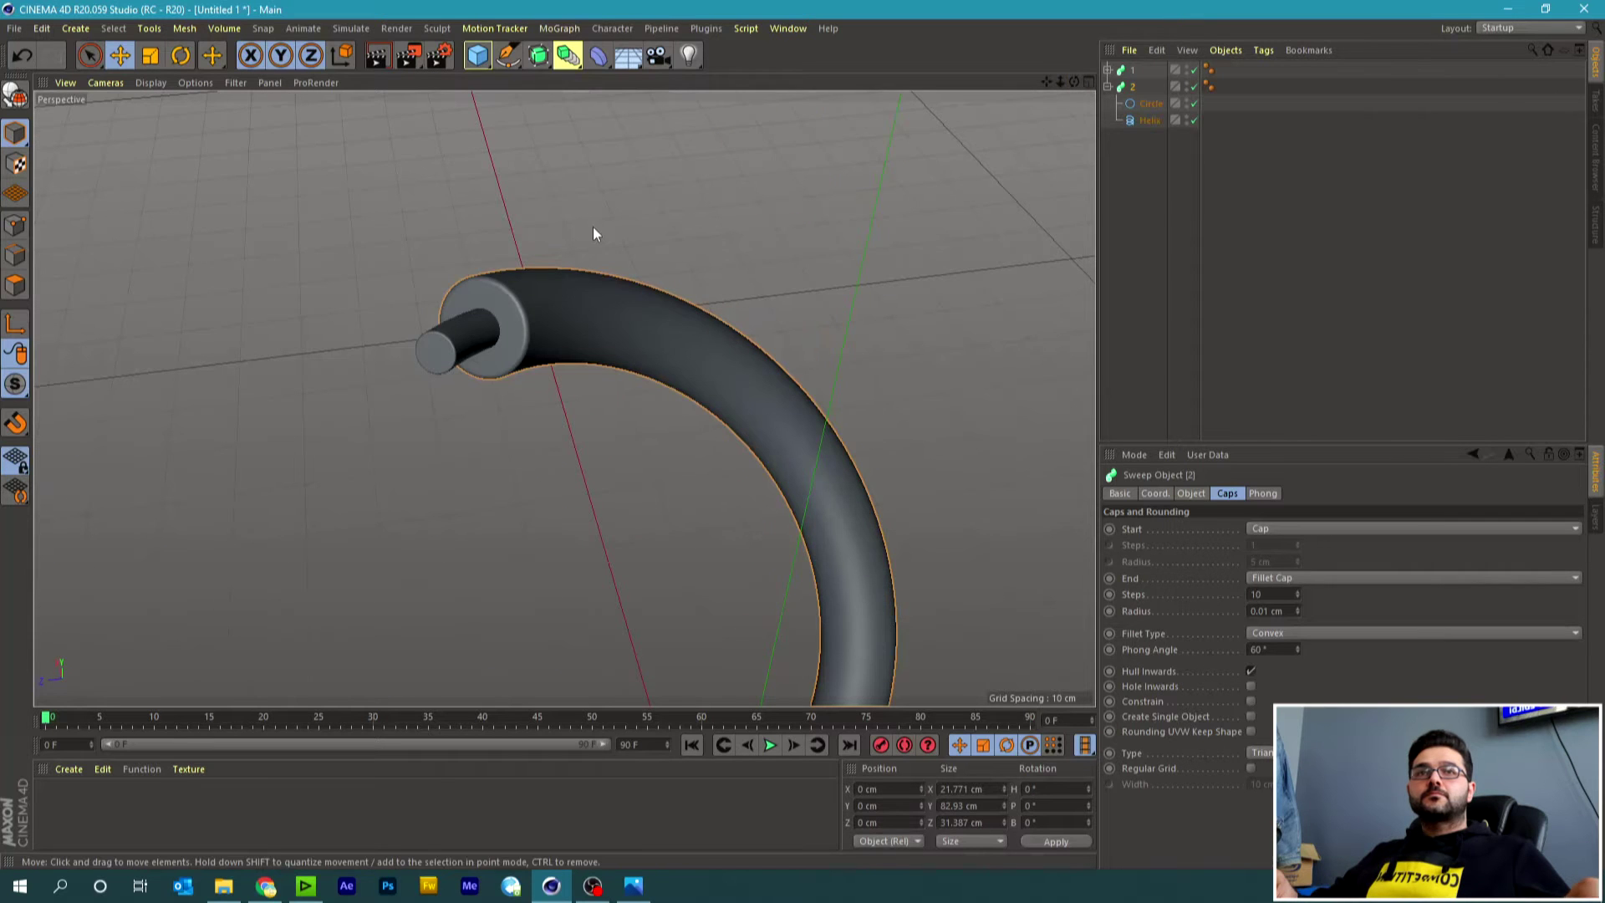
left_click_drag(563, 394, 563, 399, "alt")
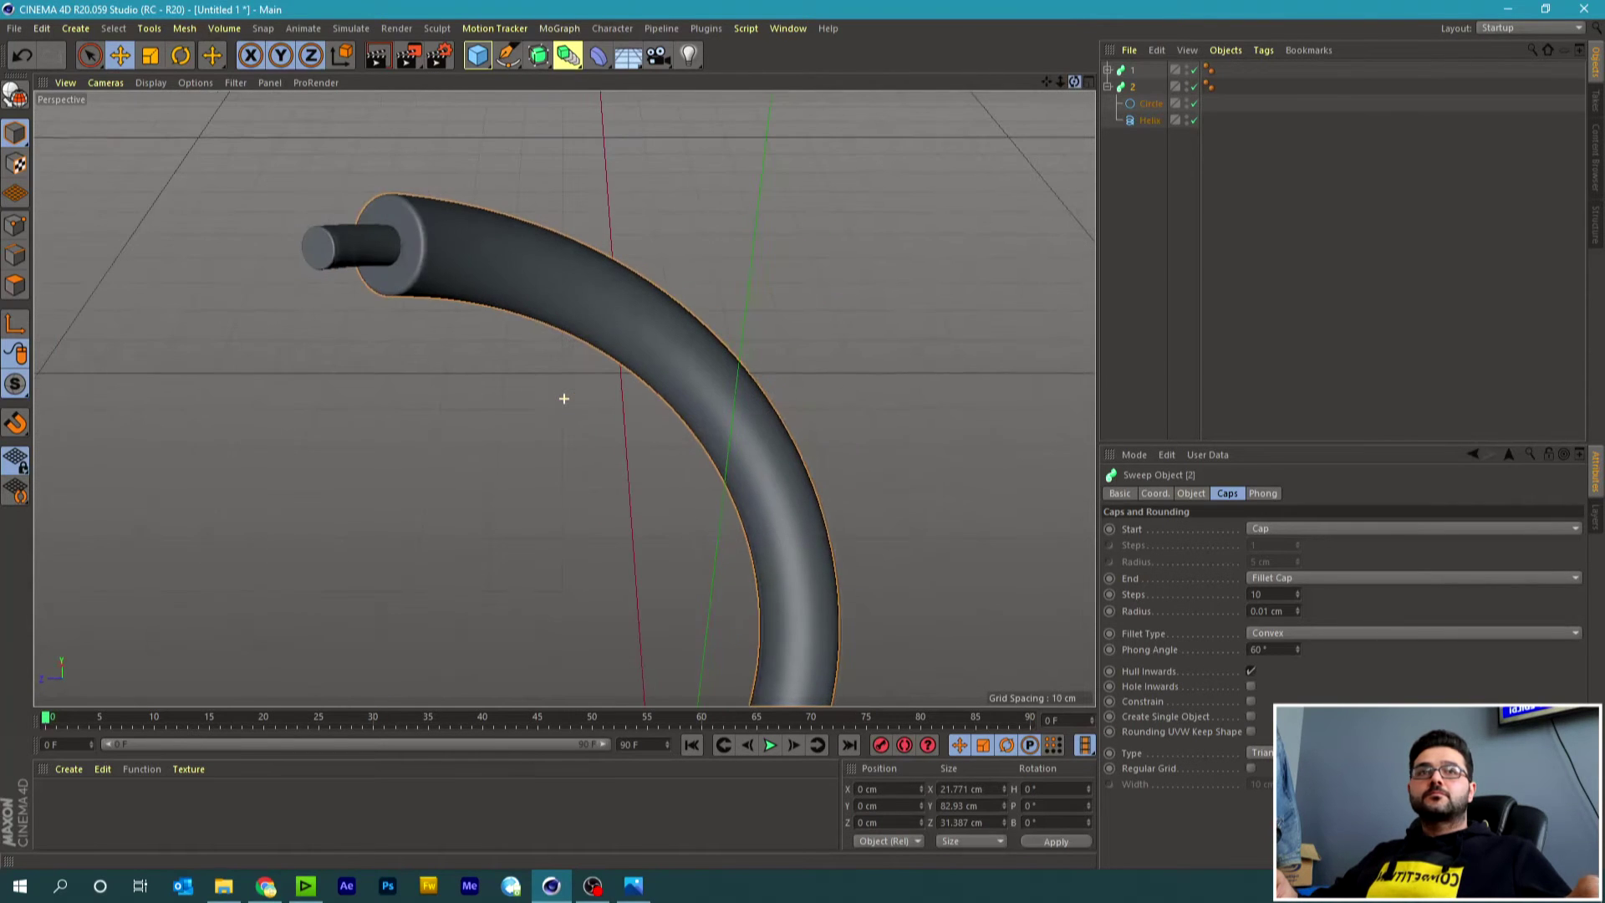
left_click(1121, 157)
left_click(1107, 86)
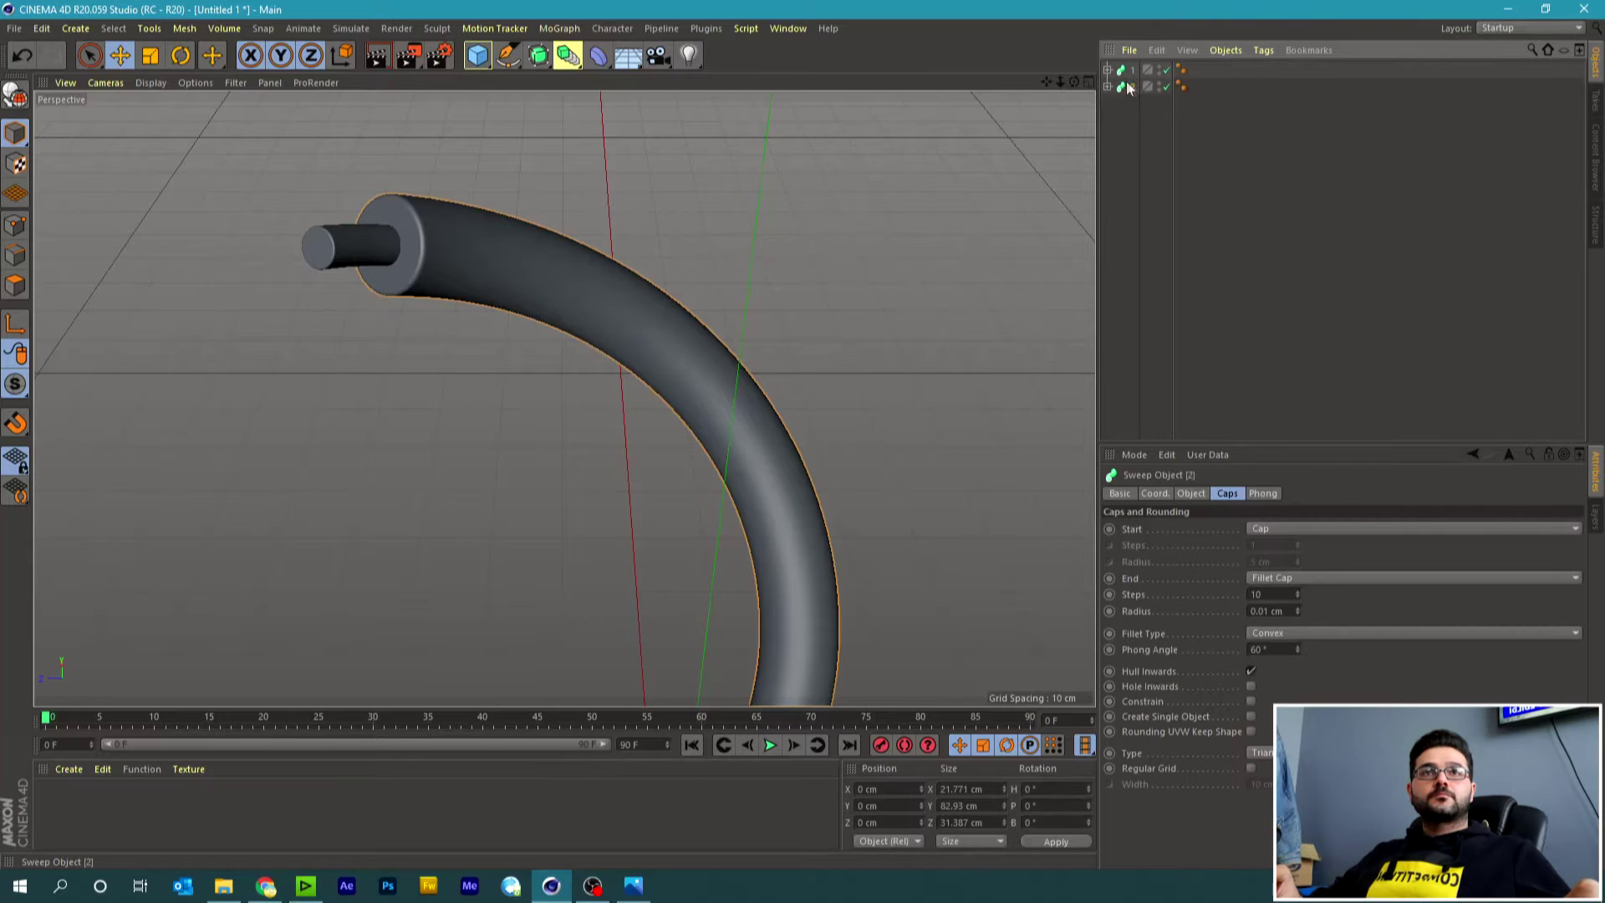
Duplicate sweep 2 into a new sweep named 3.
left_click_drag(1130, 125, 1126, 102, "ctrl")
double_click(1135, 102)
type("3")
key("Return")
Give sweep 3 a 3.5 cm circle radius and 89% End Growth, then collapse it.
left_click(1107, 103)
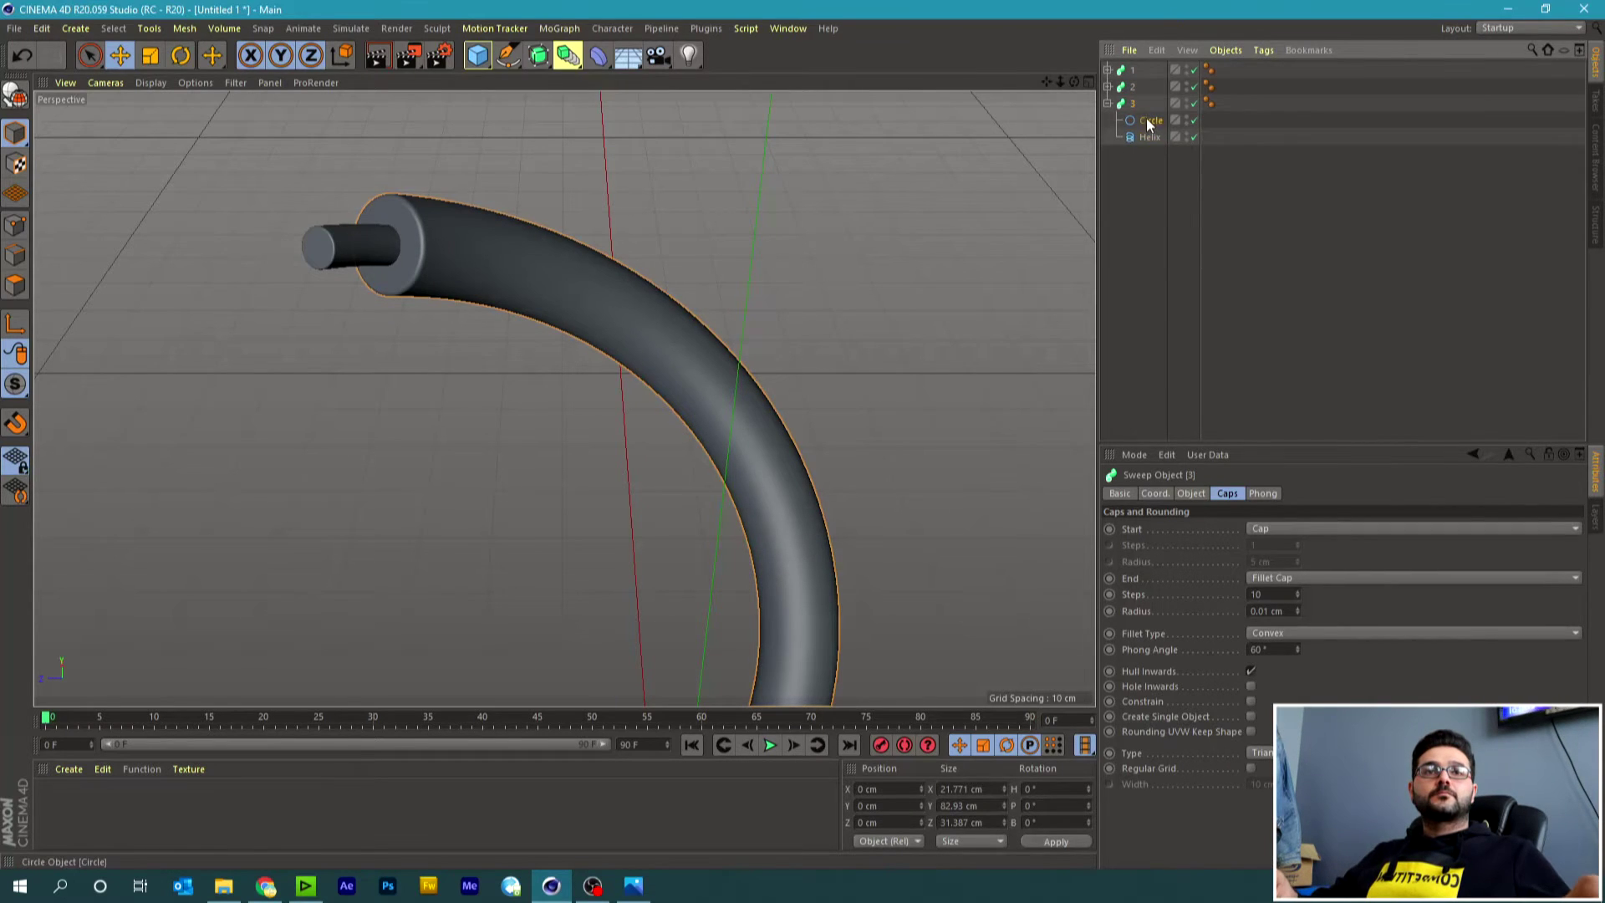
left_click(1149, 121)
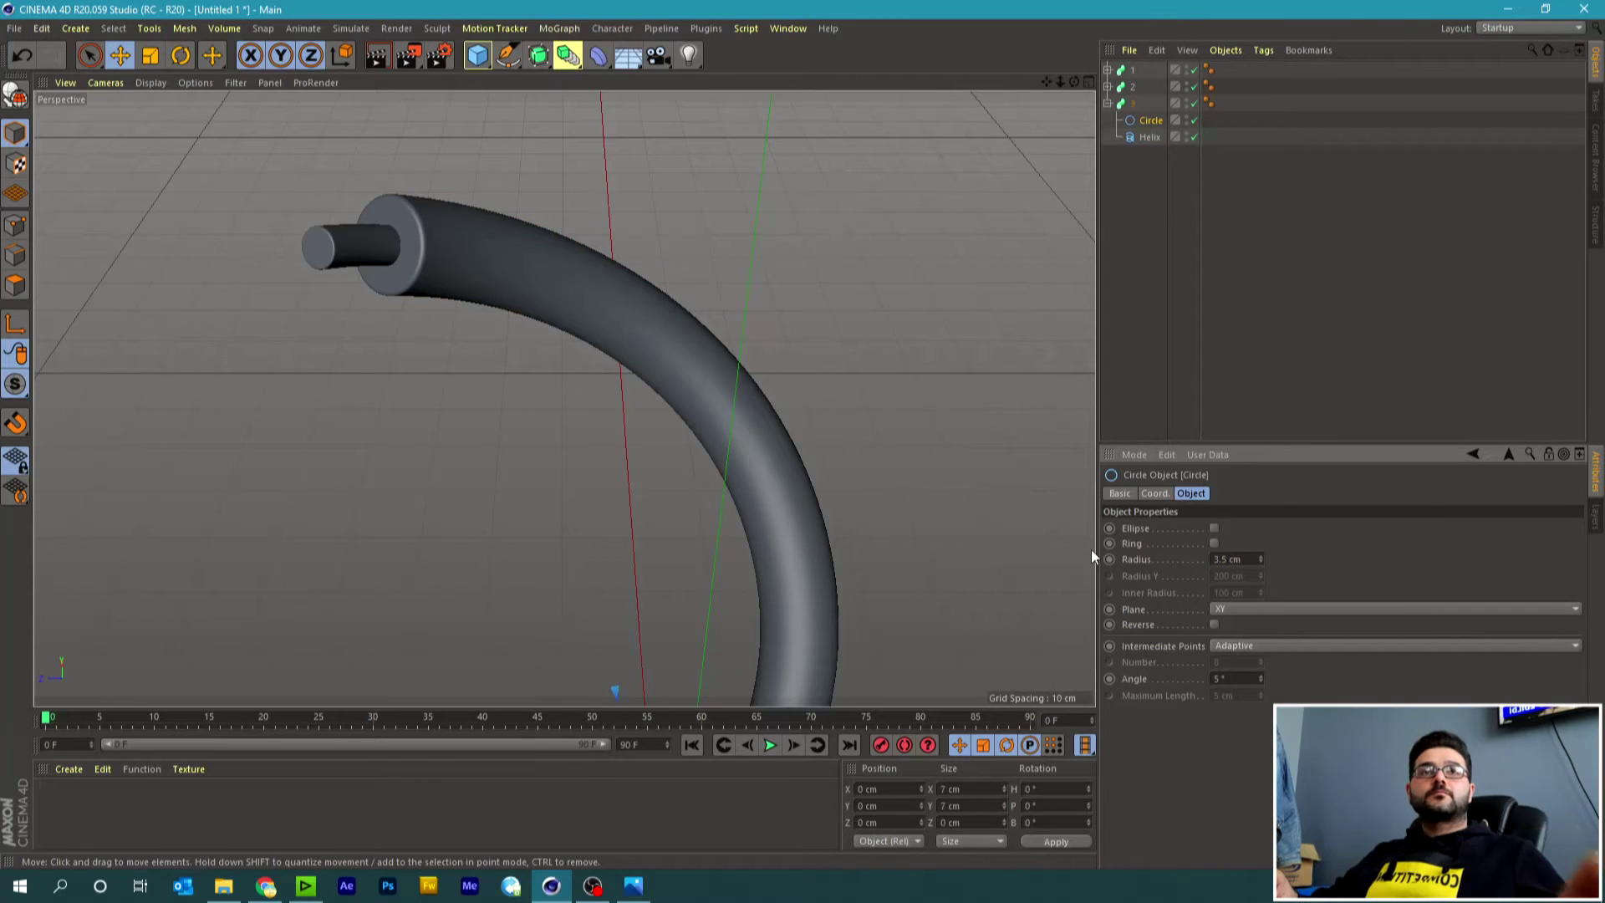
left_click(1134, 103)
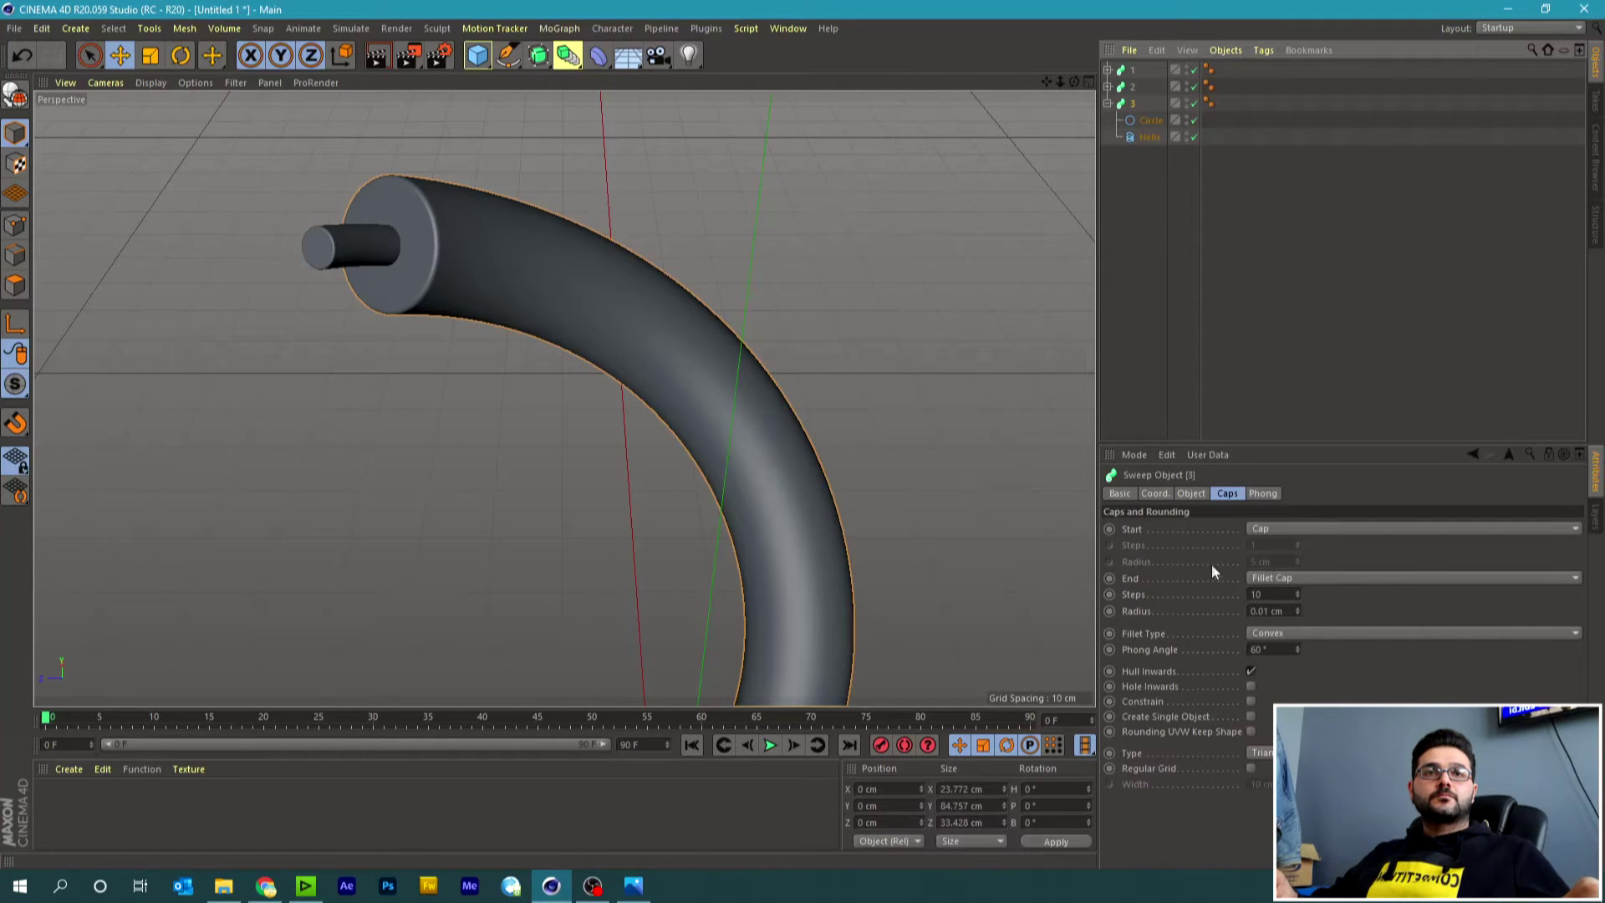
left_click(1190, 495)
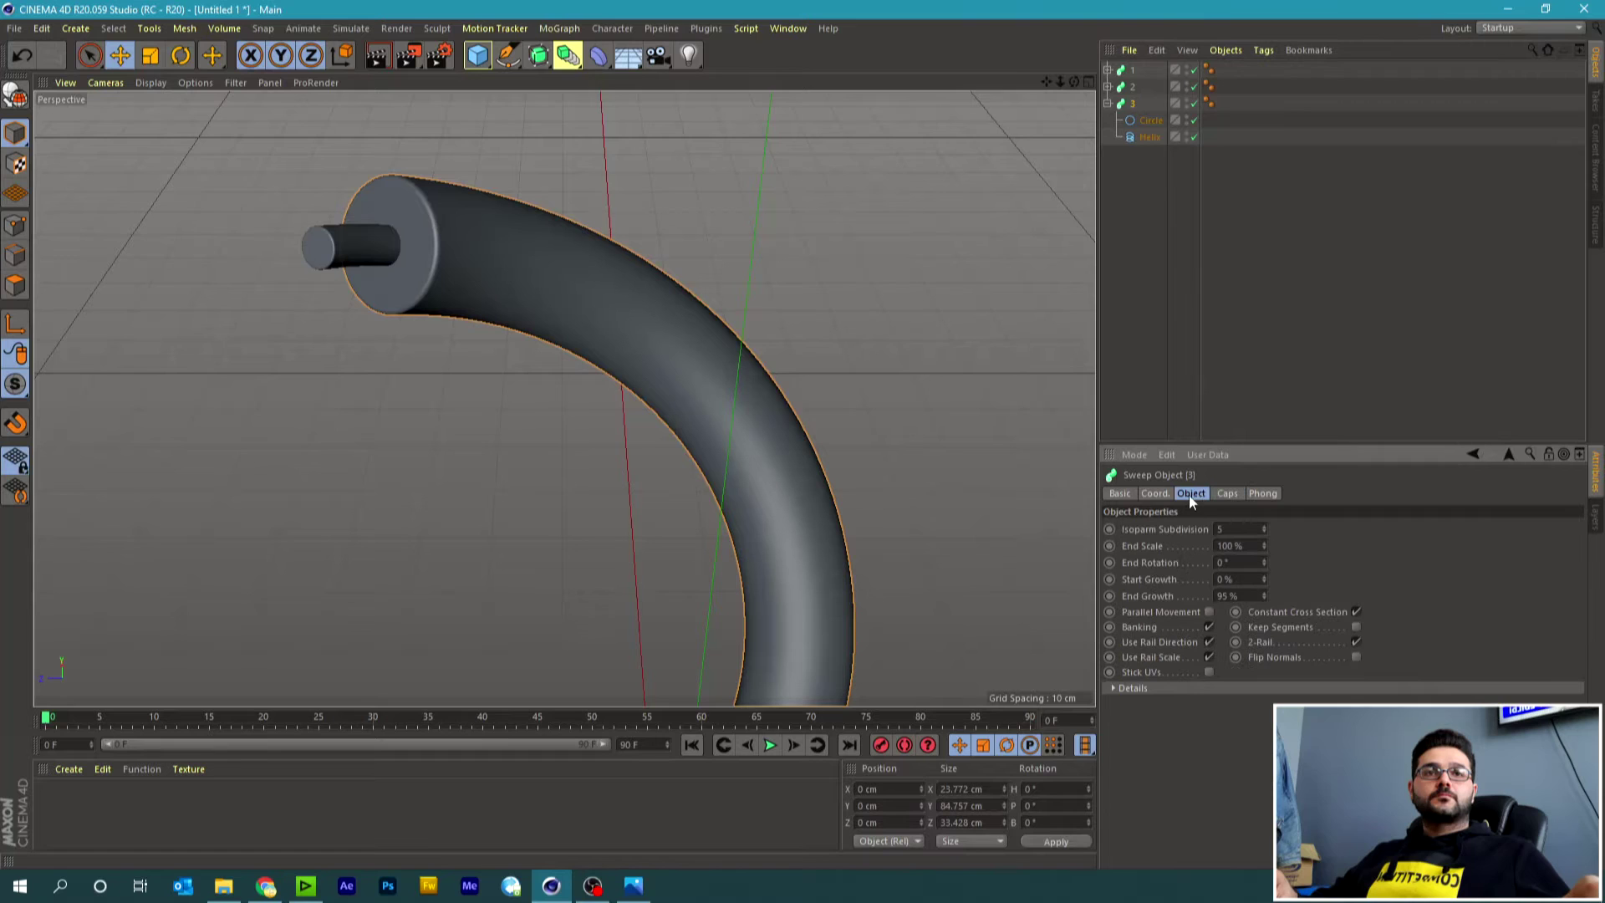
type("89")
key("Return")
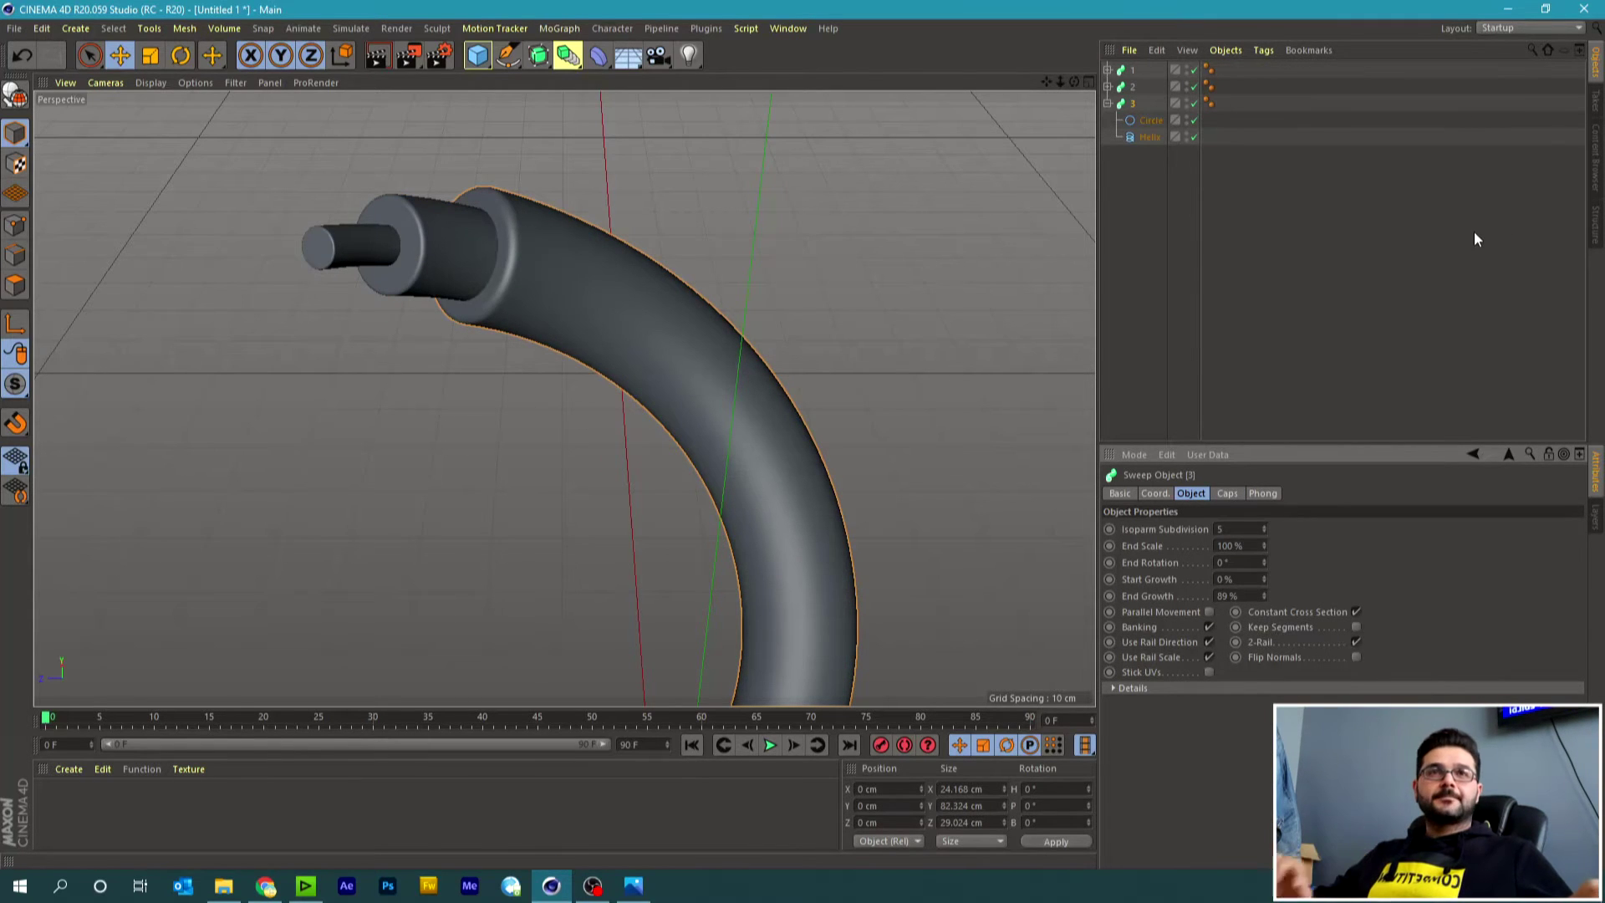
left_click(1161, 210)
left_click(1107, 104)
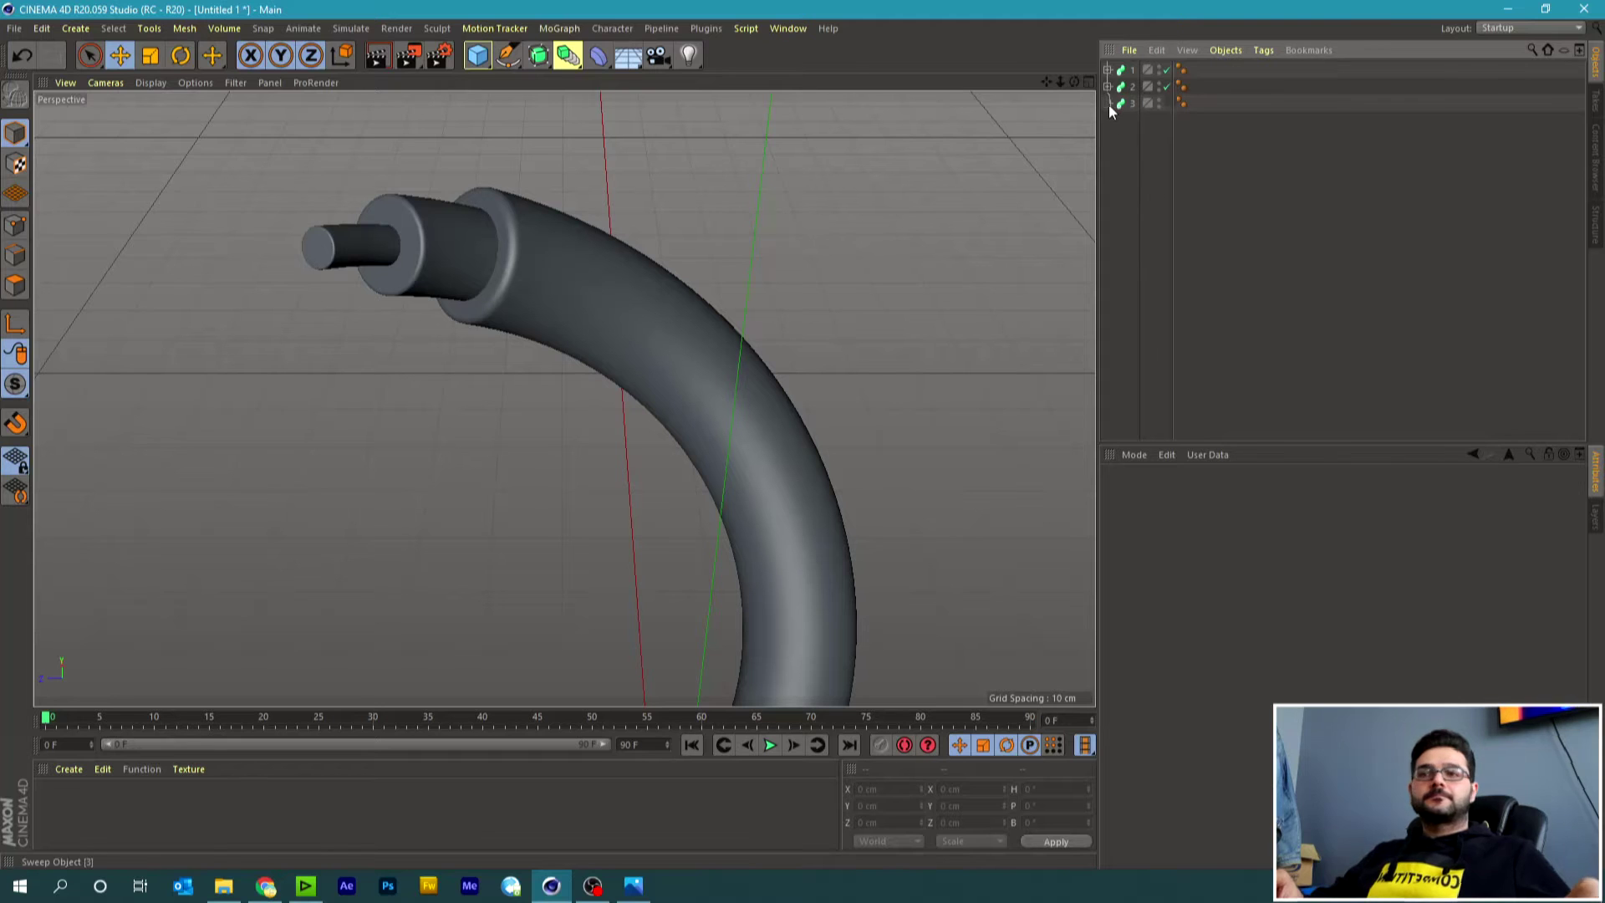
Load the ROSE METAL and gold preset materials and apply ROSE METAL to core 1.
left_click(70, 769)
mouse_move(116, 732)
mouse_move(308, 732)
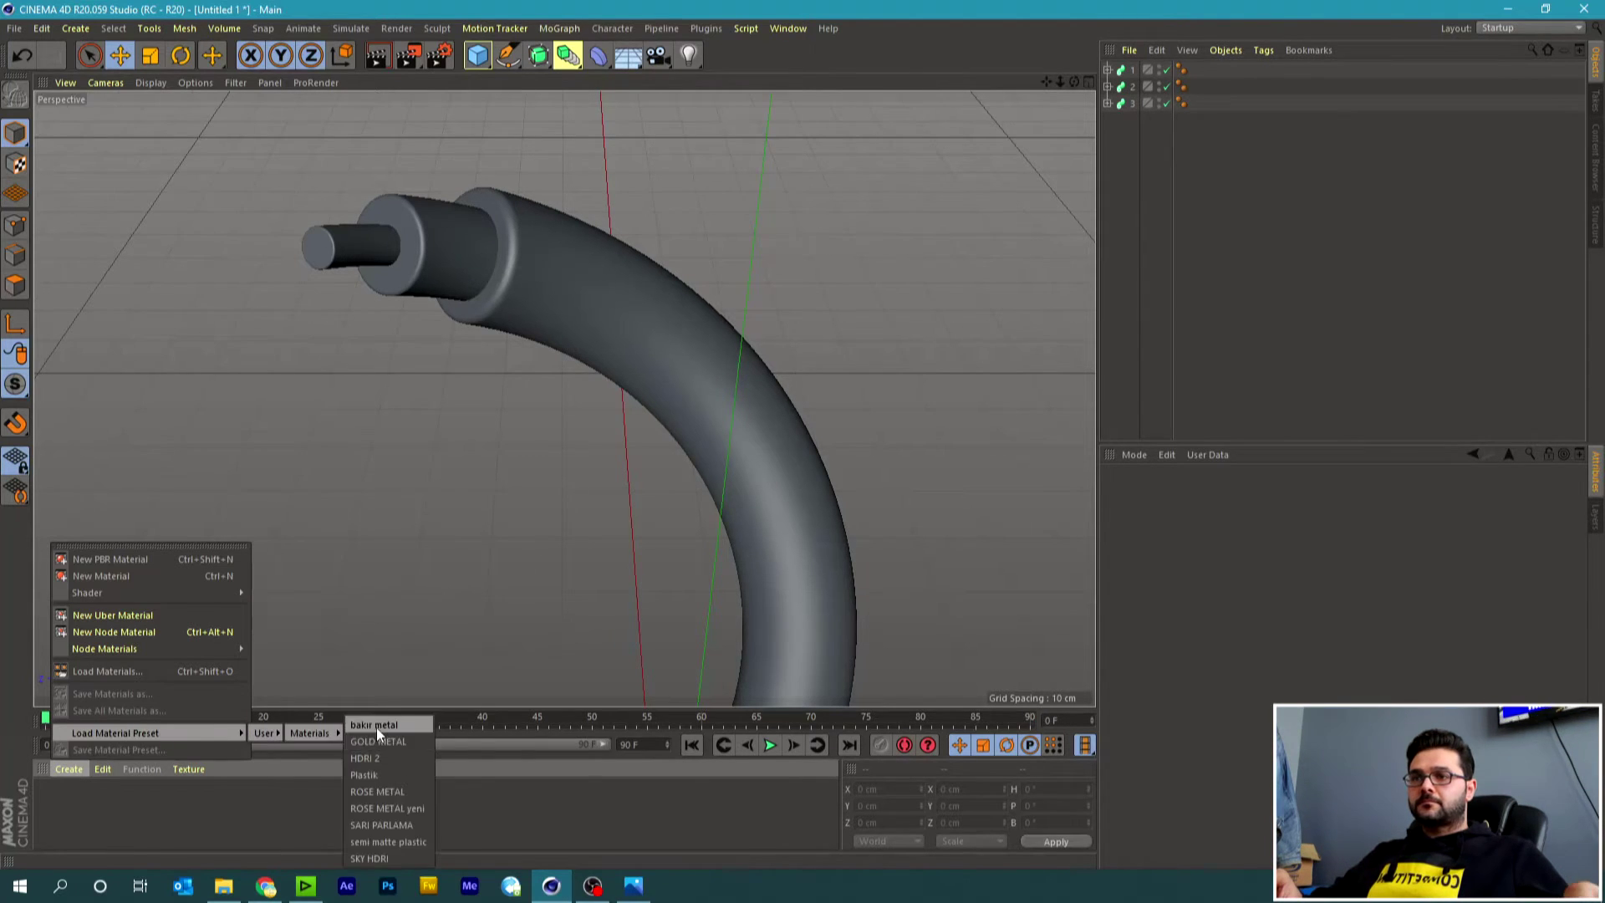
left_click(377, 791)
left_click(70, 767)
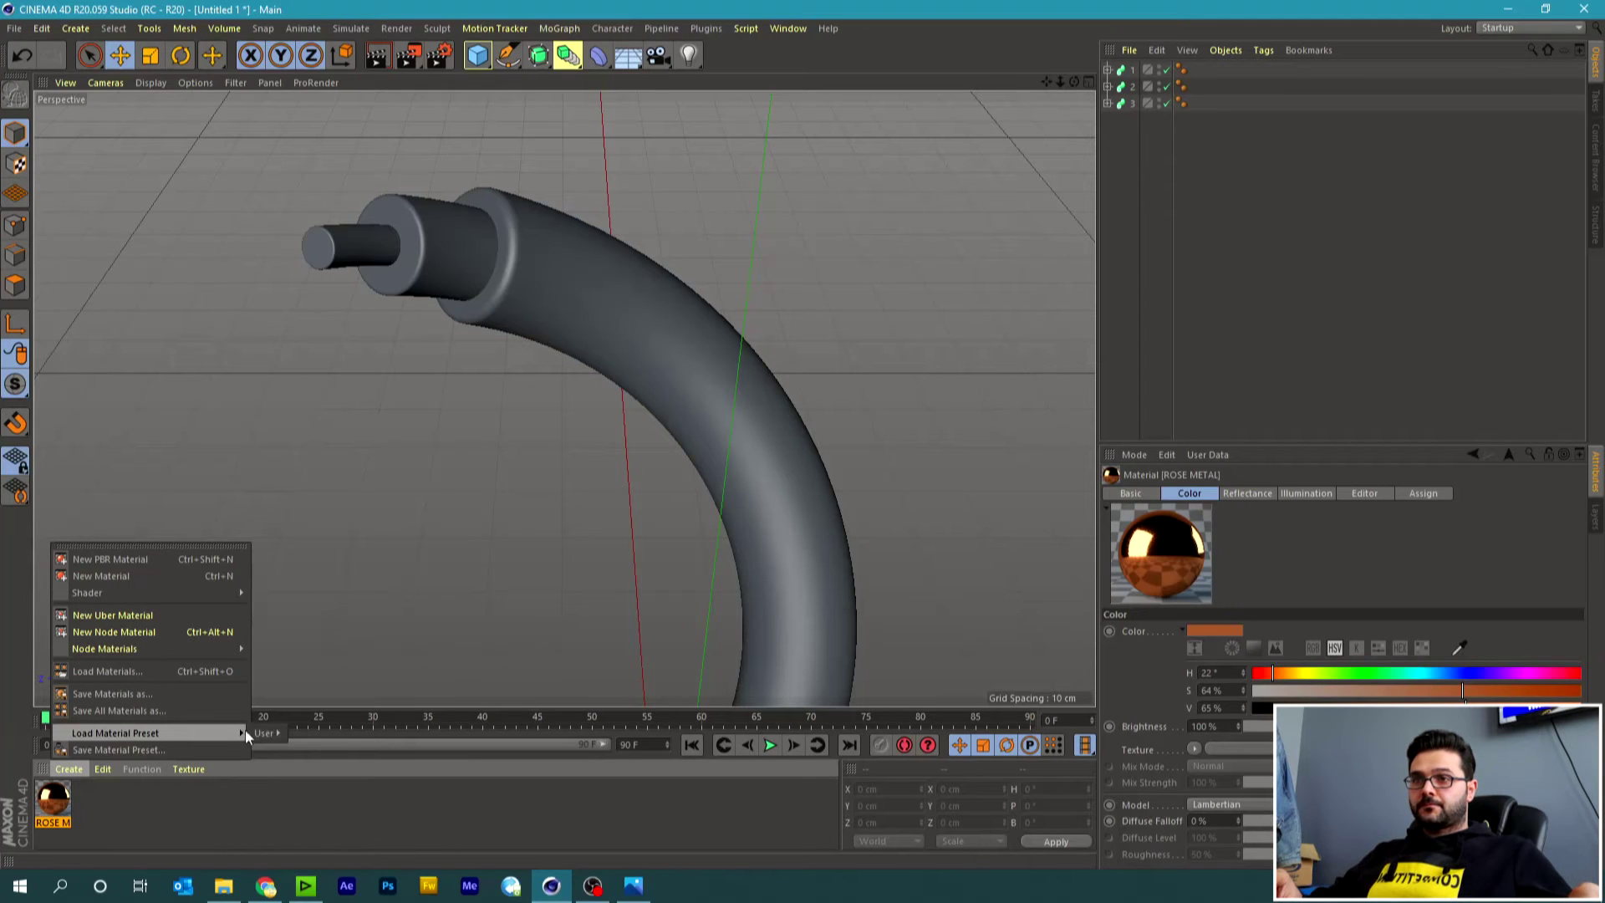
left_click(406, 842)
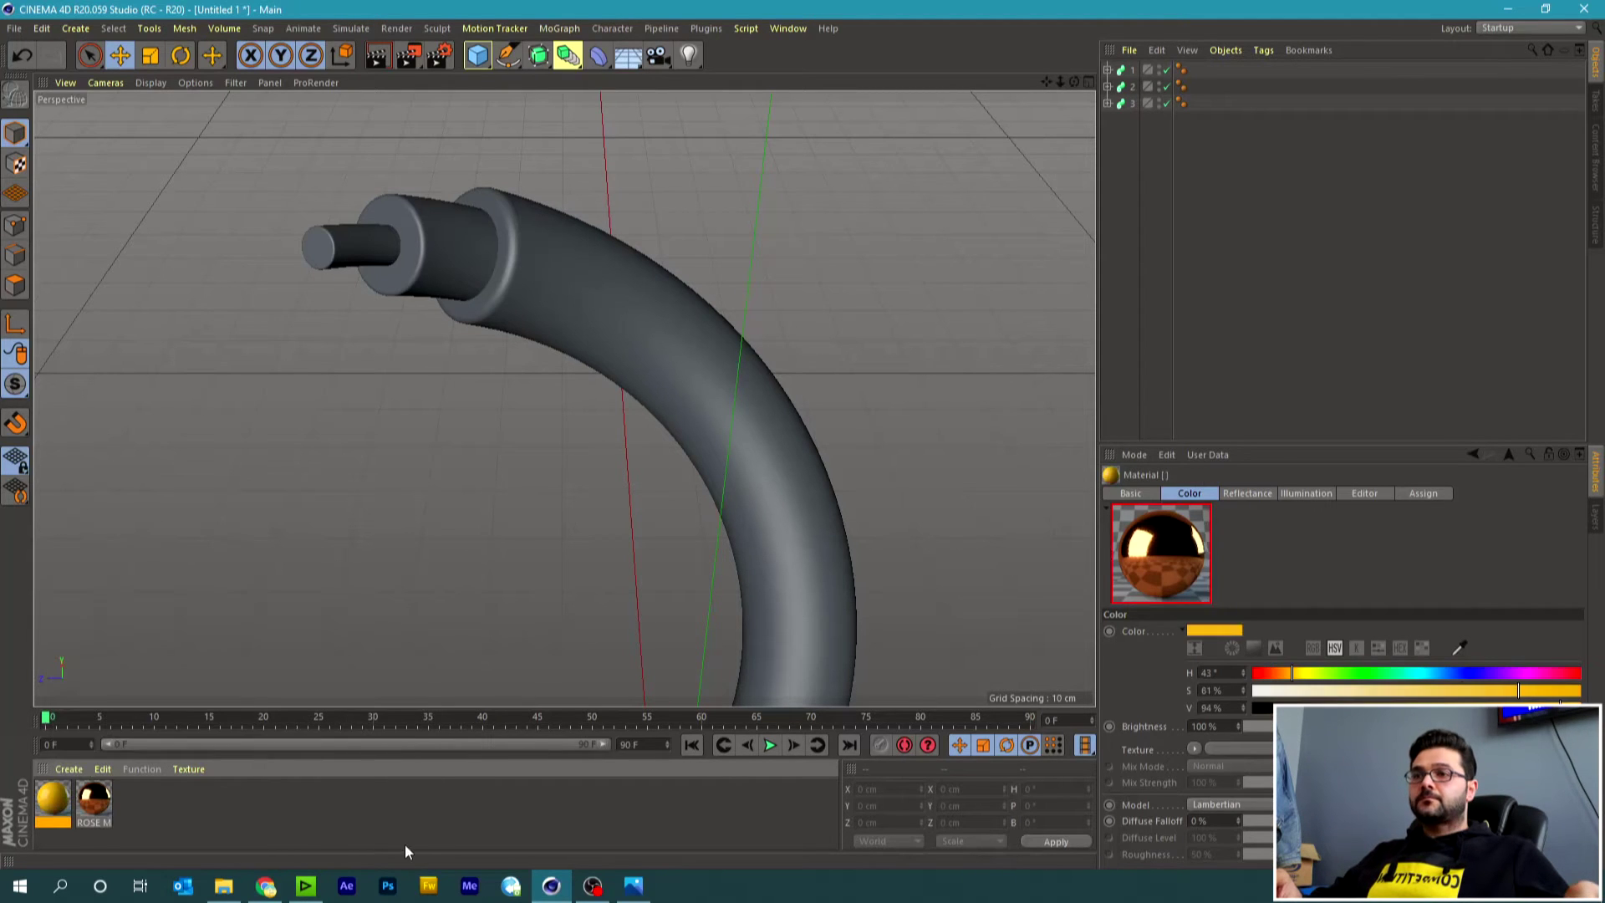
left_click(191, 823)
left_click_drag(89, 798, 940, 488)
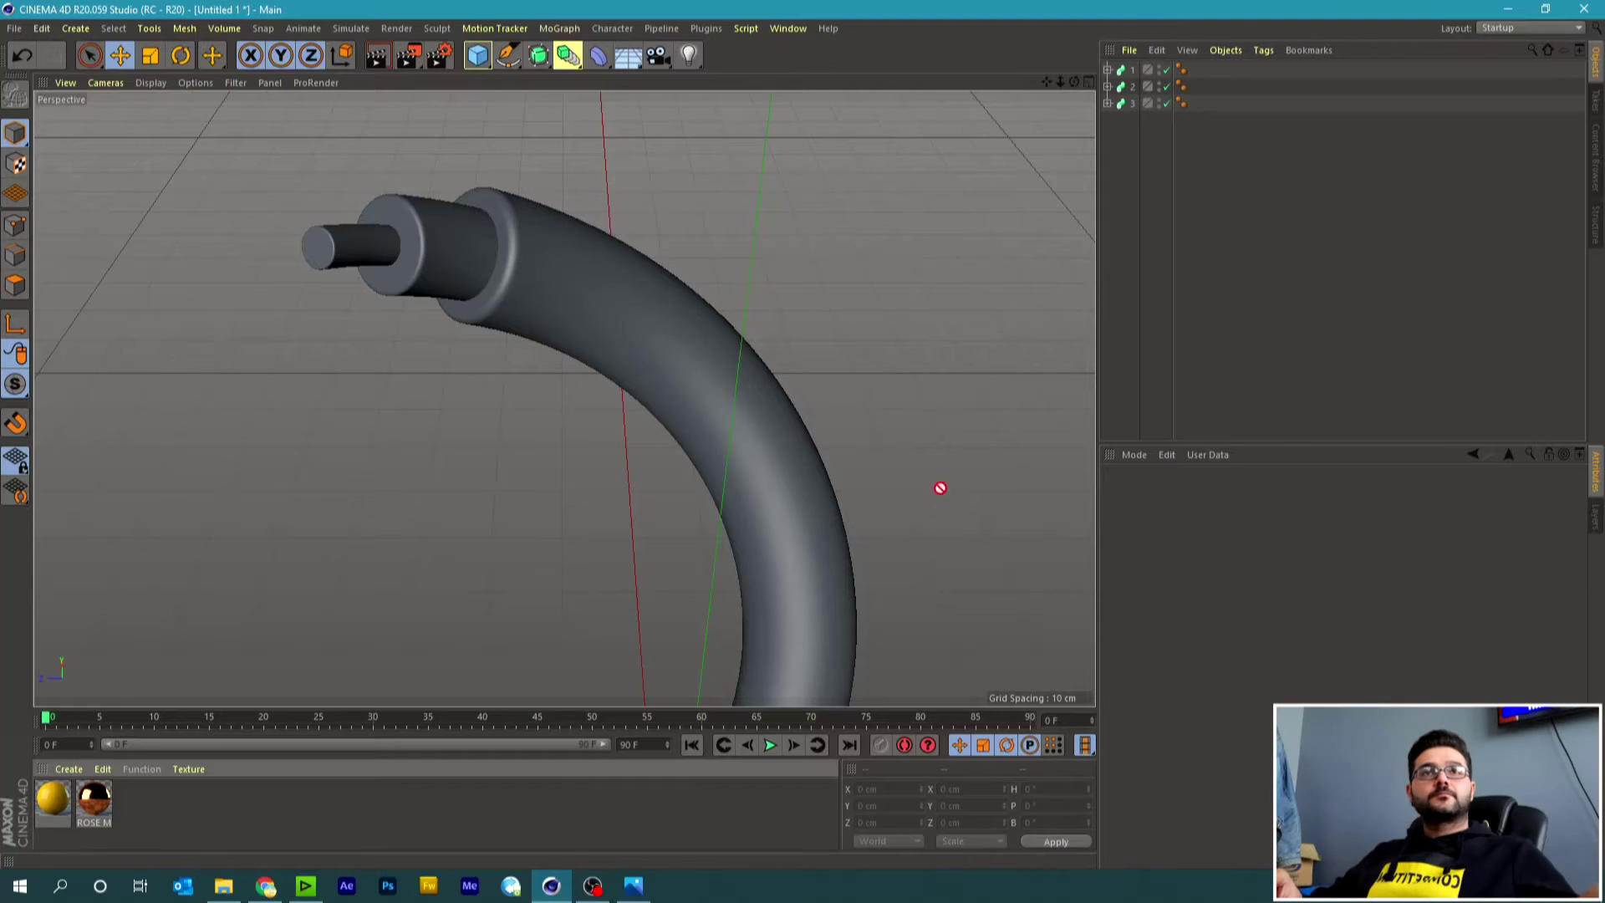
left_click_drag(1129, 73, 1132, 103)
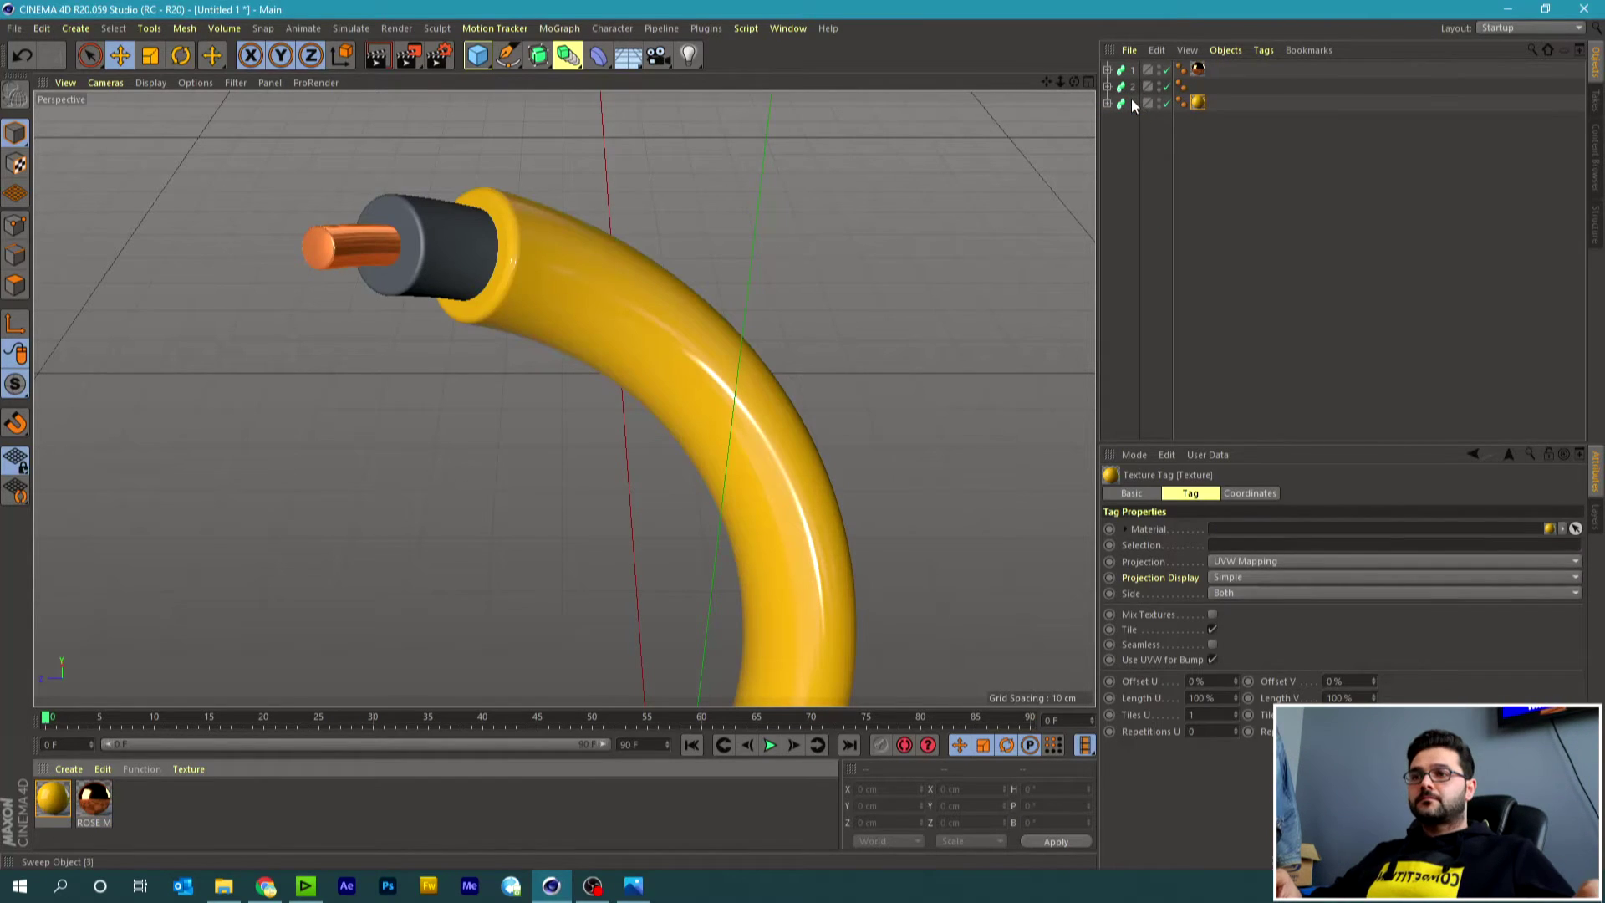
Make the Mat material pure white, apply it to sweep 2, and select all three sweeps.
double_click(162, 802)
double_click(46, 797)
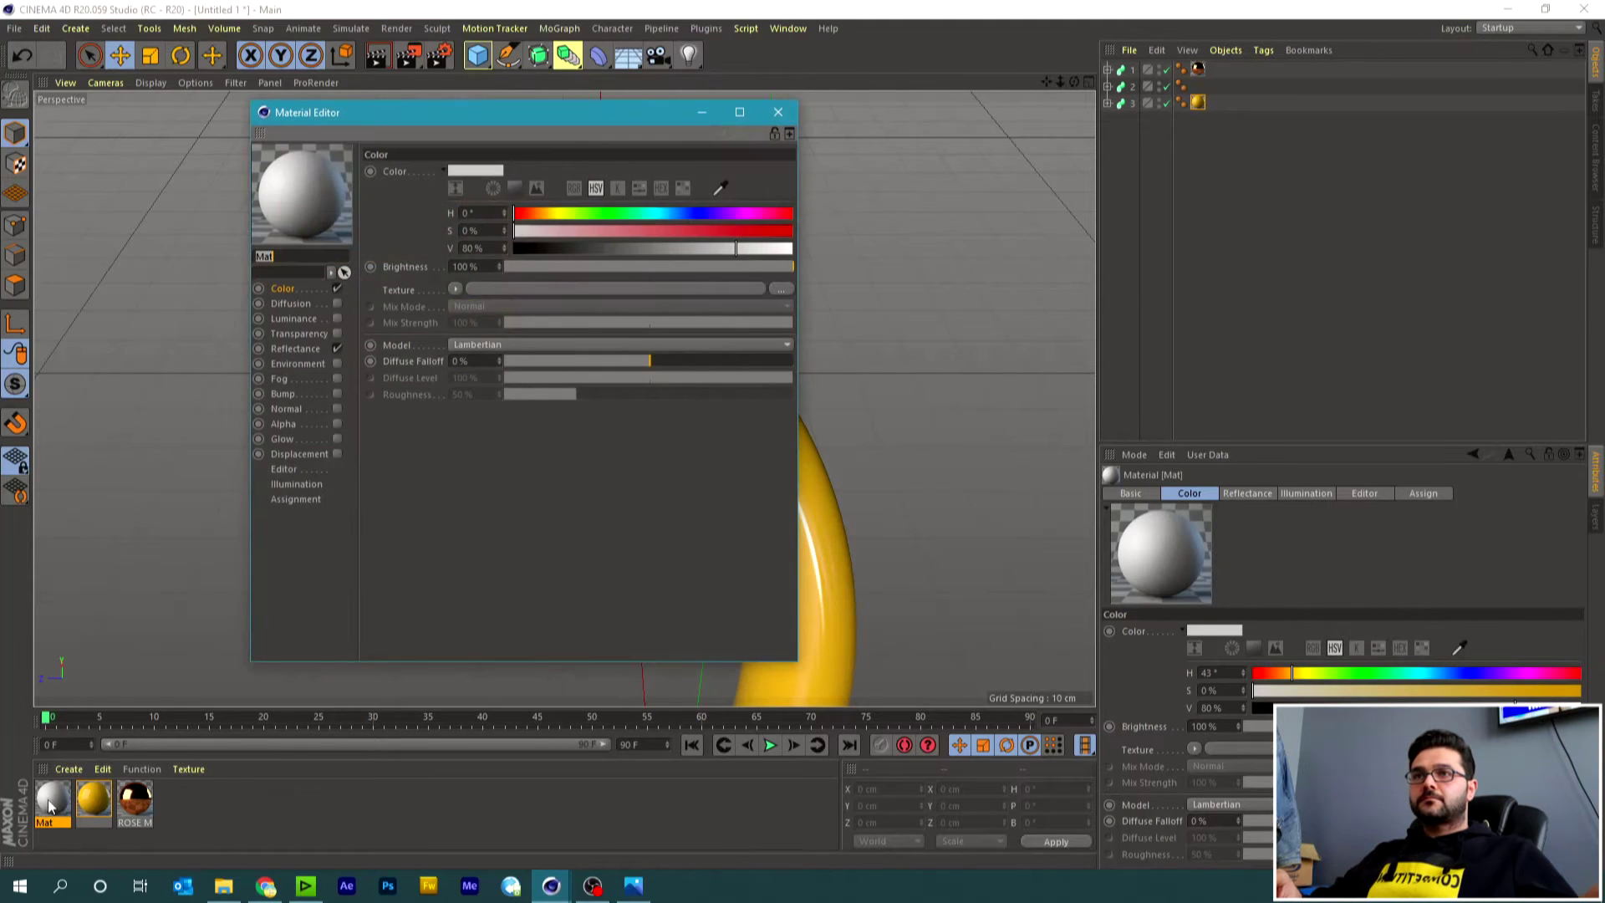
left_click_drag(759, 253, 841, 262)
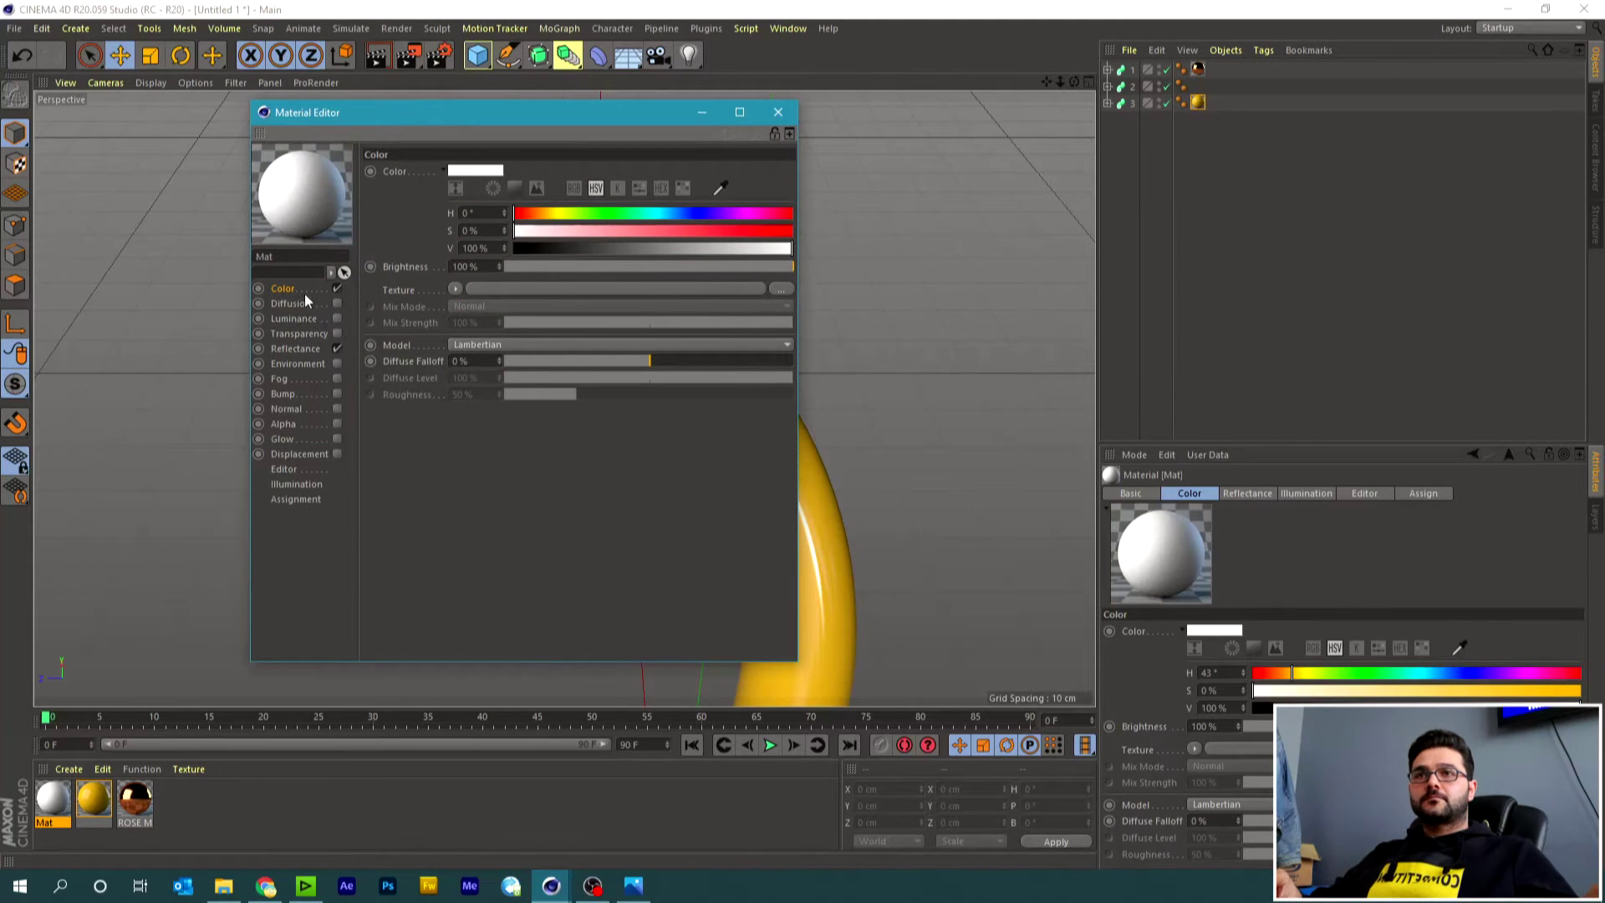
left_click(777, 112)
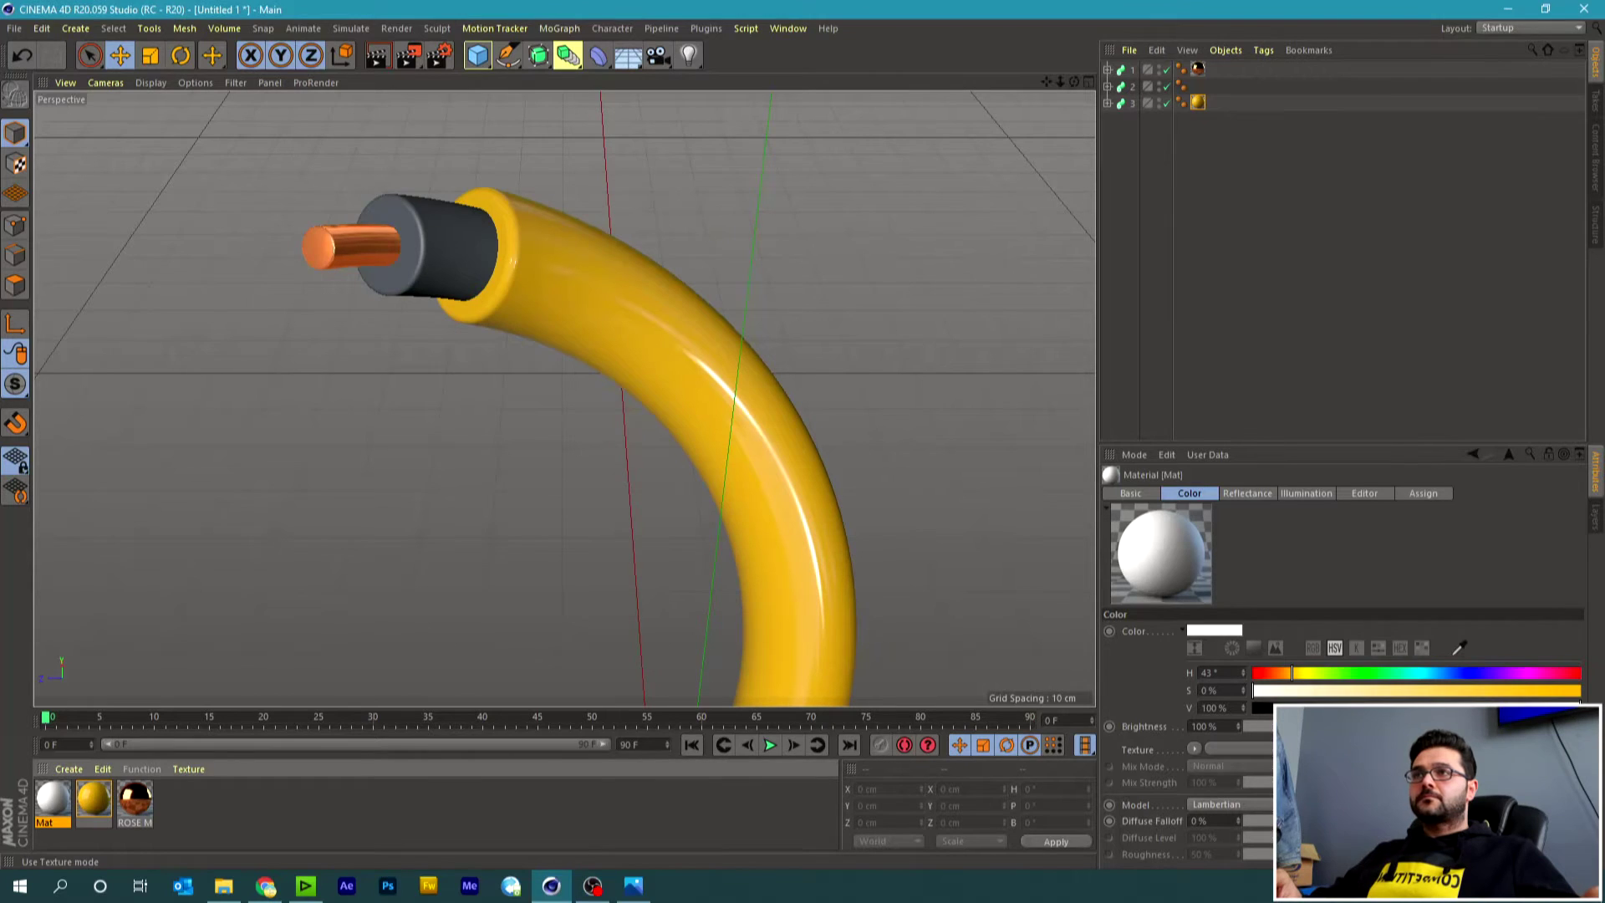
left_click_drag(60, 801, 1155, 221)
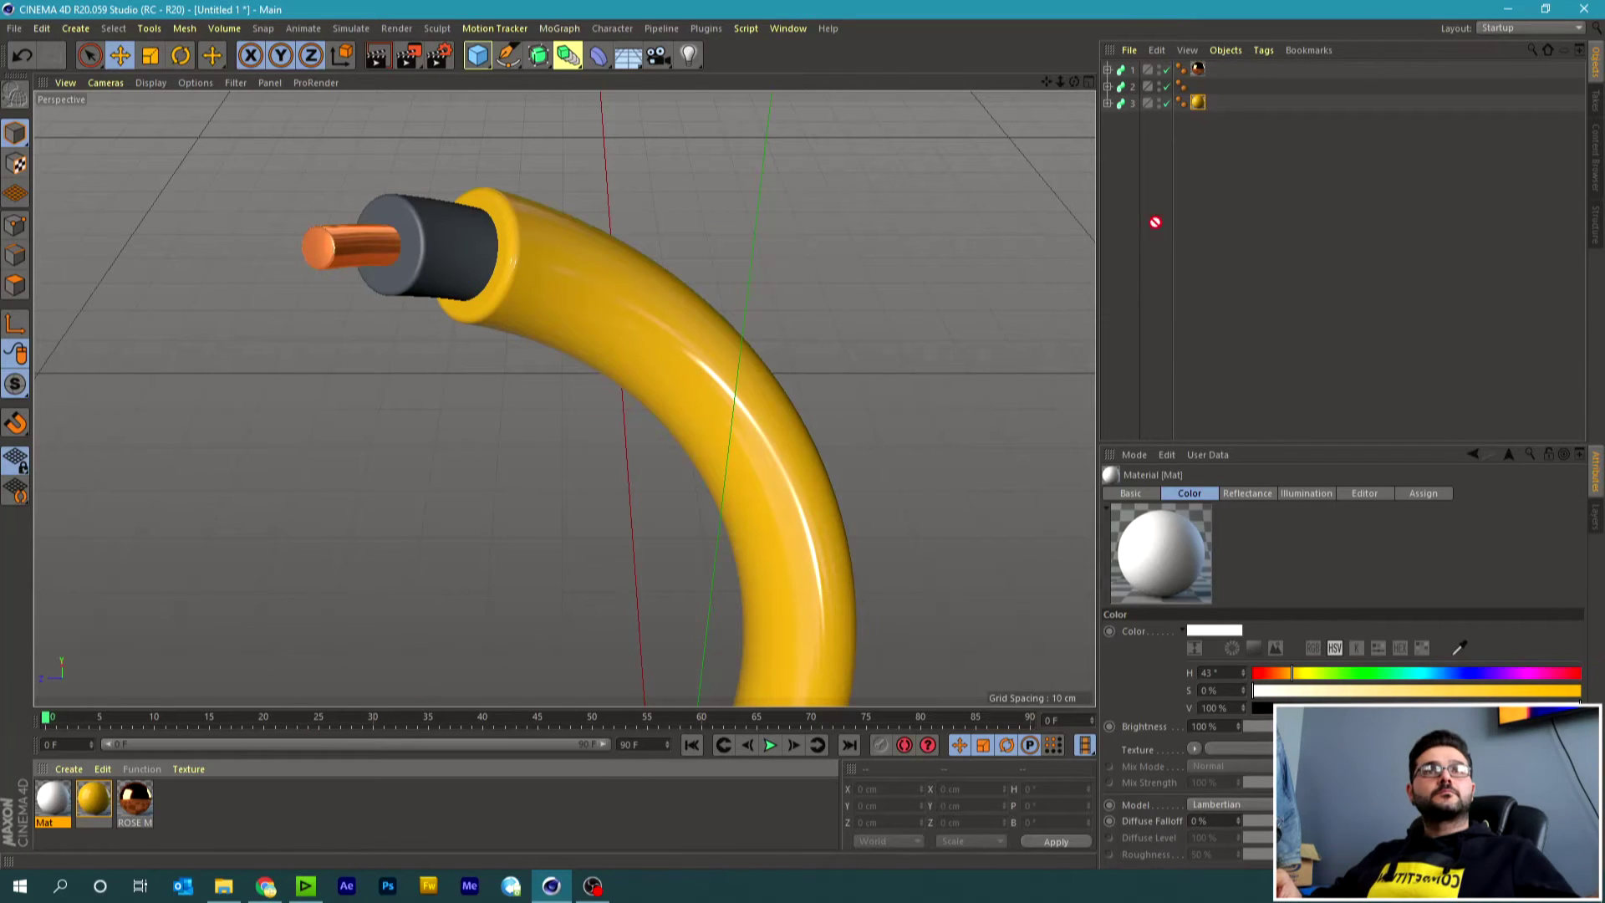
left_click_drag(1130, 88, 1136, 87)
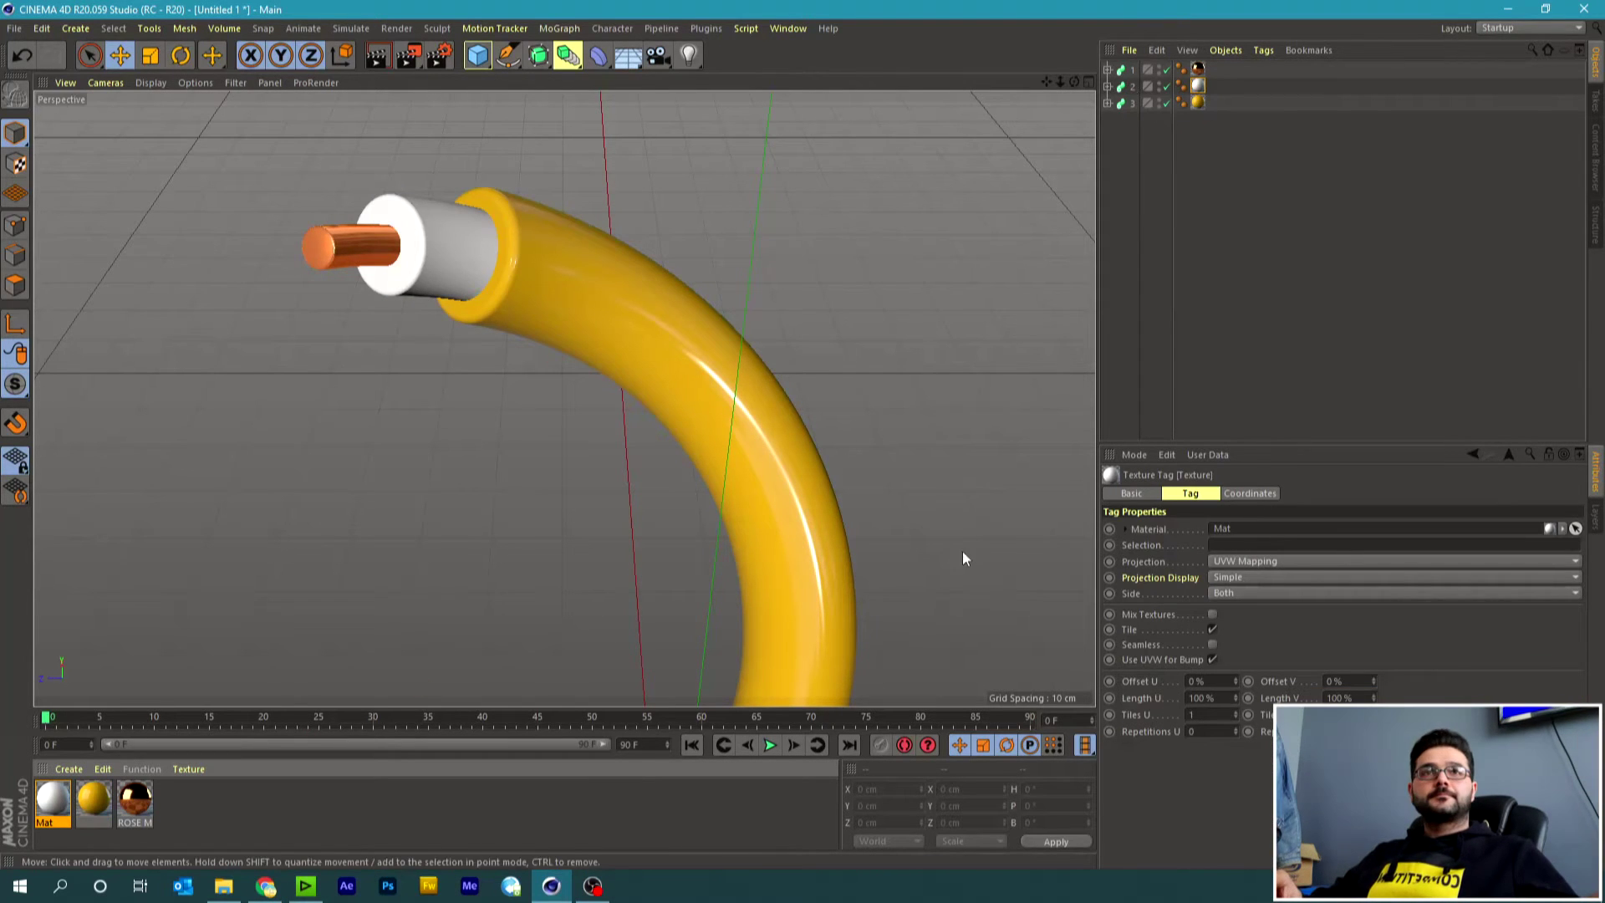
left_click_drag(1122, 167, 1110, 62)
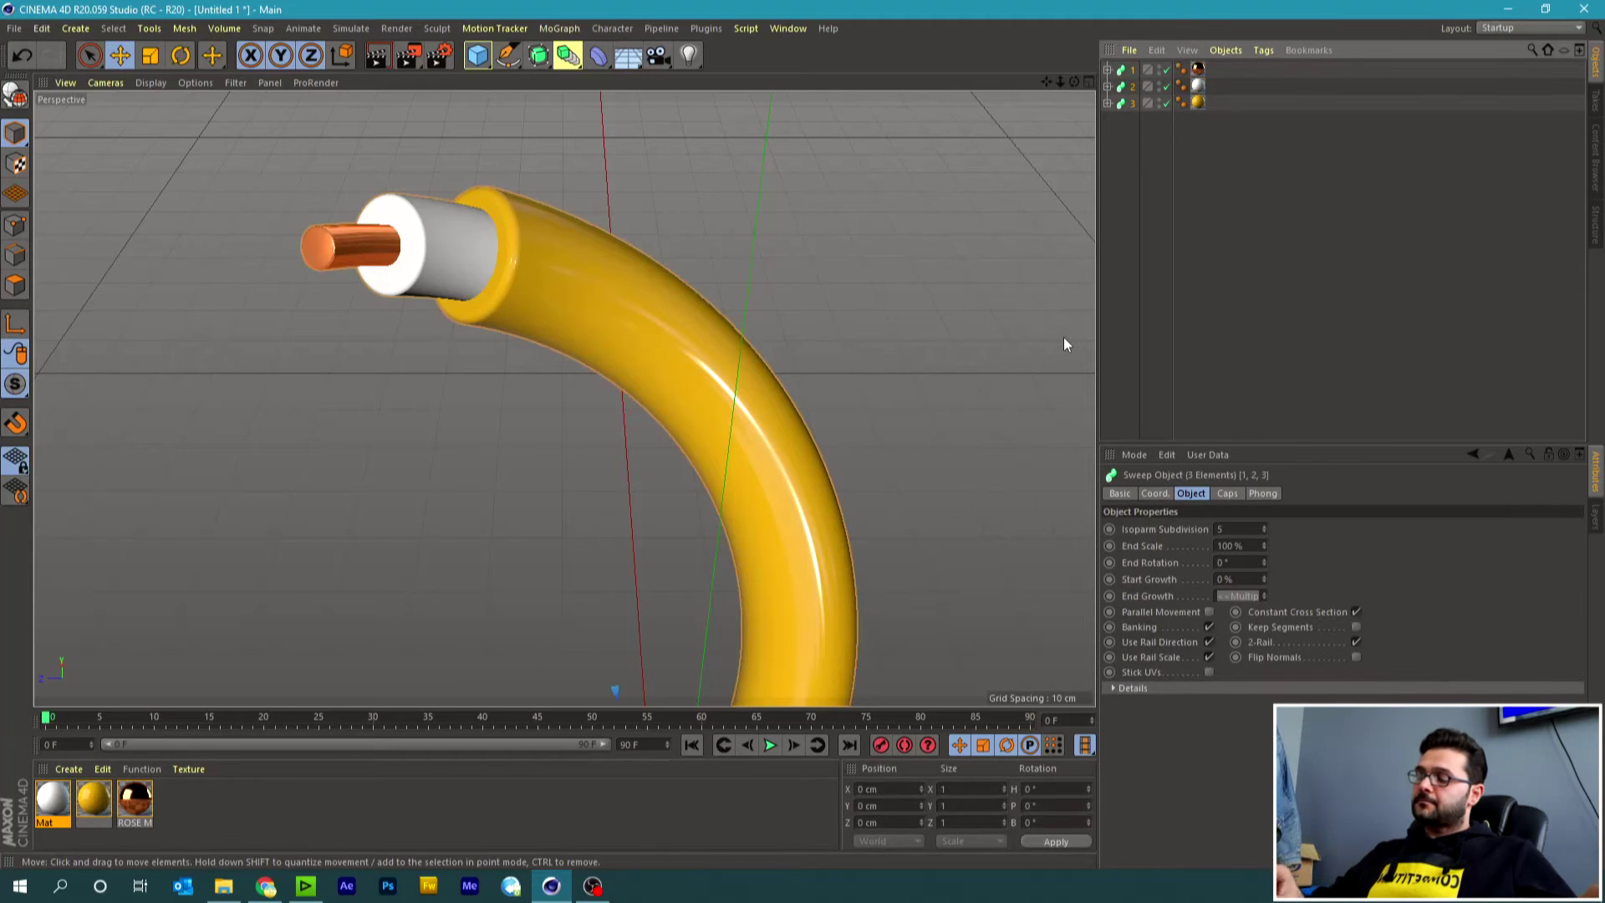
Group the three cable parts into a null named 1.
key("alt+g")
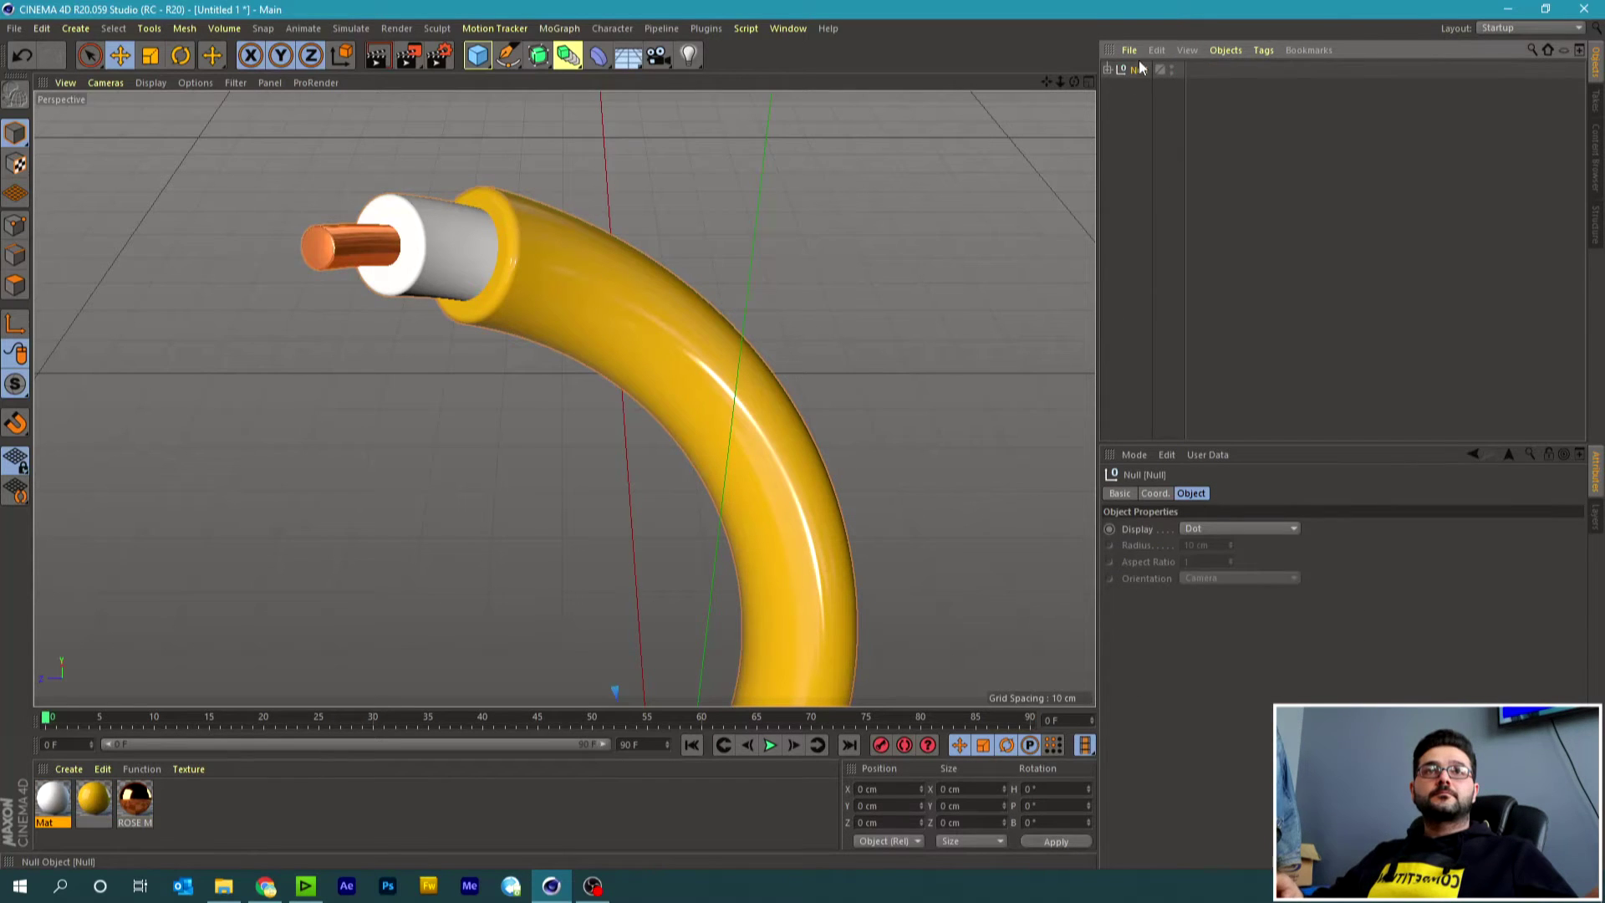
double_click(1140, 70)
type("1")
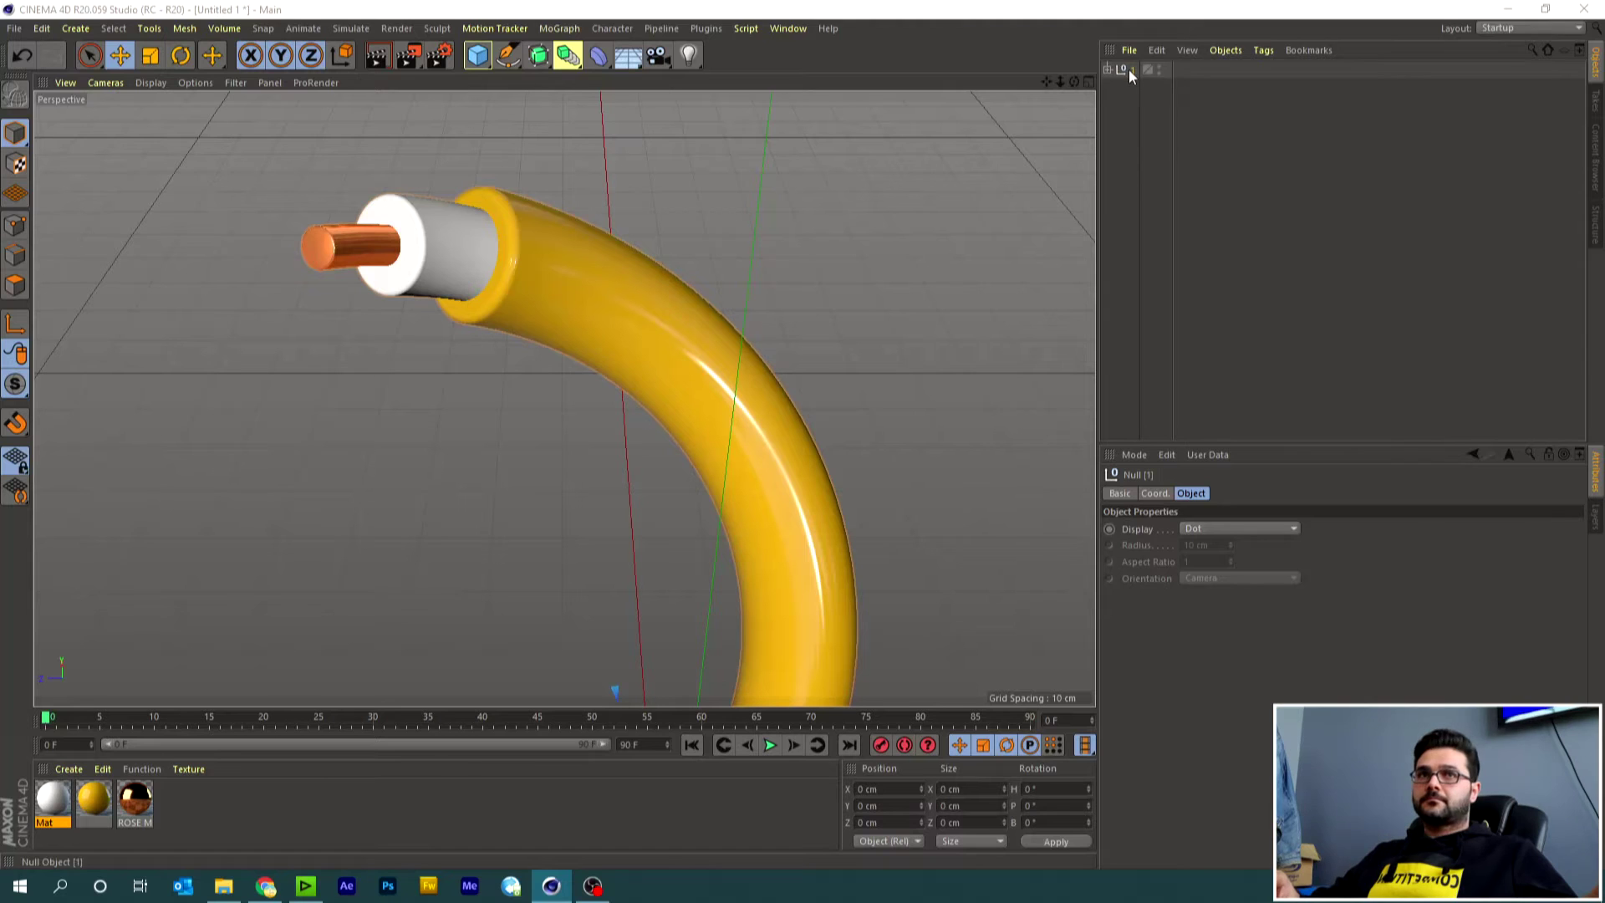
key("Return")
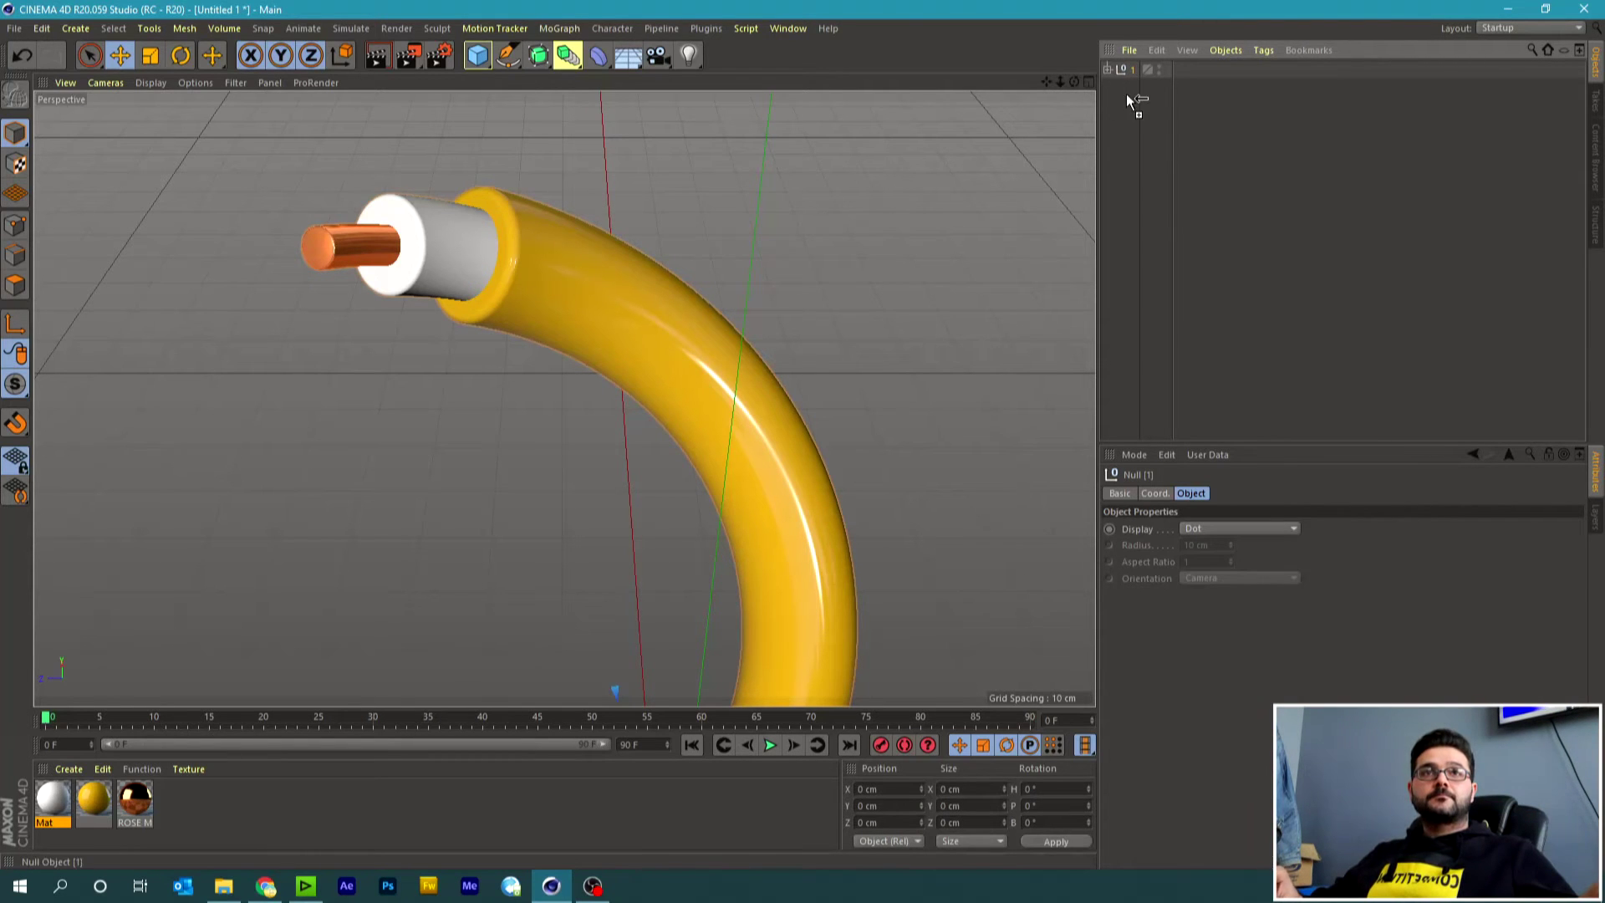
Duplicate the cable group and name the copies 2, 3 and 4.
mouse_move(1126, 100)
left_mouse_down("ctrl")
mouse_move(1134, 88)
mouse_move(1131, 142)
left_mouse_up("ctrl")
double_click(1139, 103)
type("3")
key("Return")
double_click(1140, 119)
type("4")
key("Return")
Rotate groups 2, 3 and 4 to headings of 90°, 180° and 270°.
left_click(1125, 71)
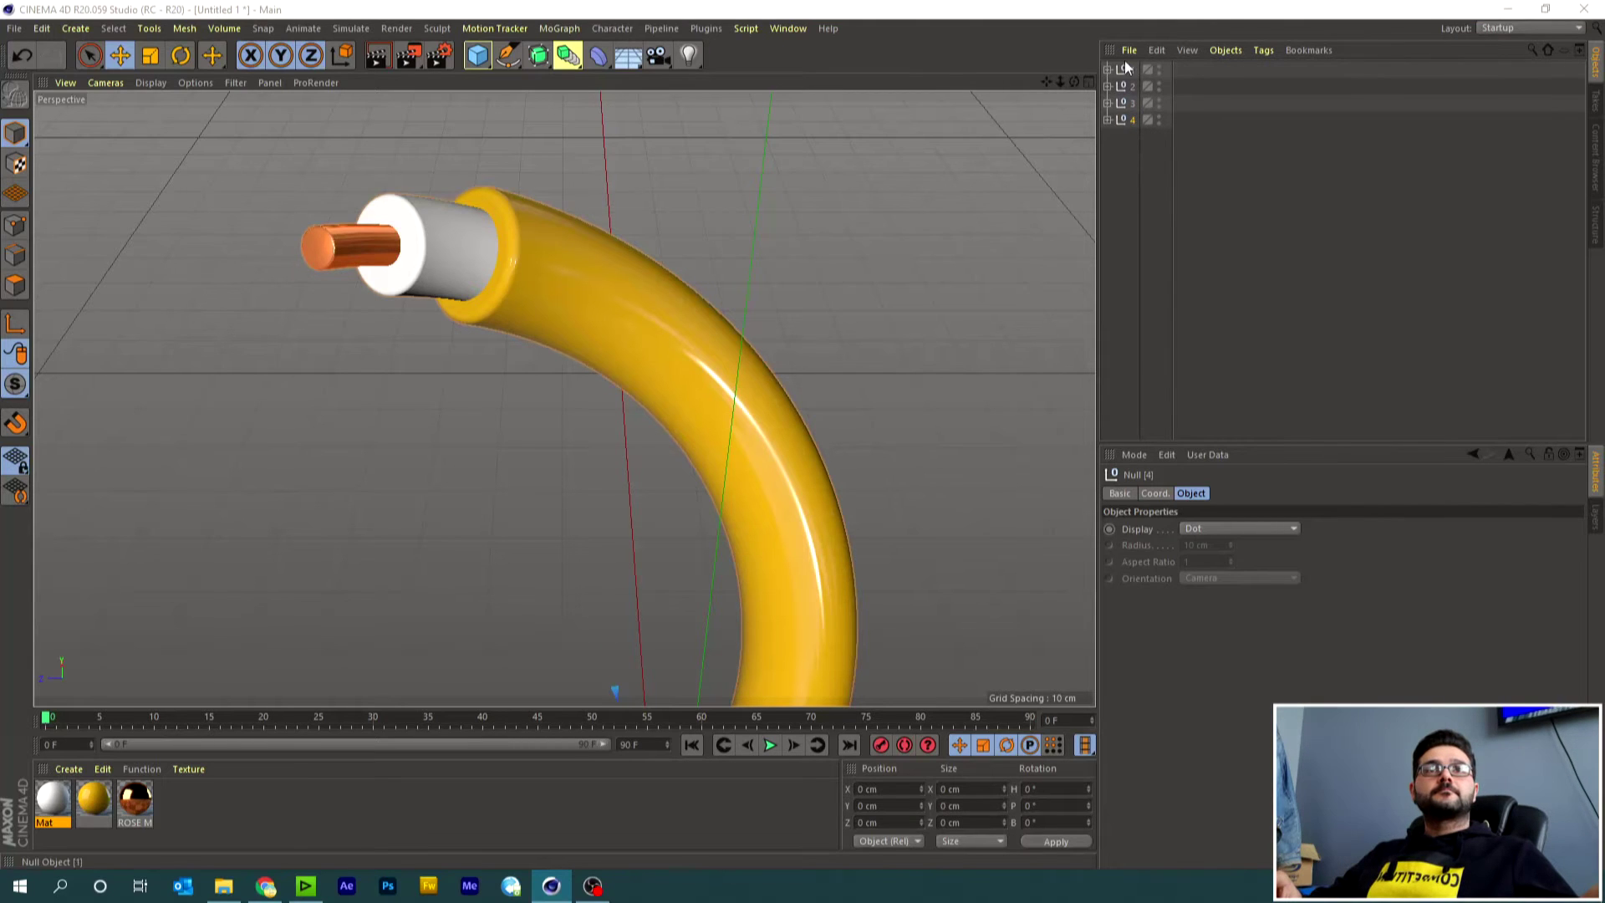
left_click(1160, 495)
left_click(1375, 528)
type("90")
key("Return")
left_click(1133, 103)
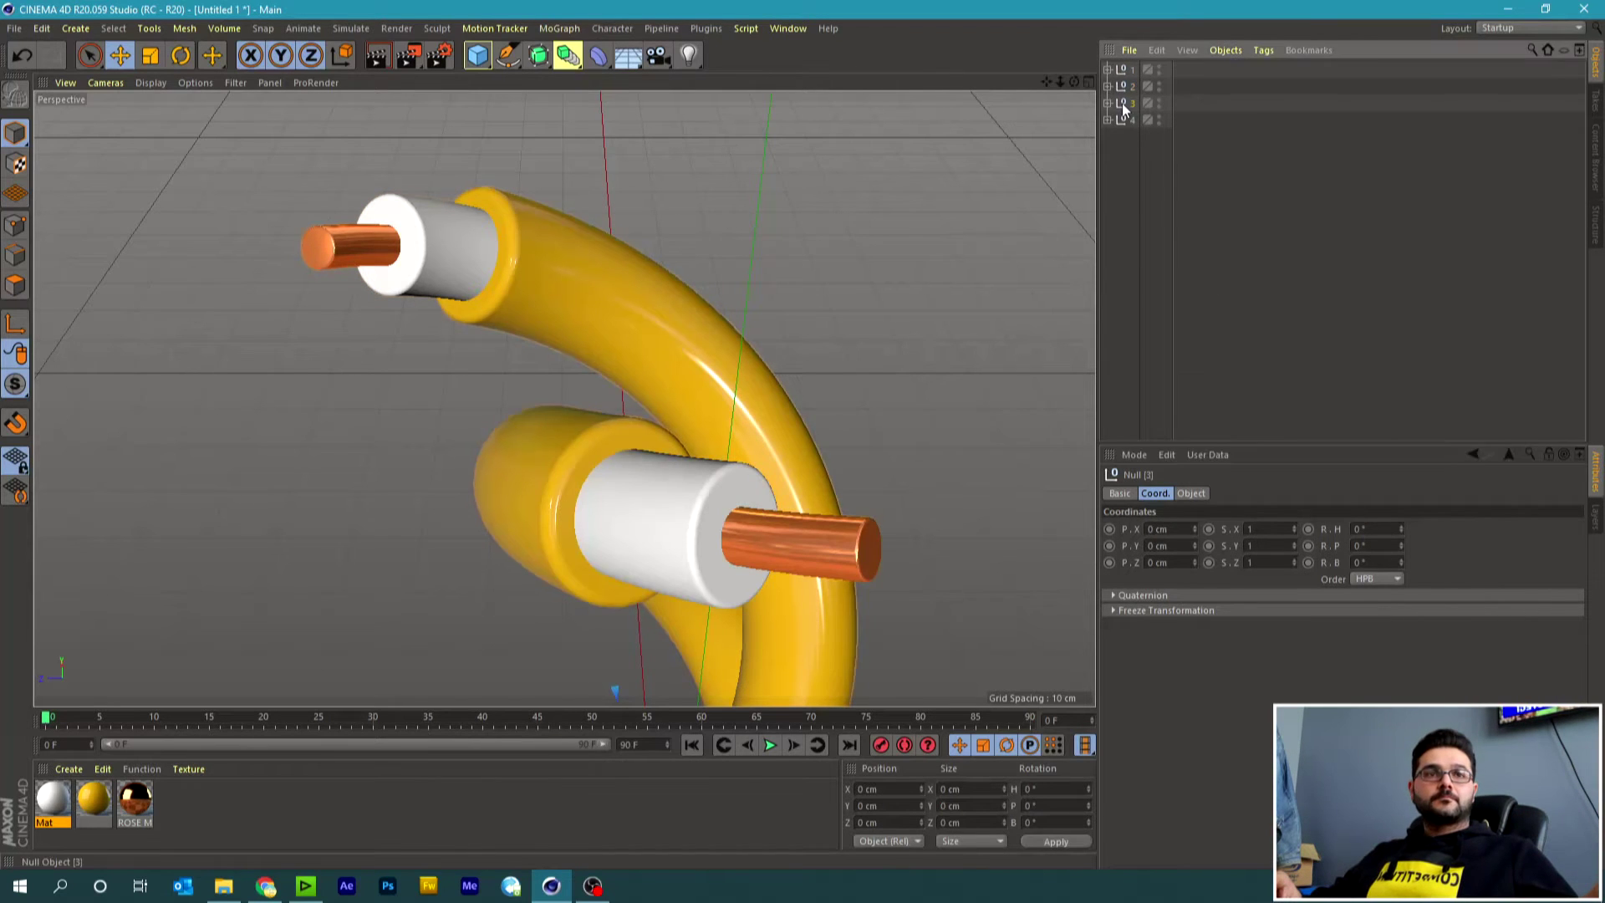
left_click(1375, 528)
type("180")
key("Return")
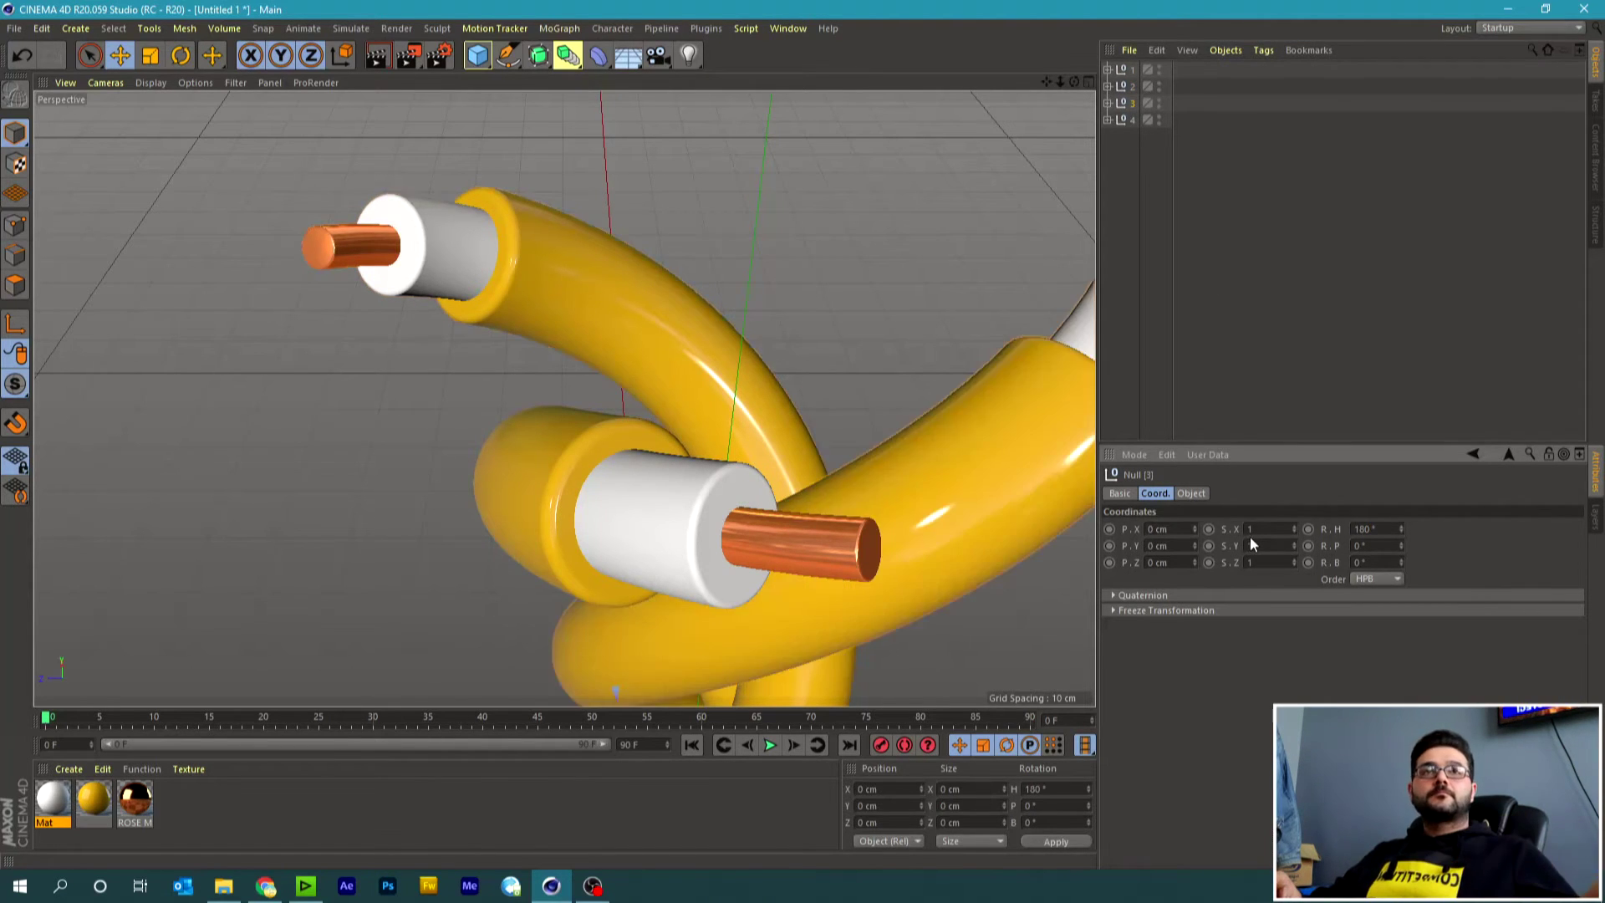
left_click(1133, 119)
left_click(1375, 528)
type("270")
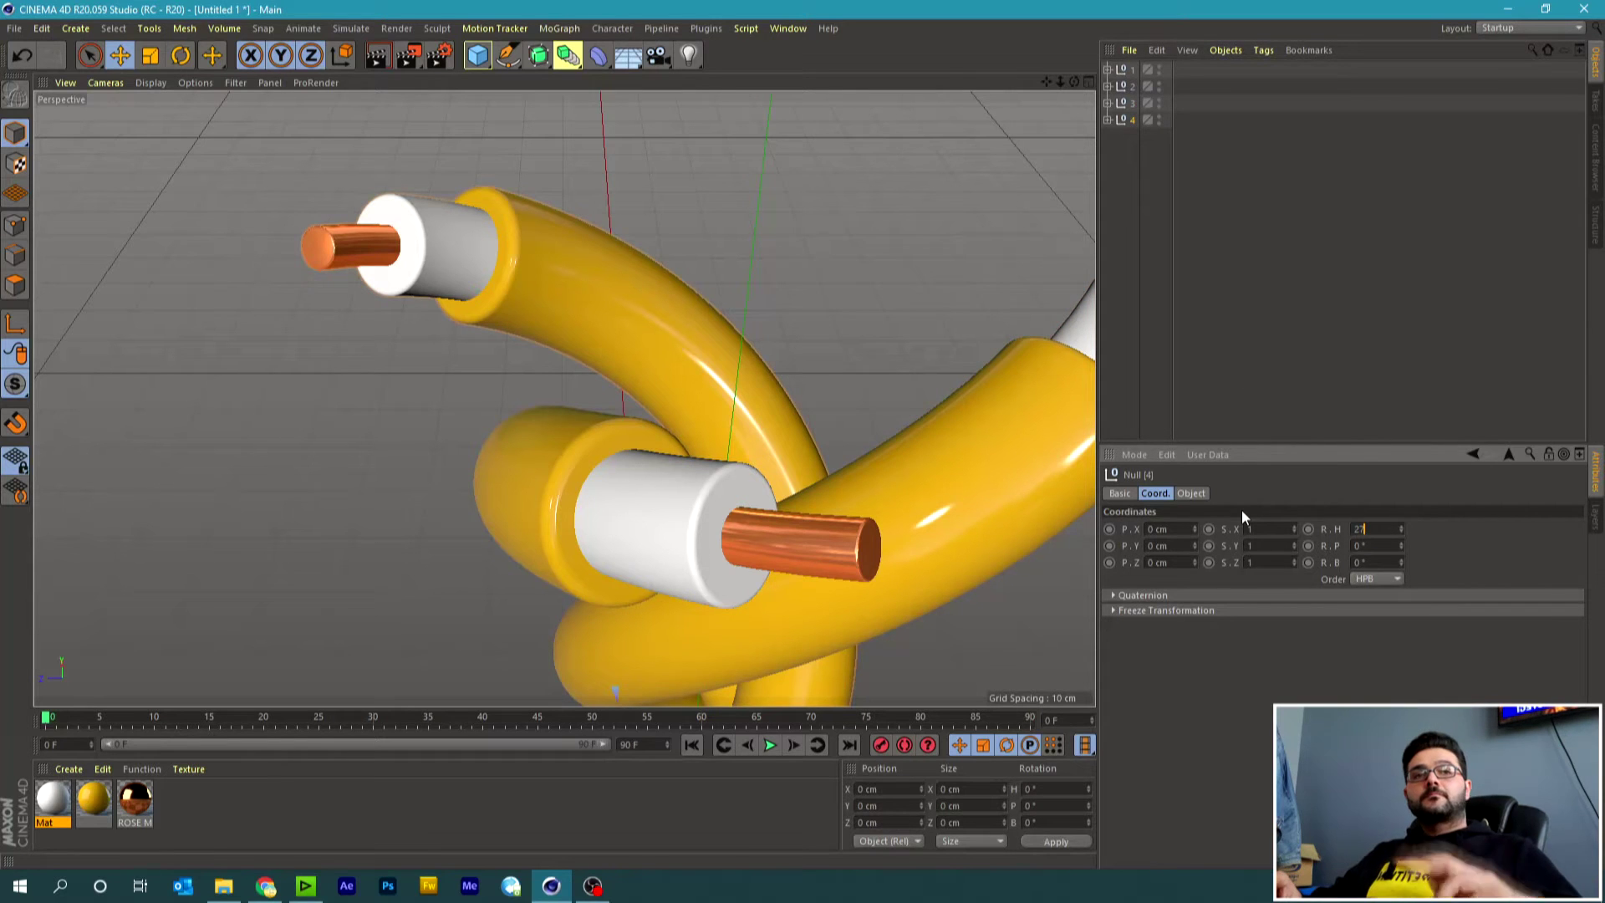
key("Return")
Switch to four views, give the Top view Gouraud shading, and frame the bundle in every view.
left_click(1088, 81)
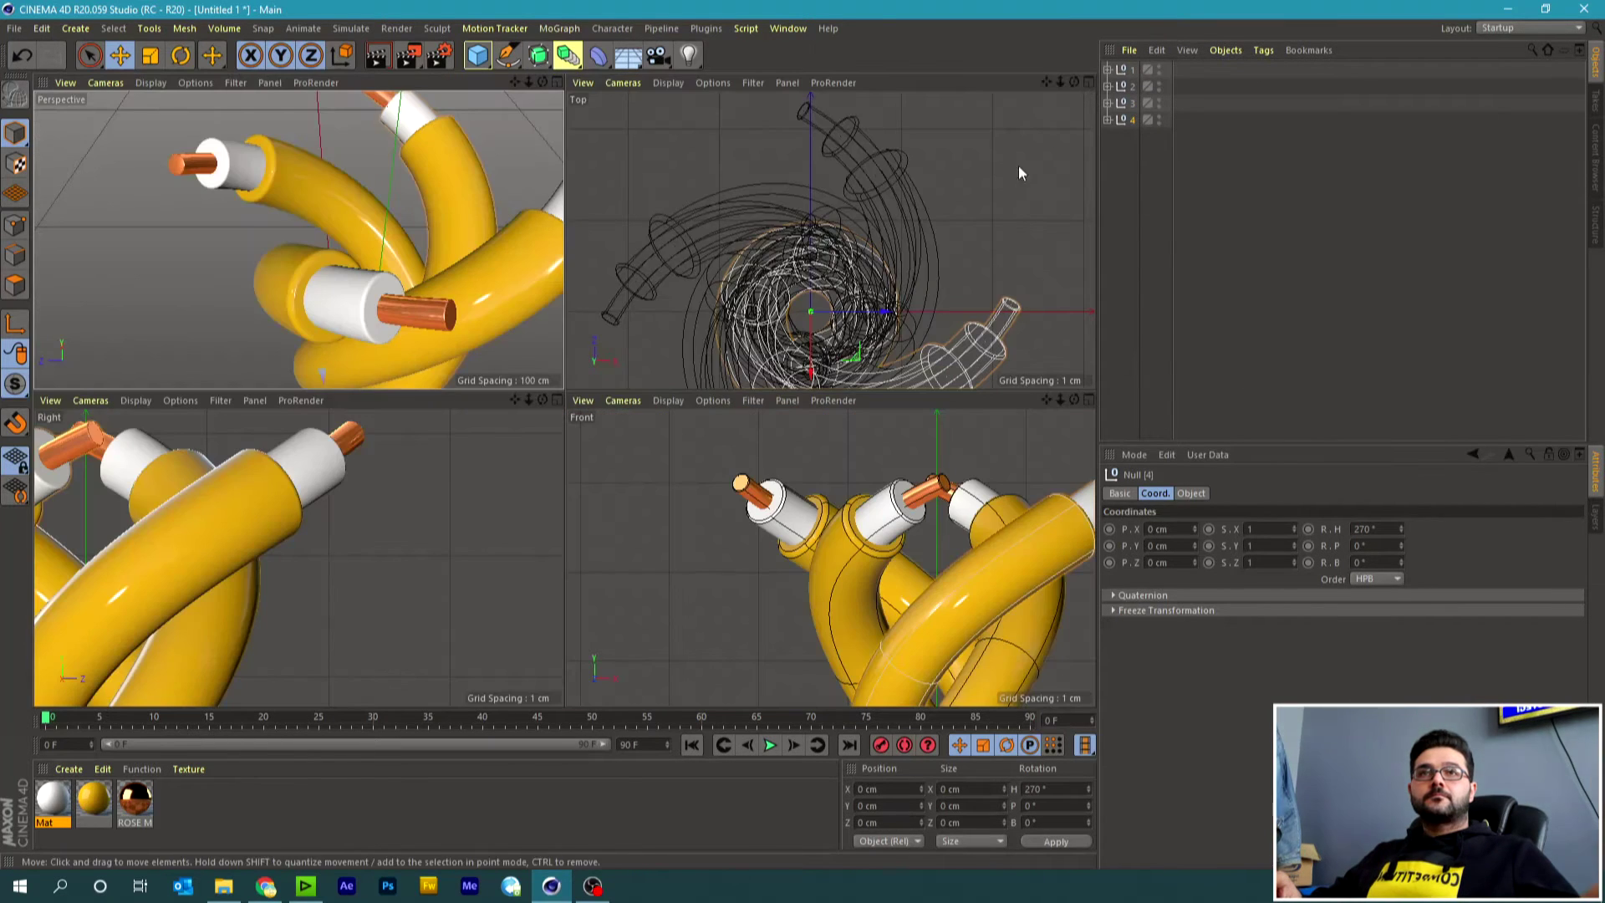
left_click(672, 82)
left_click(698, 108)
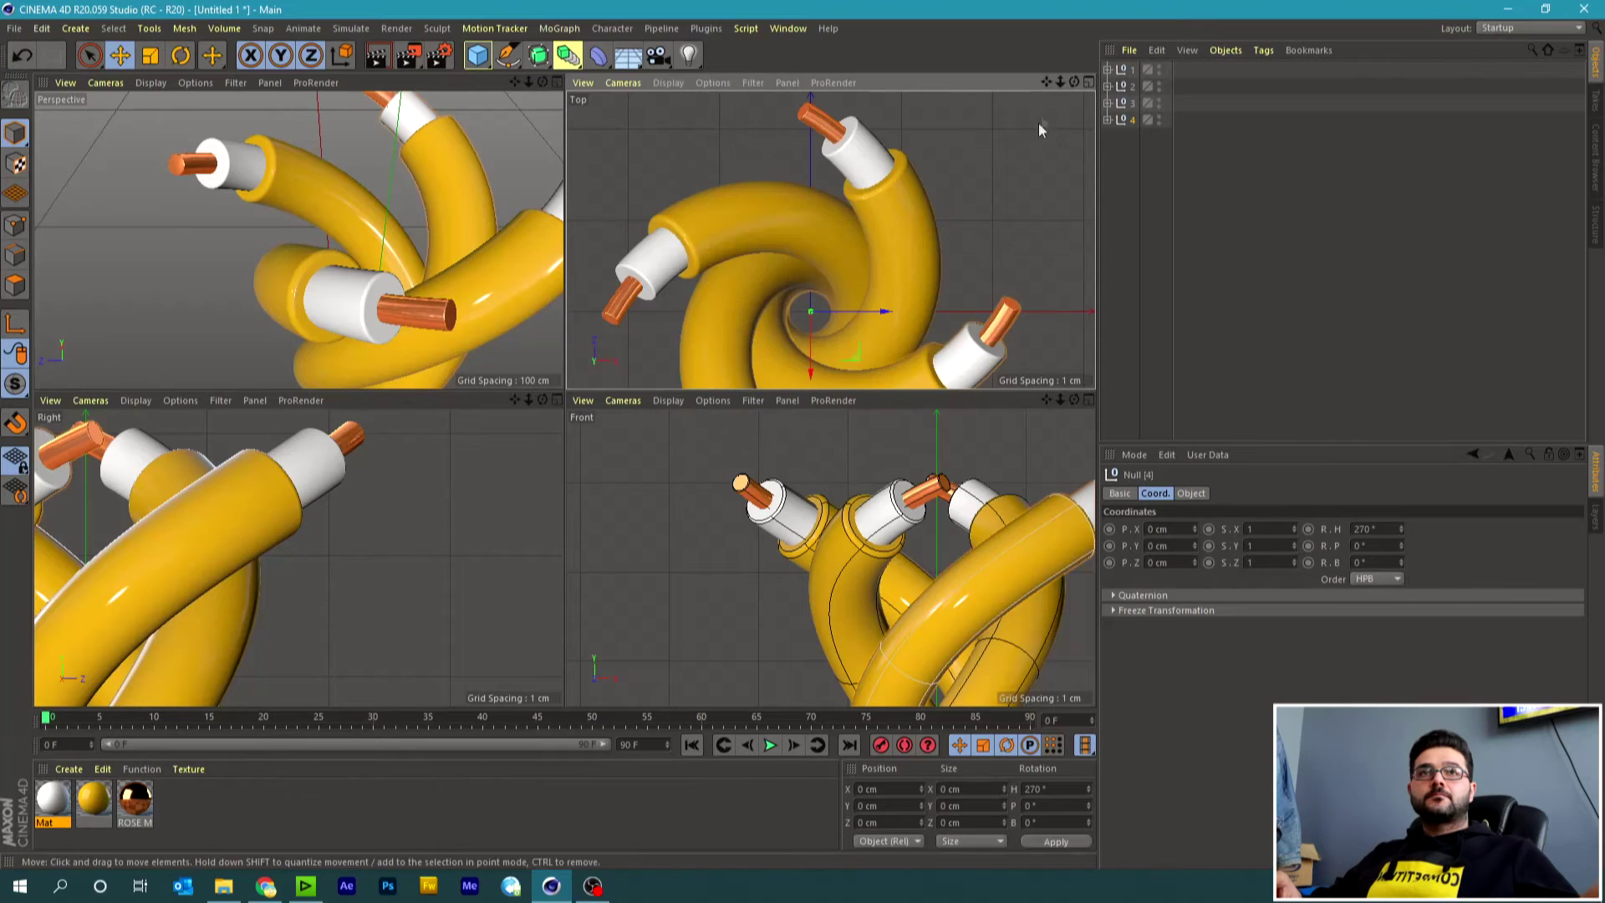
key("h")
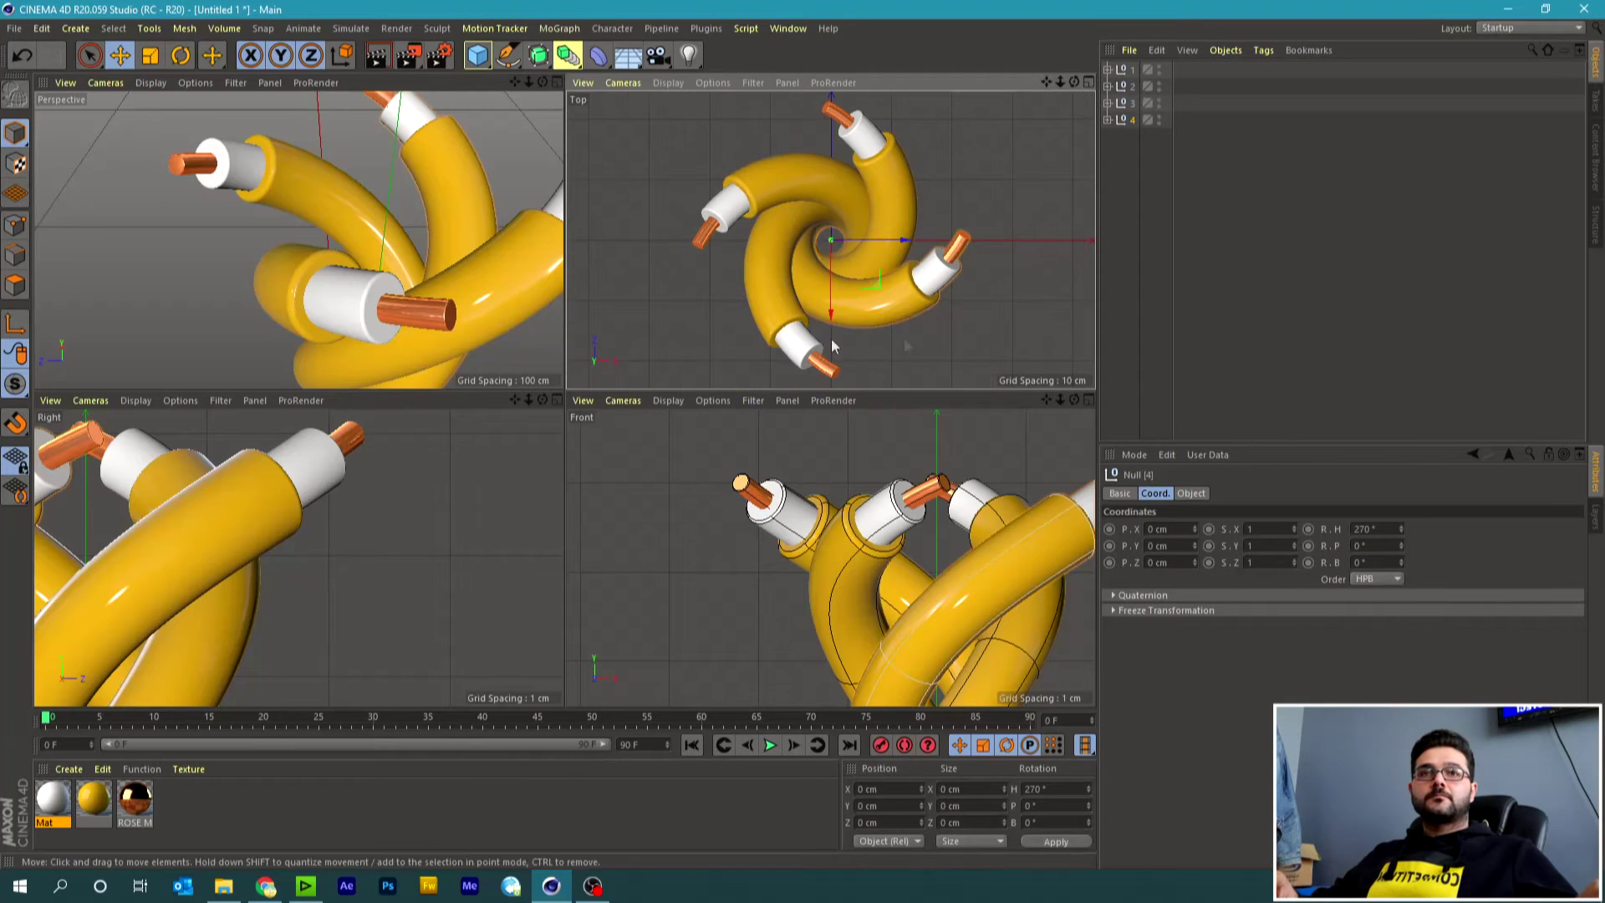
key("h")
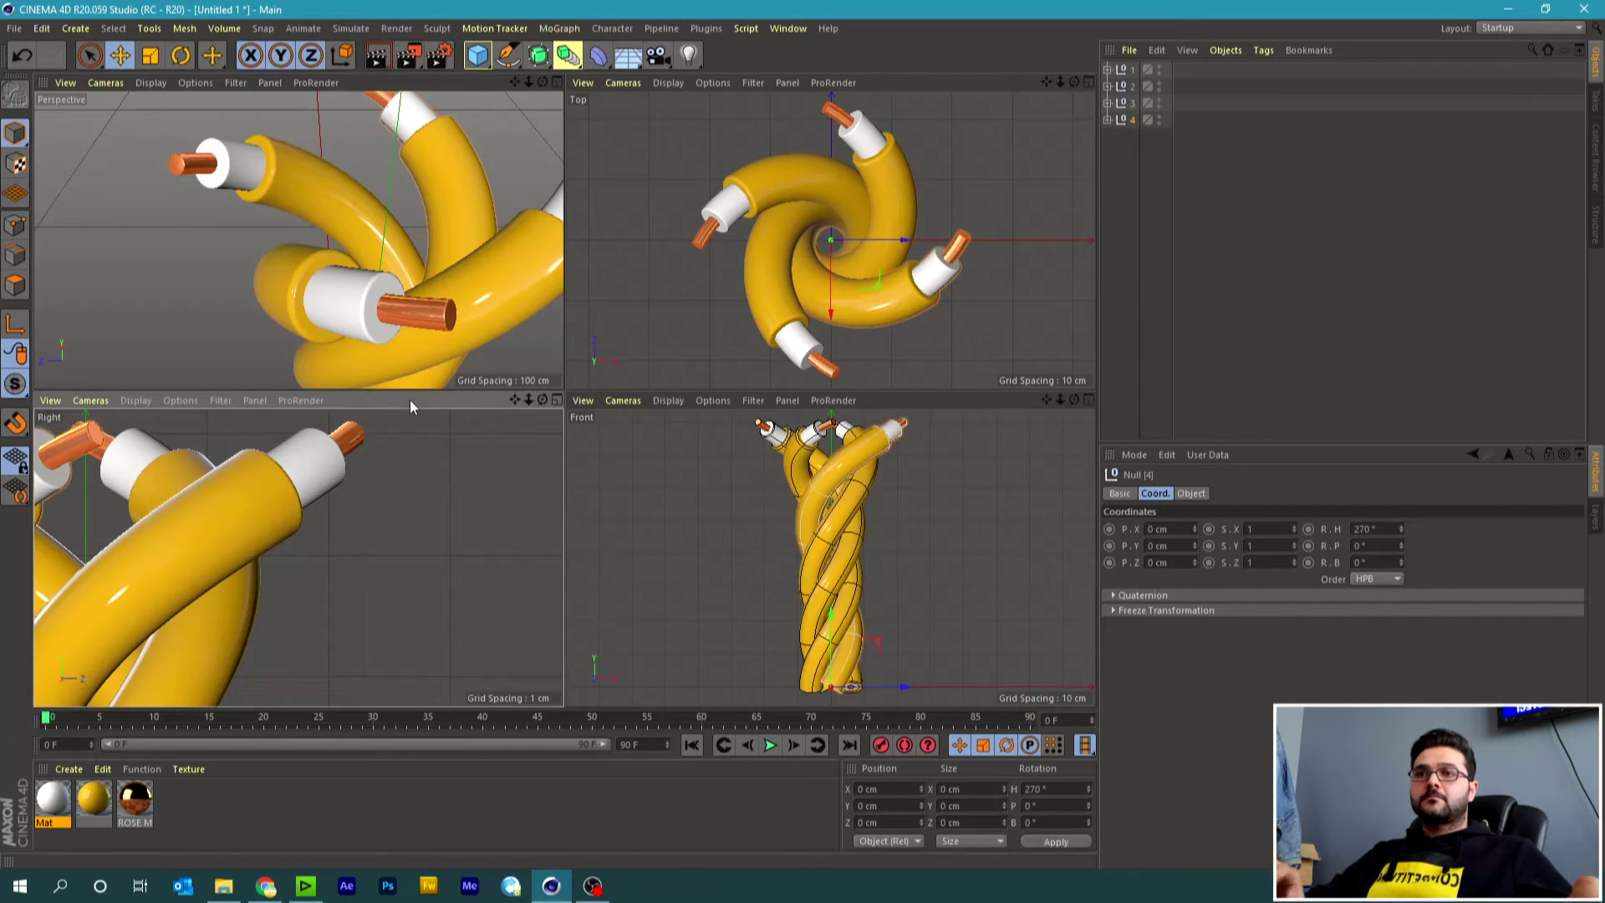
key("h")
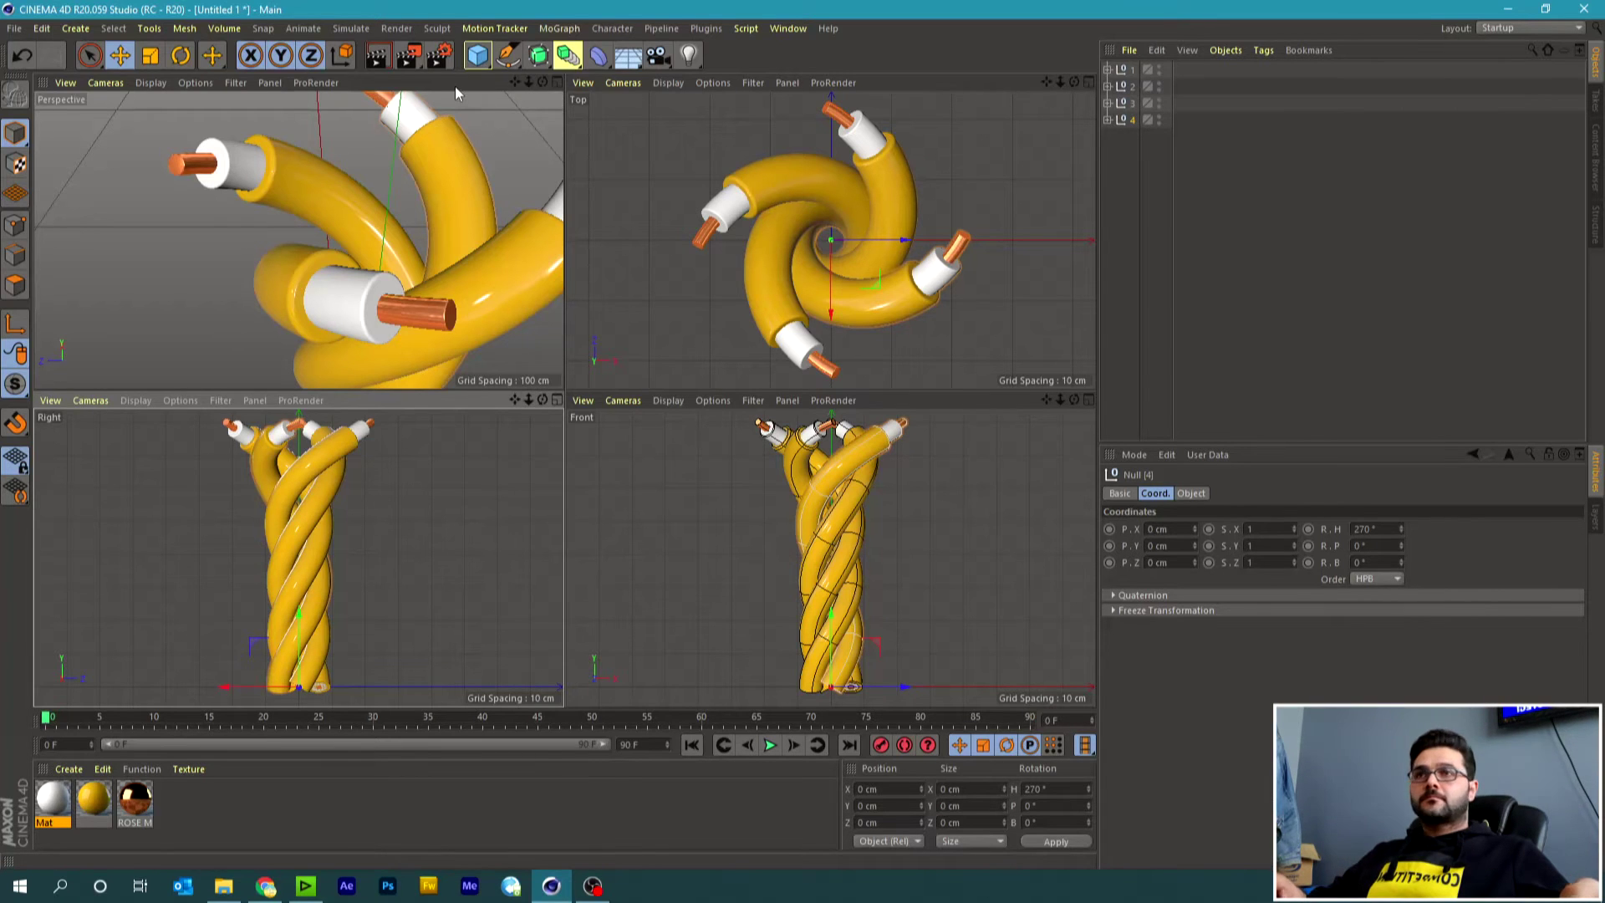
key("h")
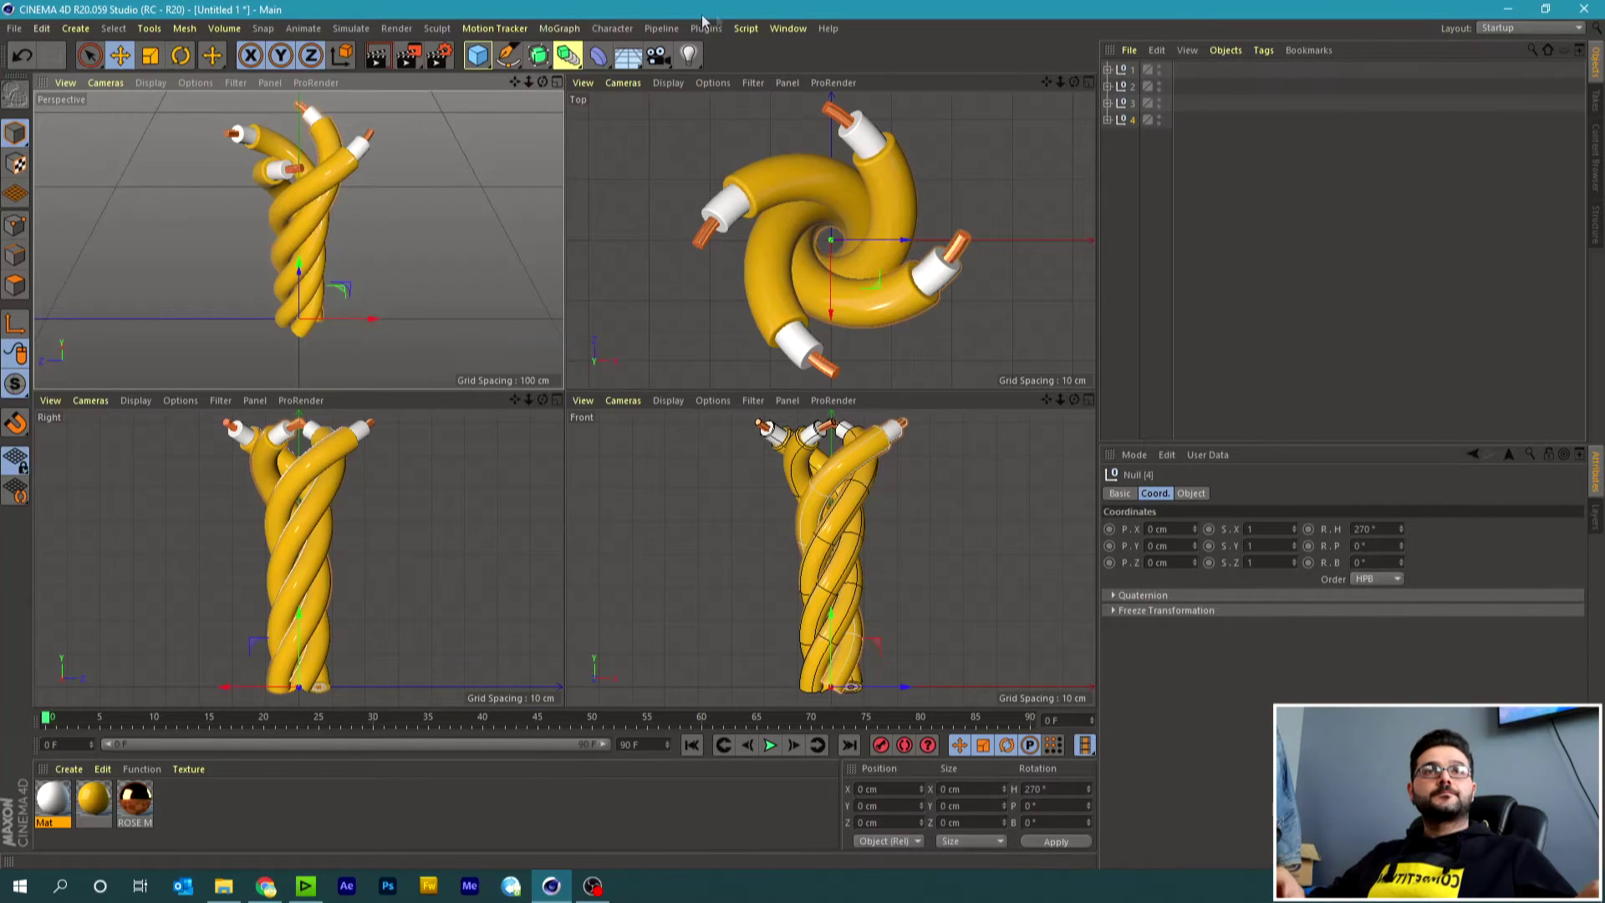
Deselect group 4, maximize the Perspective view, and select the yellow material.
left_click(1125, 185)
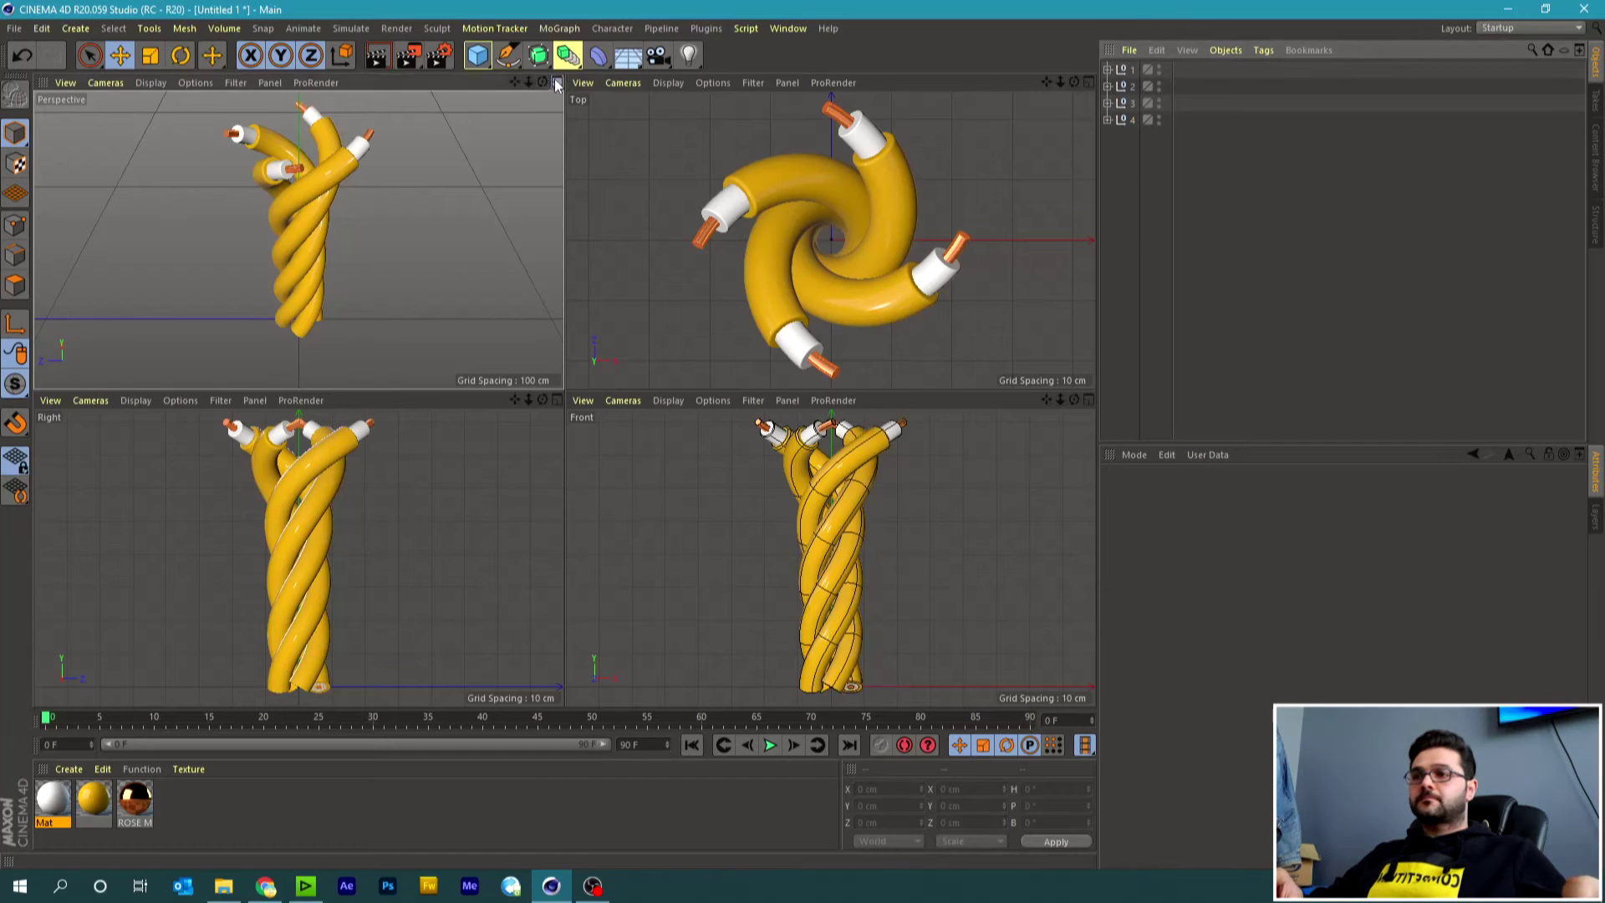
left_click(556, 82)
left_click(89, 805)
Duplicate the yellow material as magenta and apply it to group 2's cable jacket.
key("ctrl+c")
key("ctrl+v")
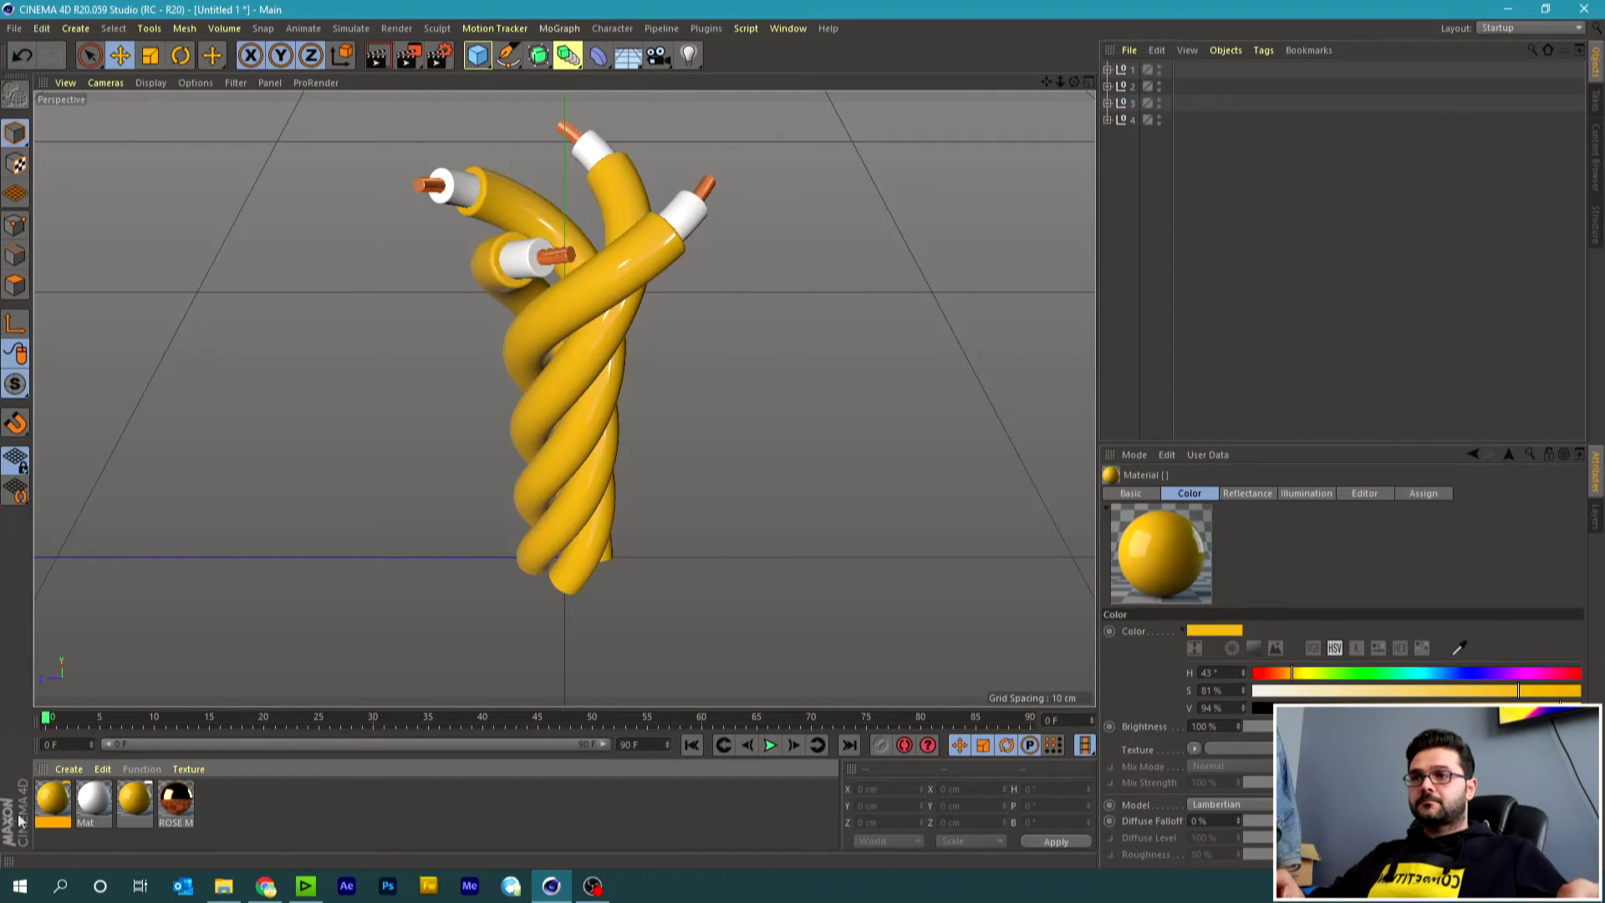
double_click(52, 798)
mouse_move(710, 212)
left_mouse_down()
mouse_move(738, 215)
mouse_move(724, 233)
left_mouse_up()
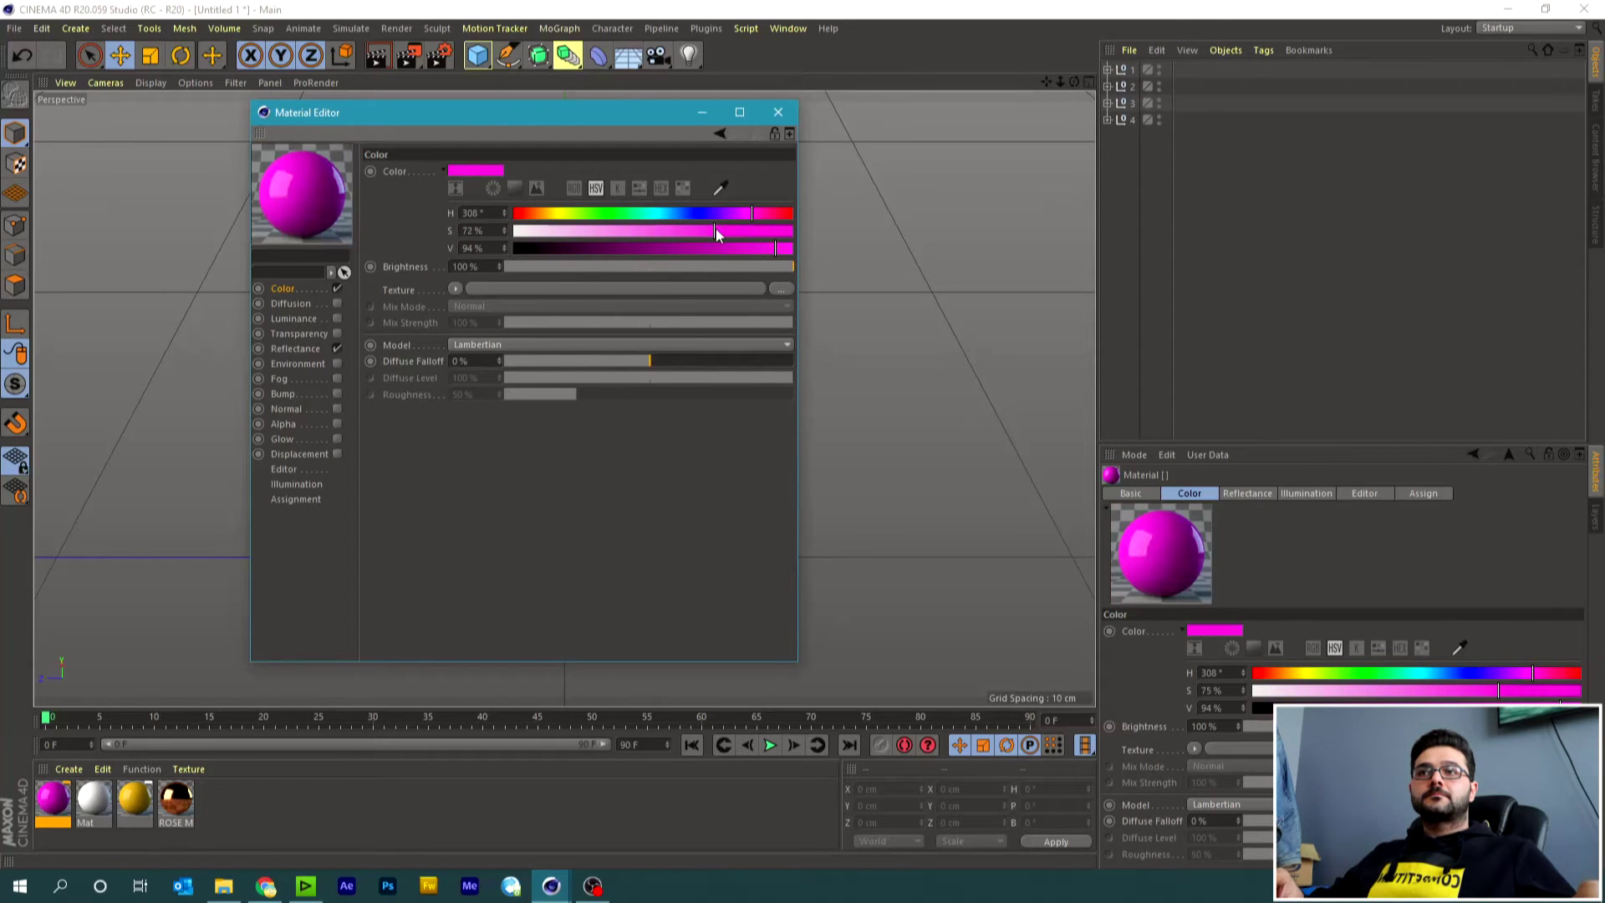
left_click(776, 115)
left_click(1108, 86)
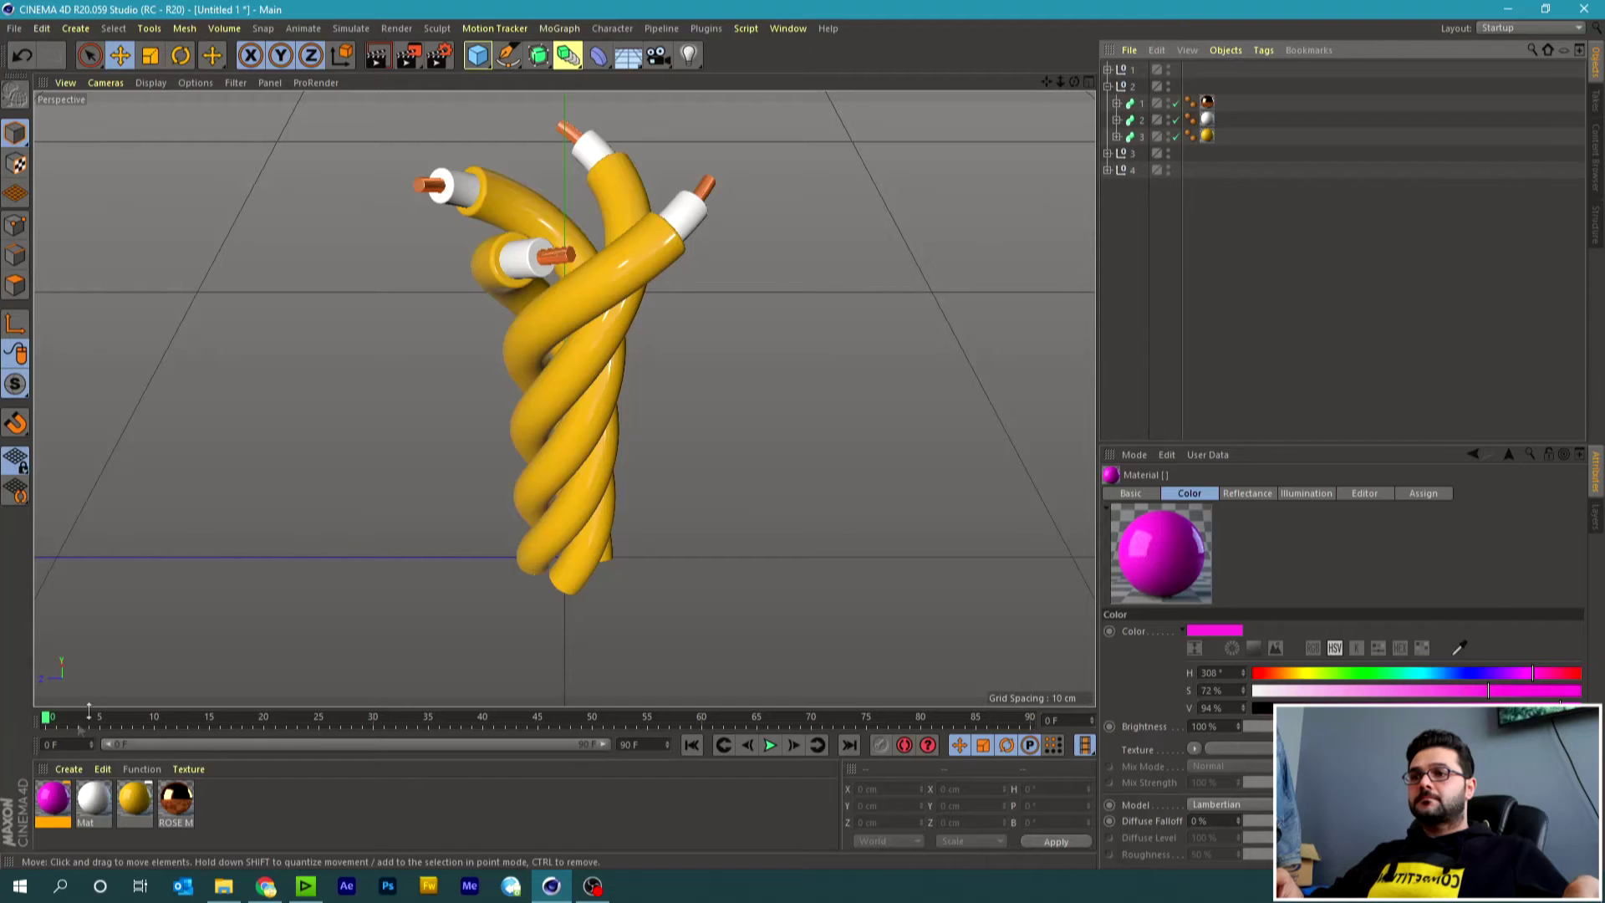
left_click(53, 801)
left_click_drag(1209, 138, 1208, 138)
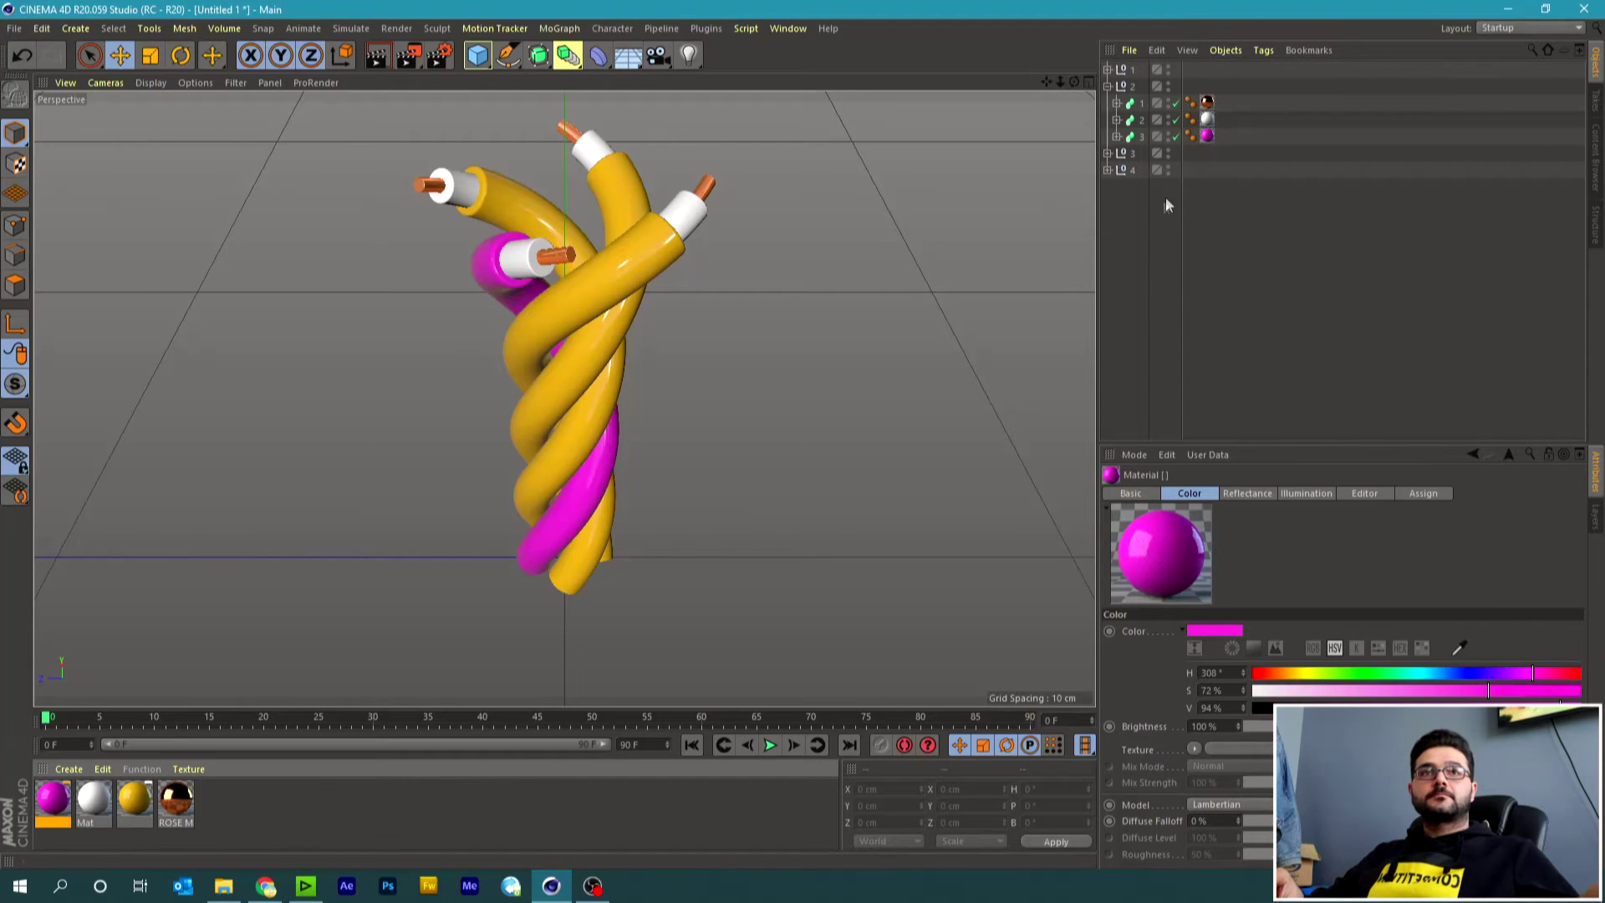
Duplicate the magenta material as a brighter light blue and apply it to group 3's jacket.
key("ctrl+c")
key("ctrl+v")
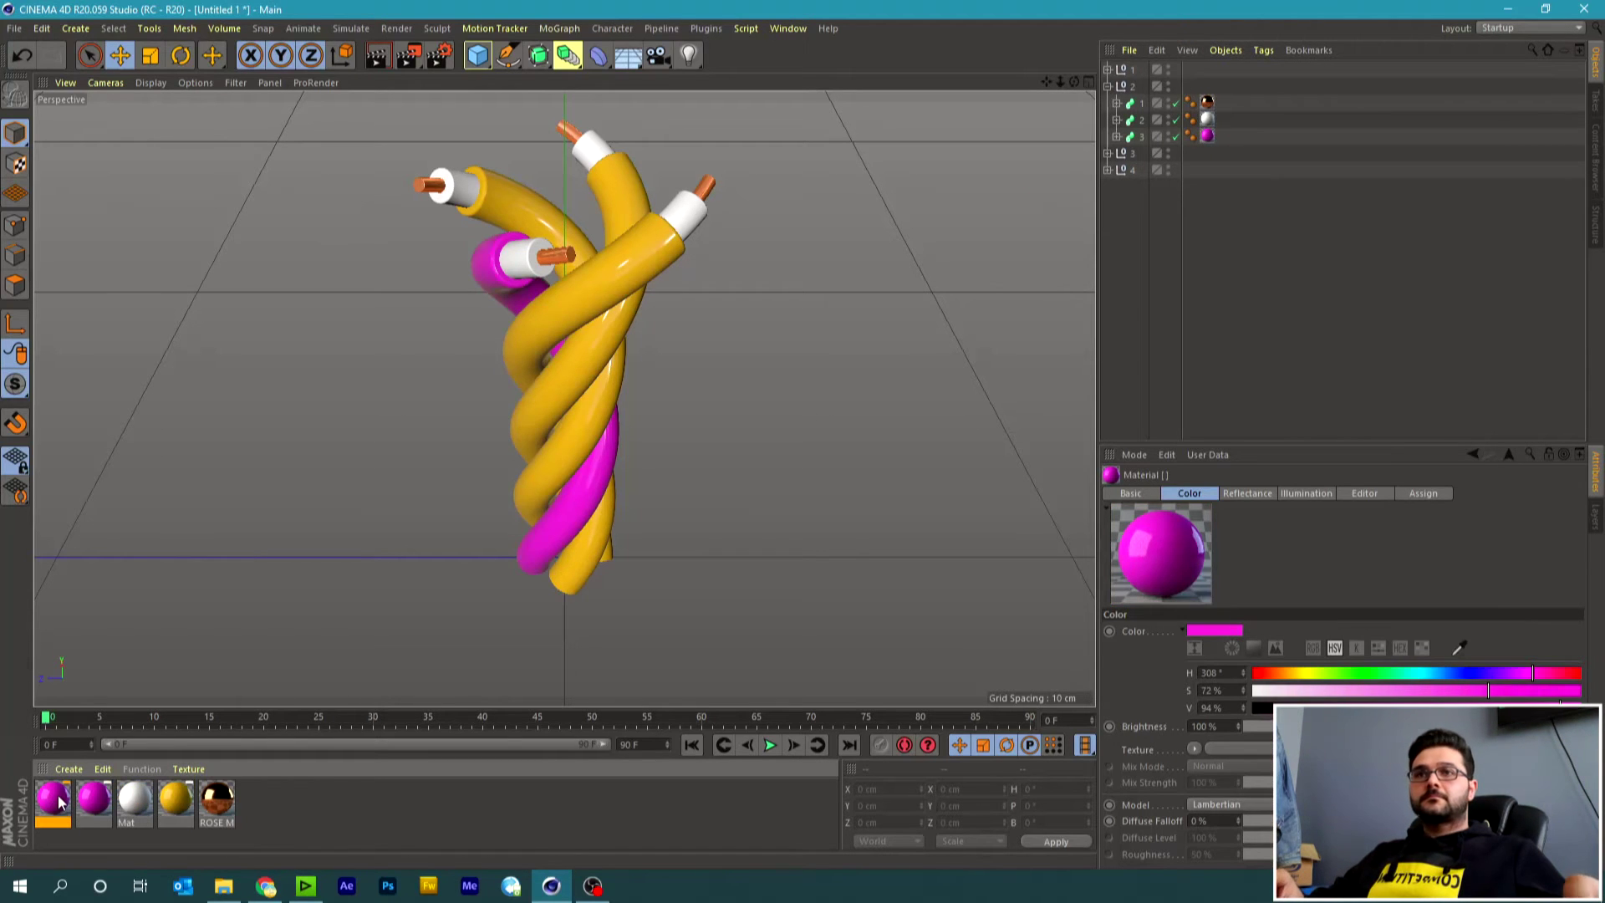
double_click(53, 801)
left_click_drag(740, 216, 668, 219)
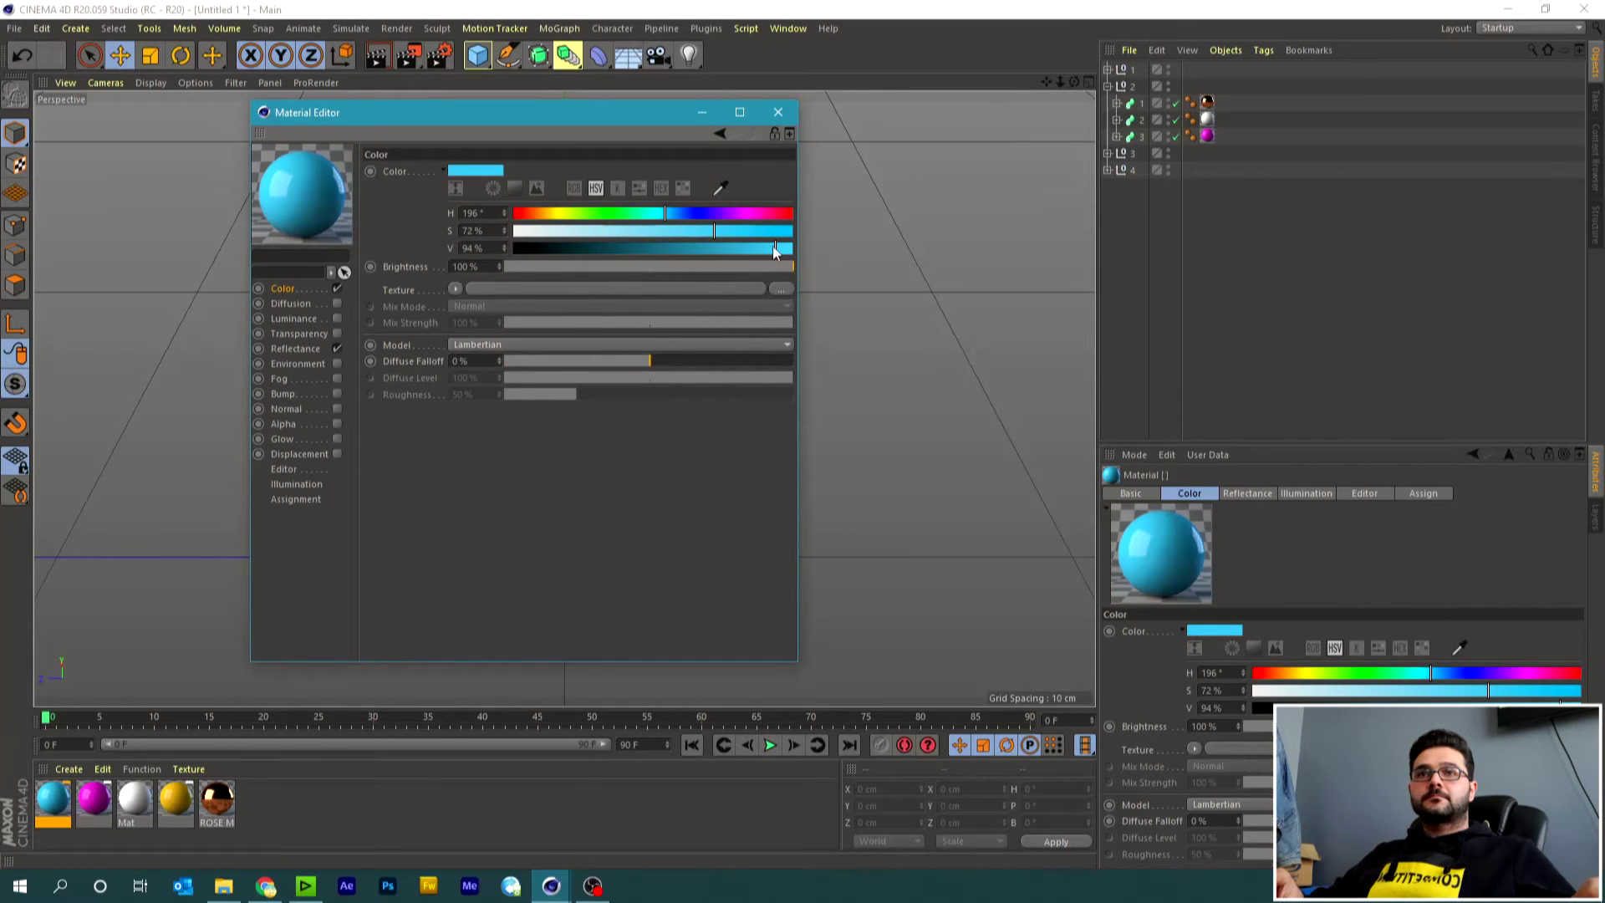
left_click_drag(763, 255, 779, 251)
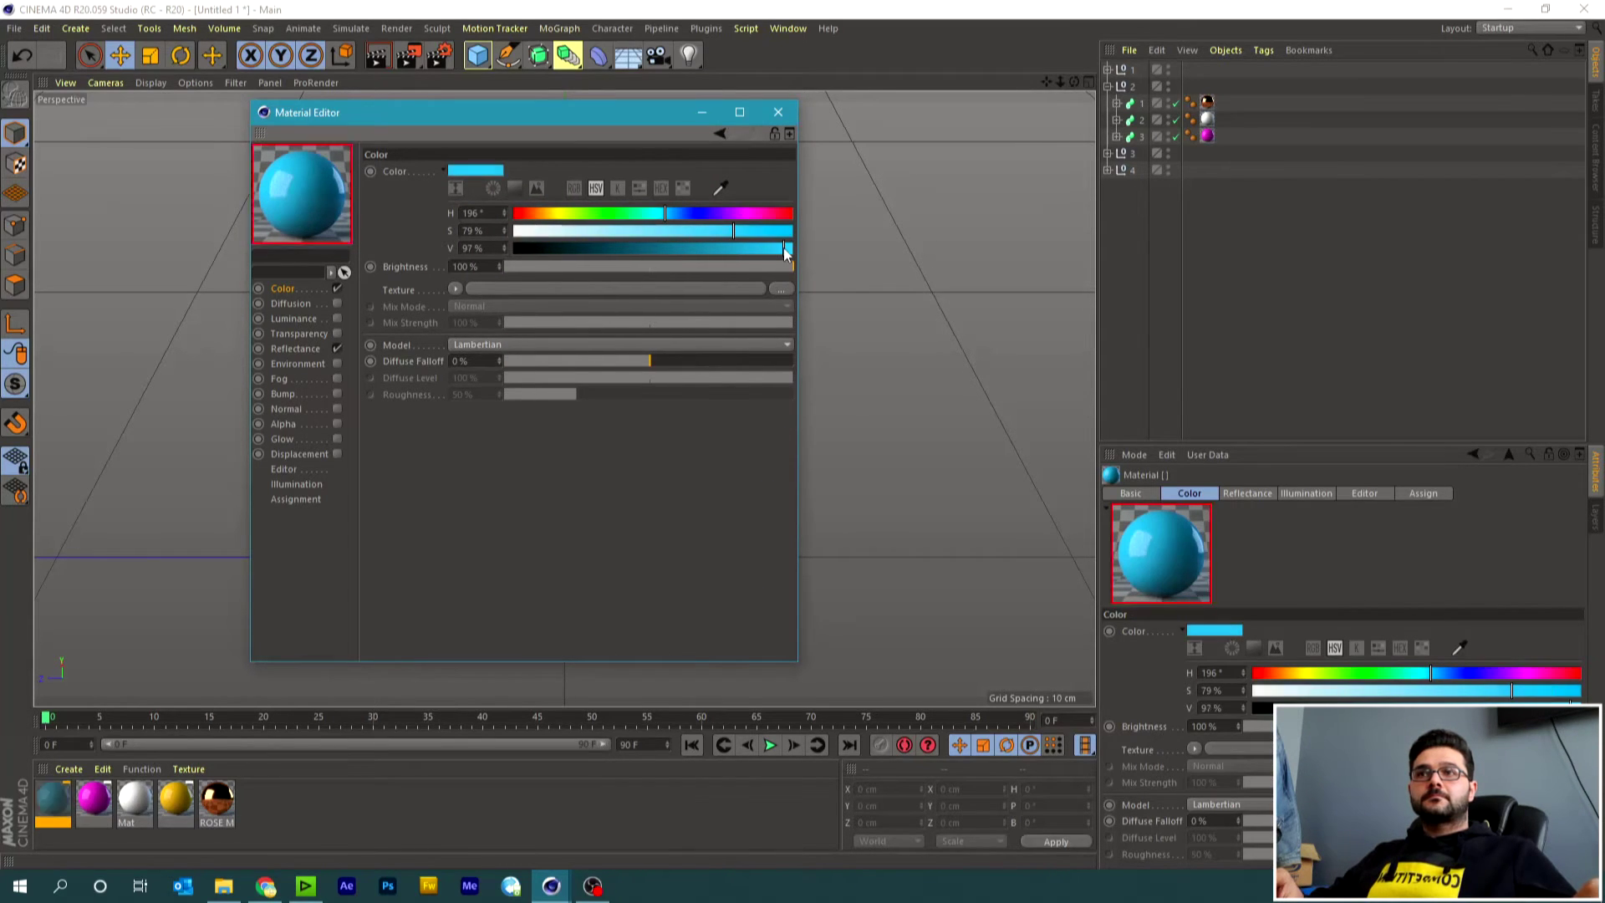
left_click(187, 755)
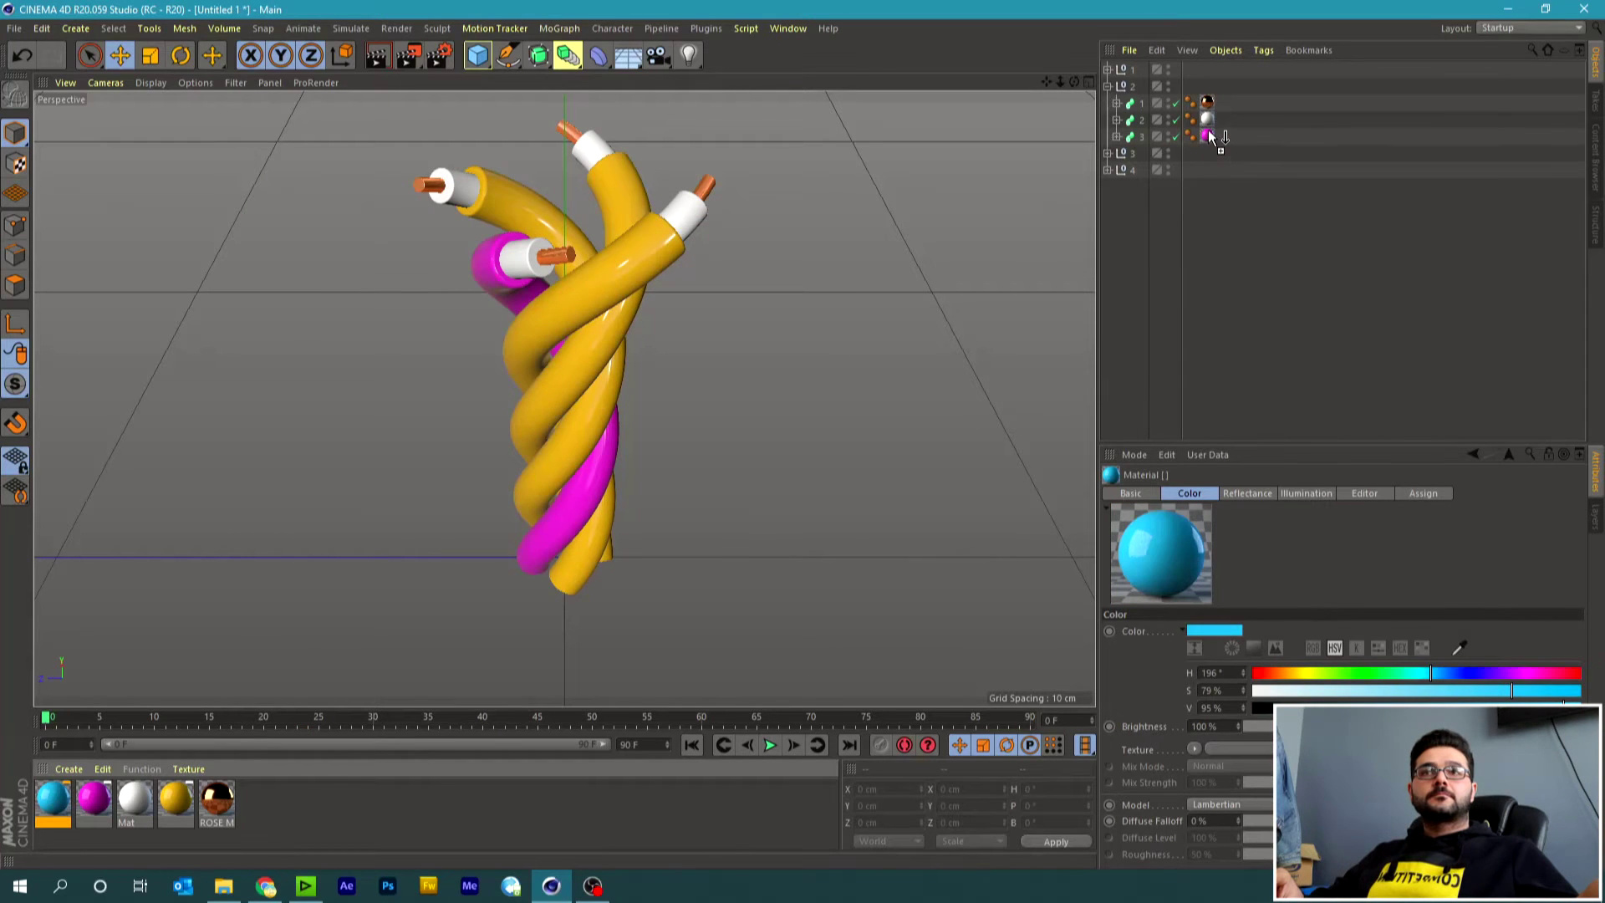
left_click_drag(383, 794, 383, 796)
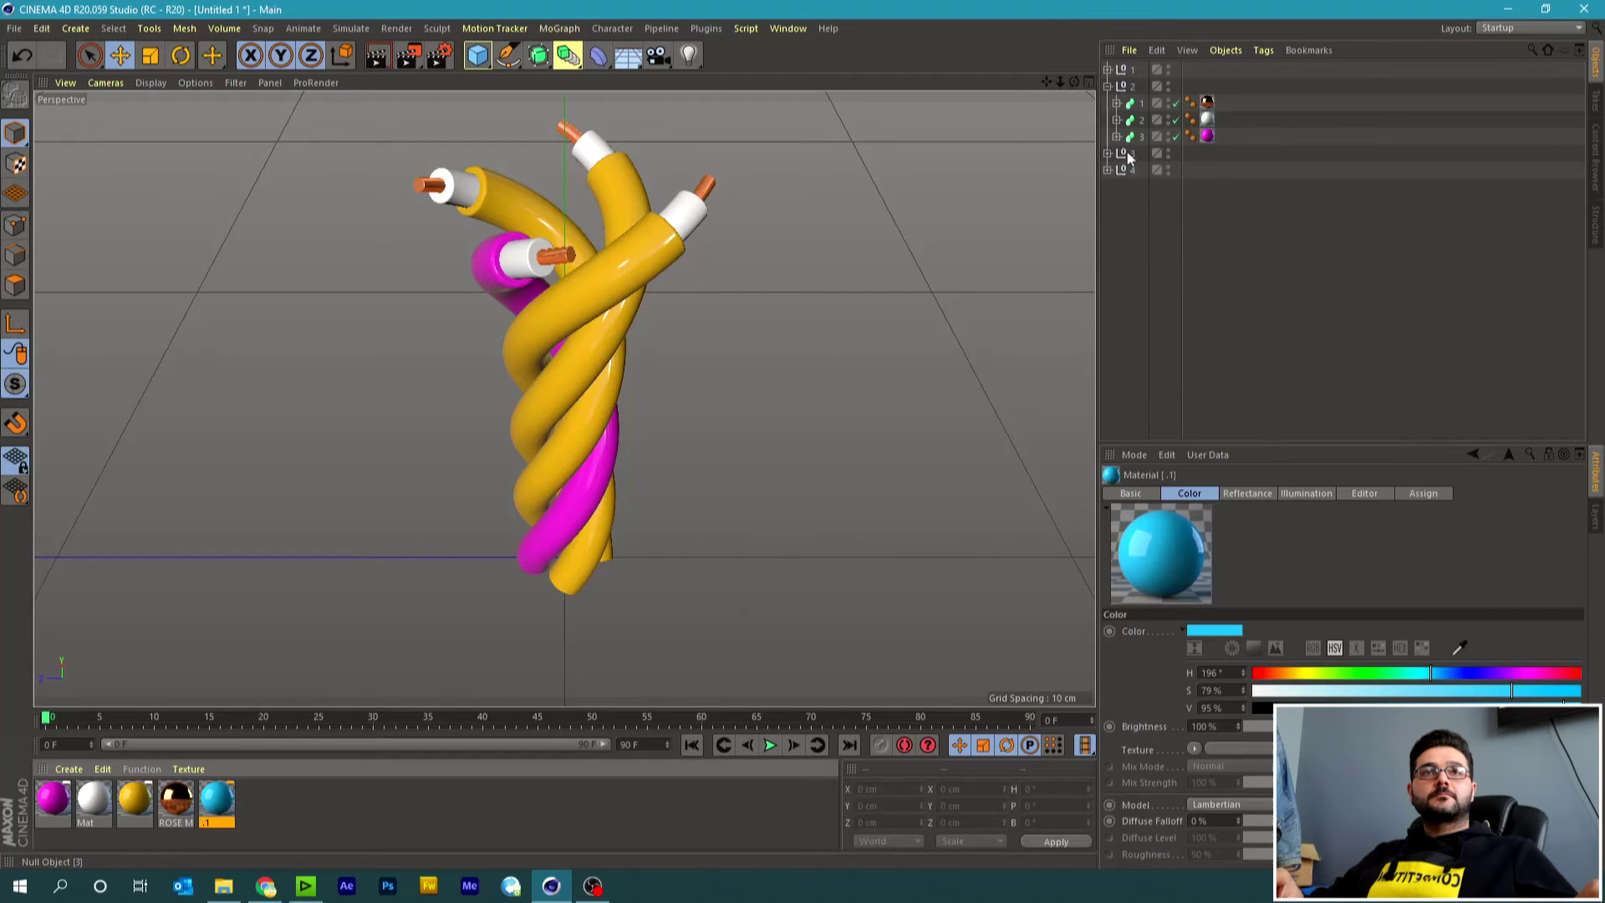
left_click(1107, 153)
left_click(1107, 220)
left_click_drag(217, 798, 1232, 340)
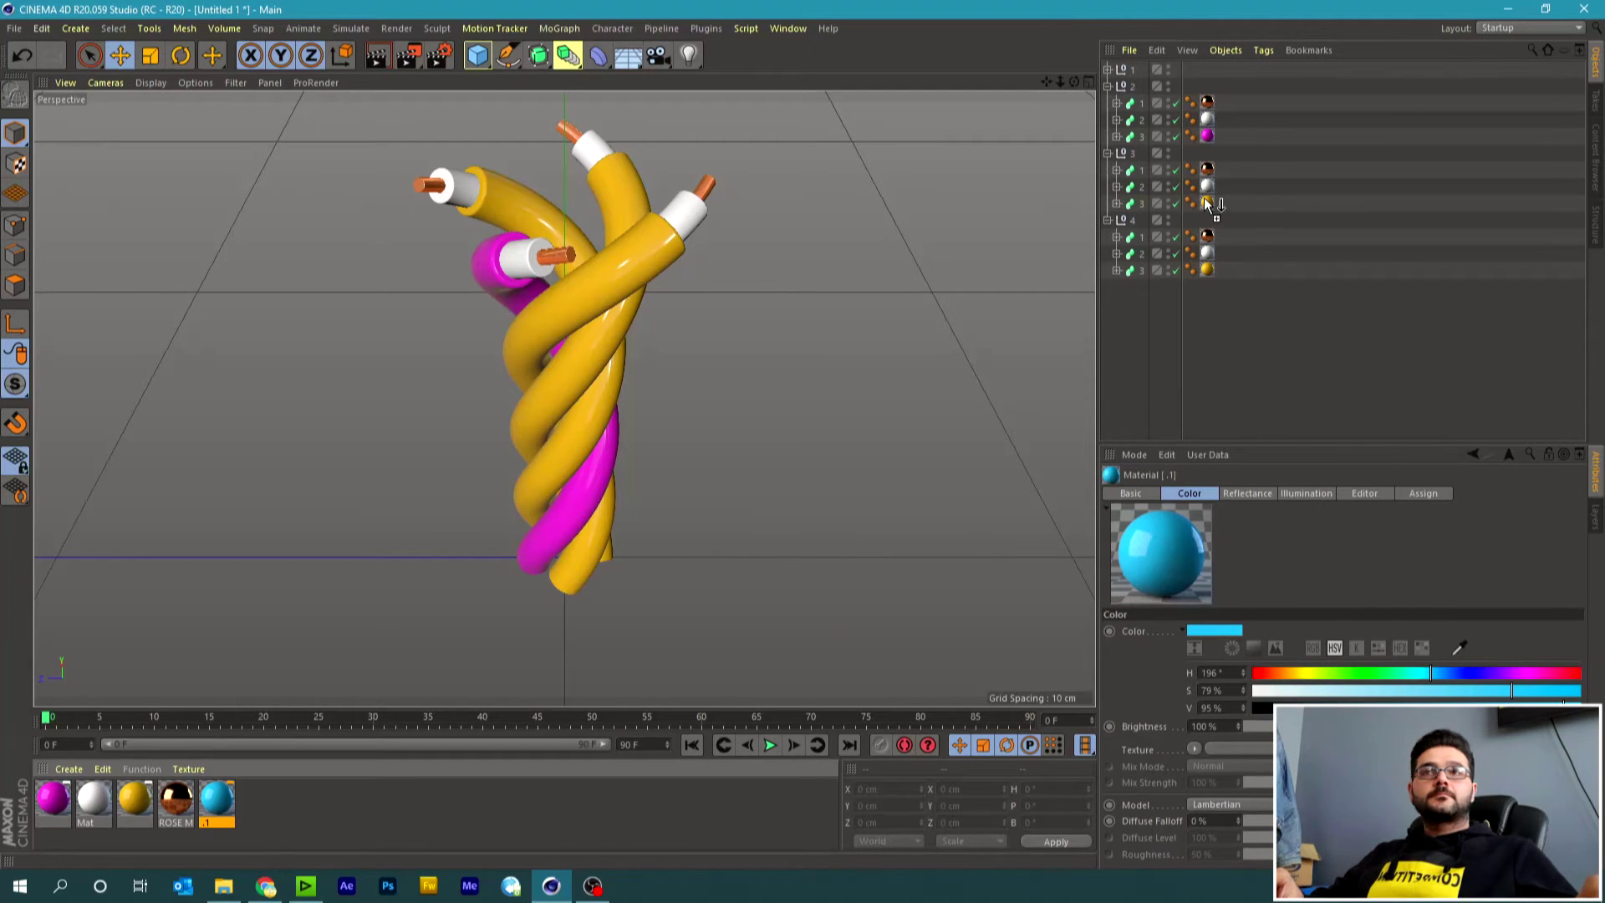
left_click_drag(1209, 205, 1210, 205)
Make a bright green copy of the material and apply it to one yellow cable in group 4.
key("ctrl+c")
key("ctrl+v")
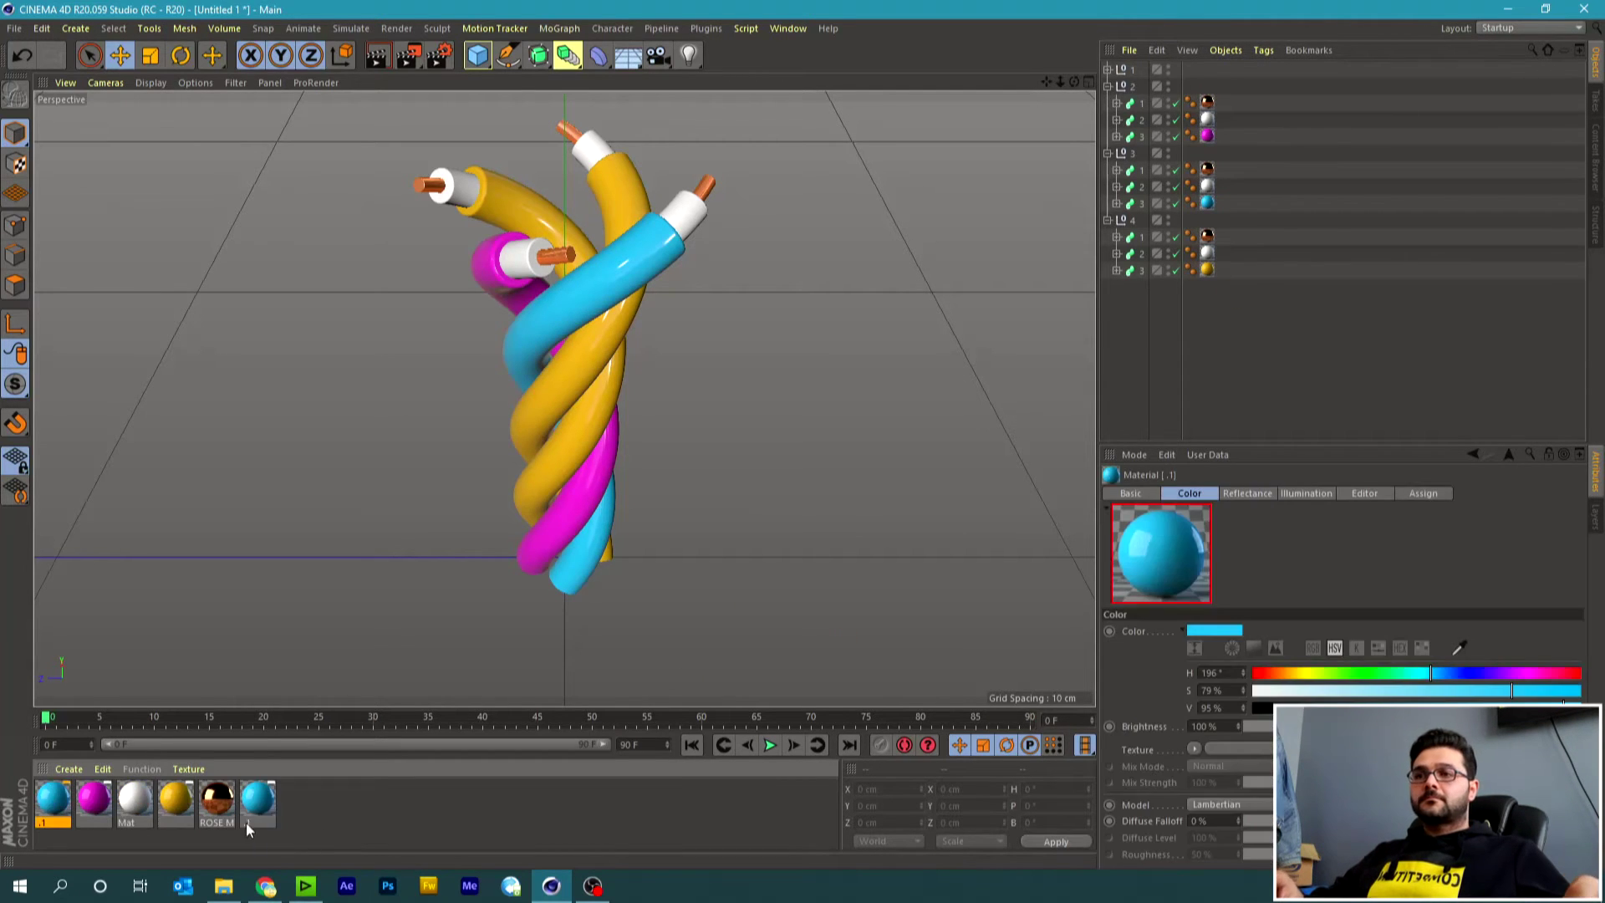
double_click(50, 804)
left_click(625, 214)
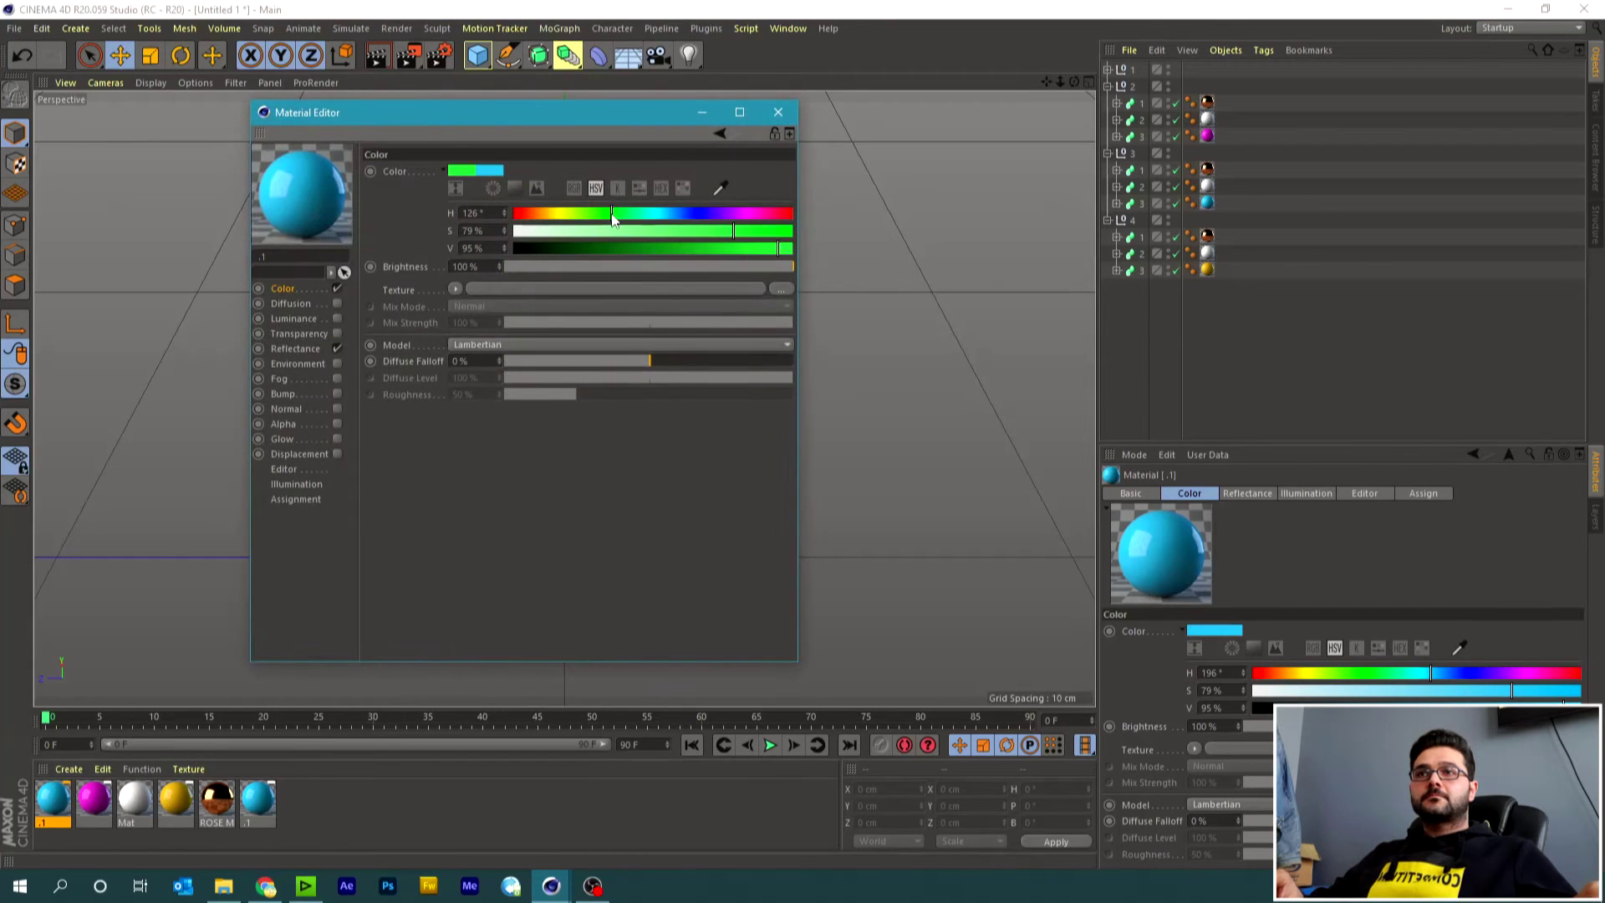
left_click_drag(613, 216, 603, 216)
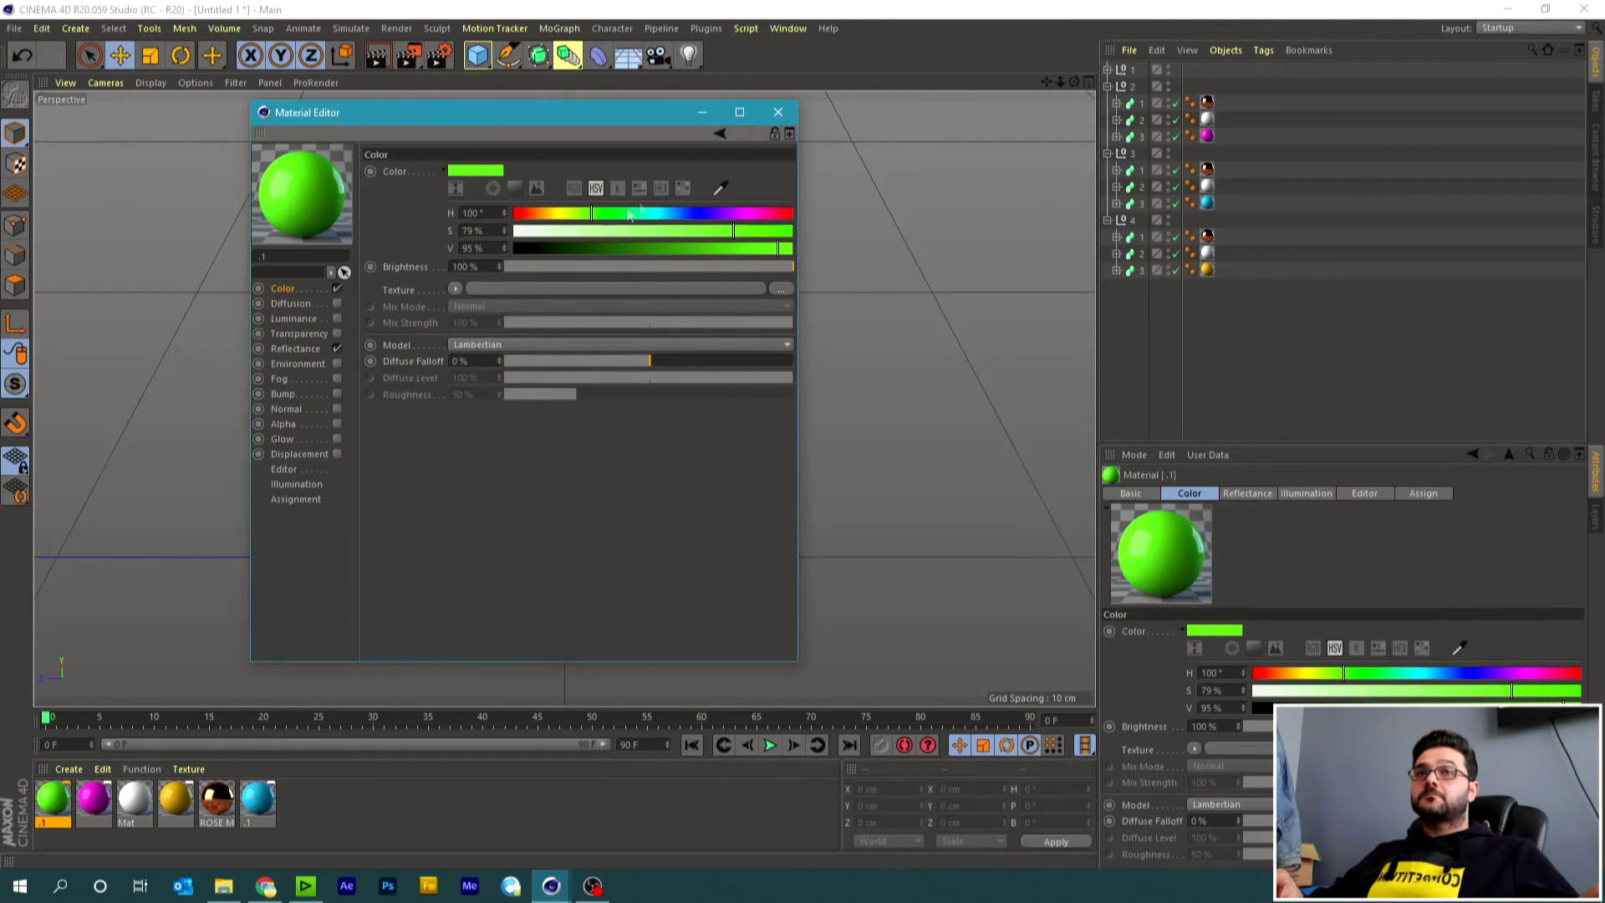
left_click(779, 114)
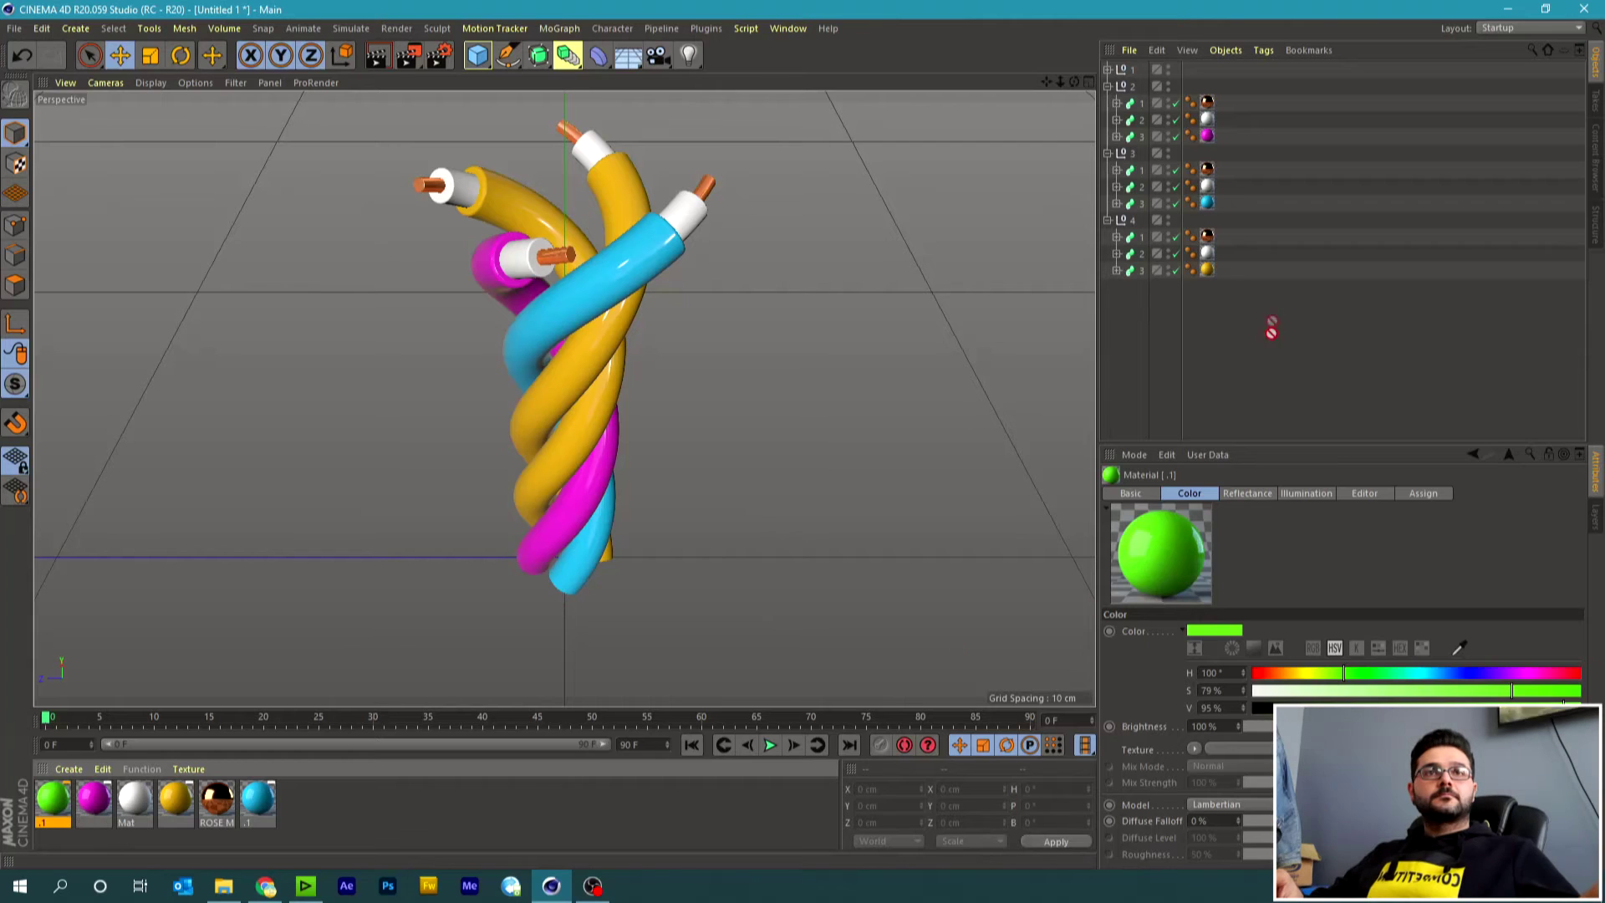
left_click_drag(1211, 278, 1209, 276)
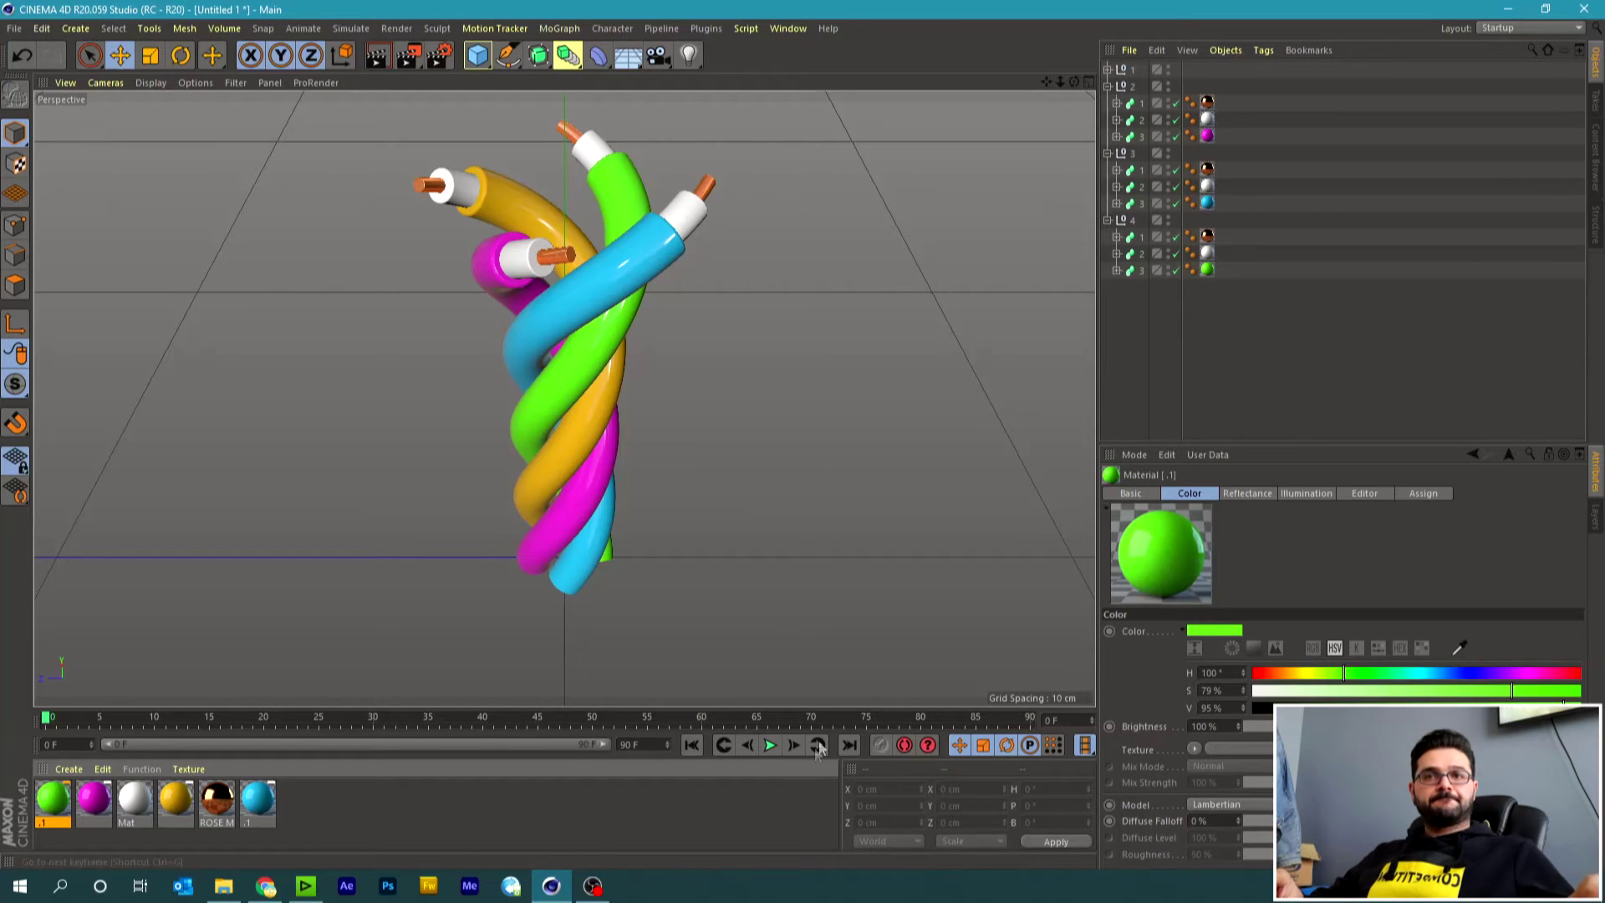
left_click(1162, 341)
left_click(1108, 86)
Group all four cable nulls under a new null named final.
left_click(1107, 119)
key("ctrl+a")
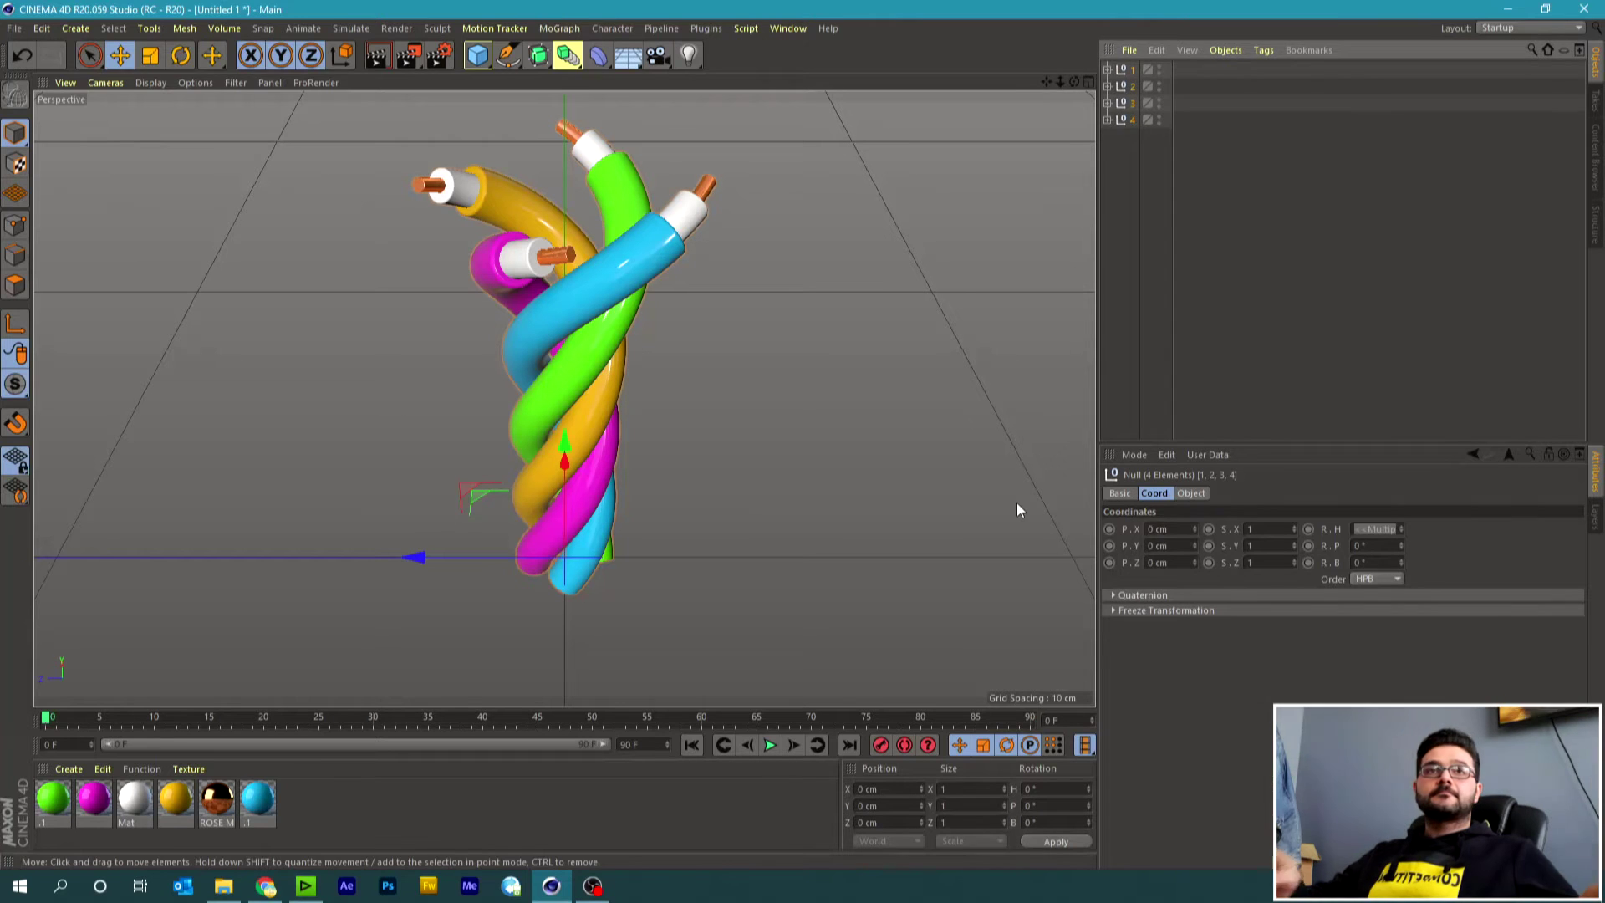
key("alt+g")
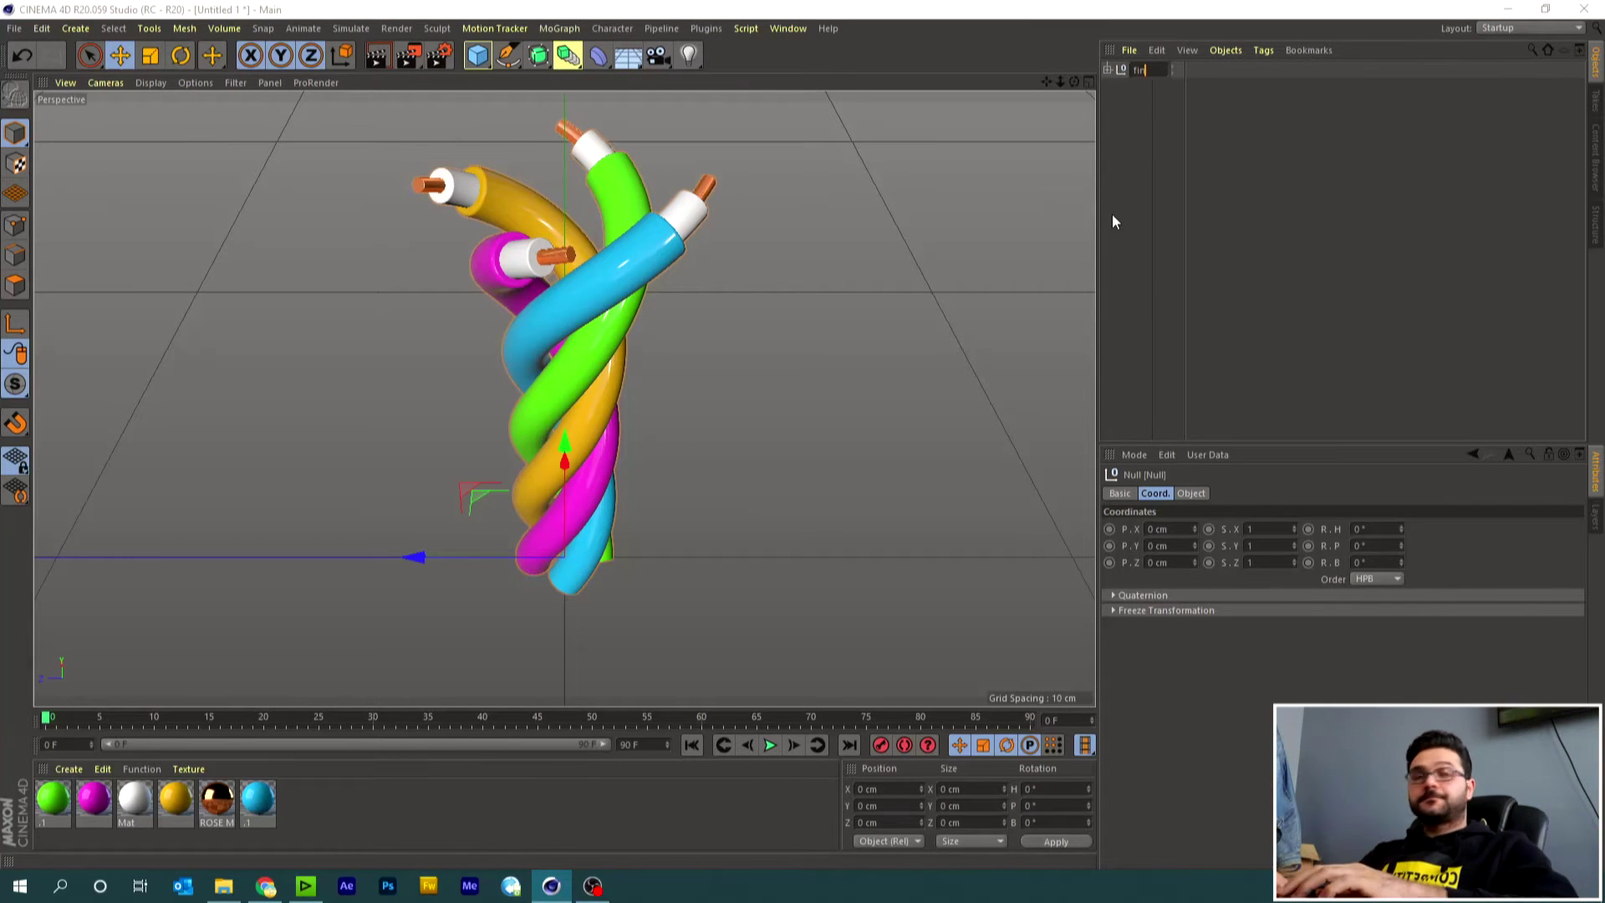
type("final")
key("Return")
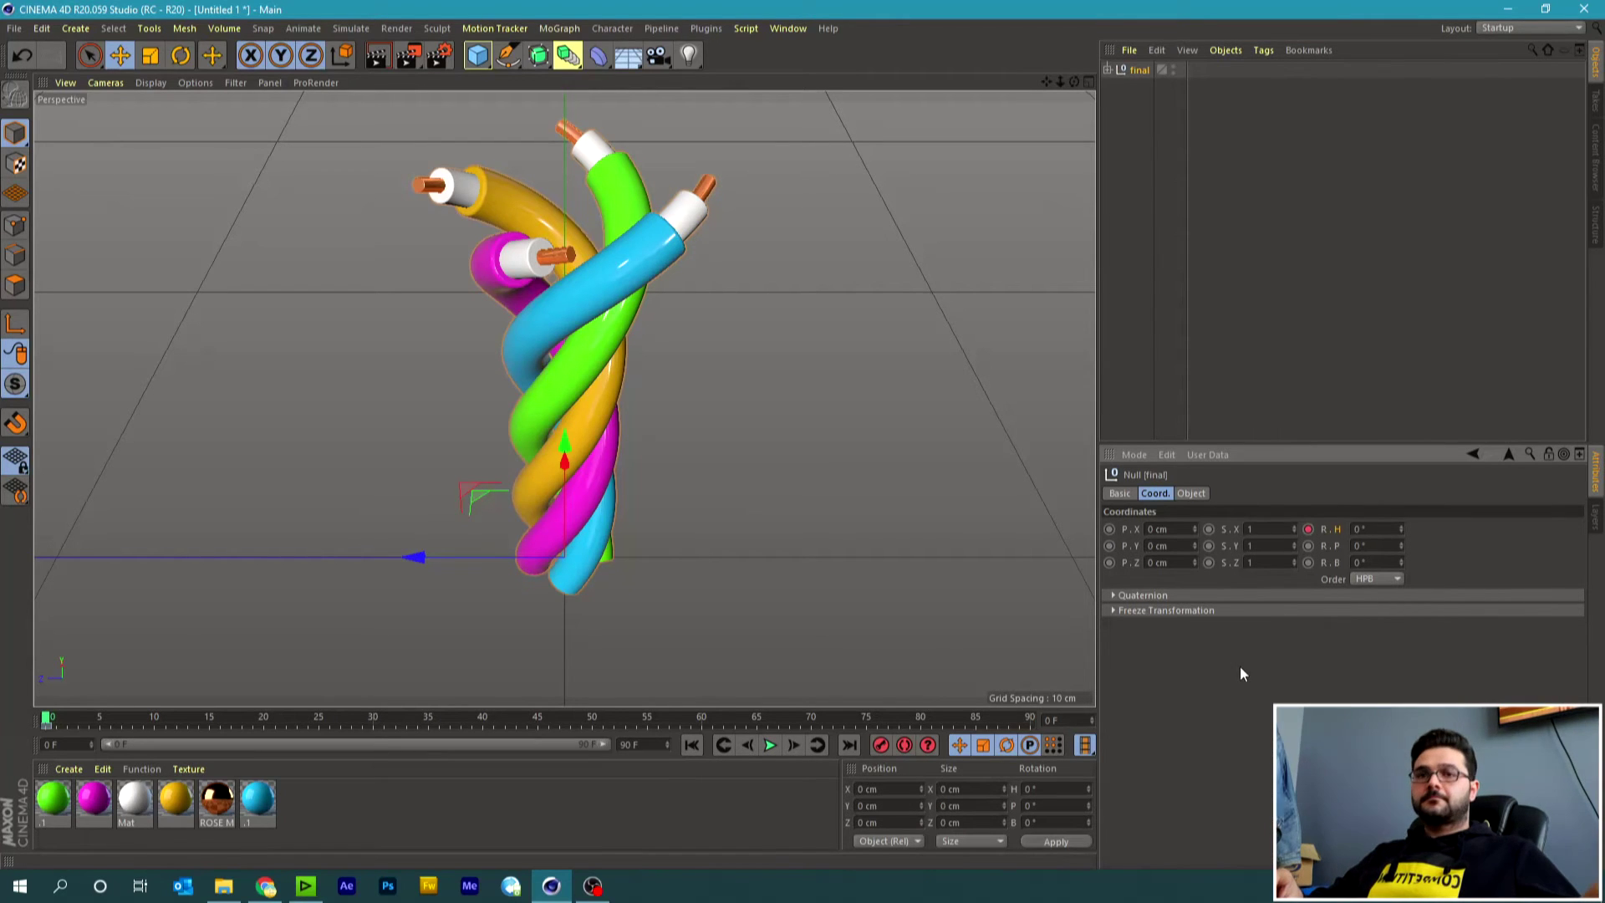
Key the final null's heading to 360° and preview the spin.
type("360")
key("Return")
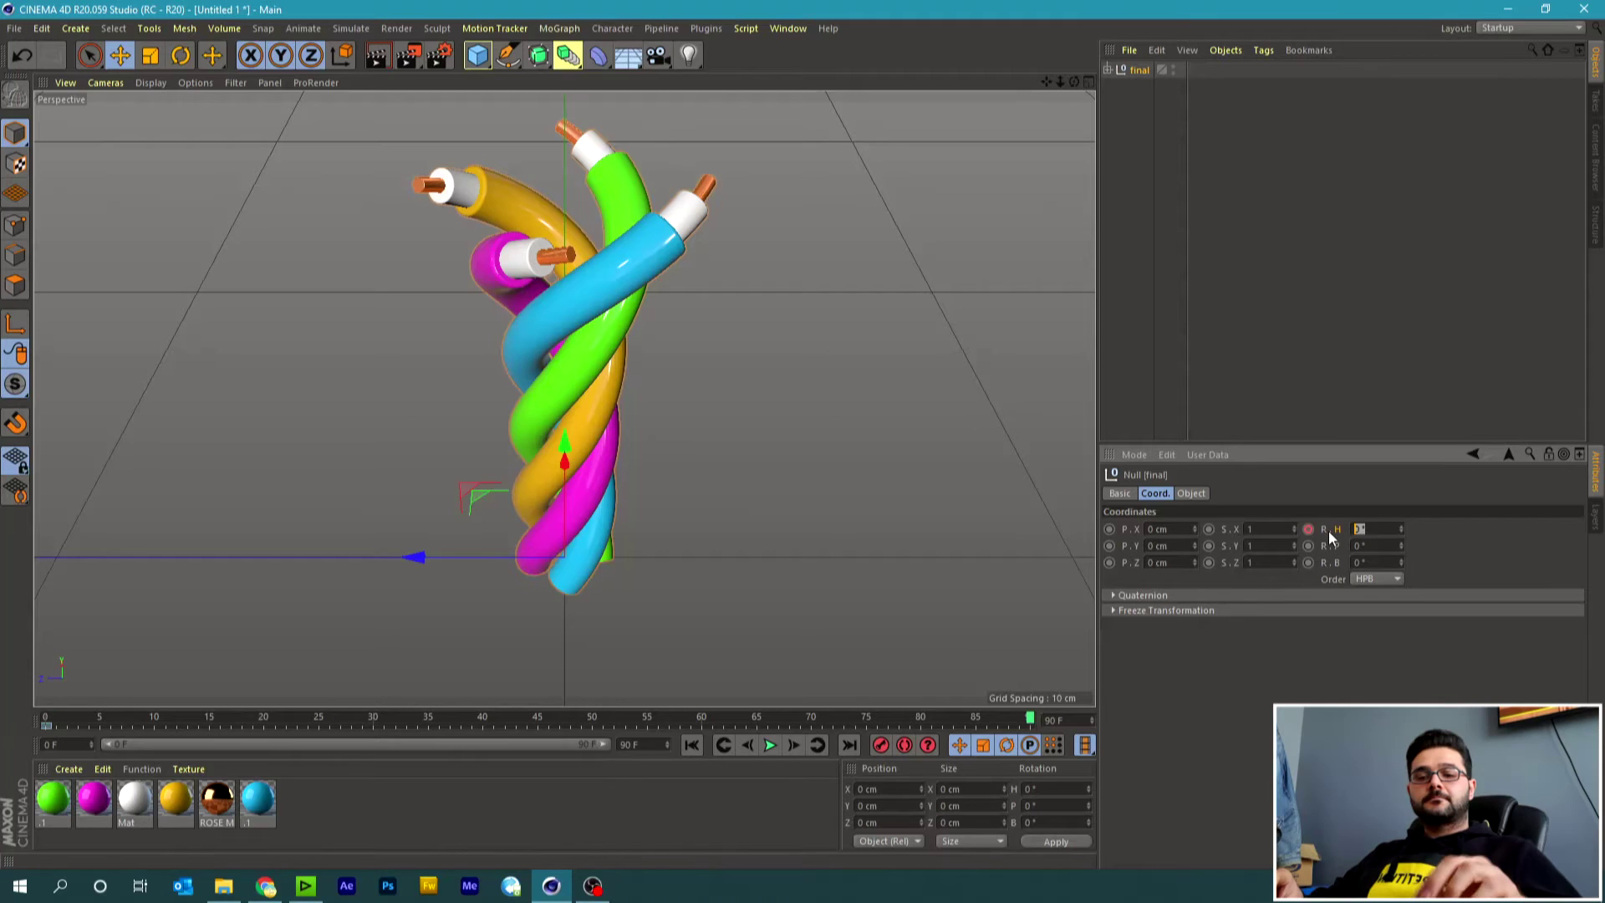
left_click(764, 749)
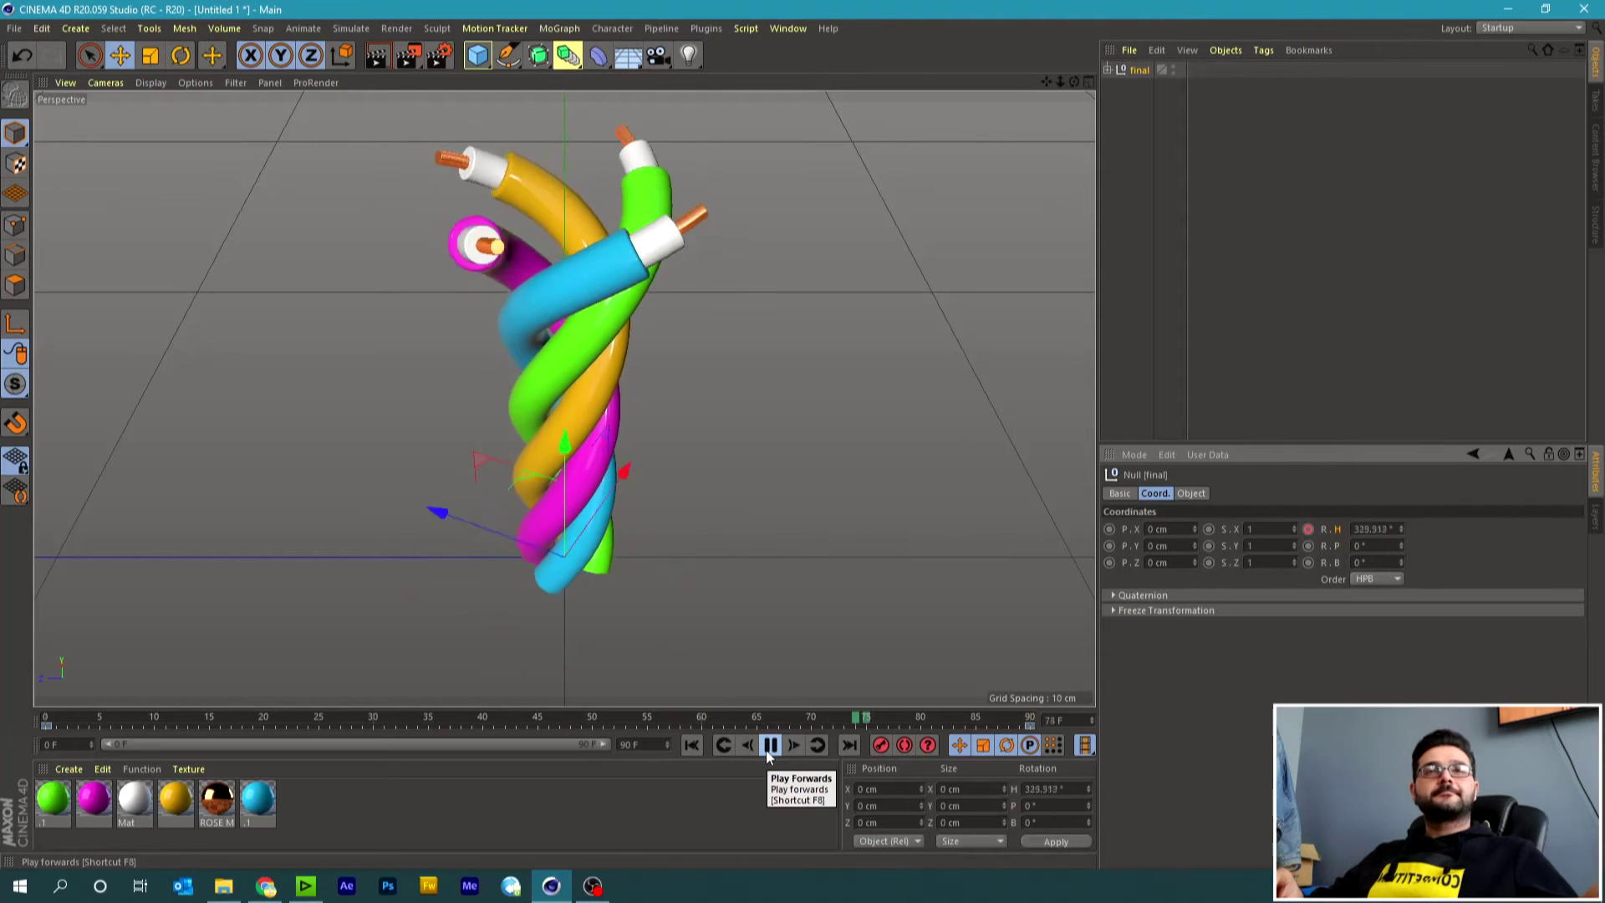
key("F8")
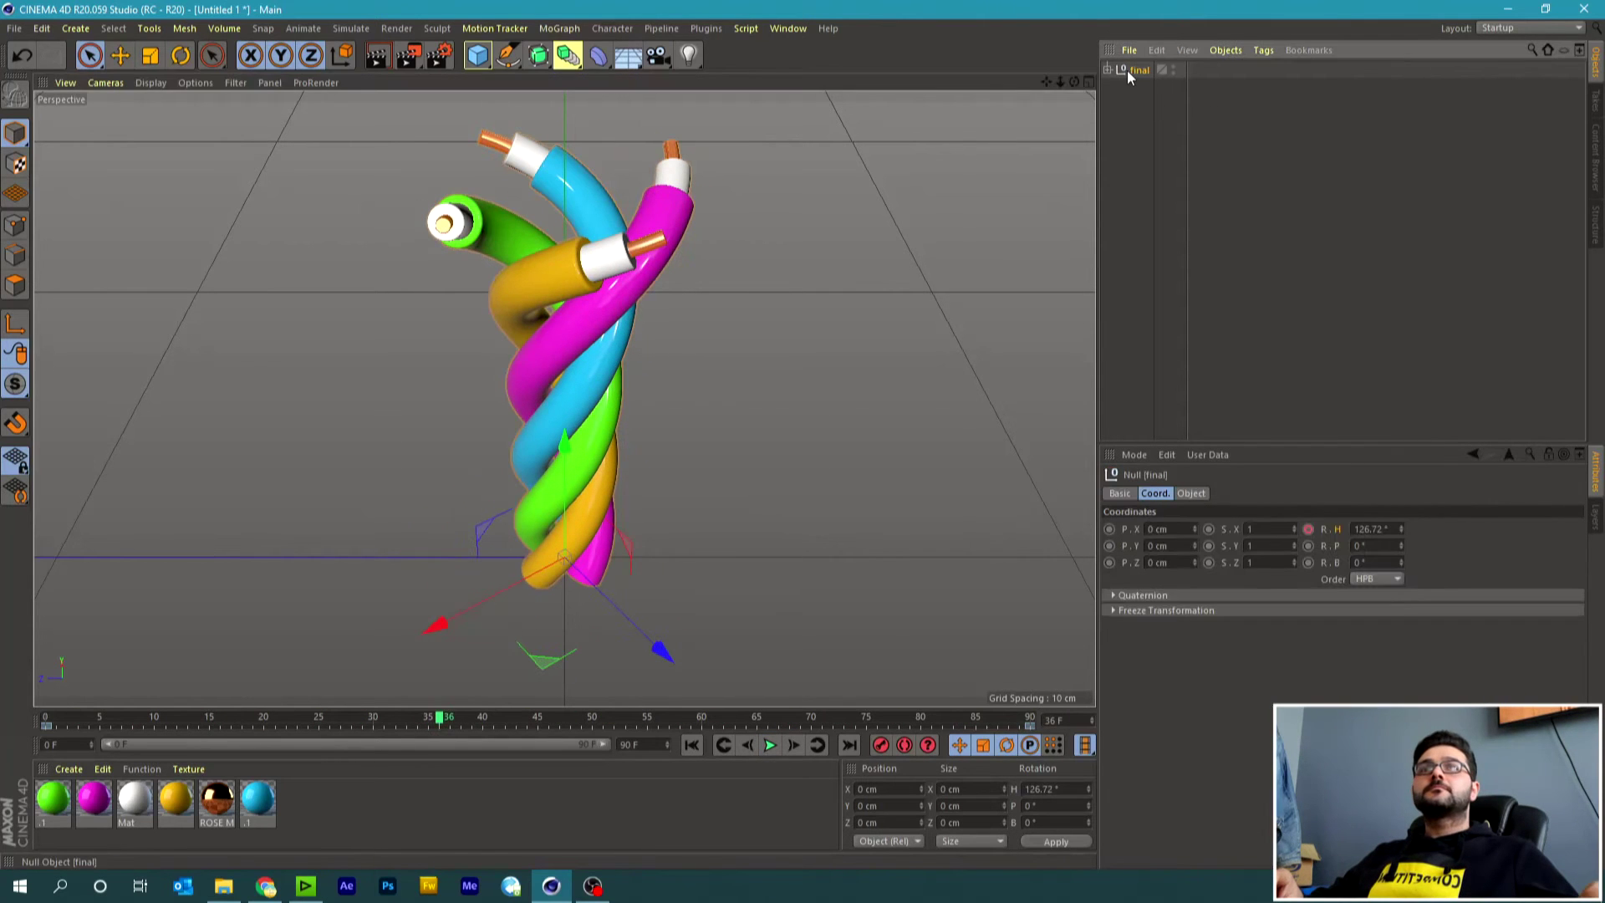
left_click(787, 30)
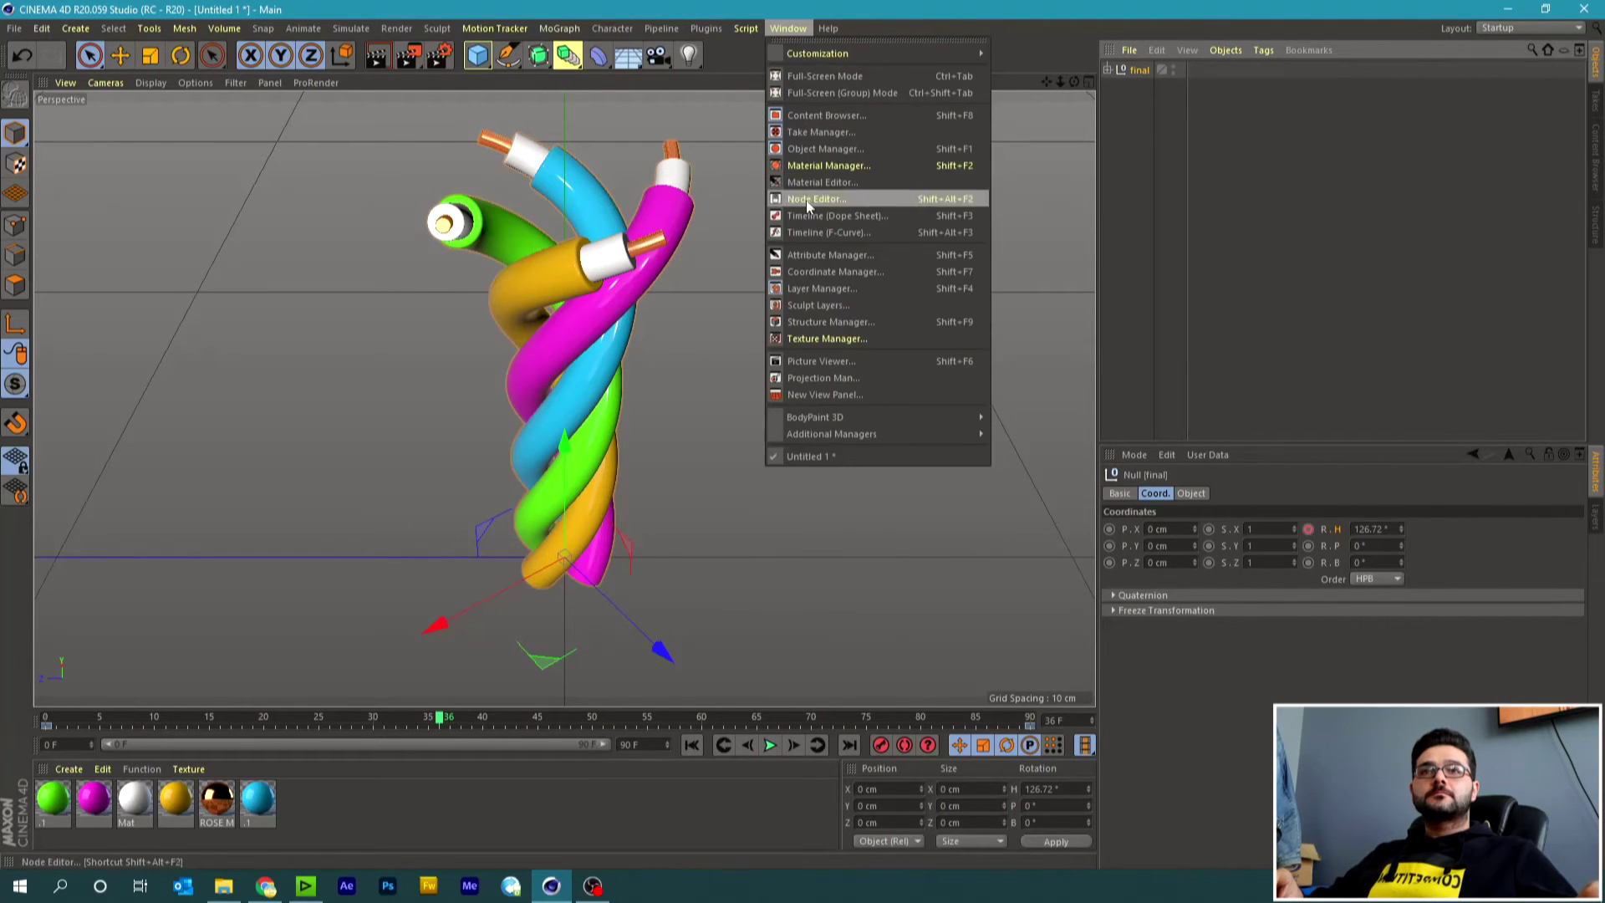
Make both rotation keys of the final null linear in the F-Curve timeline.
left_click(814, 232)
left_click(1179, 209)
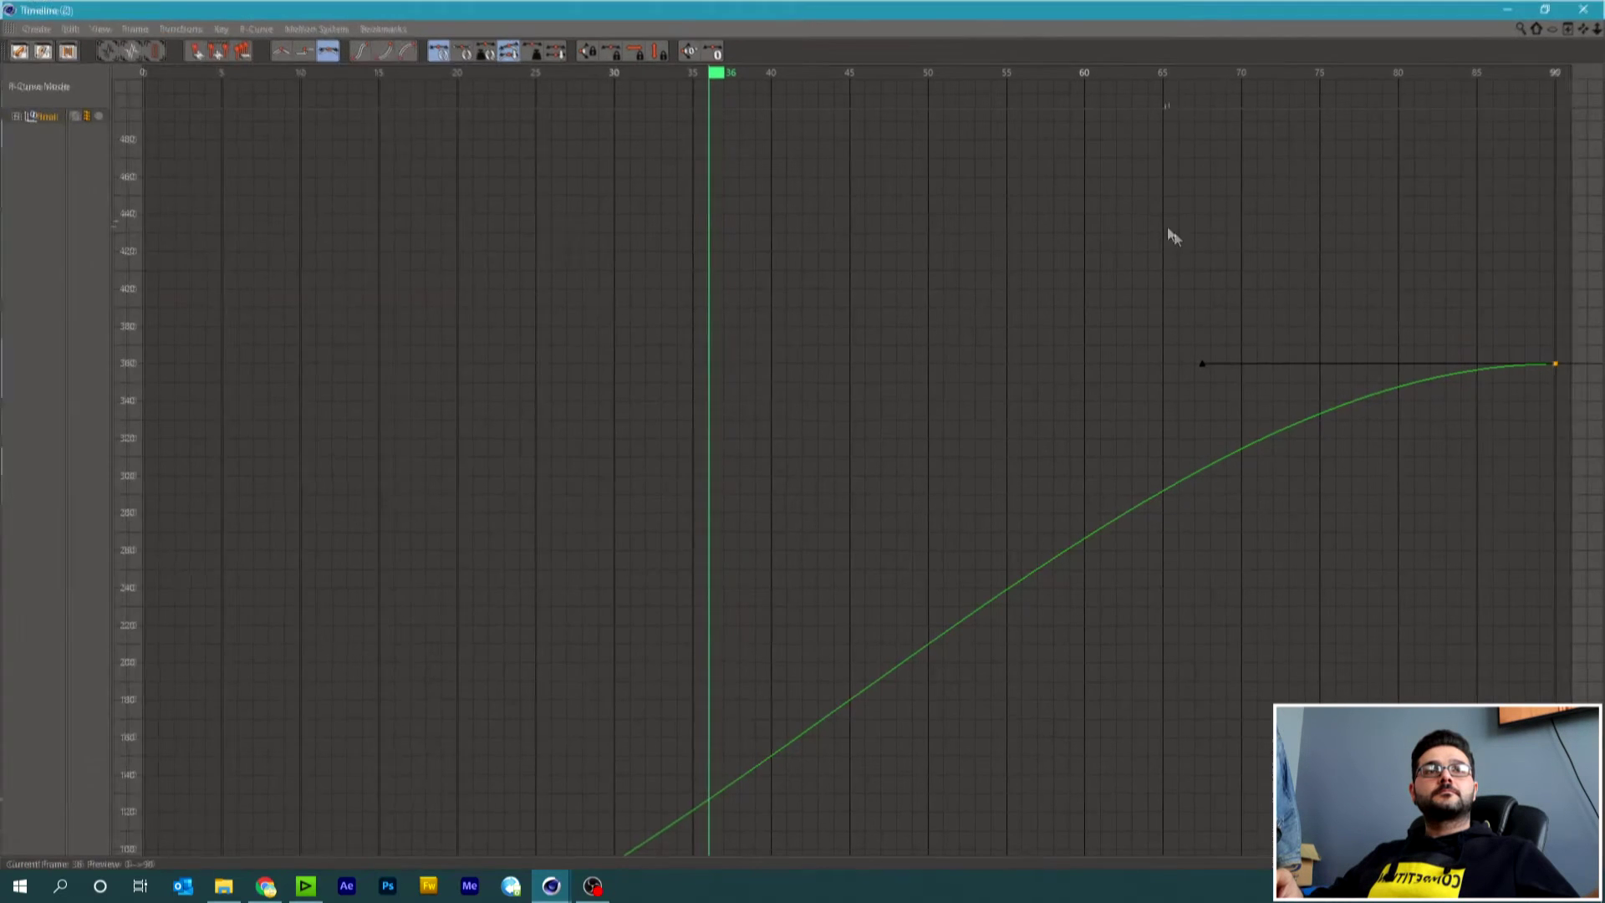
key("h")
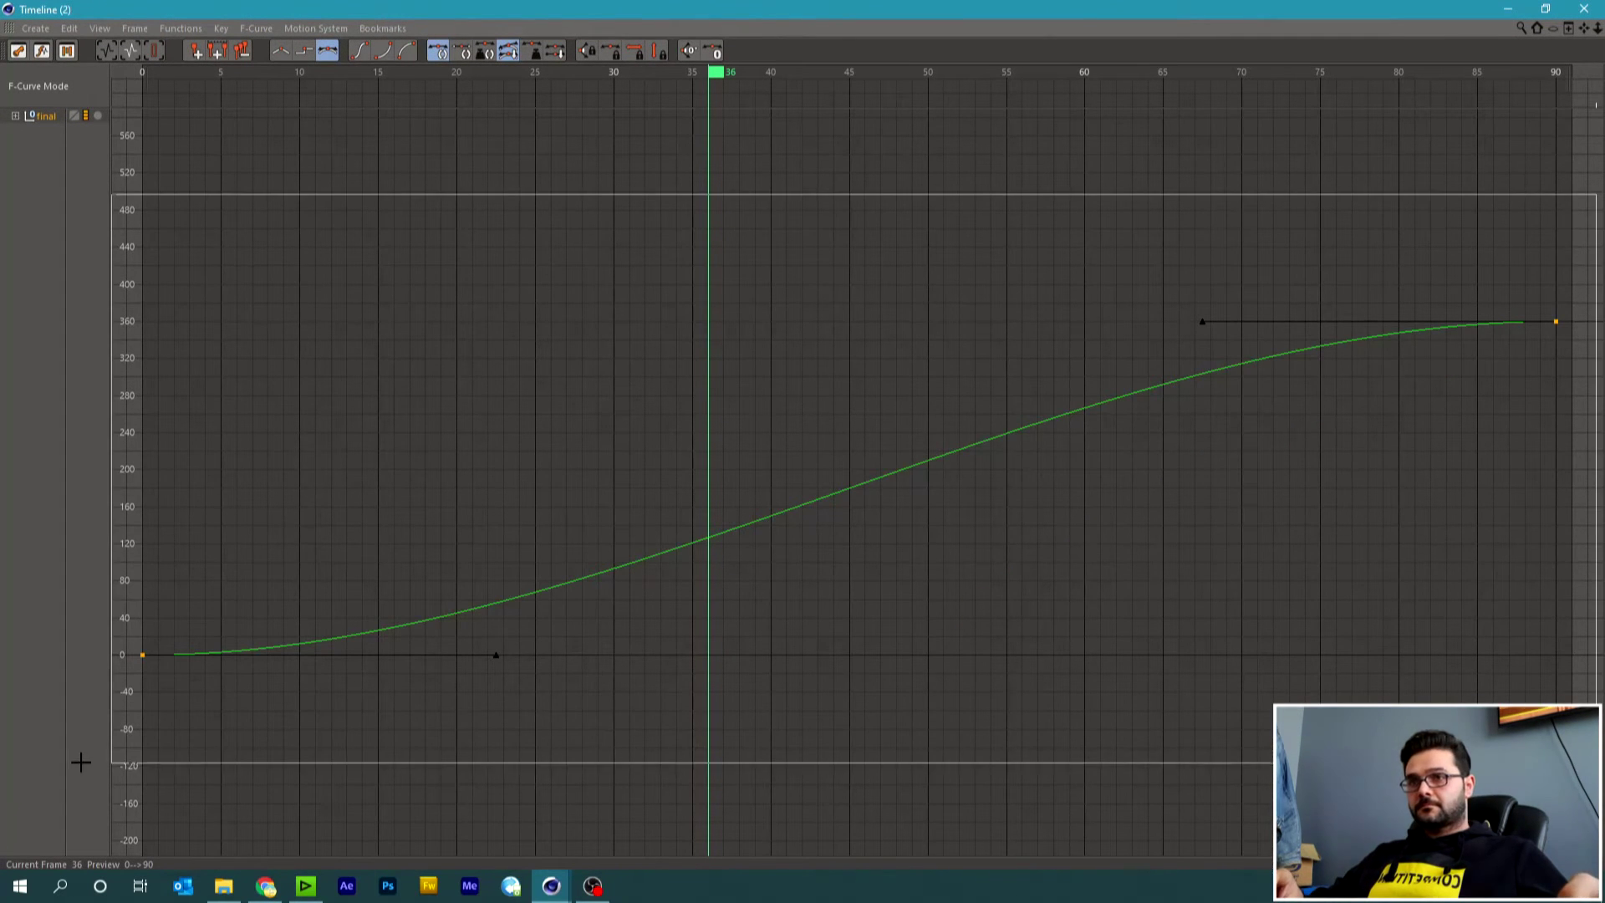
left_click_drag(1329, 514, 77, 767)
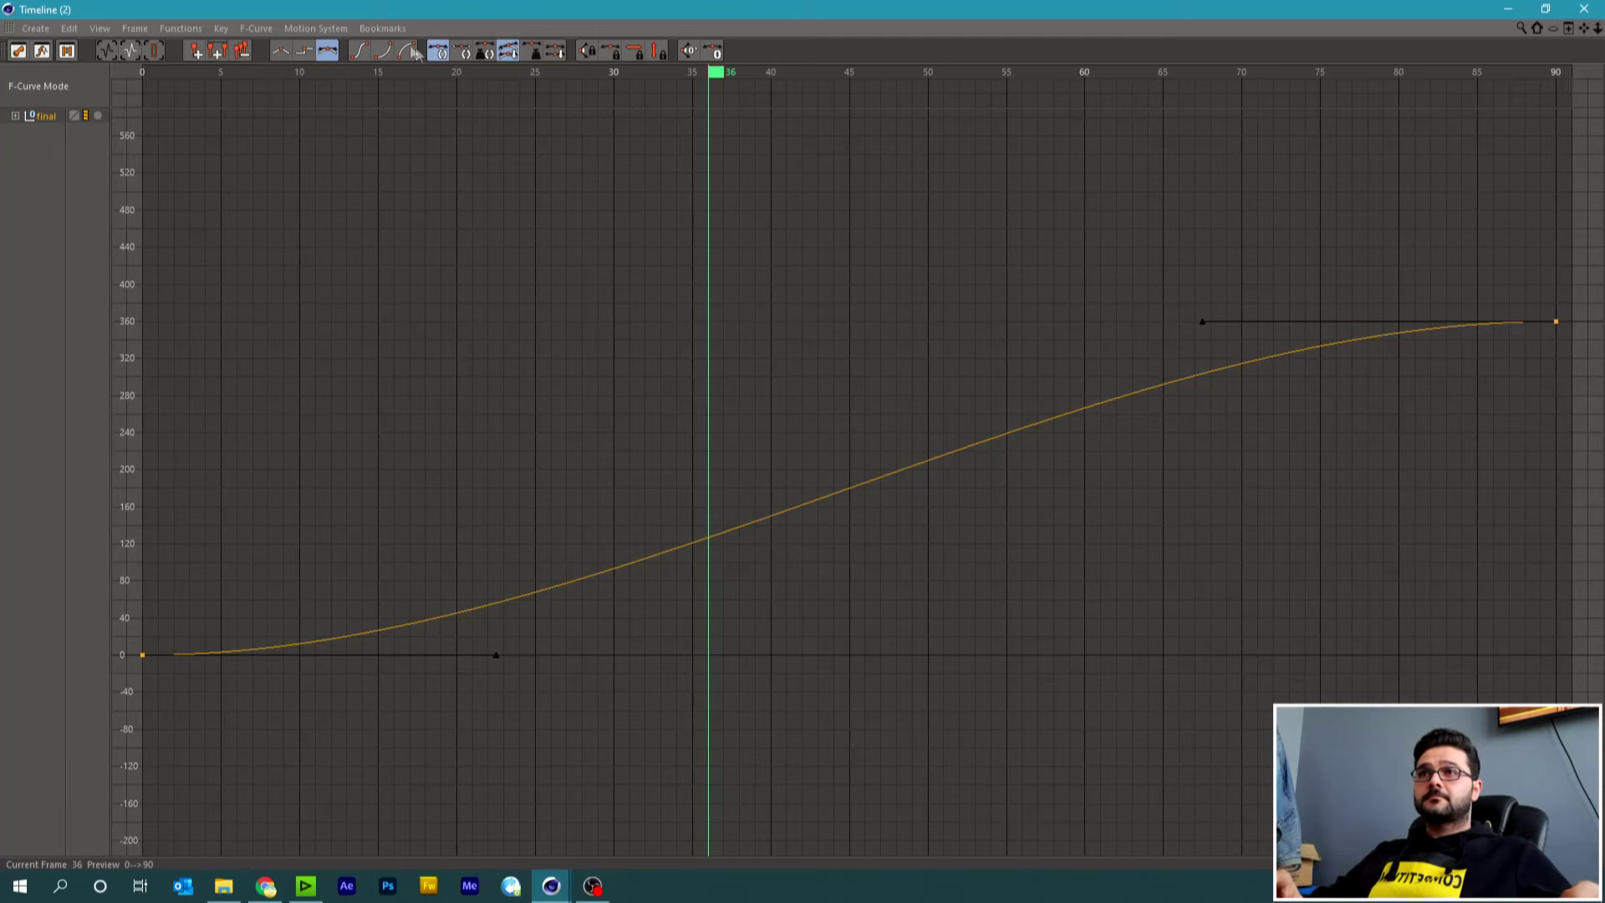
left_click(281, 52)
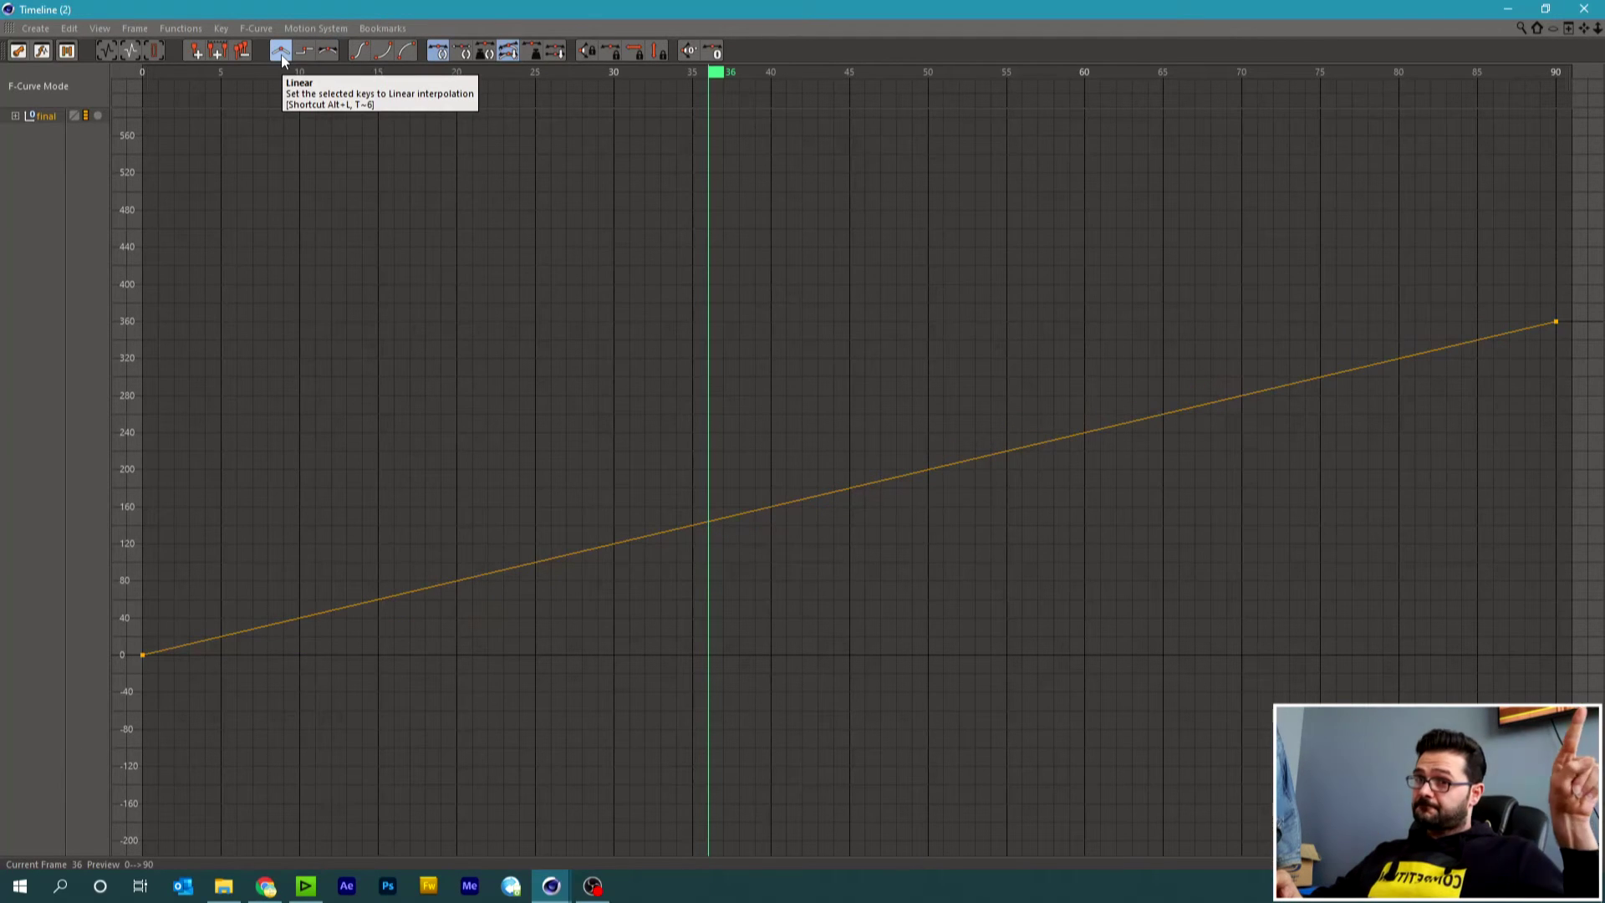
left_click(1584, 8)
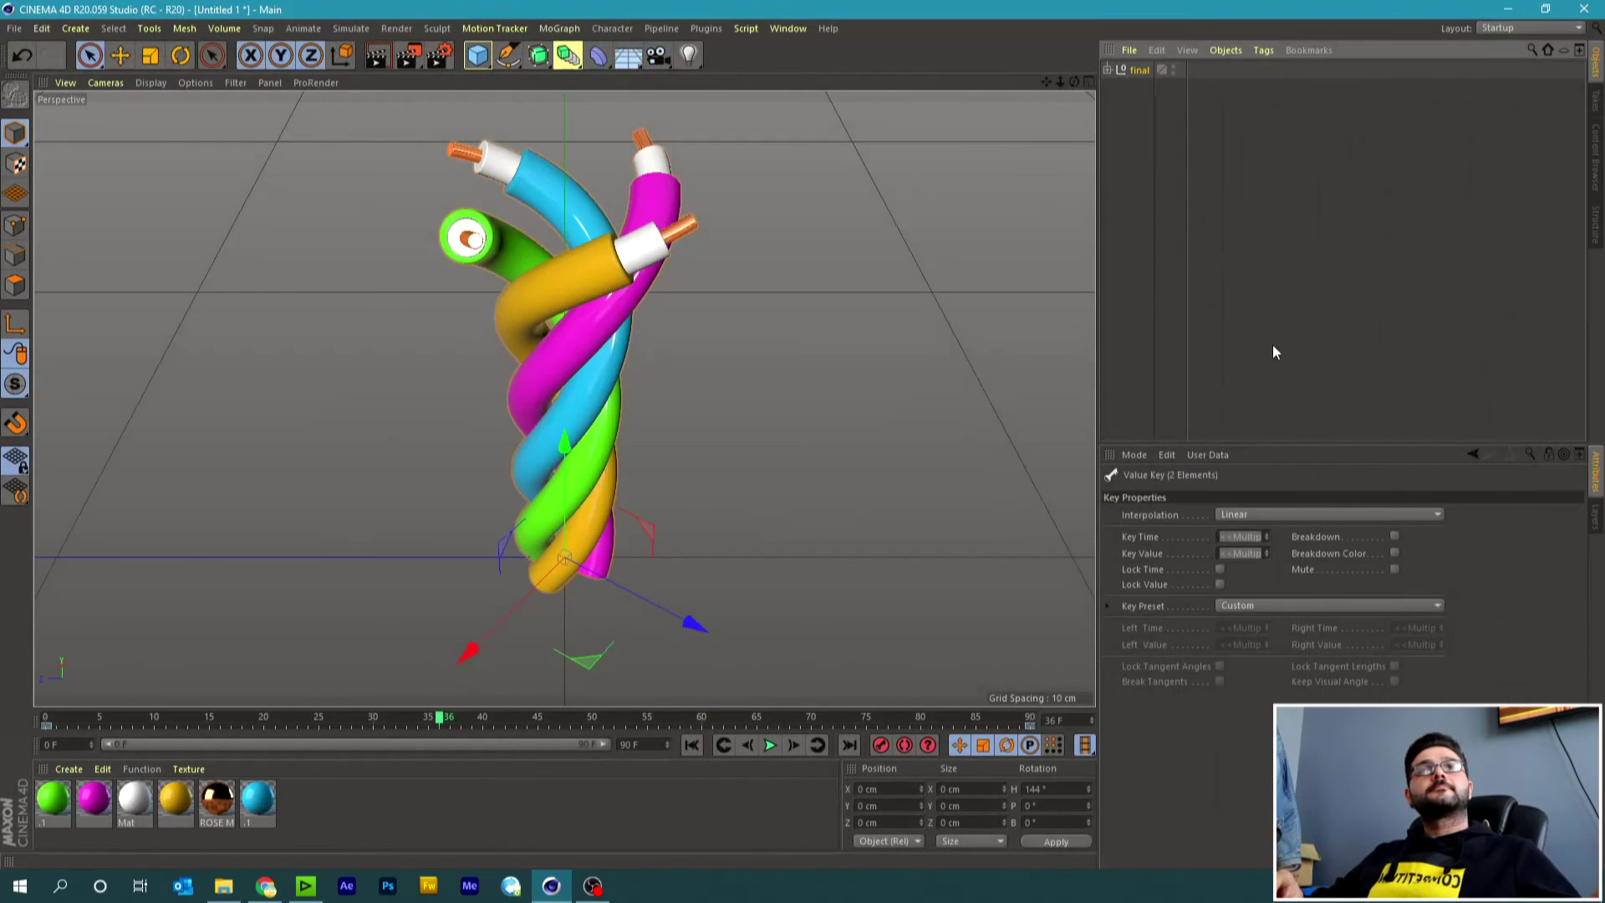
Set the animation end frame to 89 and replay the loop to check it.
left_click(1139, 71)
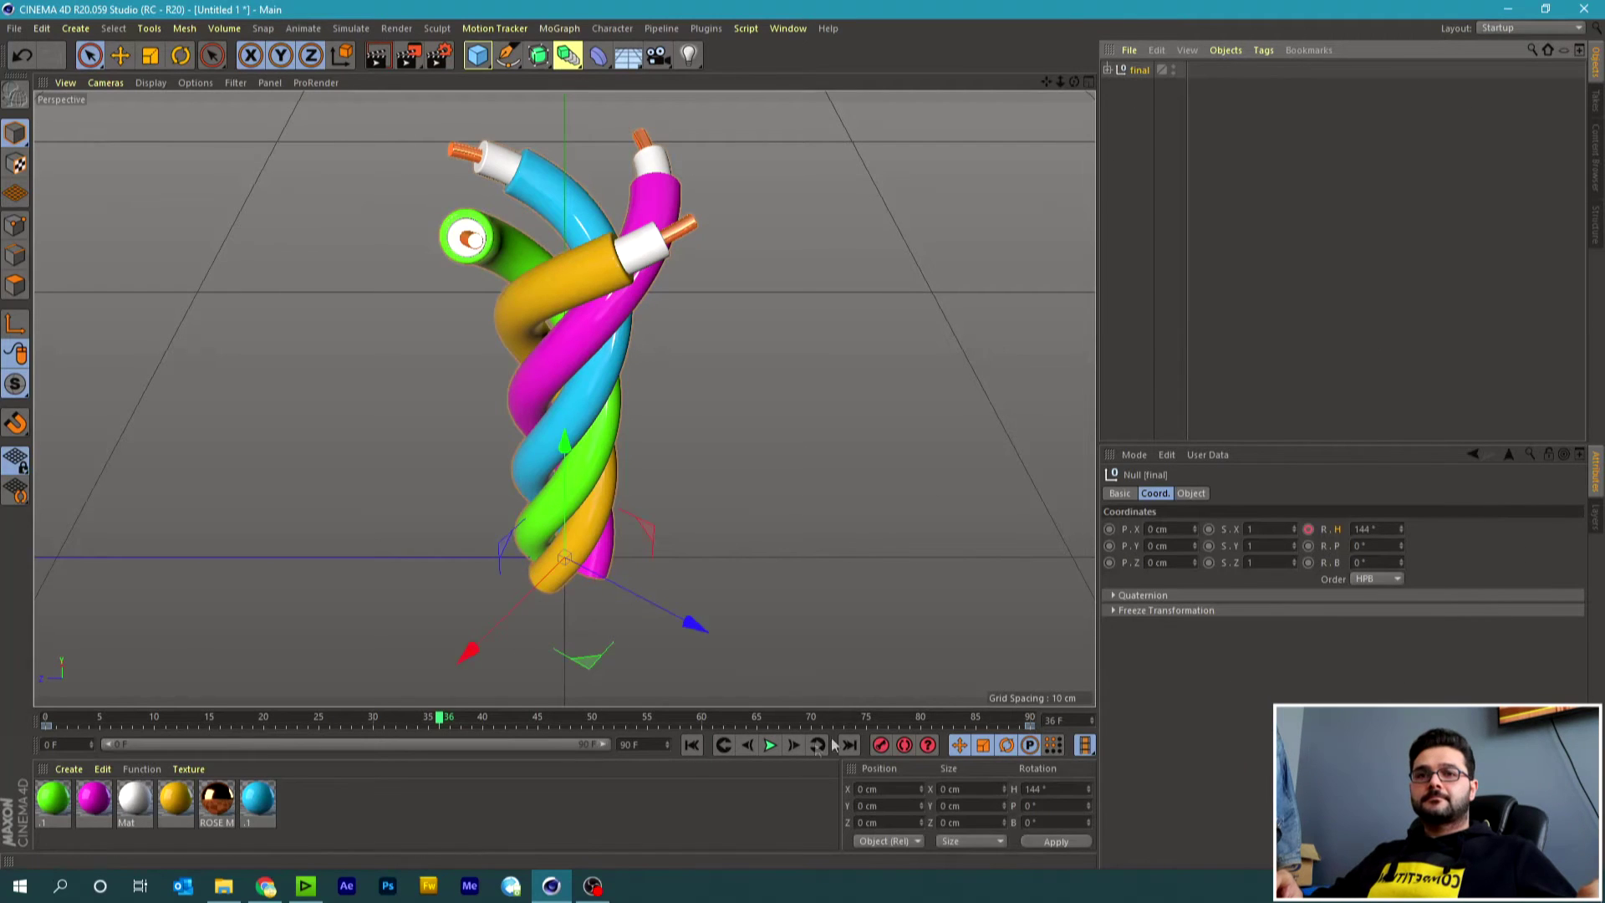
left_click(769, 746)
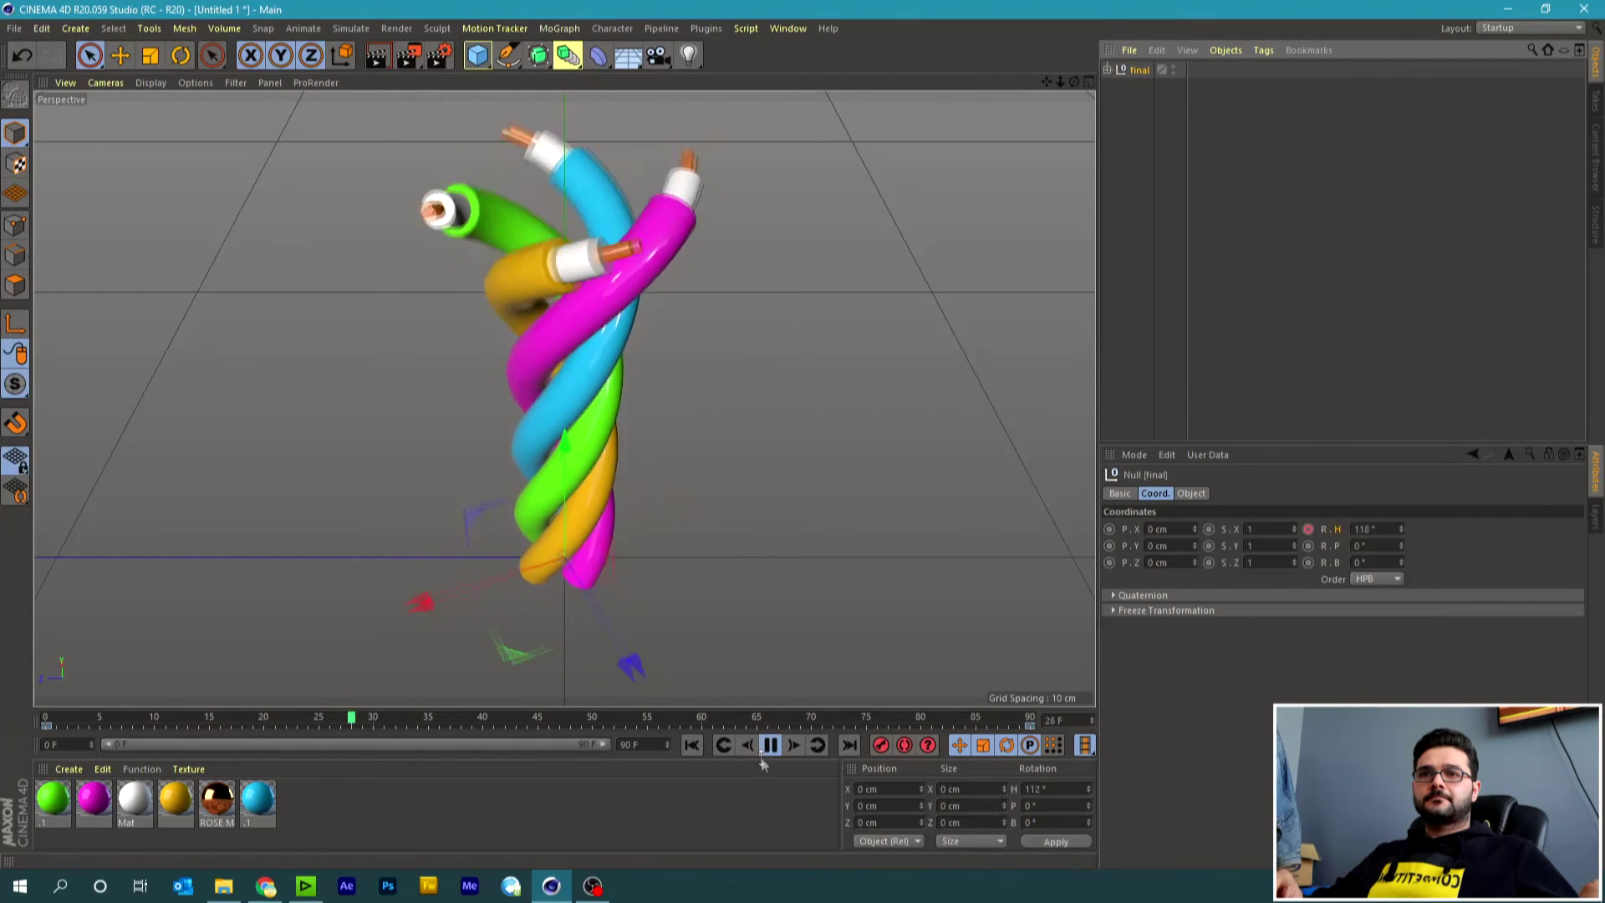
key("e")
left_click(768, 745)
left_click(693, 745)
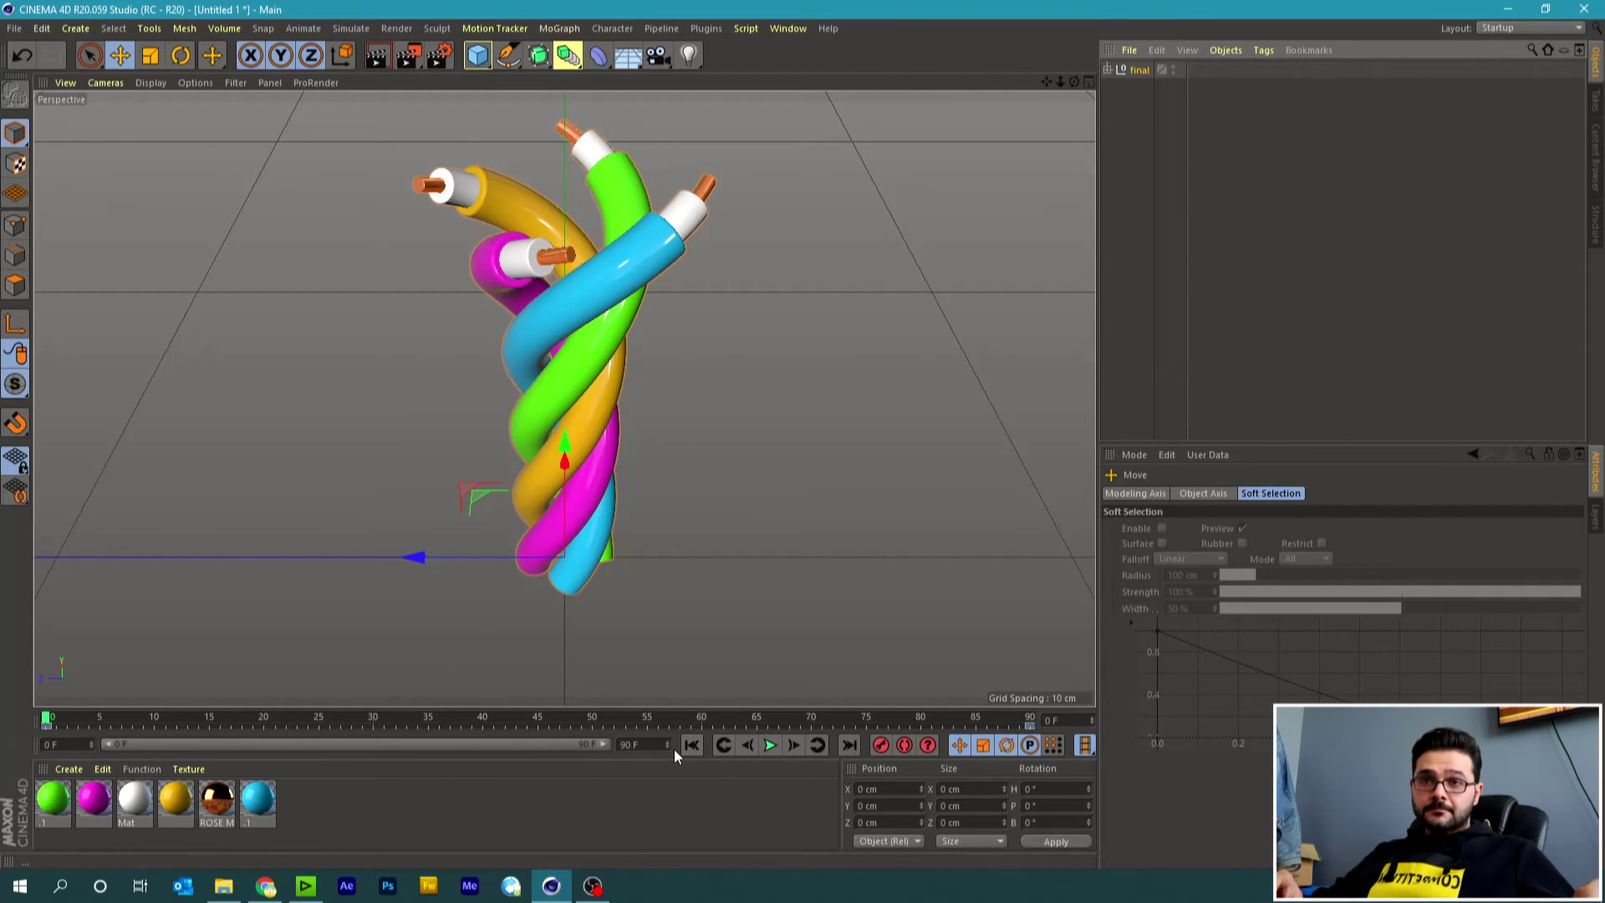
left_click(667, 748)
left_click(769, 746)
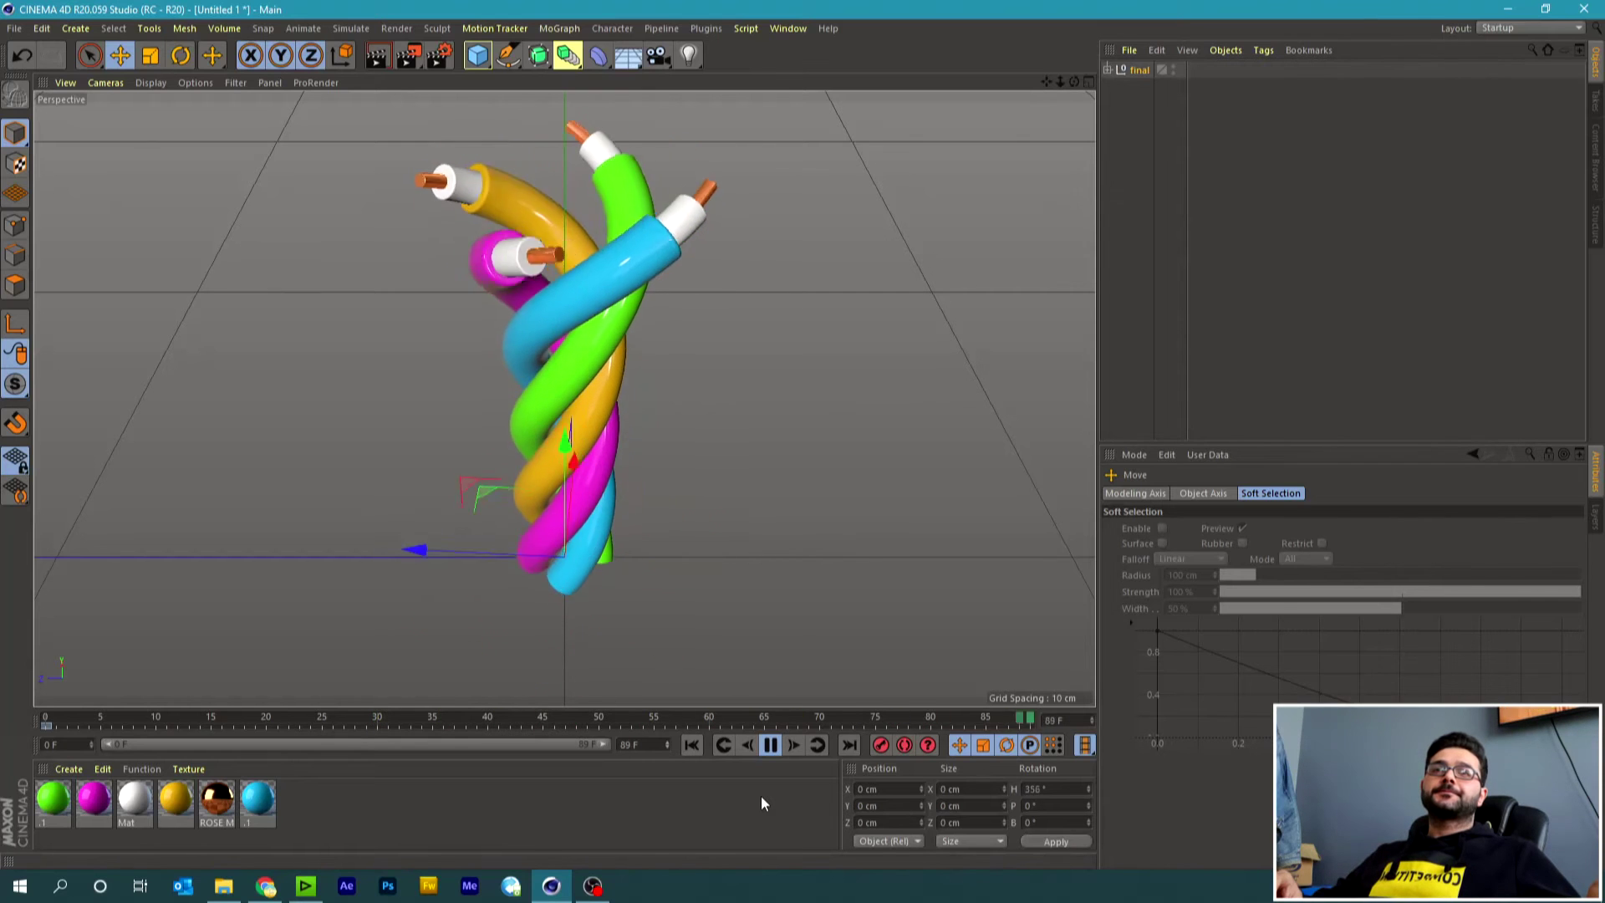
left_click(769, 745)
left_click(692, 745)
left_click(1119, 207)
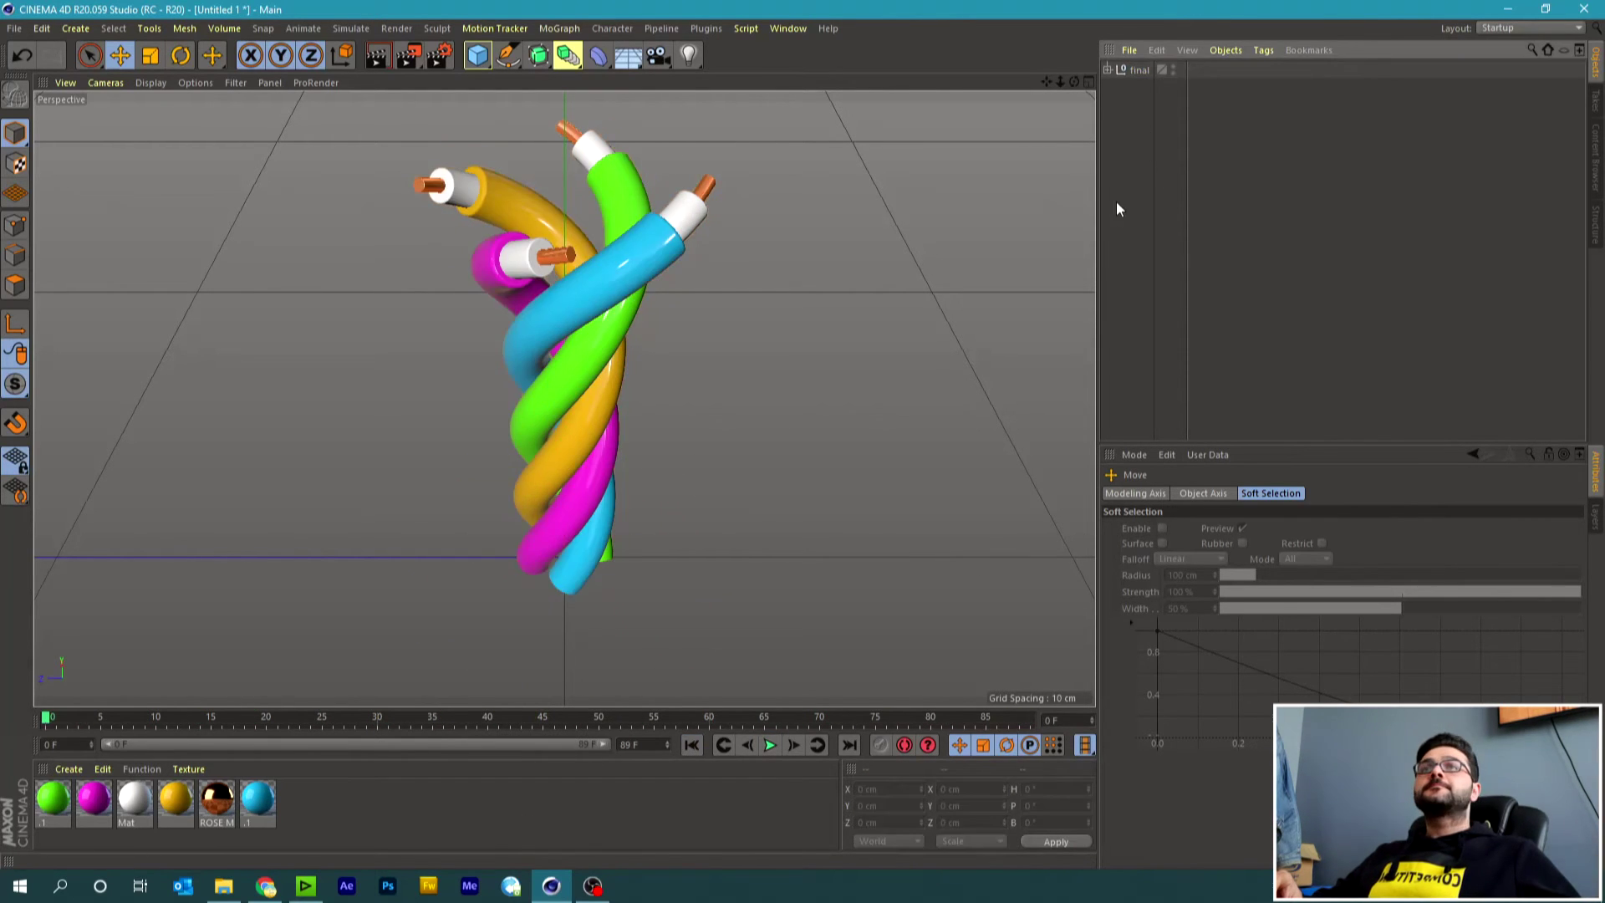
Add a standard camera, look through it, and orbit down to near eye level.
left_click(664, 57)
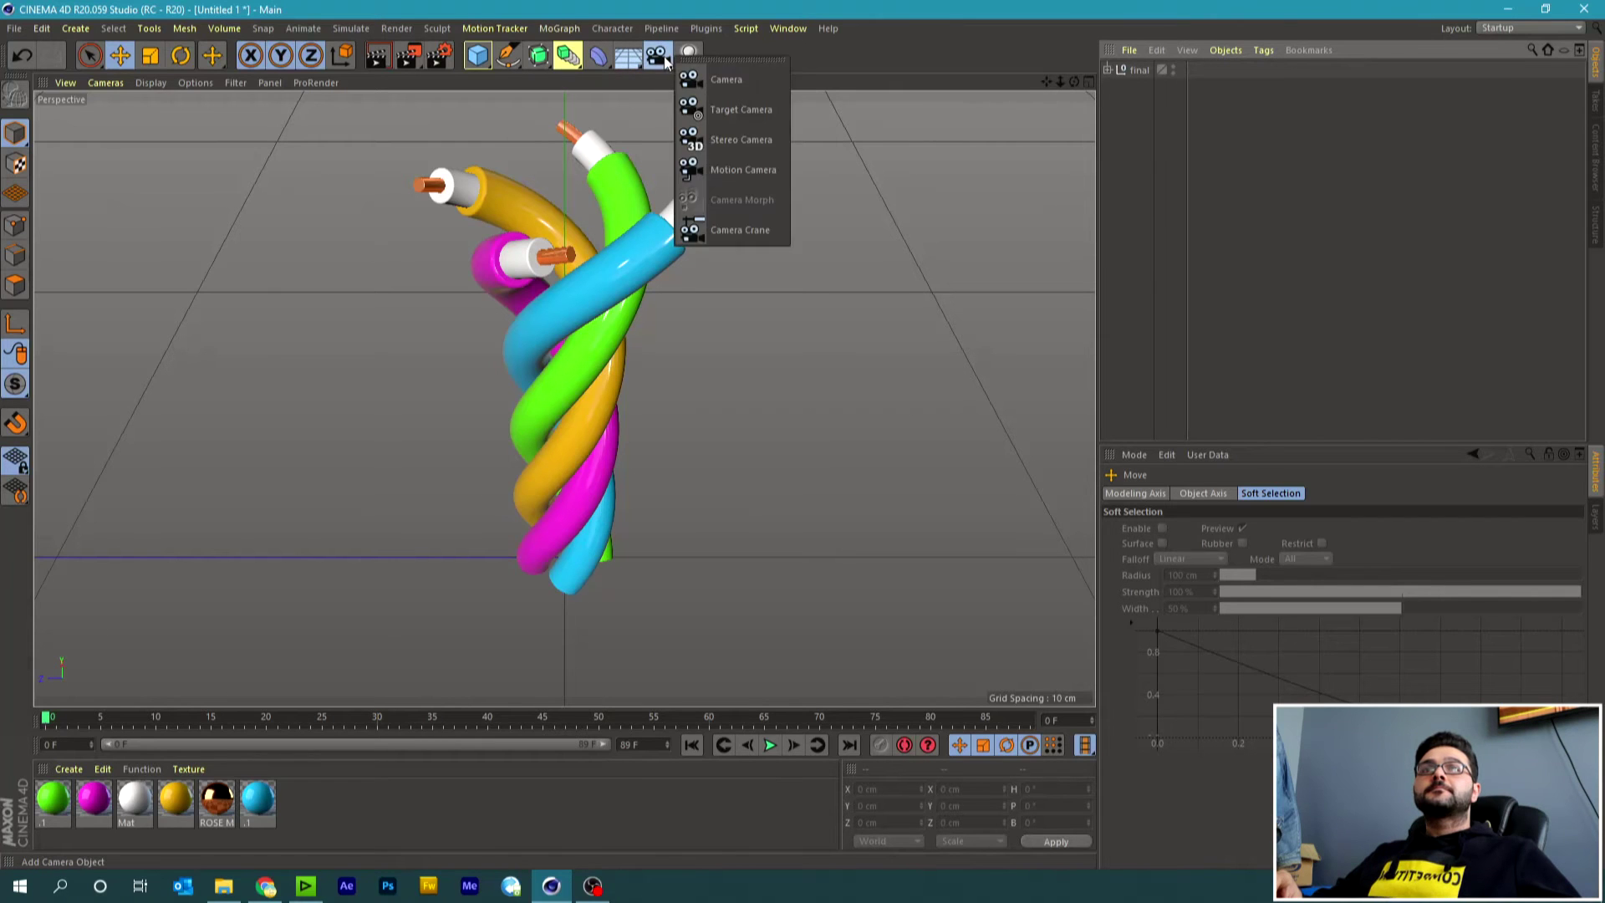
left_click(727, 77)
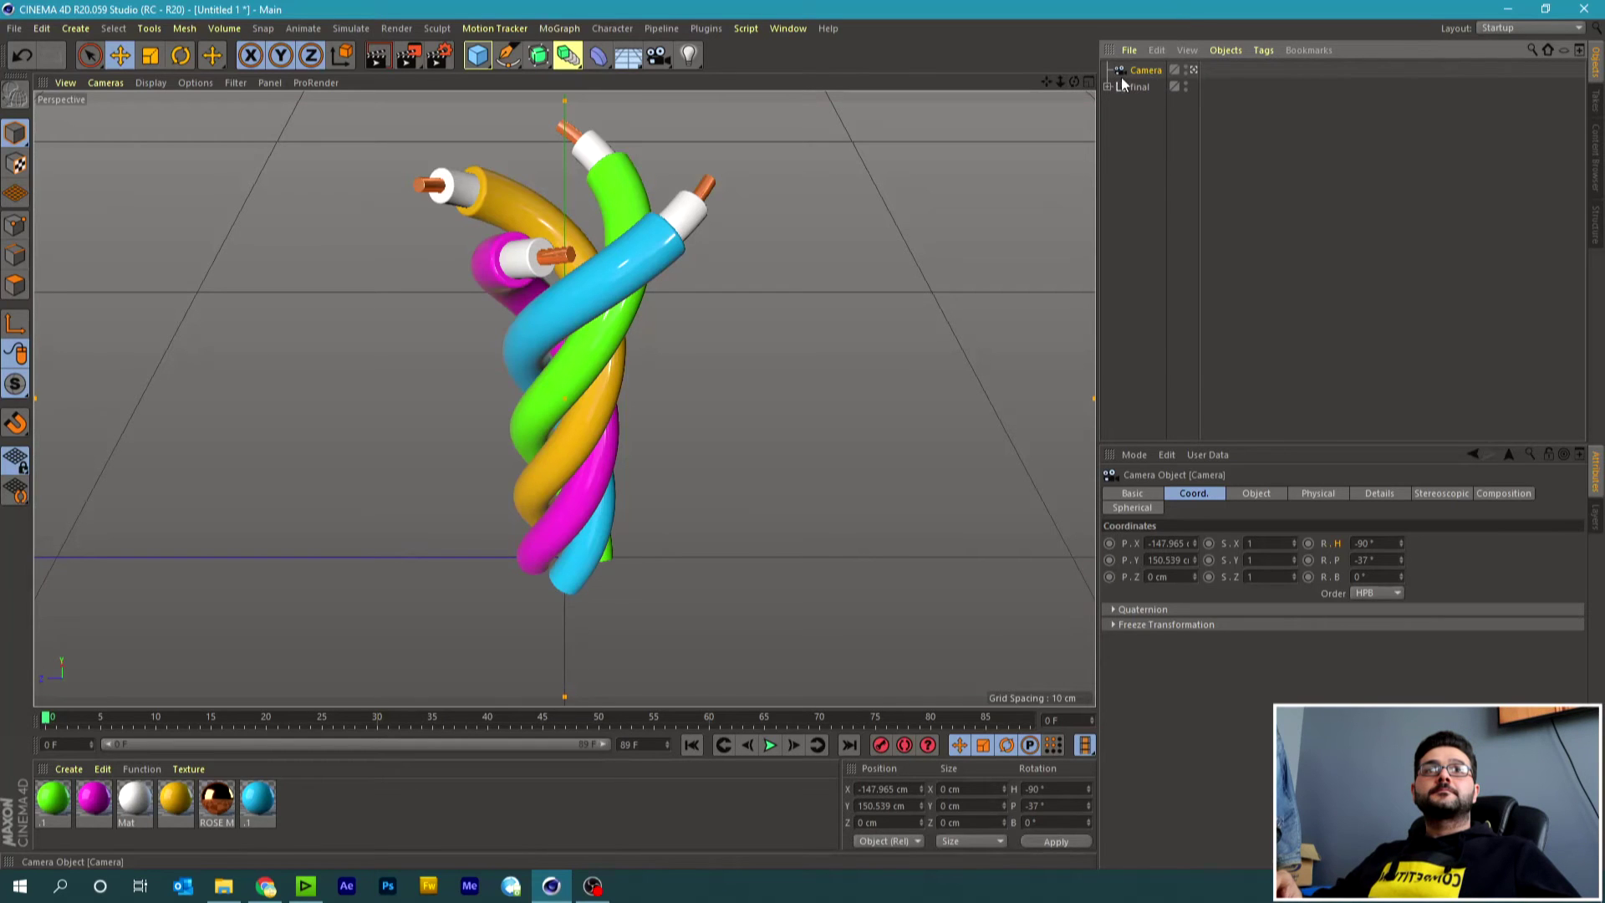
left_click(1193, 69)
left_click_drag(1074, 81, 1074, 150)
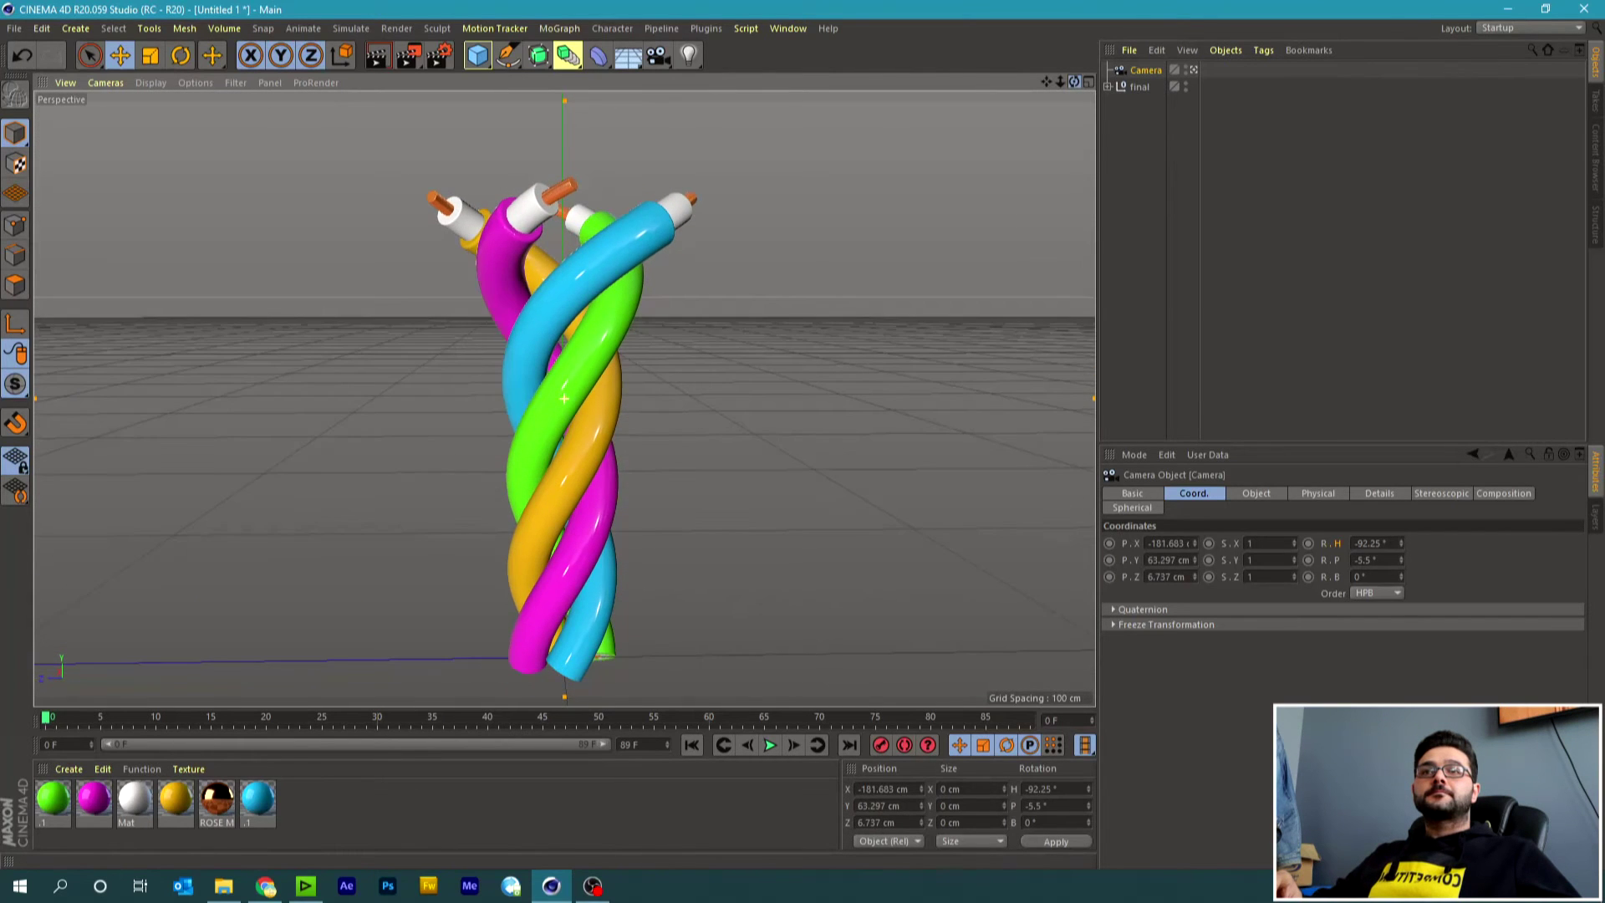
left_click_drag(1074, 81, 1048, 83)
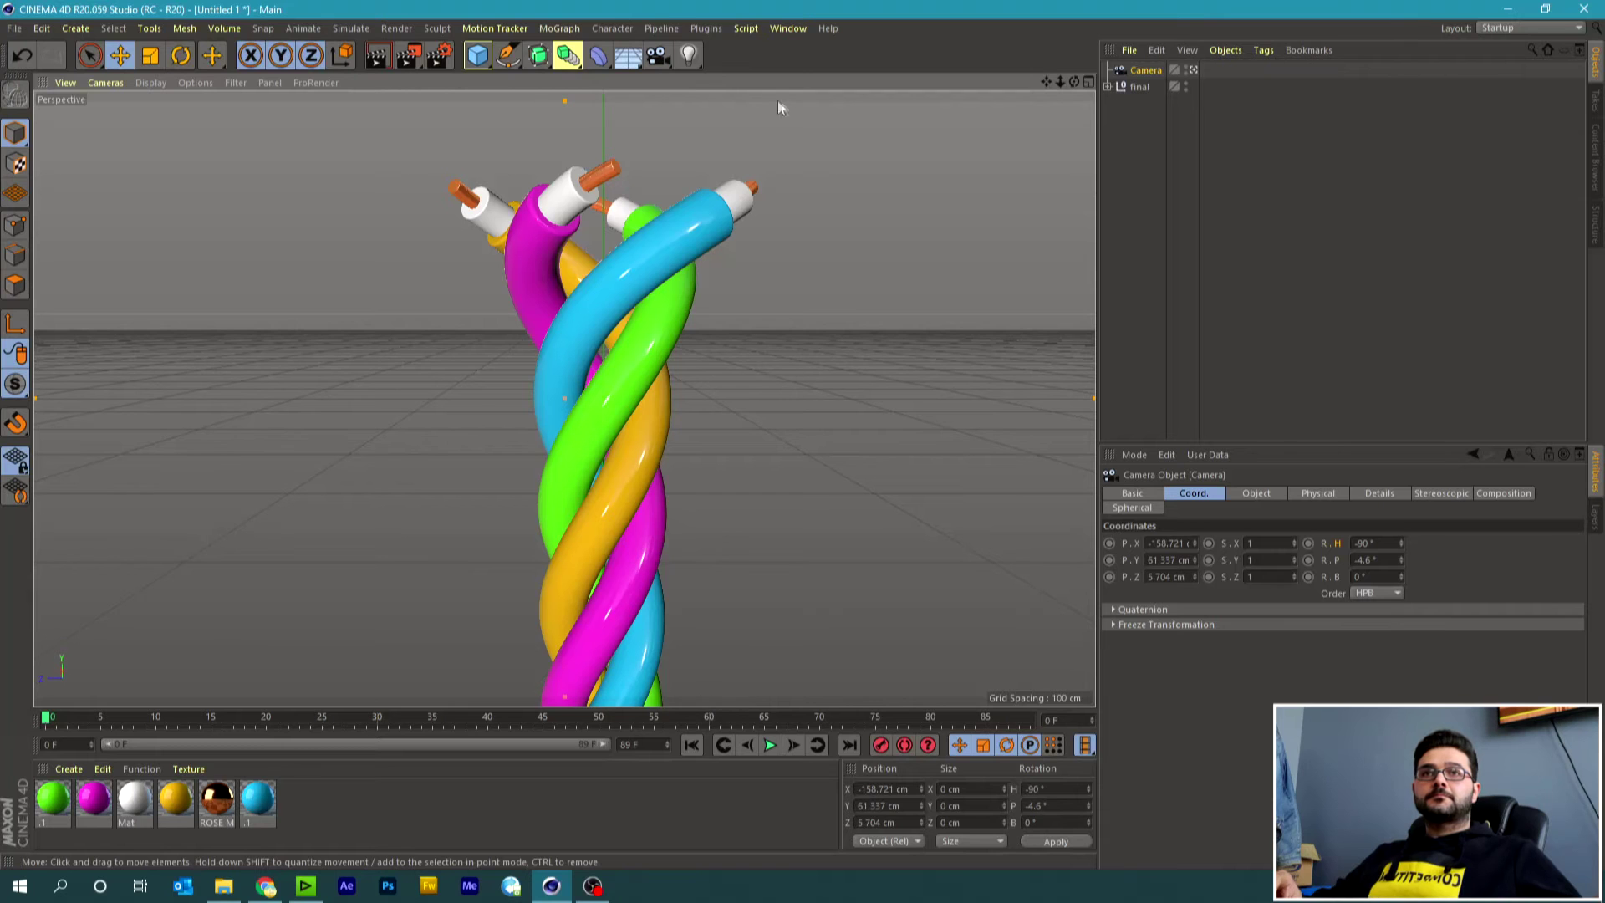
Play the animation through the camera and orbit to adjust the framing.
left_click(760, 747)
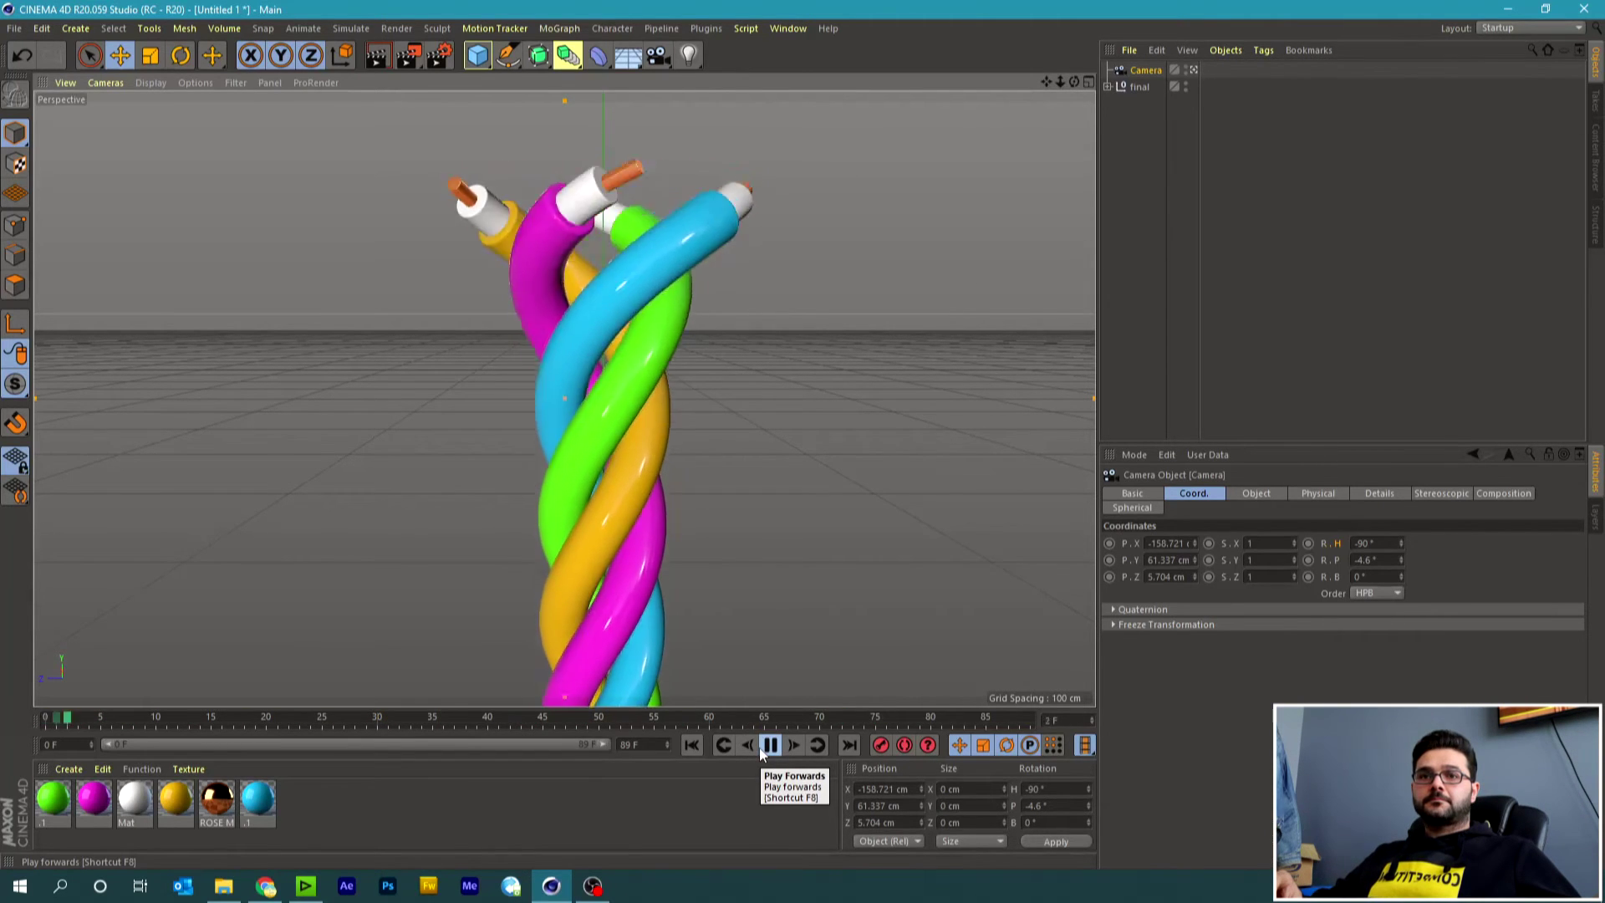
left_click(761, 748)
mouse_move(1074, 82)
left_mouse_down()
mouse_move(1081, 112)
mouse_move(1070, 84)
mouse_move(1049, 106)
left_mouse_up()
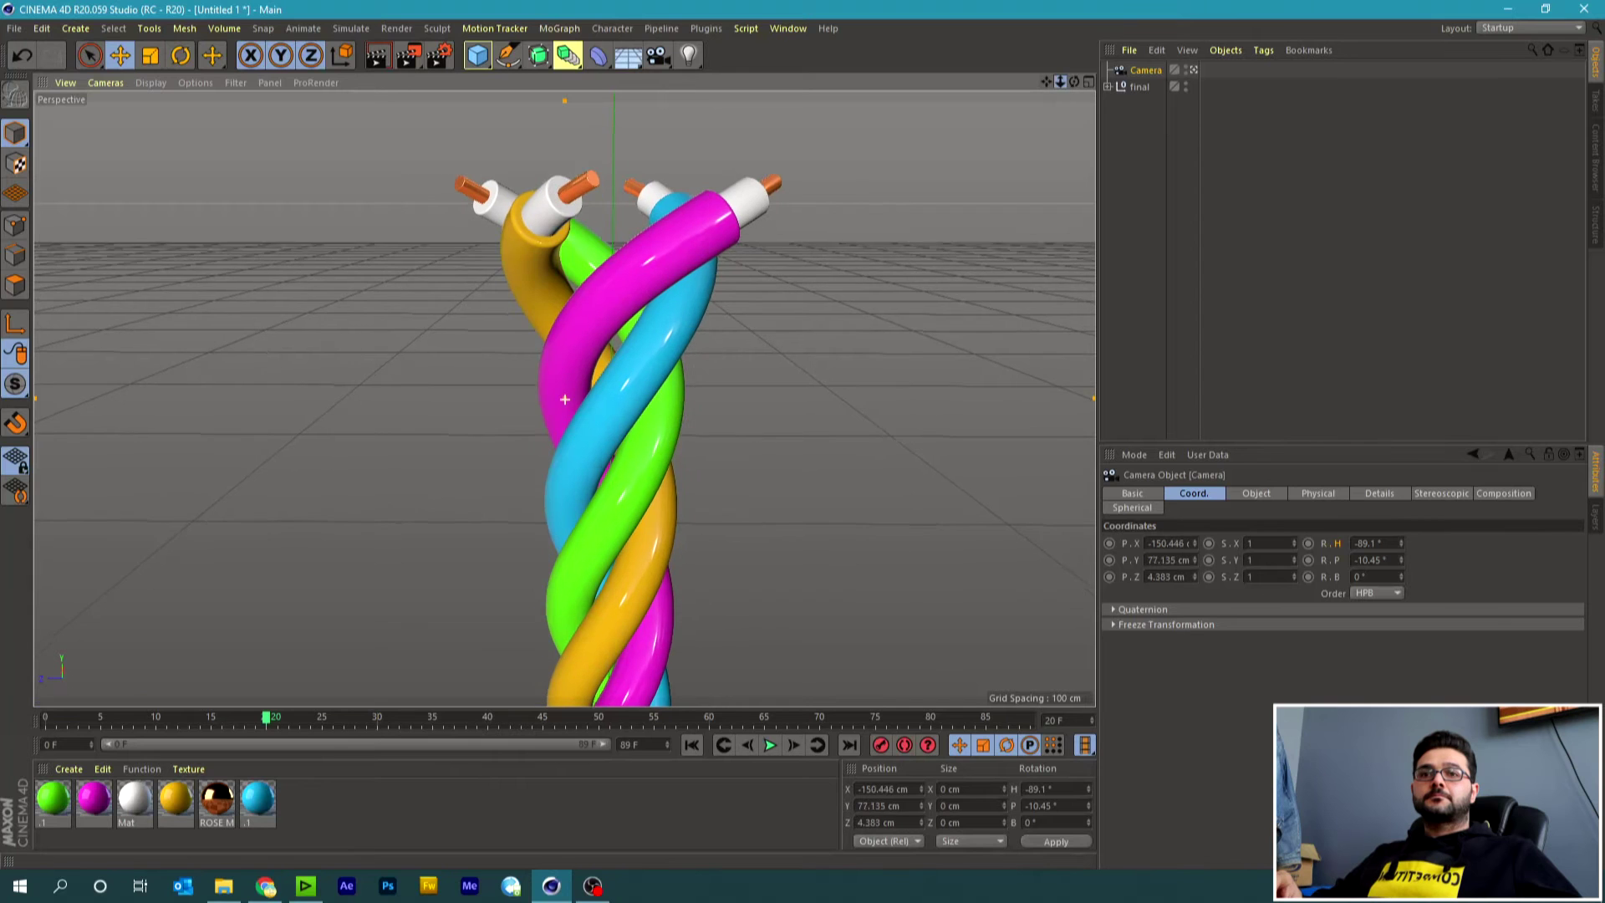
left_click(771, 755)
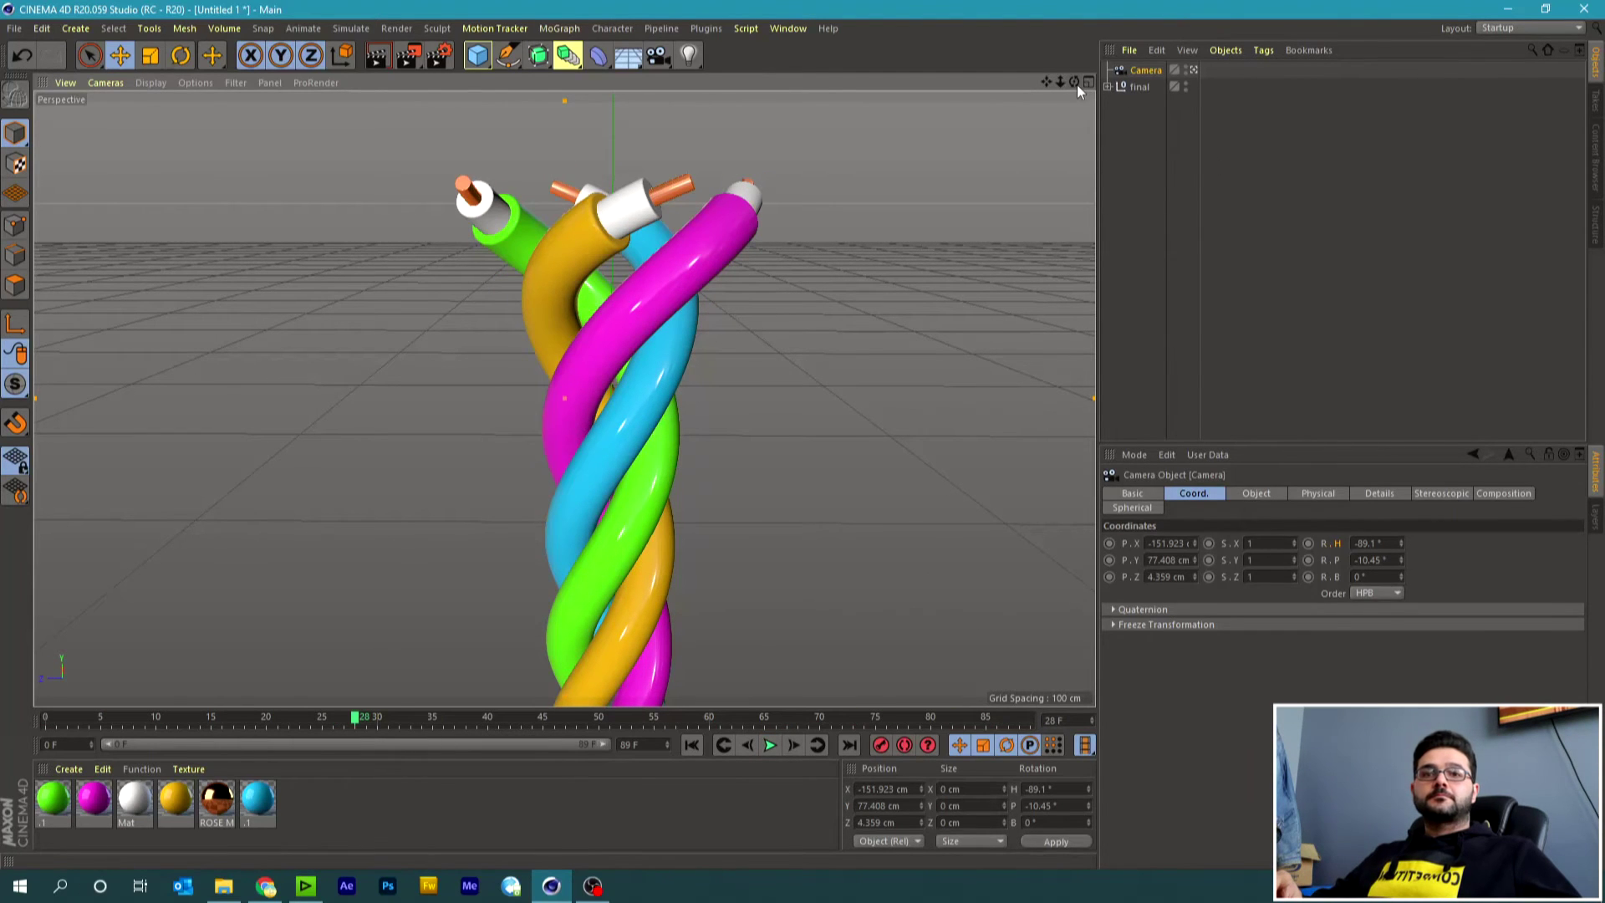
left_click_drag(1074, 81, 1057, 81)
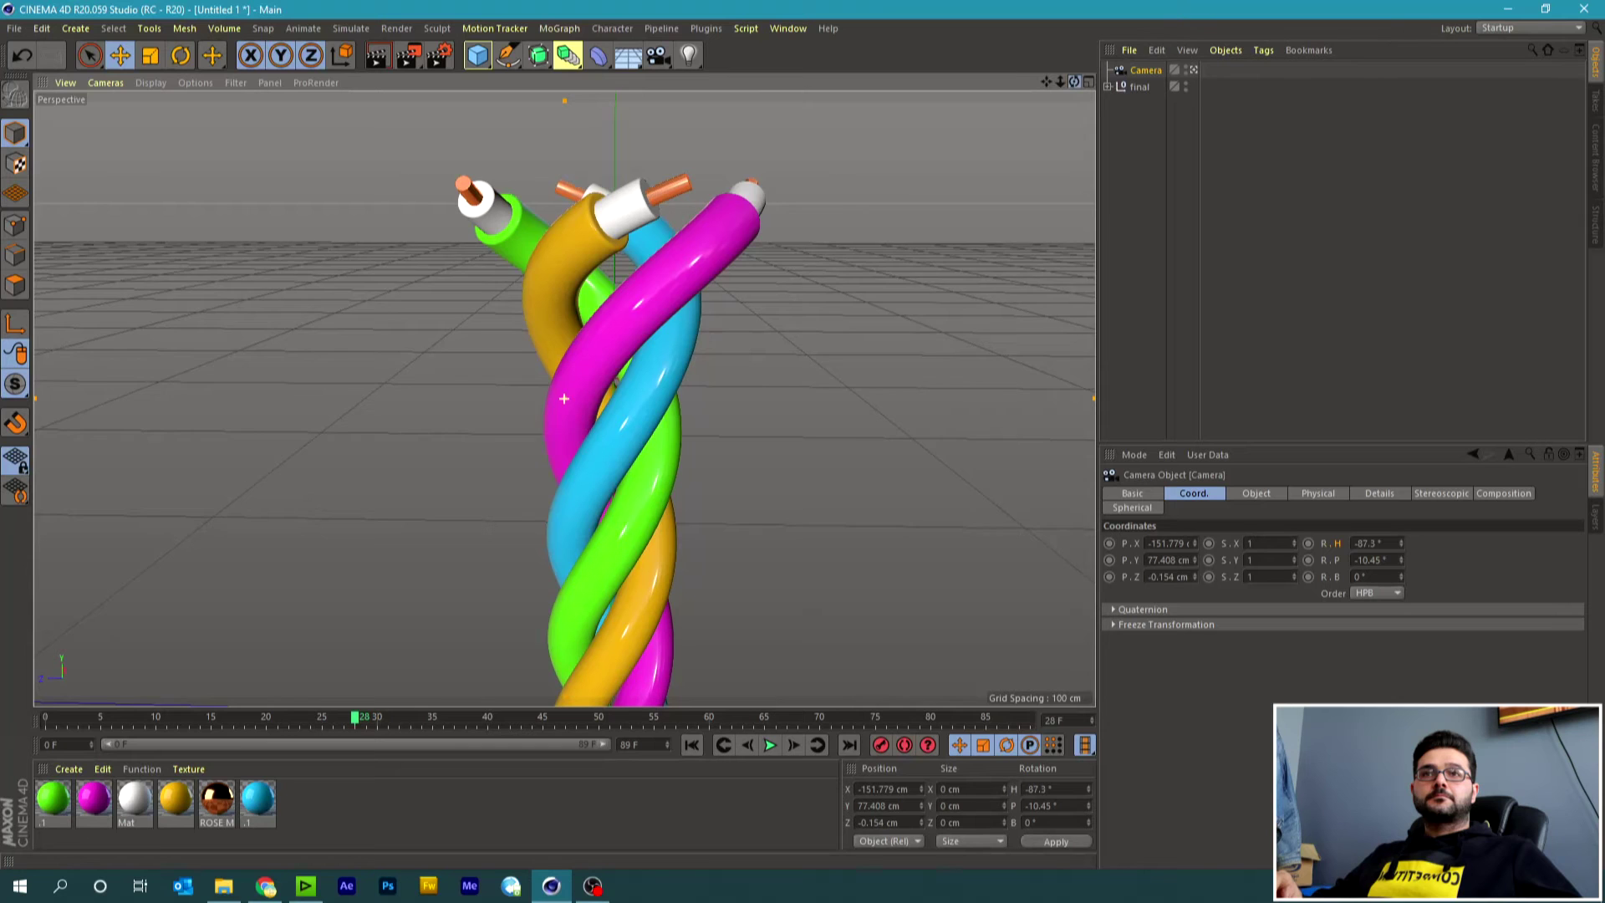
Set the camera heading to -90° and its pitch to 0°.
type("-90")
key("Return")
double_click(1059, 805)
type("0")
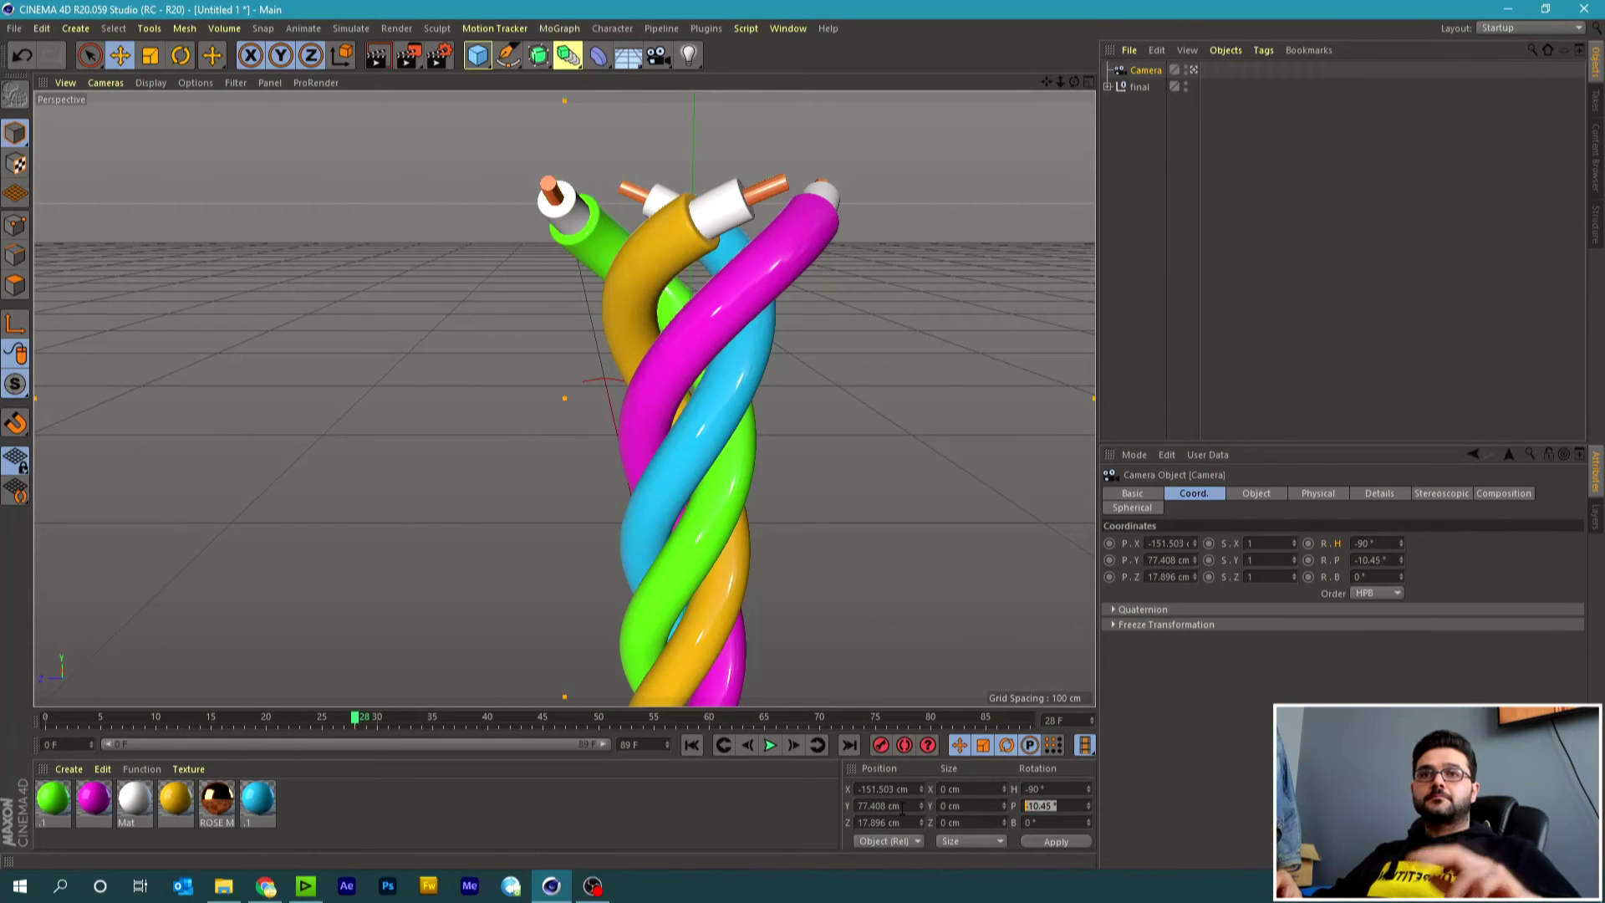
key("Return")
Pan and zoom out to reframe the cables, then deselect the camera.
mouse_move(1060, 87)
left_mouse_down()
mouse_move(1060, 109)
mouse_move(987, 81)
mouse_move(1036, 81)
left_mouse_up()
scroll(566, 396, "up", 1)
scroll(566, 396, "up", 2)
scroll(566, 396, "up", 3)
scroll(595, 398, "up", 2)
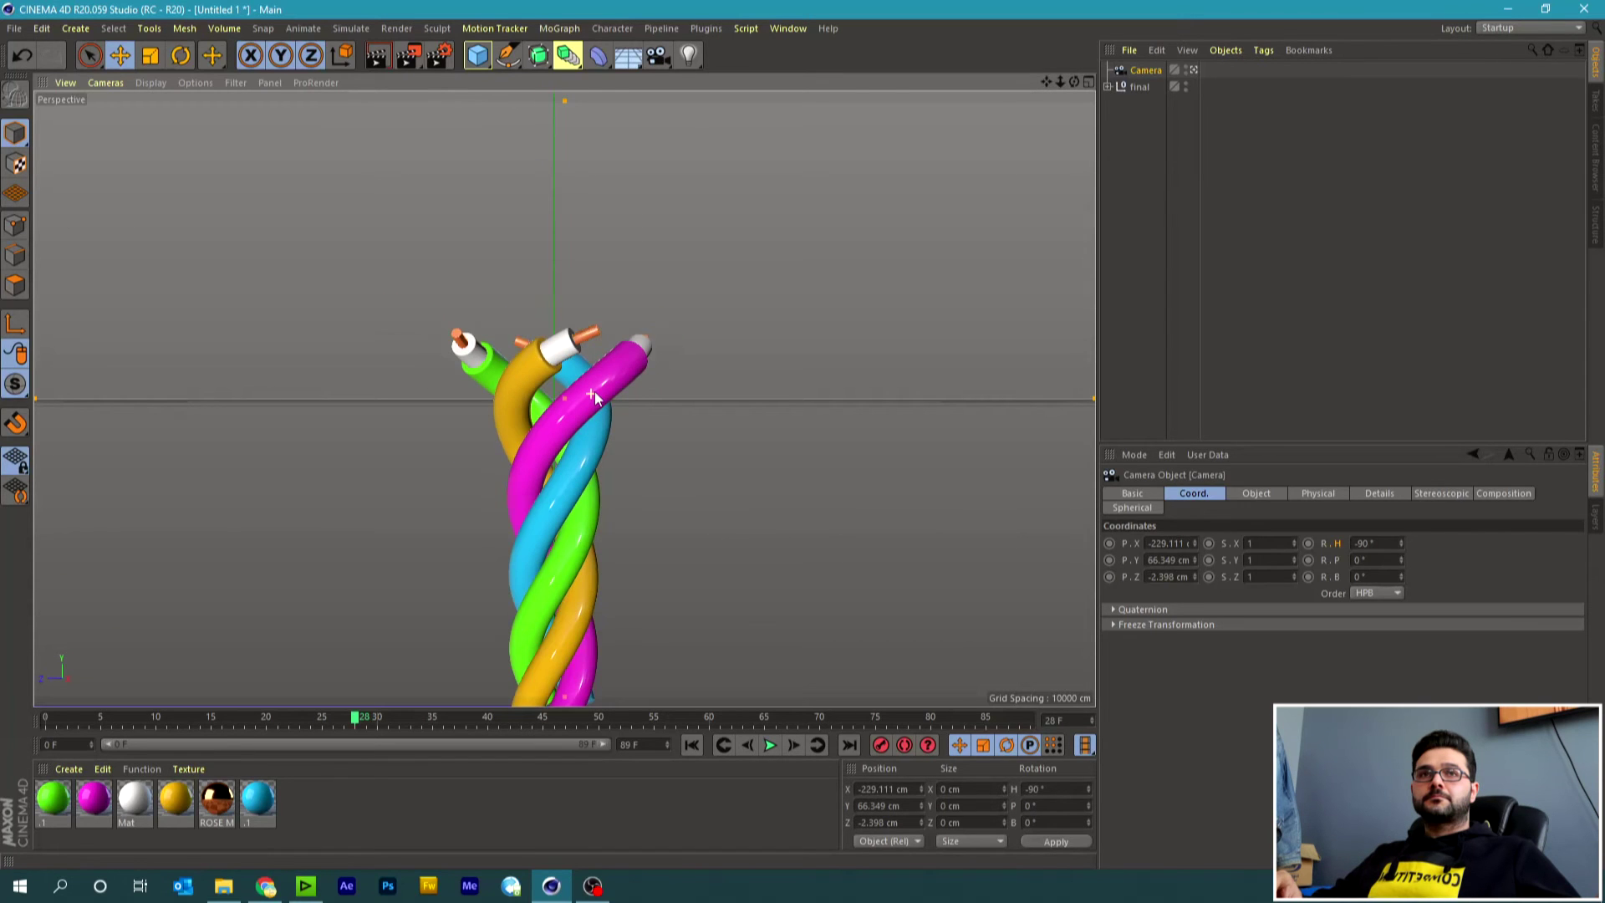
left_click(1358, 255)
left_click(1194, 69)
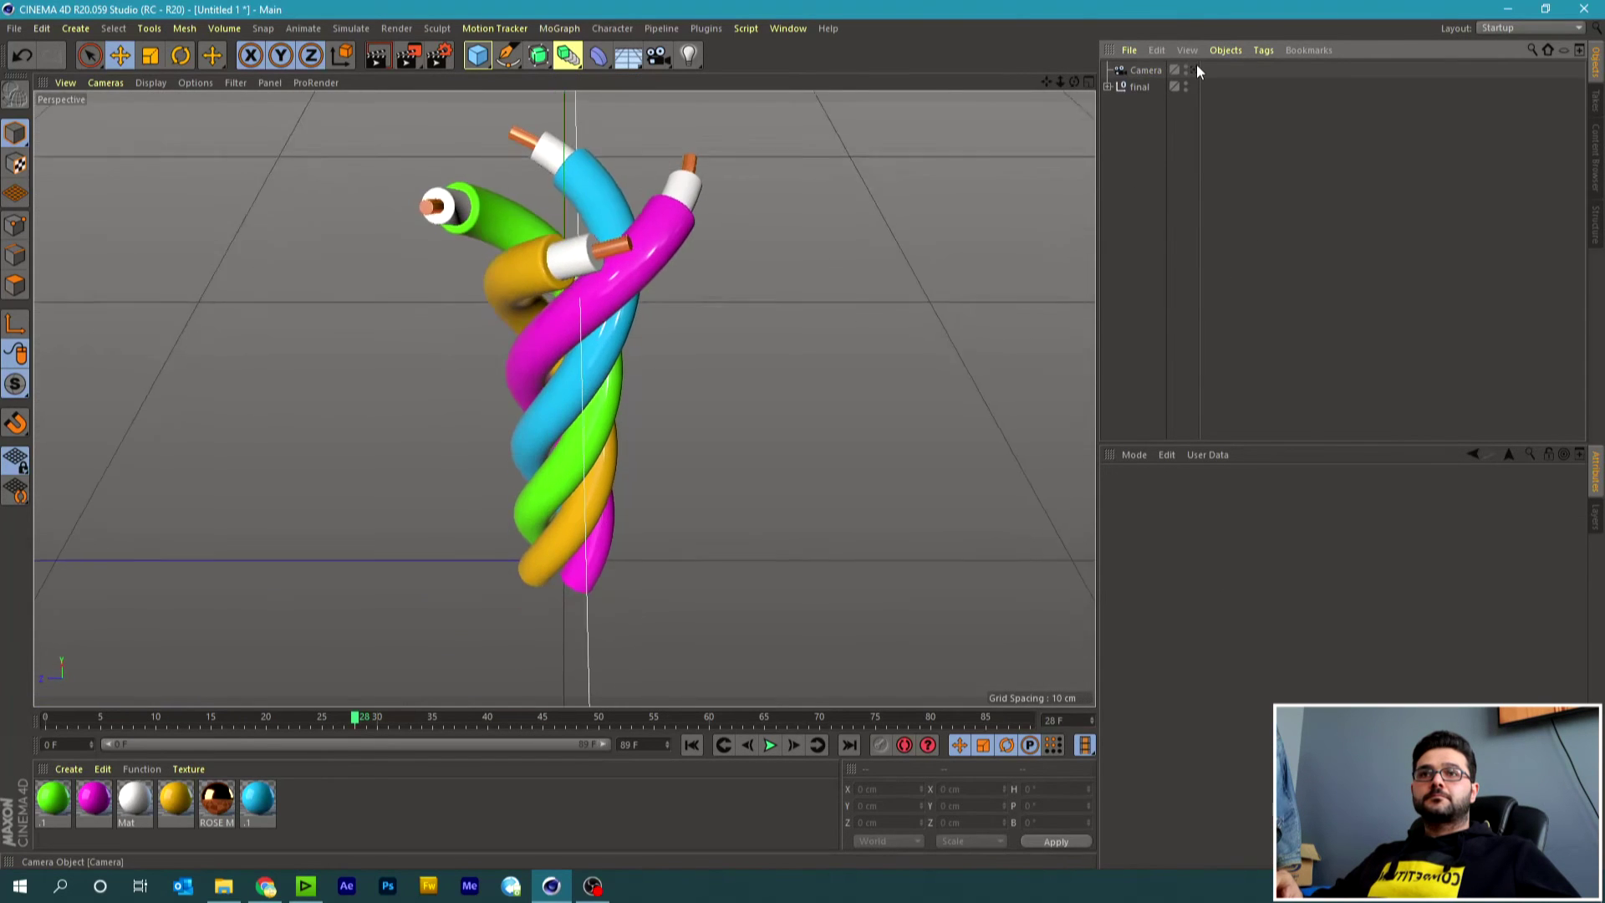
Raise the cables in the camera framing, then zoom around in the editor view.
left_click(1196, 69)
mouse_move(1045, 81)
left_mouse_down()
mouse_move(1045, 33)
mouse_move(1045, 125)
mouse_move(1086, 81)
mouse_move(1070, 80)
left_mouse_up()
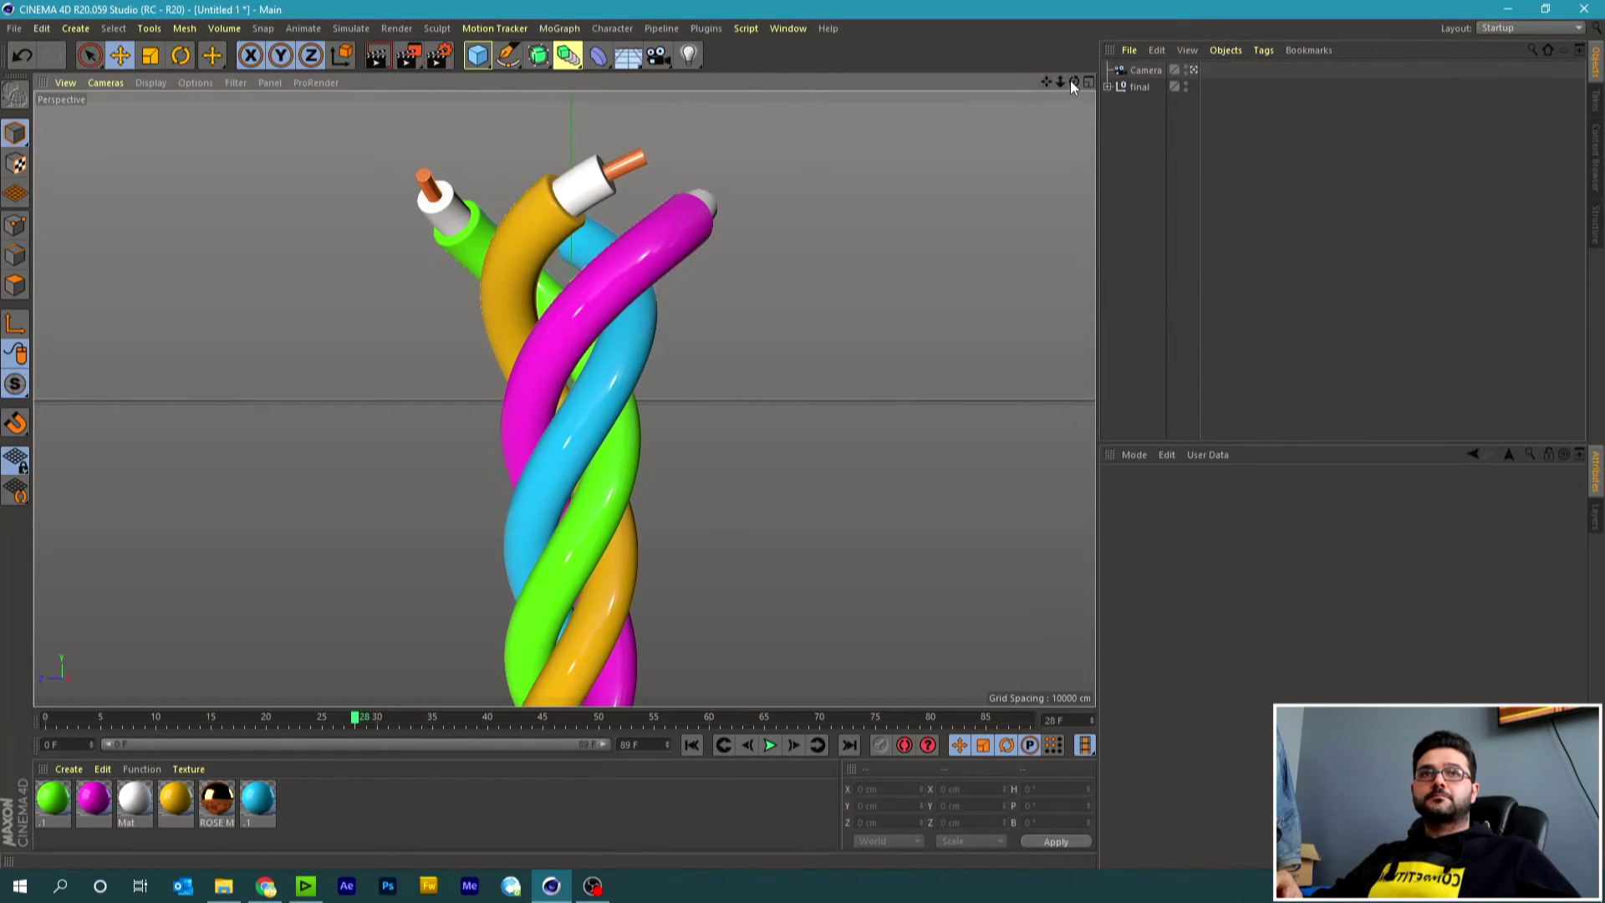
left_click(1194, 69)
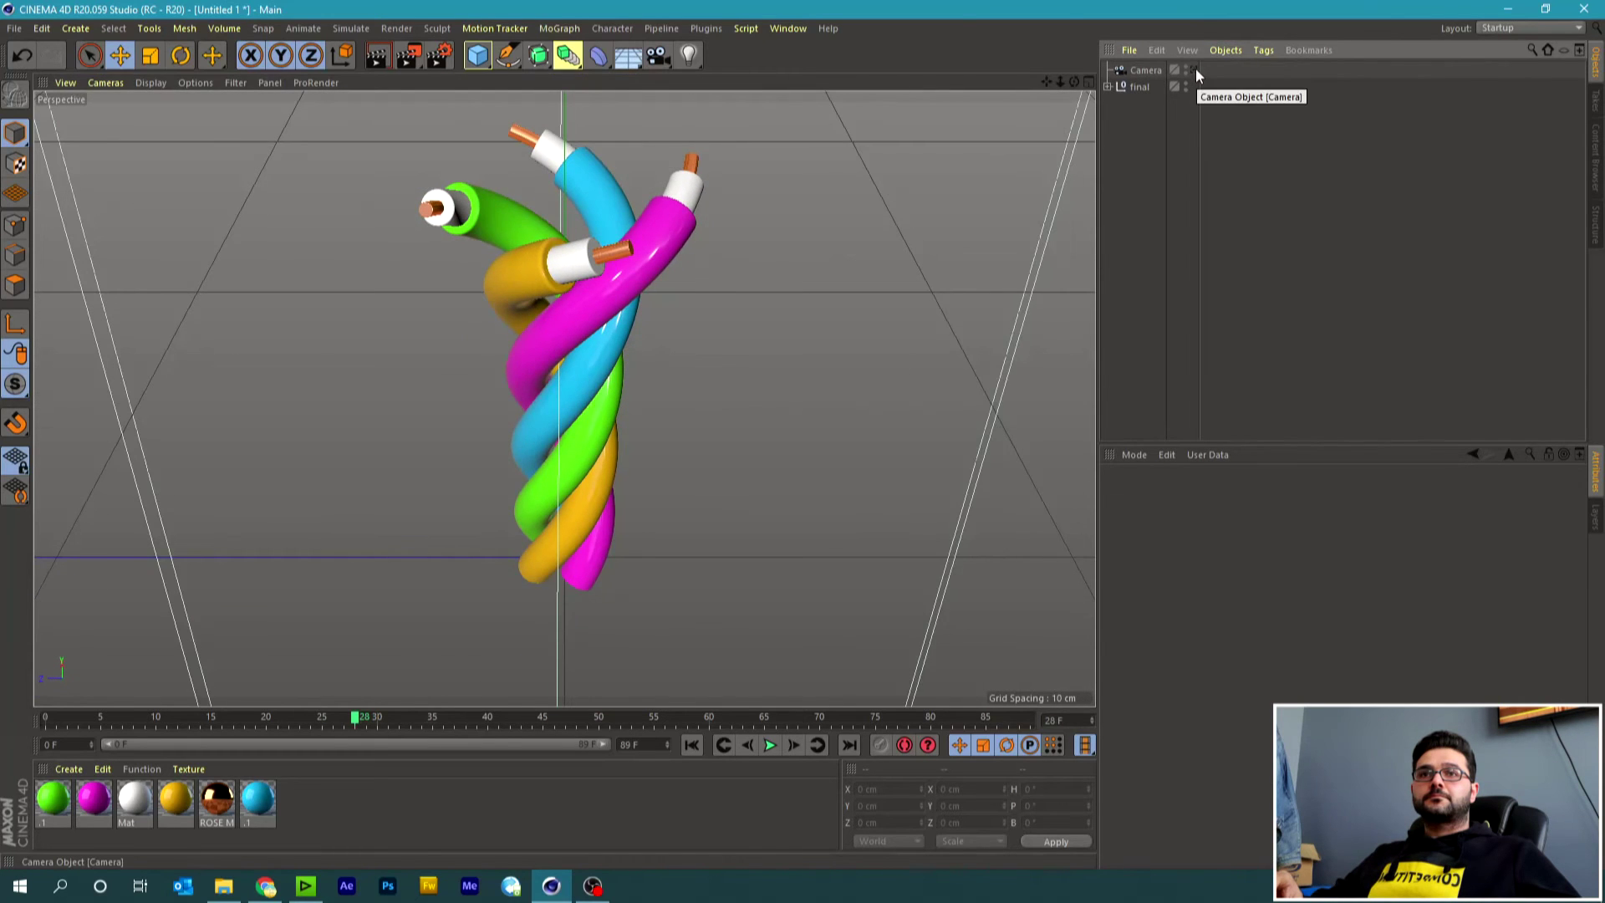
scroll(942, 224, "down", 5)
scroll(960, 208, "down", 3)
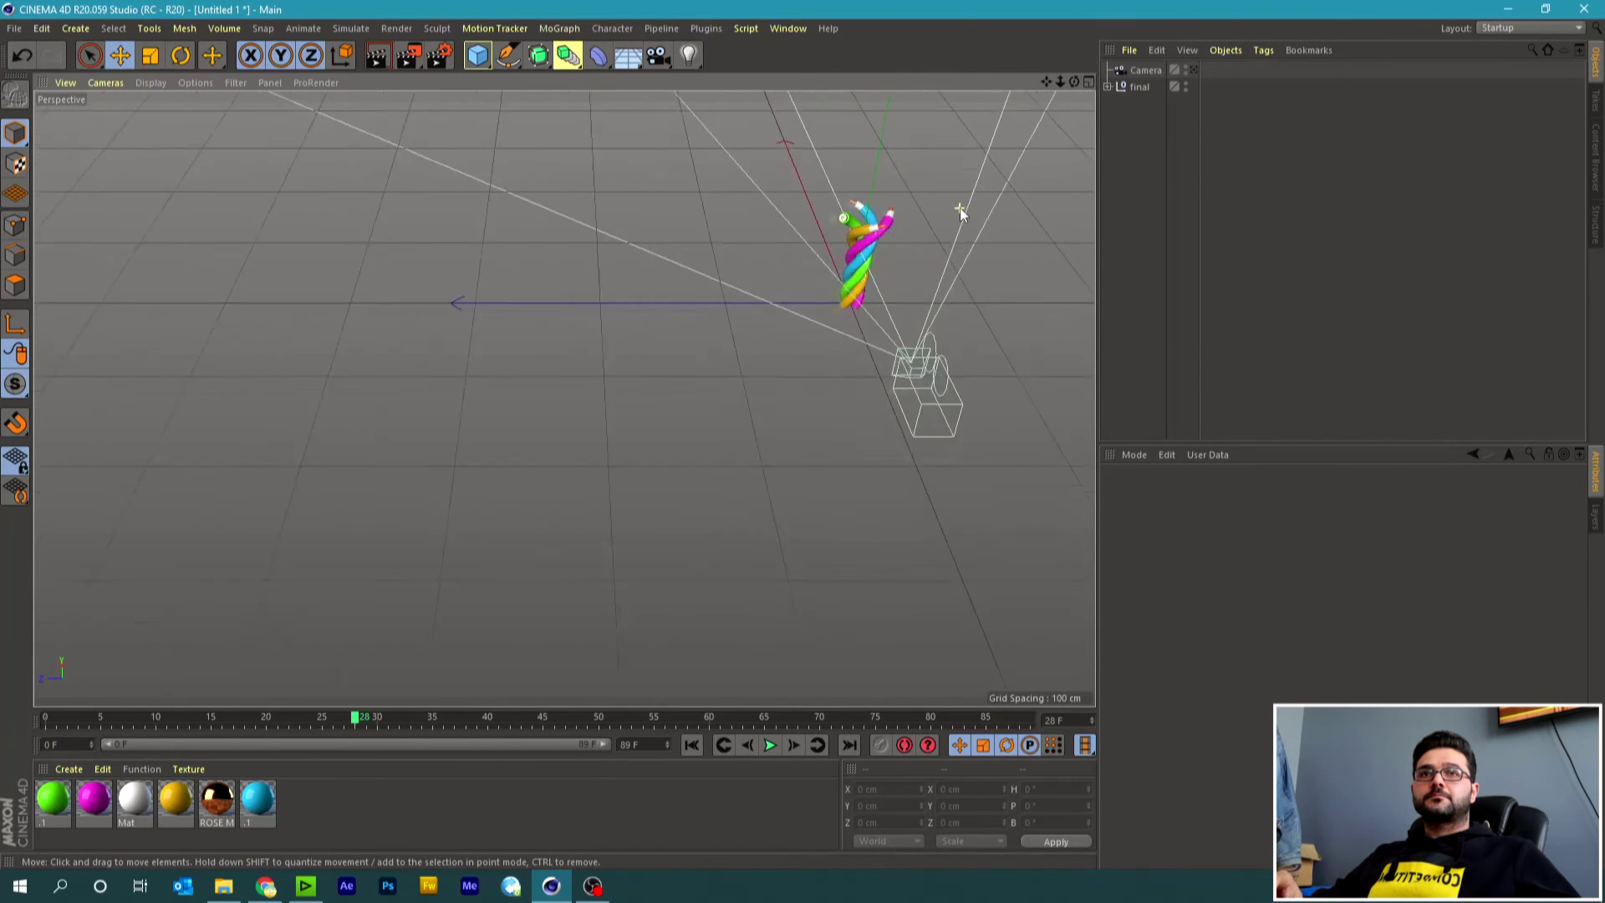
scroll(986, 192, "up", 3)
scroll(1015, 146, "up", 5)
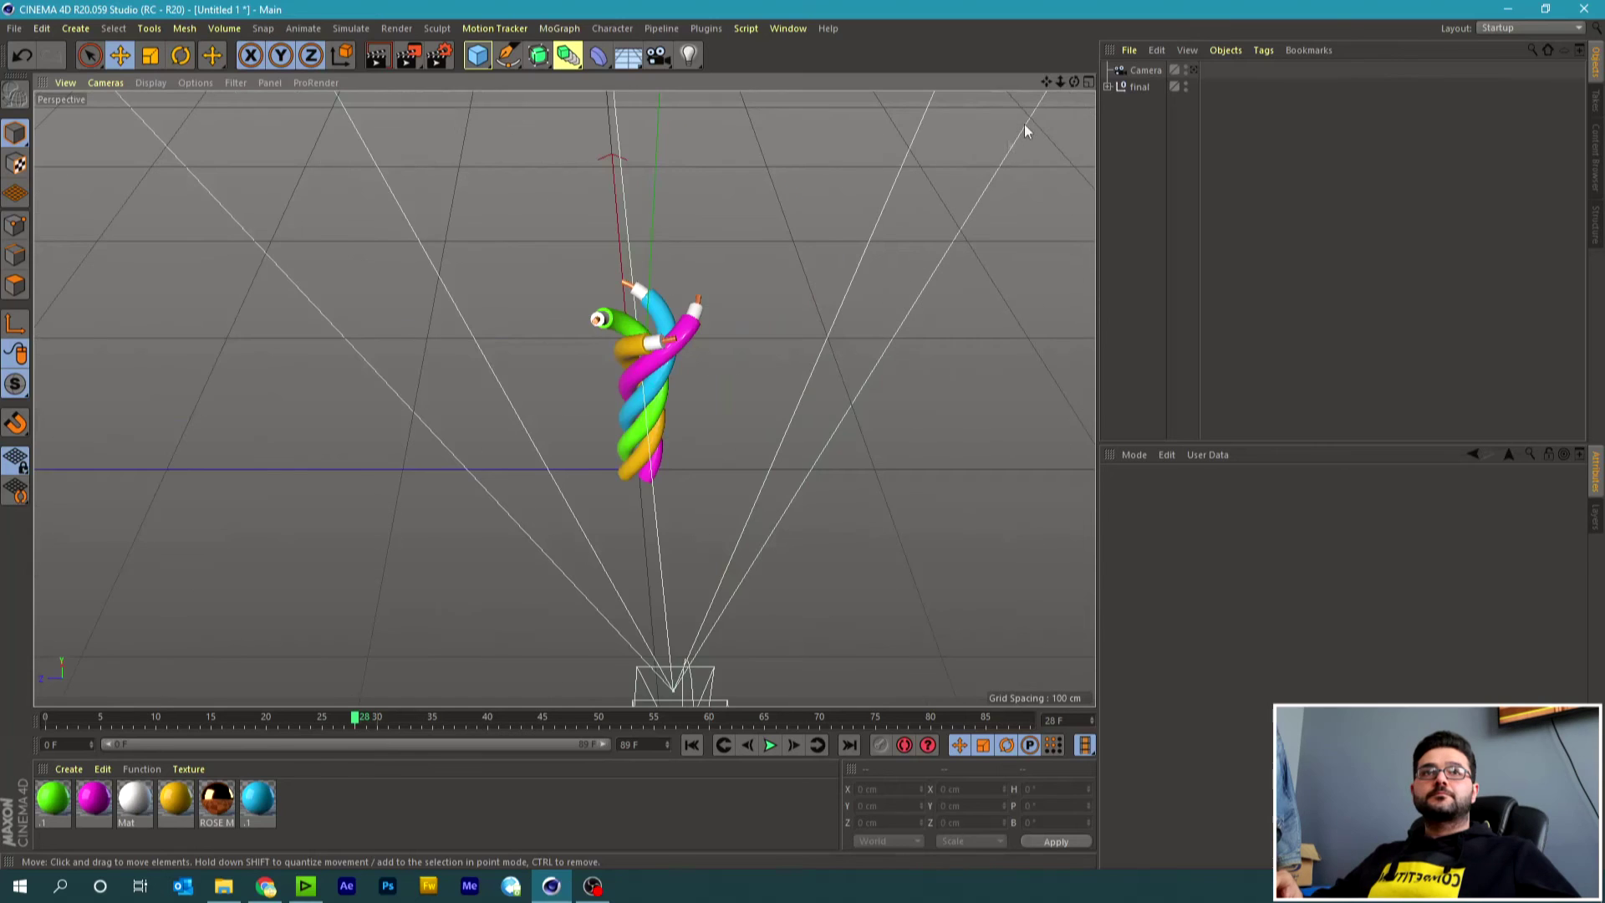
Give the camera a 50 mm Normal Lens and dolly it back through the camera view.
left_click(1025, 123)
left_click(1318, 494)
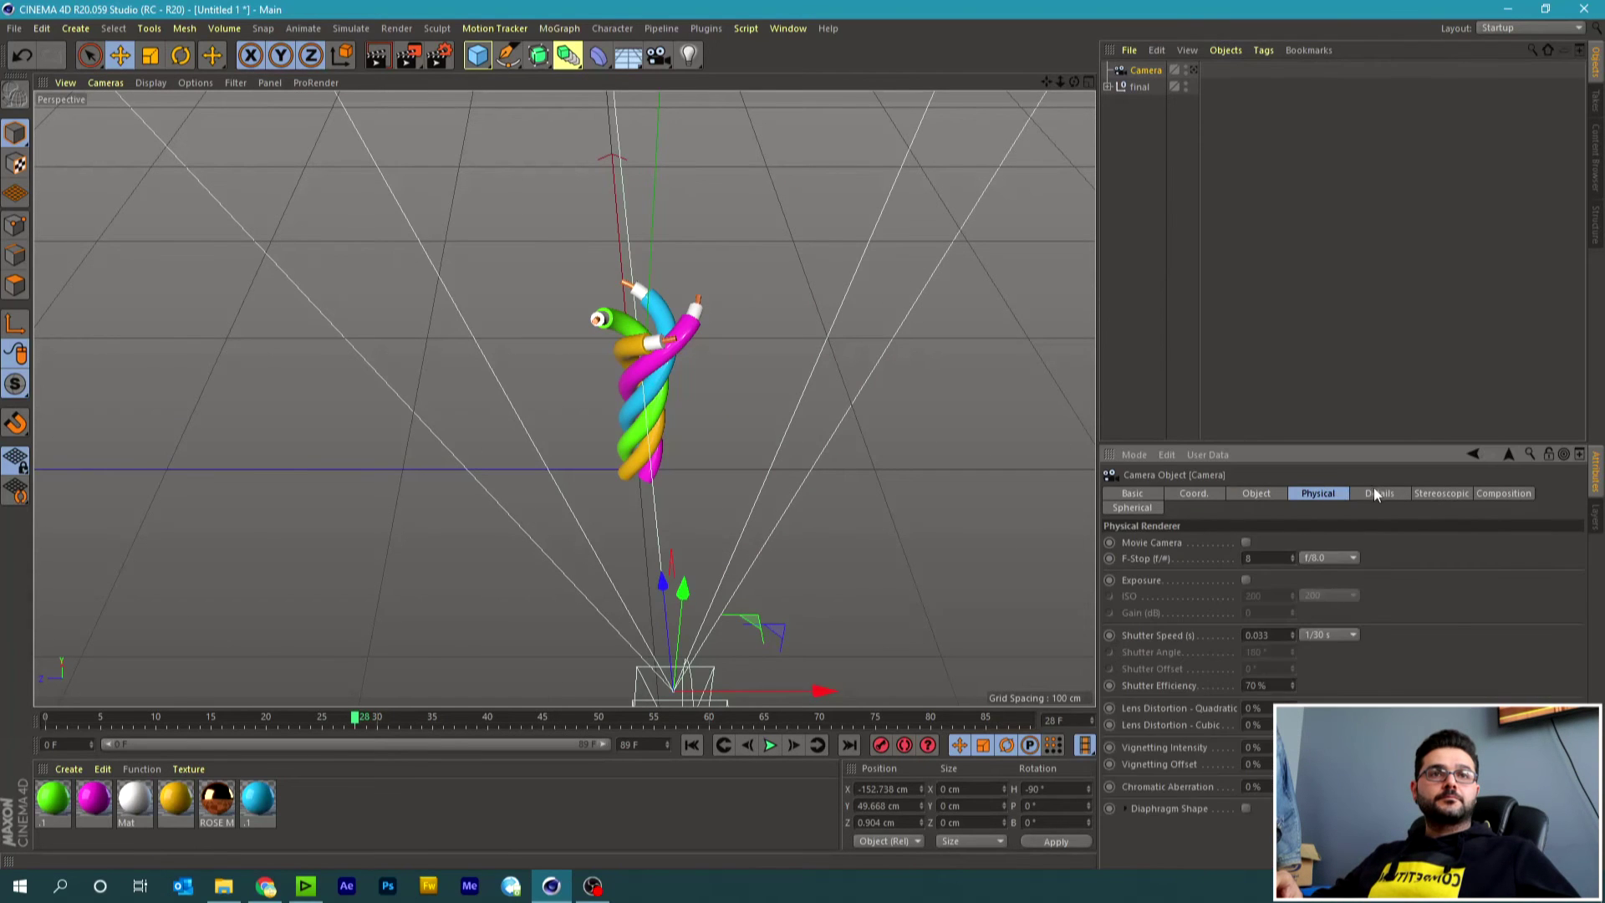
left_click(1267, 495)
left_click(1379, 565)
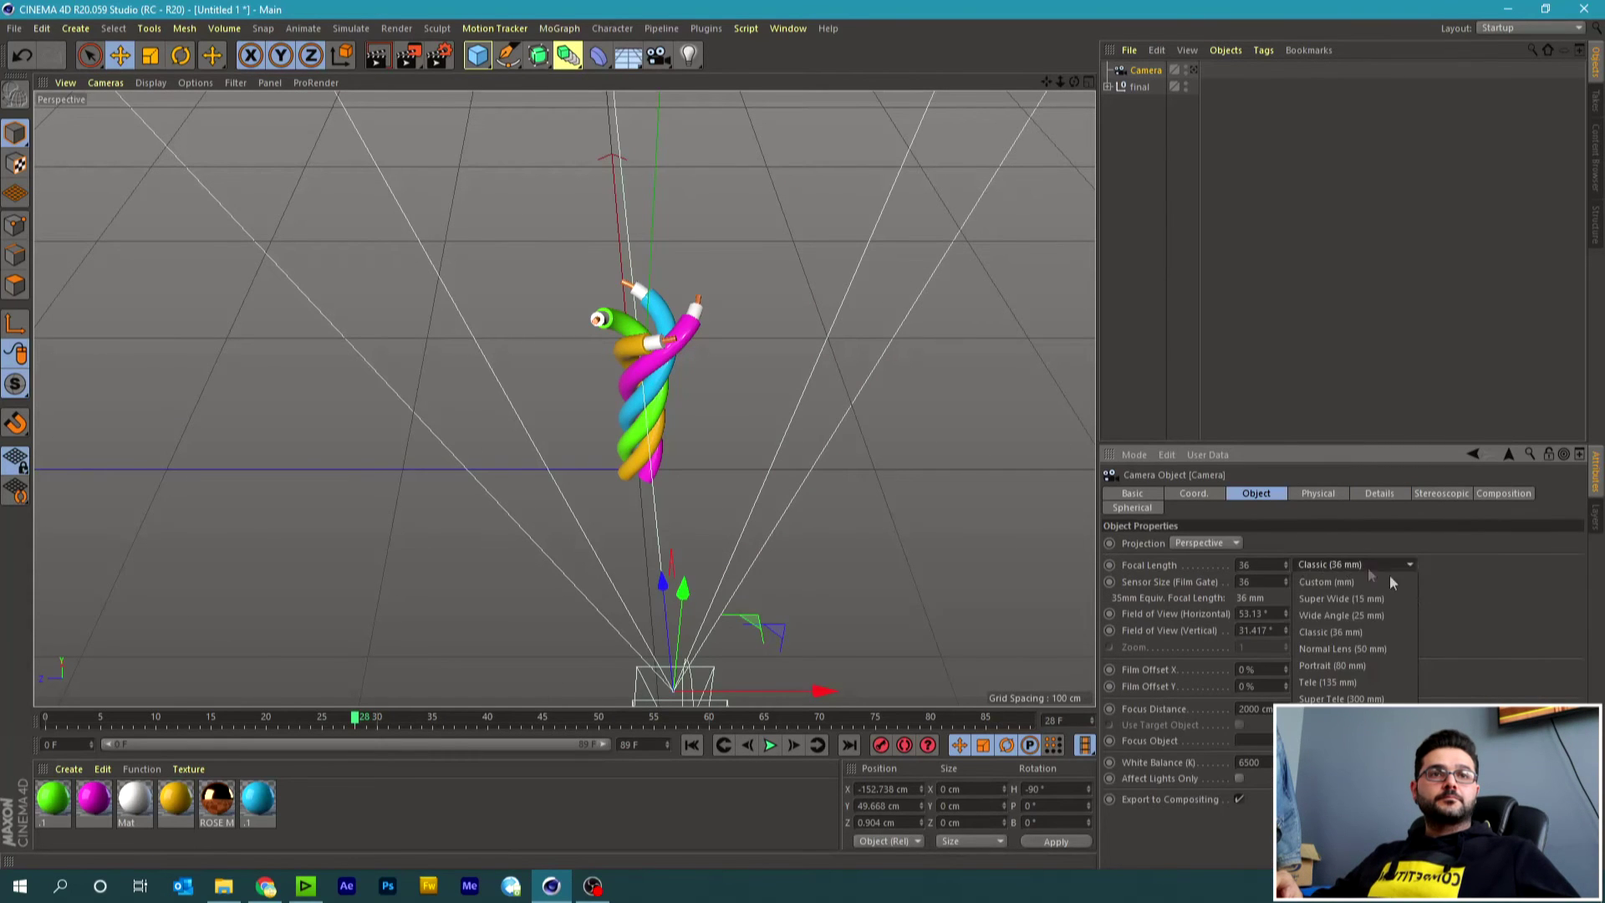
left_click(1336, 650)
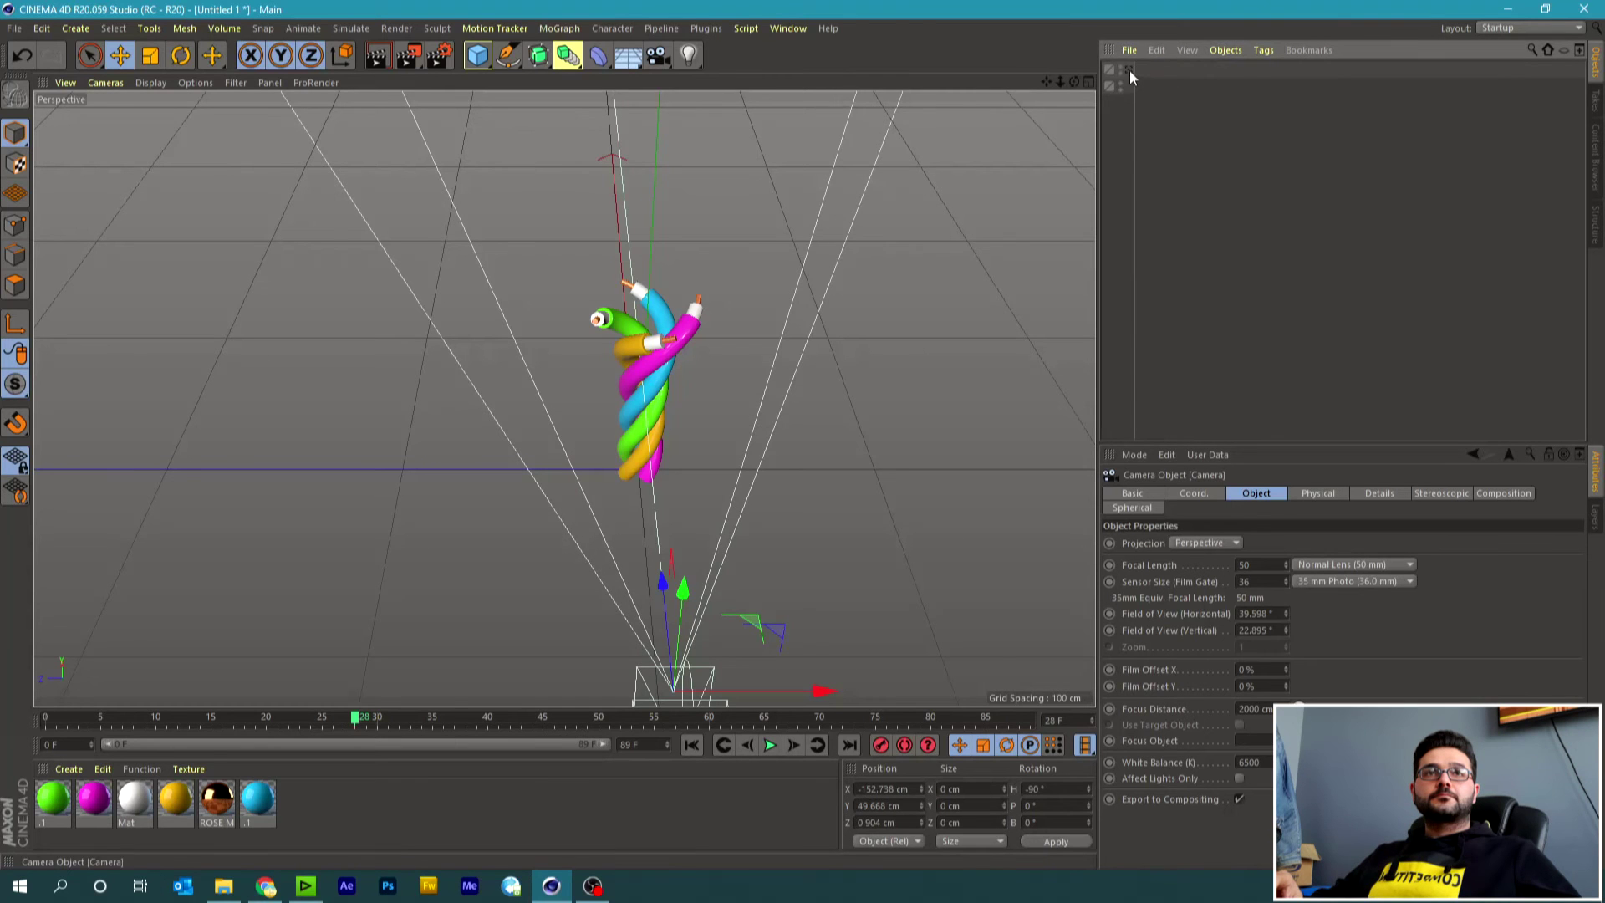
left_click(1334, 70)
mouse_move(1059, 81)
left_mouse_down()
mouse_move(1029, 81)
mouse_move(1077, 81)
left_mouse_up()
Preview the animation and add a temporary Light object.
left_click(1179, 192)
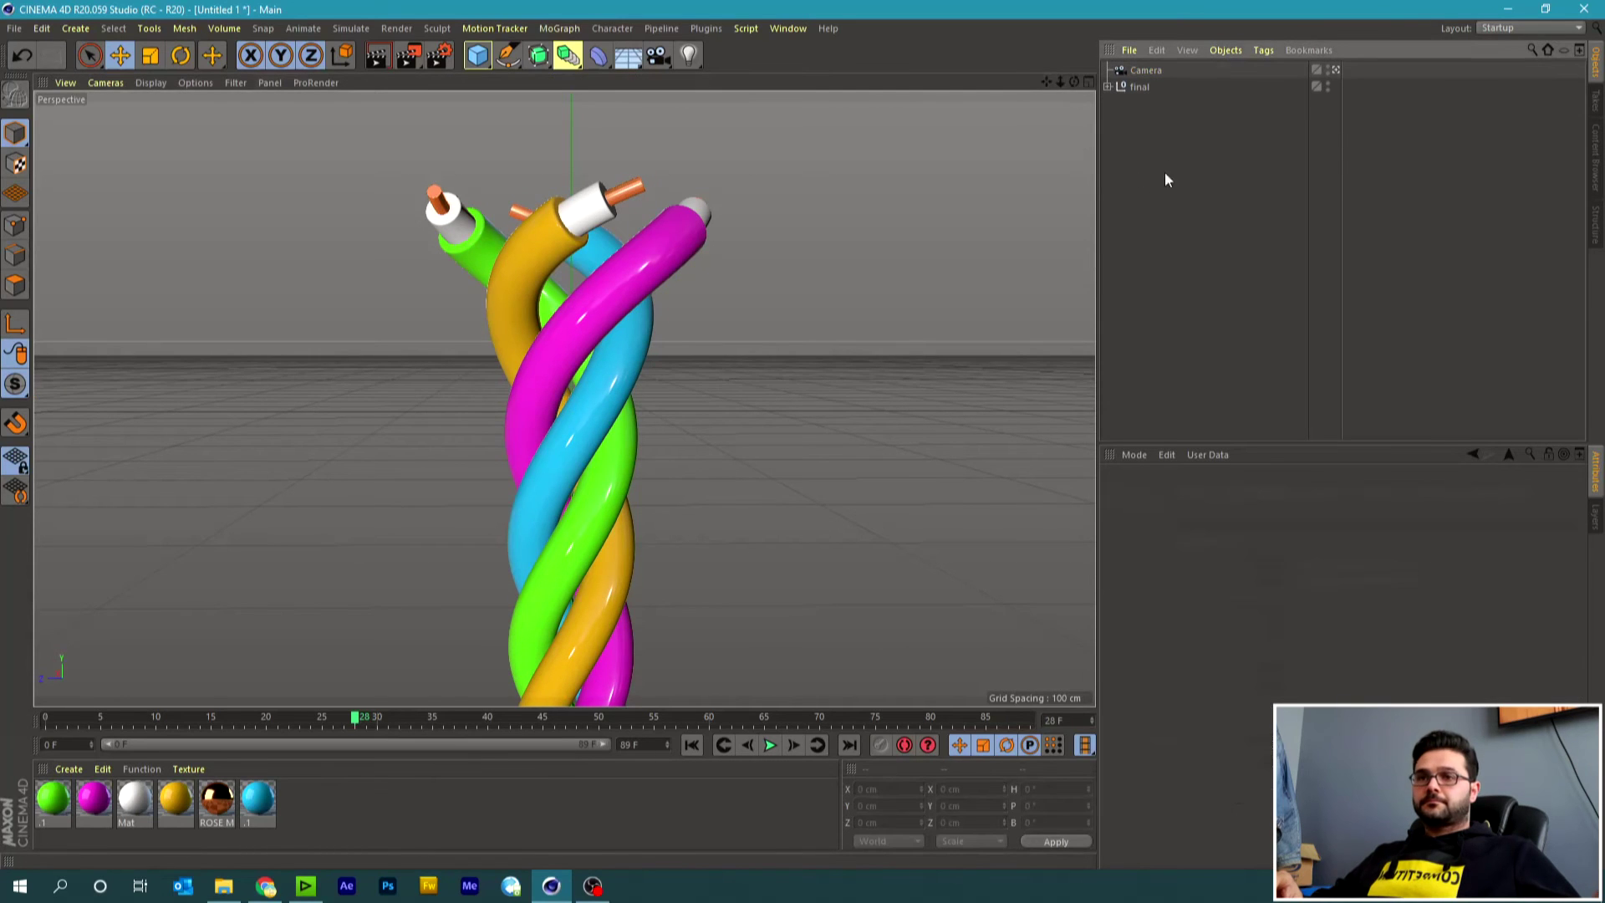
left_click(768, 745)
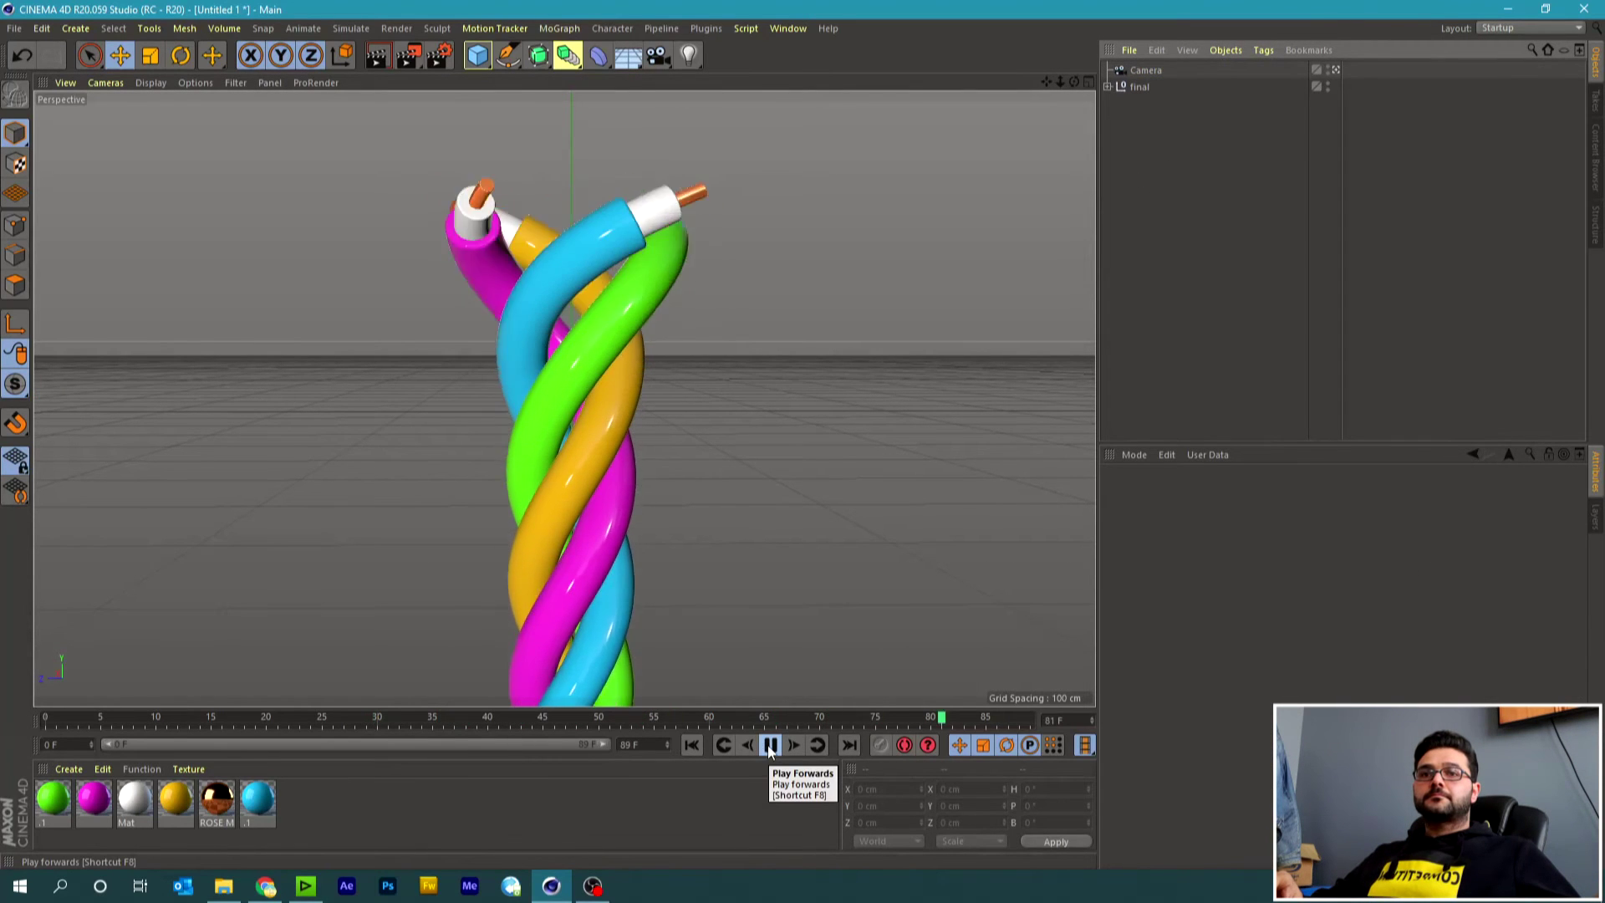
left_click(767, 746)
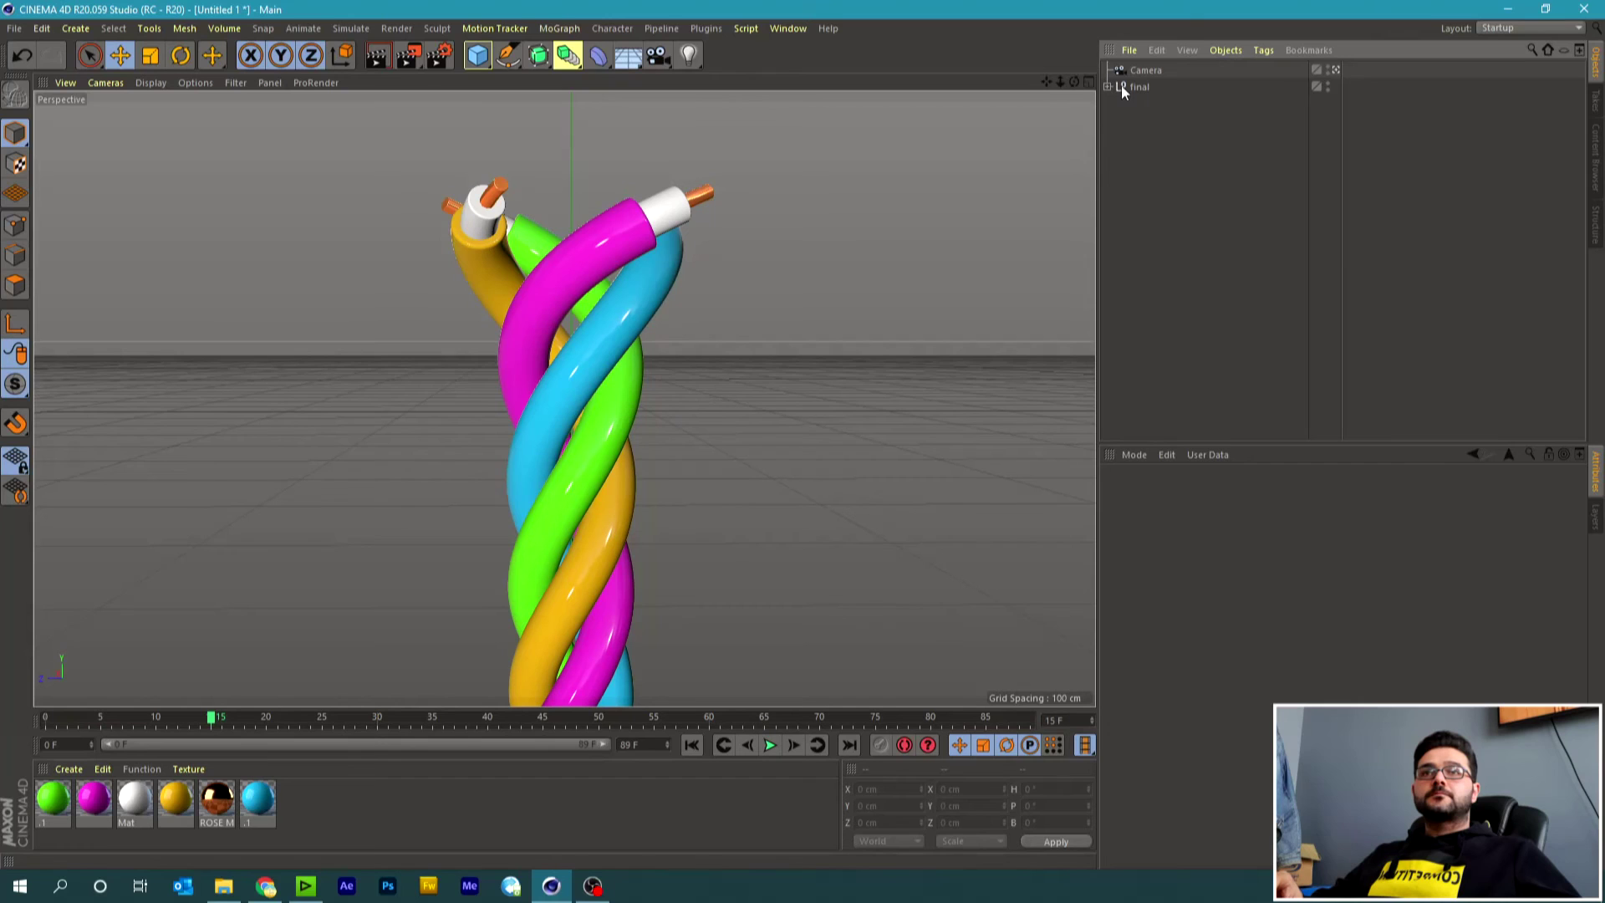
left_click(688, 55)
left_click(779, 70)
Move a Protection tag onto the camera, delete the light, and add a Sky object.
right_click(1150, 70)
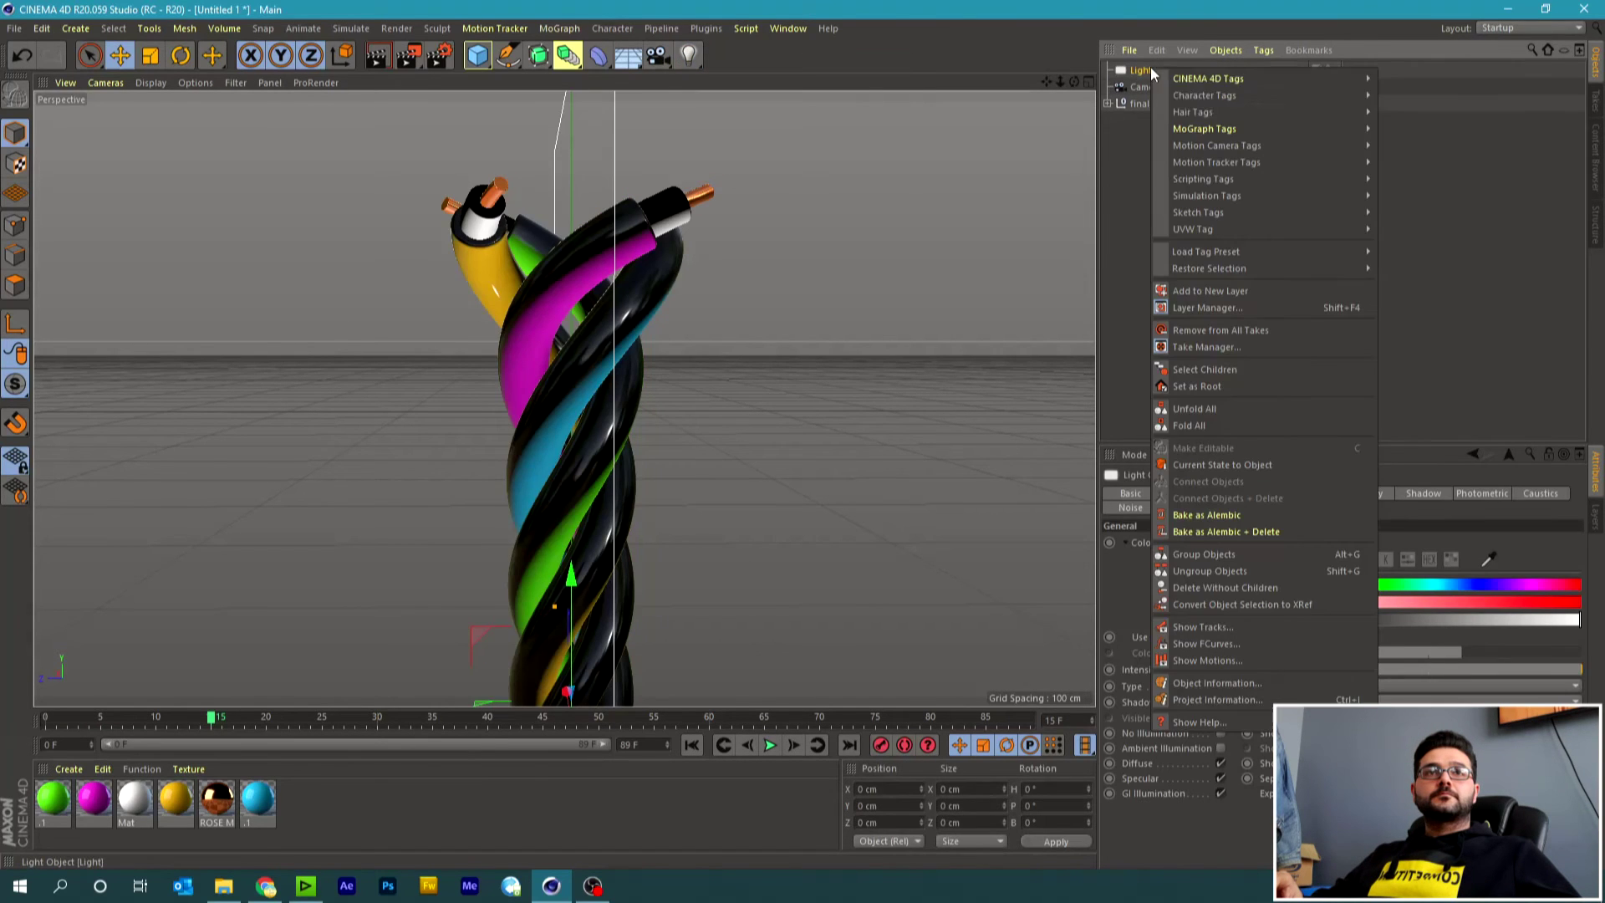
mouse_move(1207, 78)
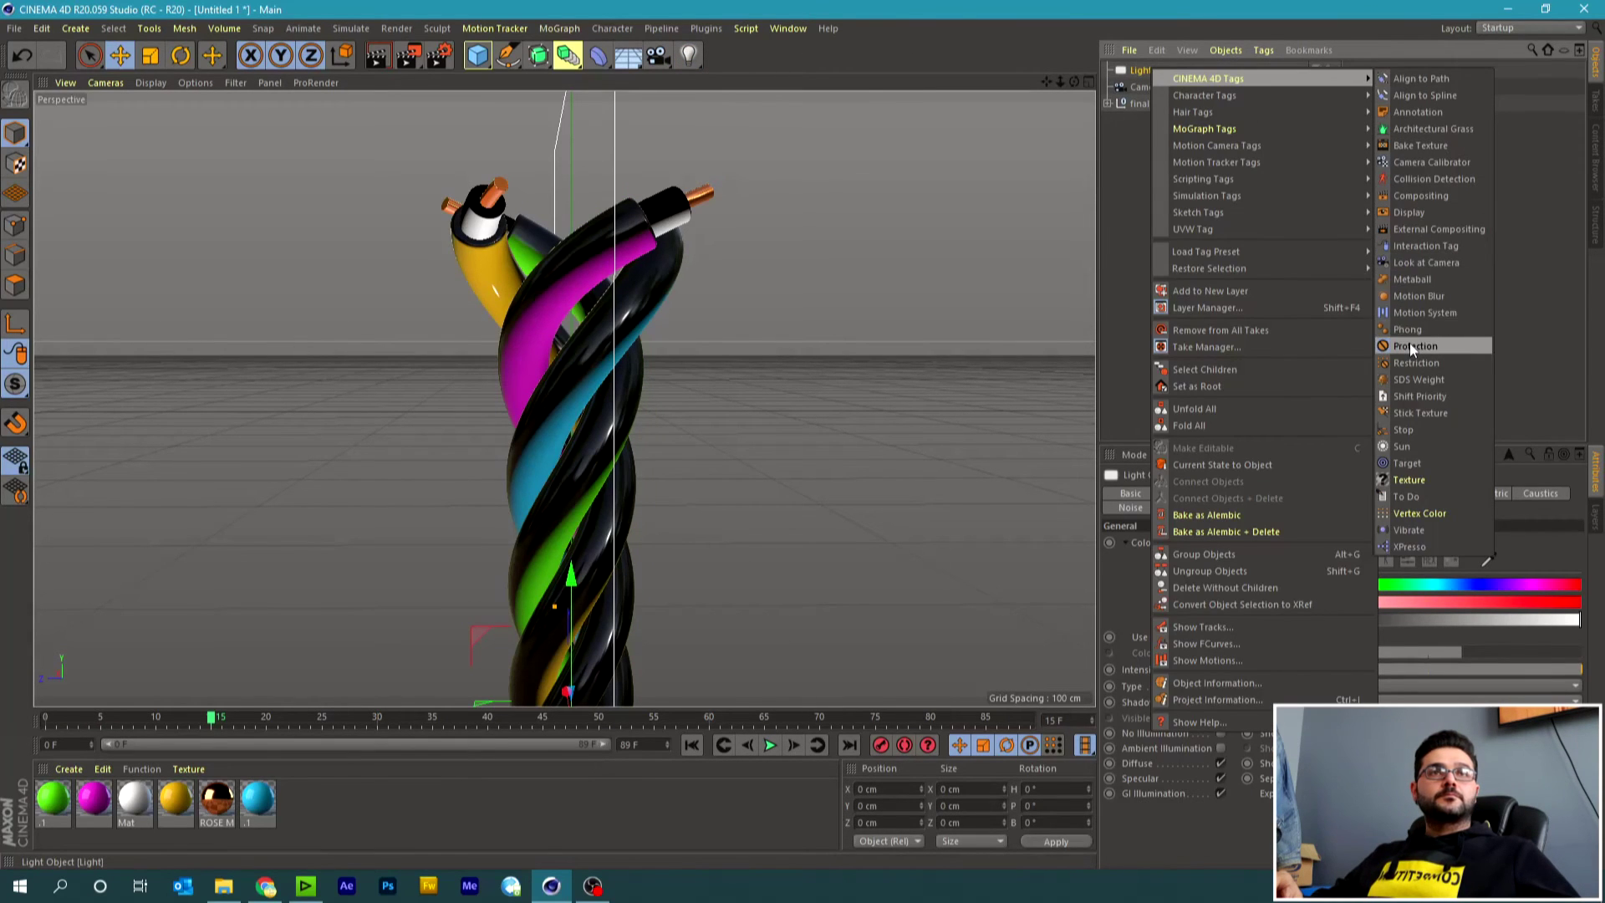
left_click(1412, 346)
left_click_drag(1350, 71, 1158, 87)
left_click(1146, 69)
key("Delete")
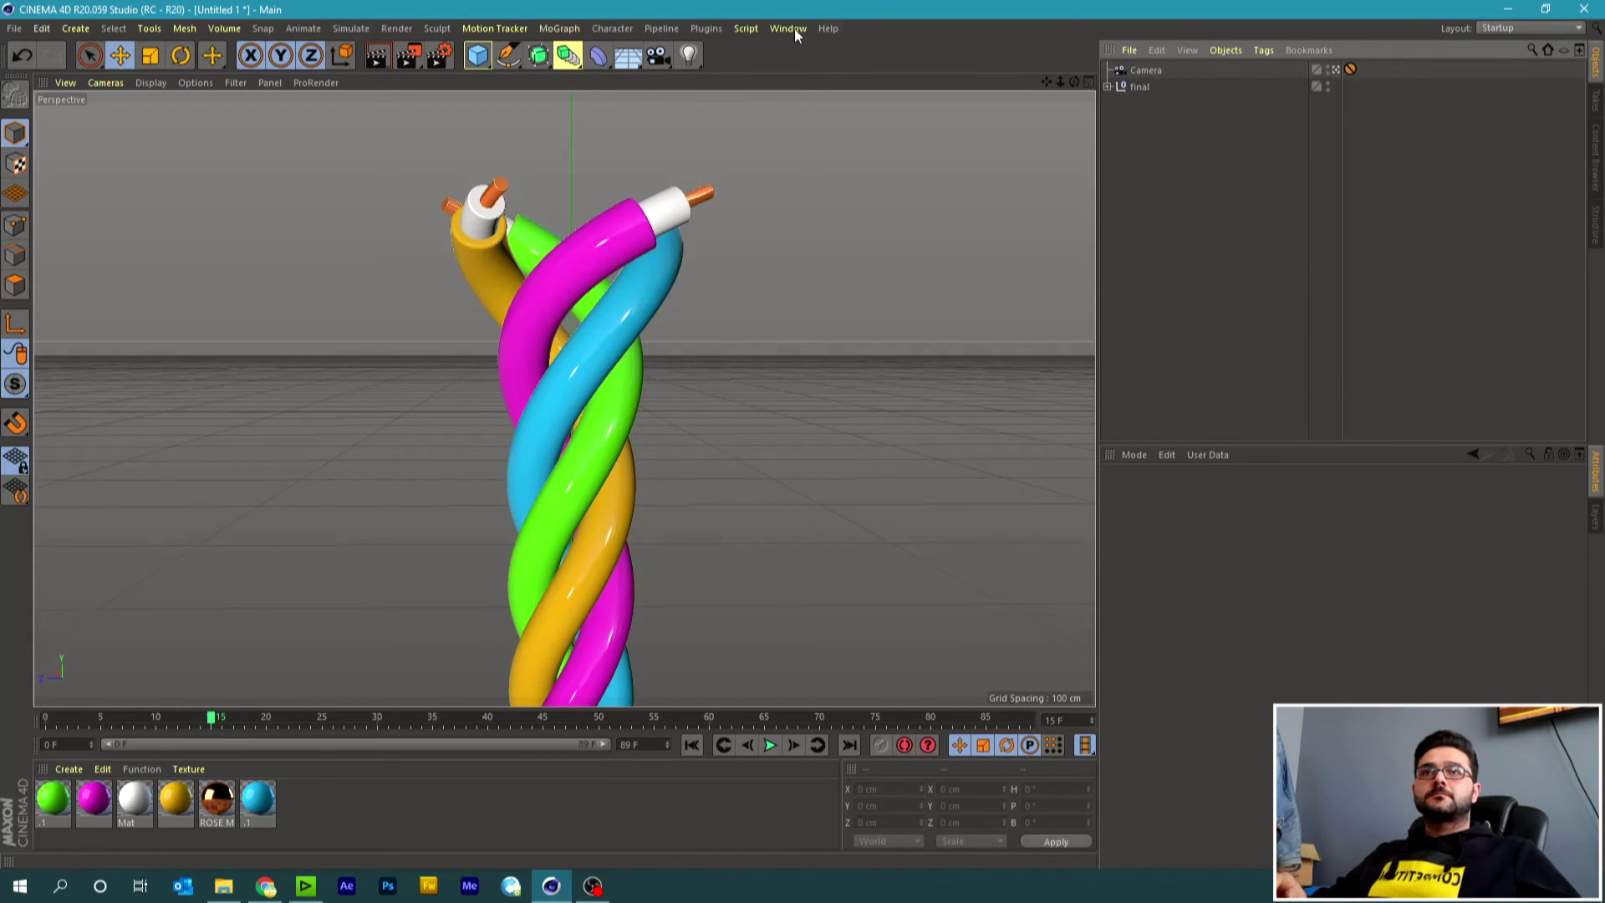
left_click_drag(628, 56, 815, 78)
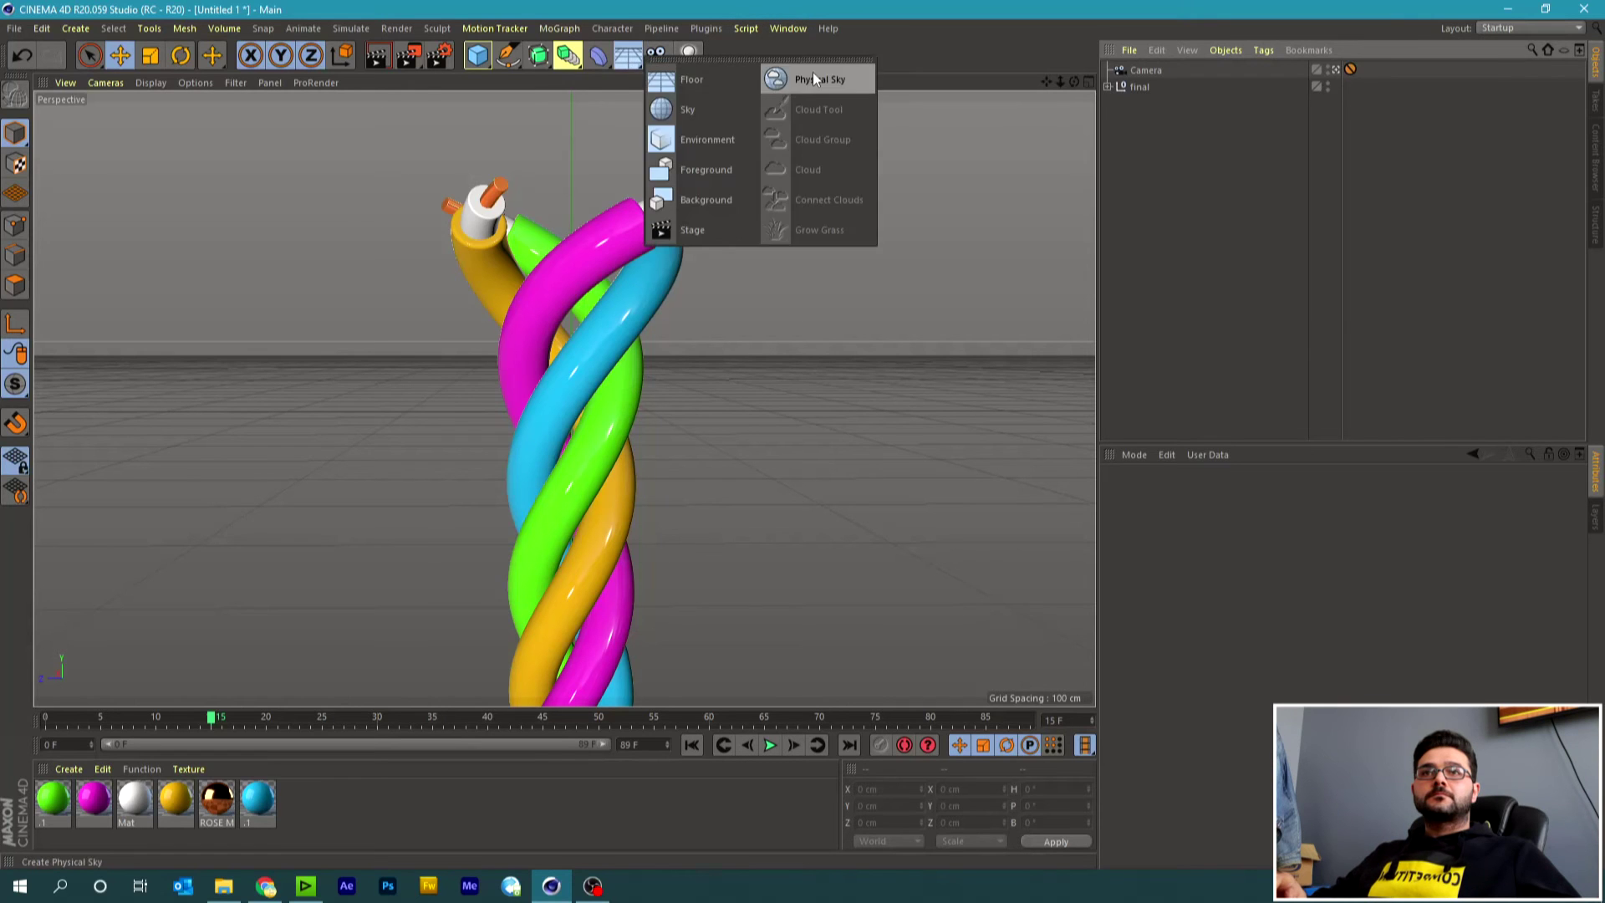
left_click(686, 110)
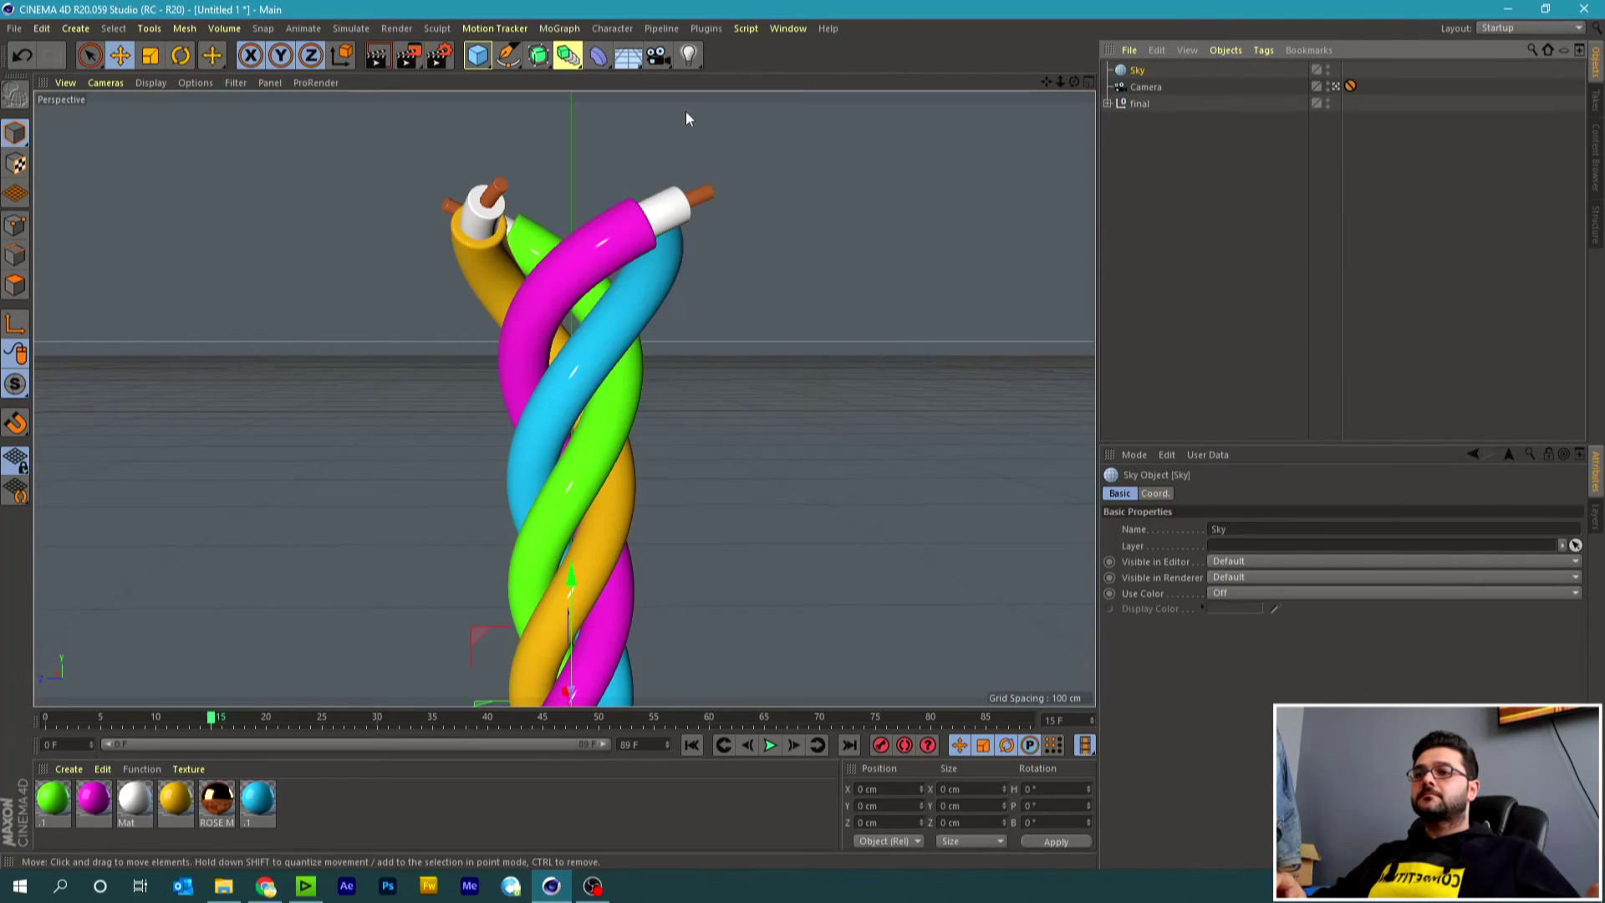
Load the SKY HDRI material preset and apply it to the Sky object.
left_click(72, 771)
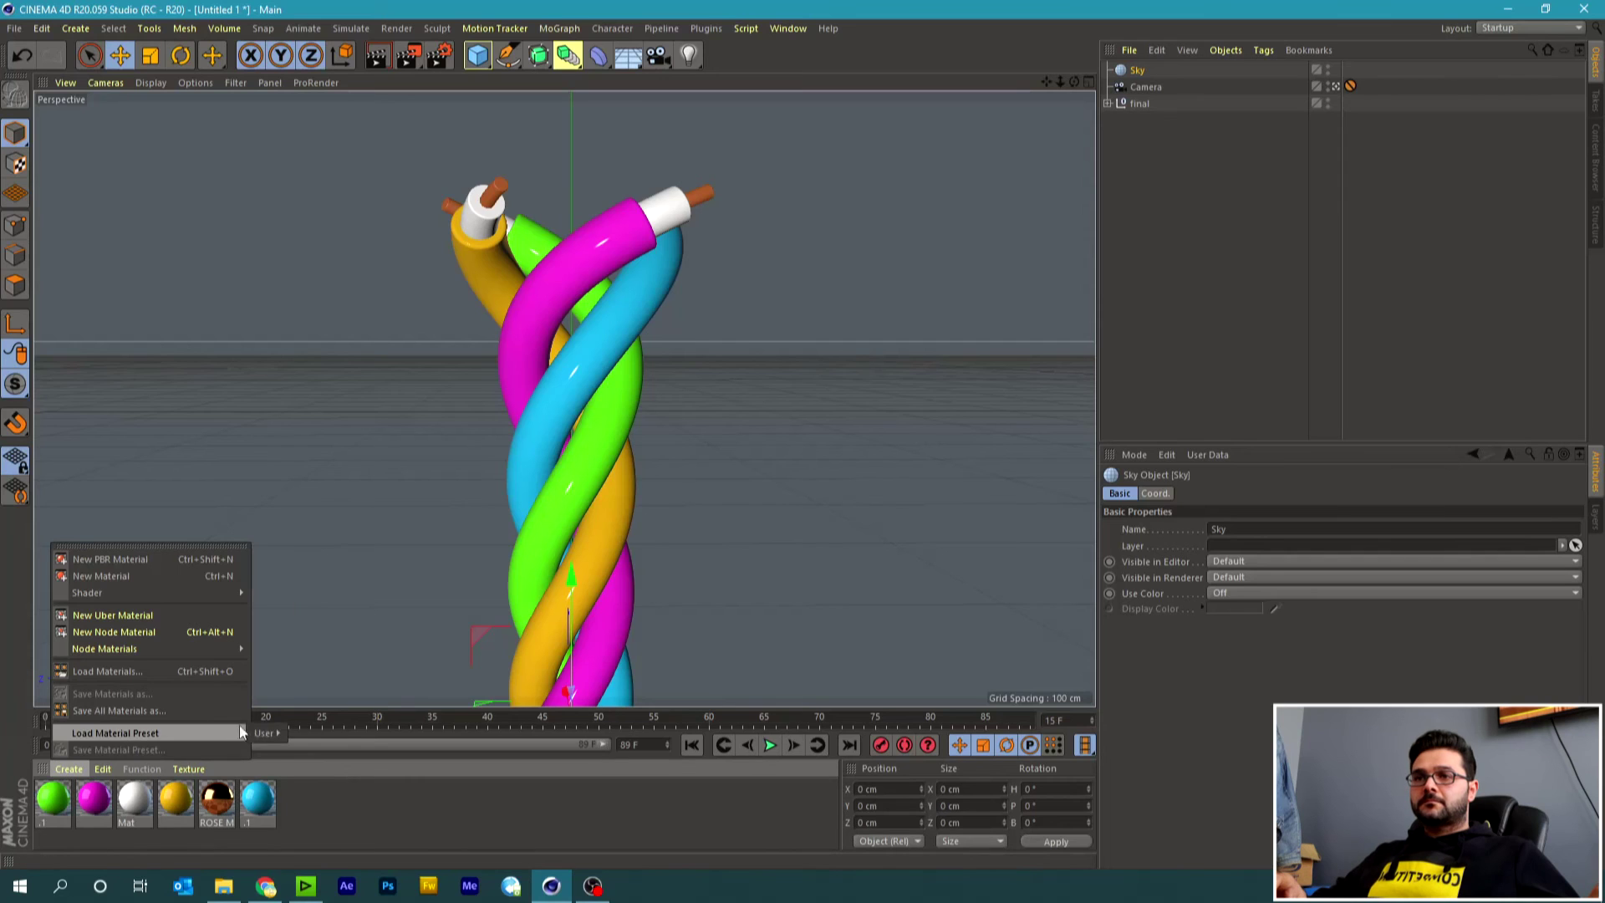
mouse_move(115, 732)
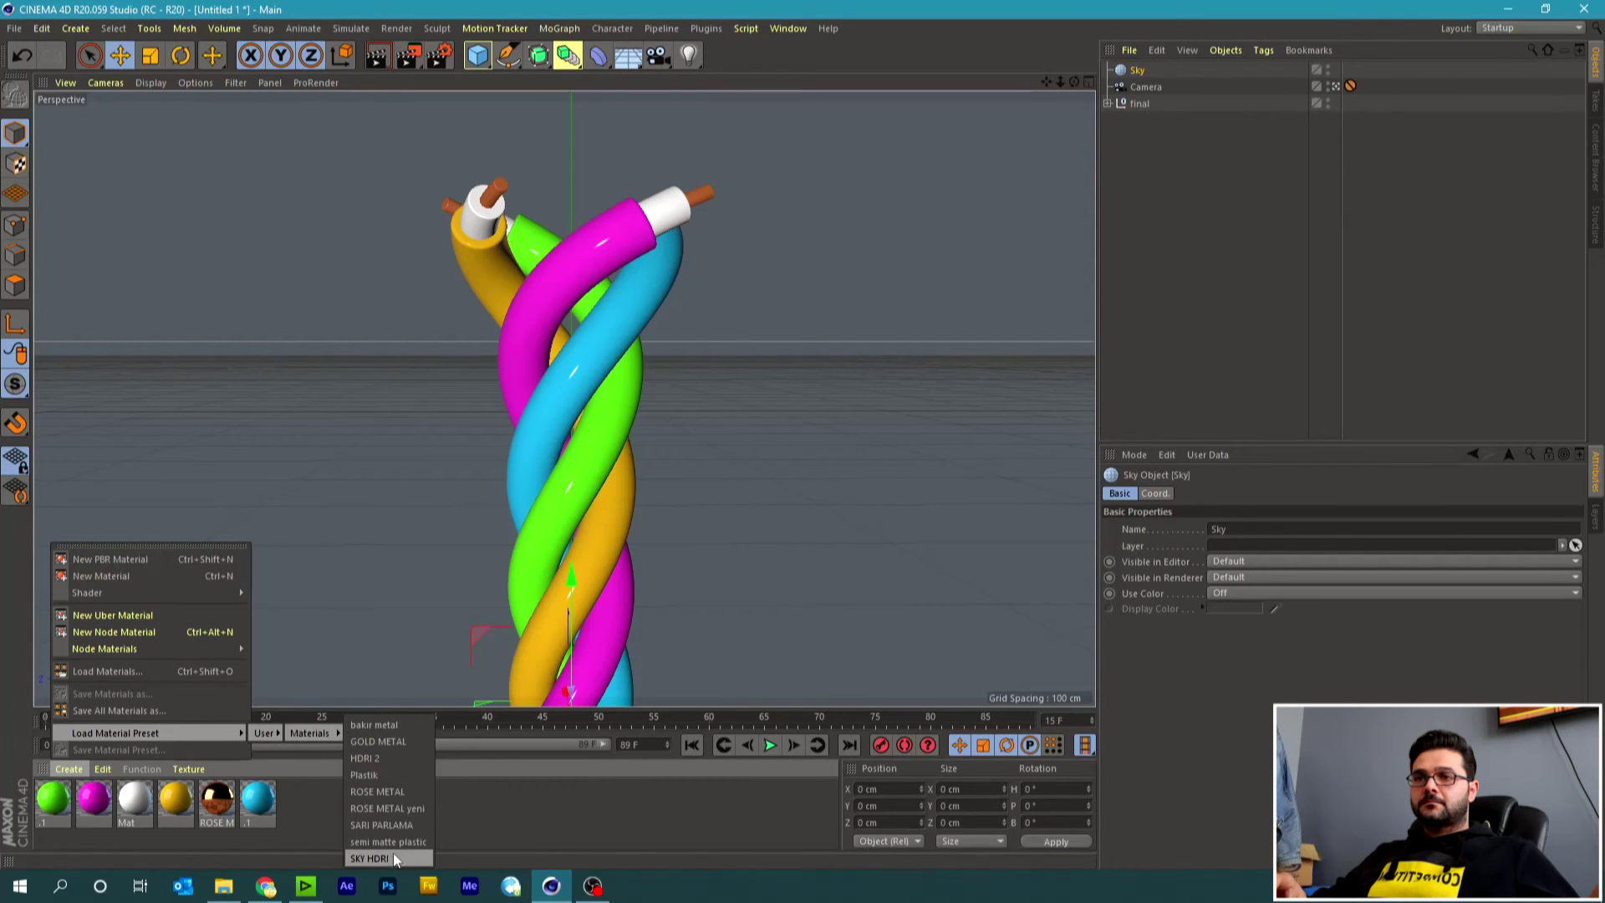
left_click(392, 858)
mouse_move(52, 798)
left_mouse_down()
mouse_move(1162, 183)
mouse_move(1153, 74)
left_mouse_up()
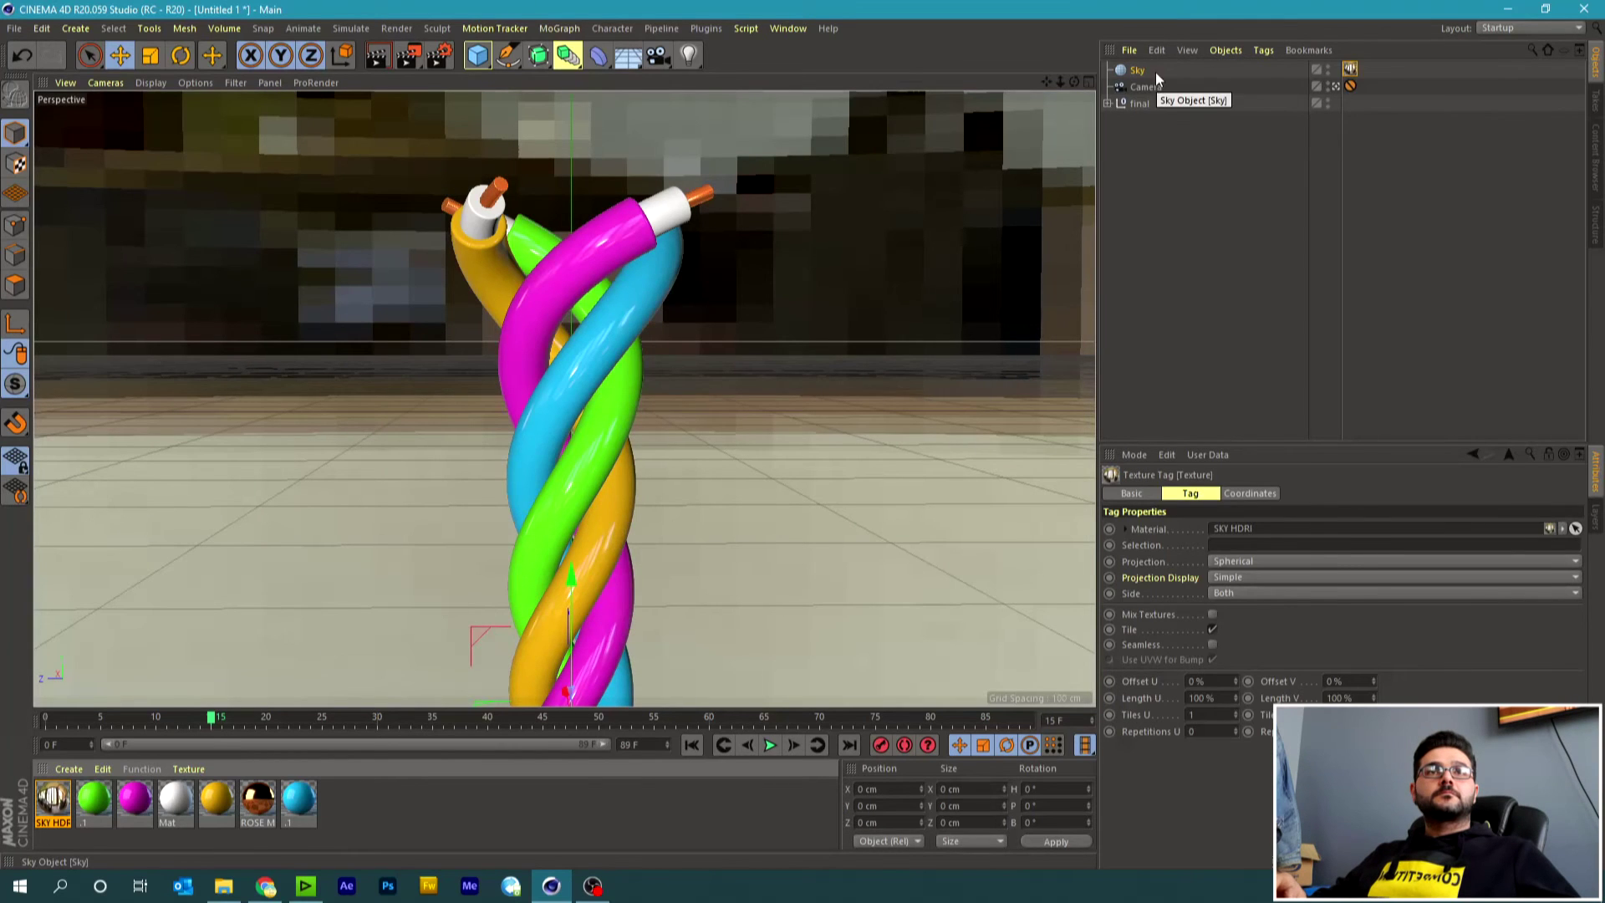
Add a Compositing tag to the Sky with Seen by Camera off, then preview the animation.
right_click(1141, 75)
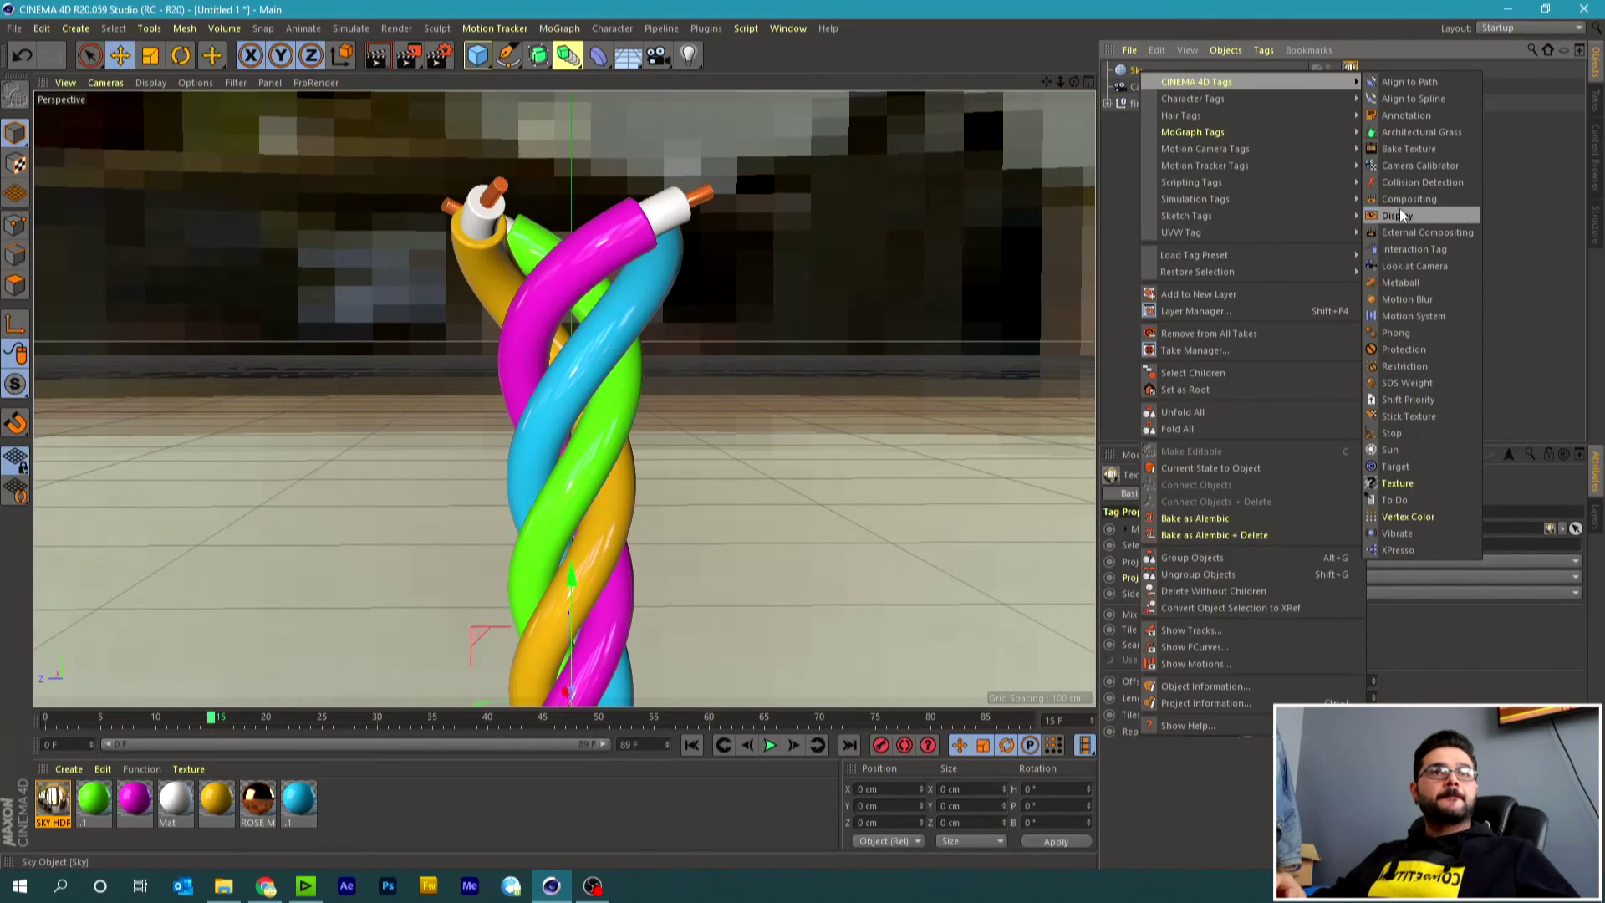
left_click(1401, 201)
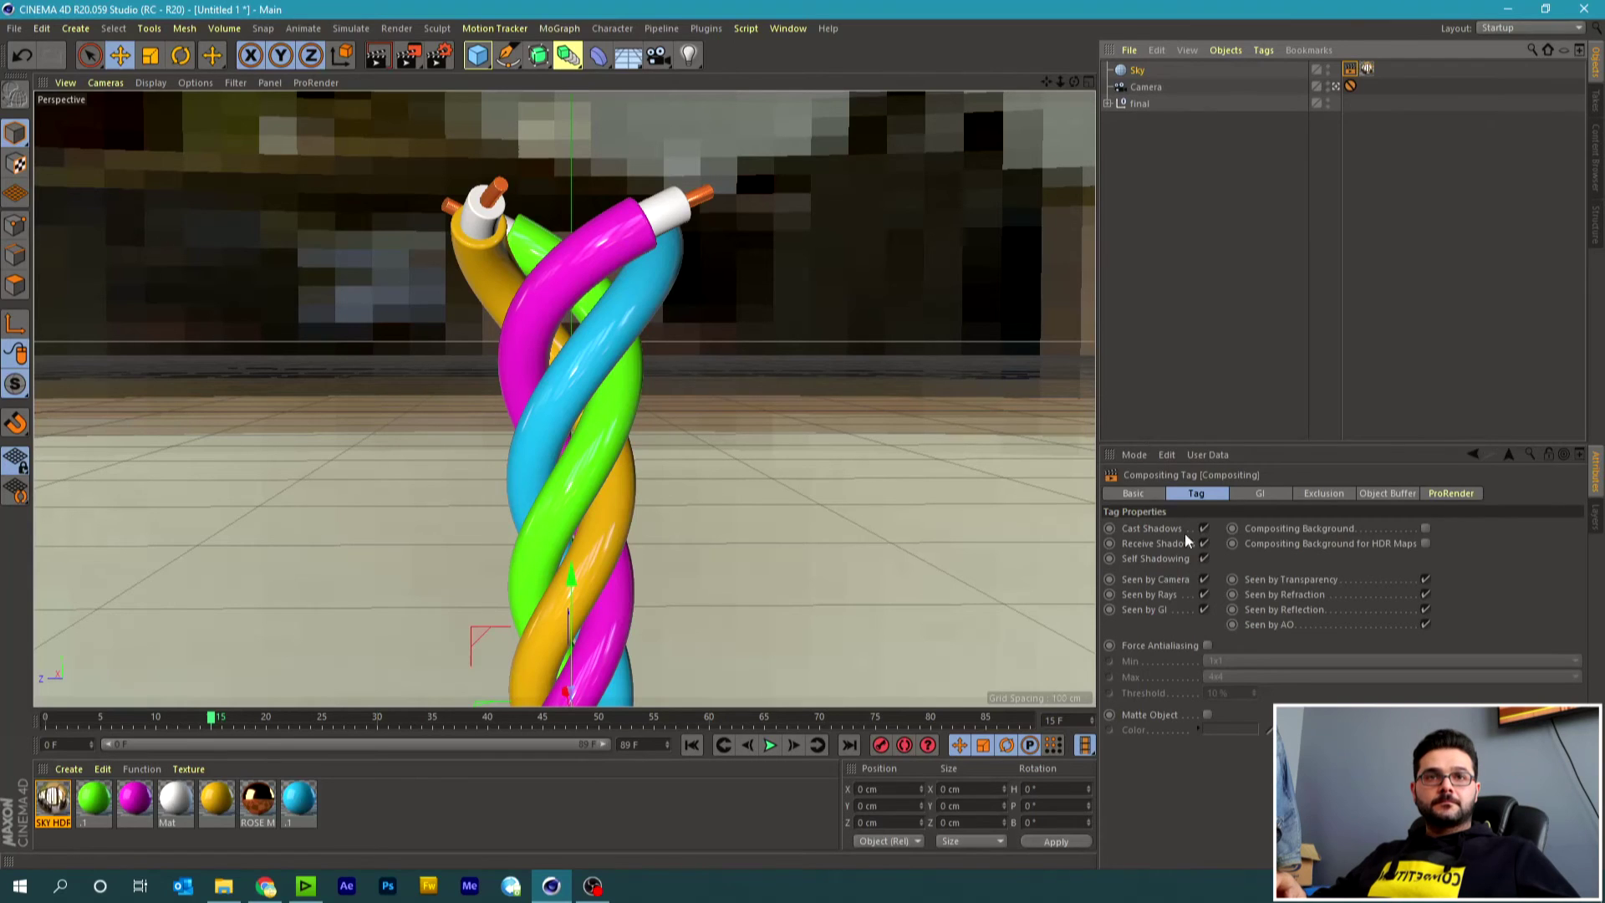
left_click(1204, 579)
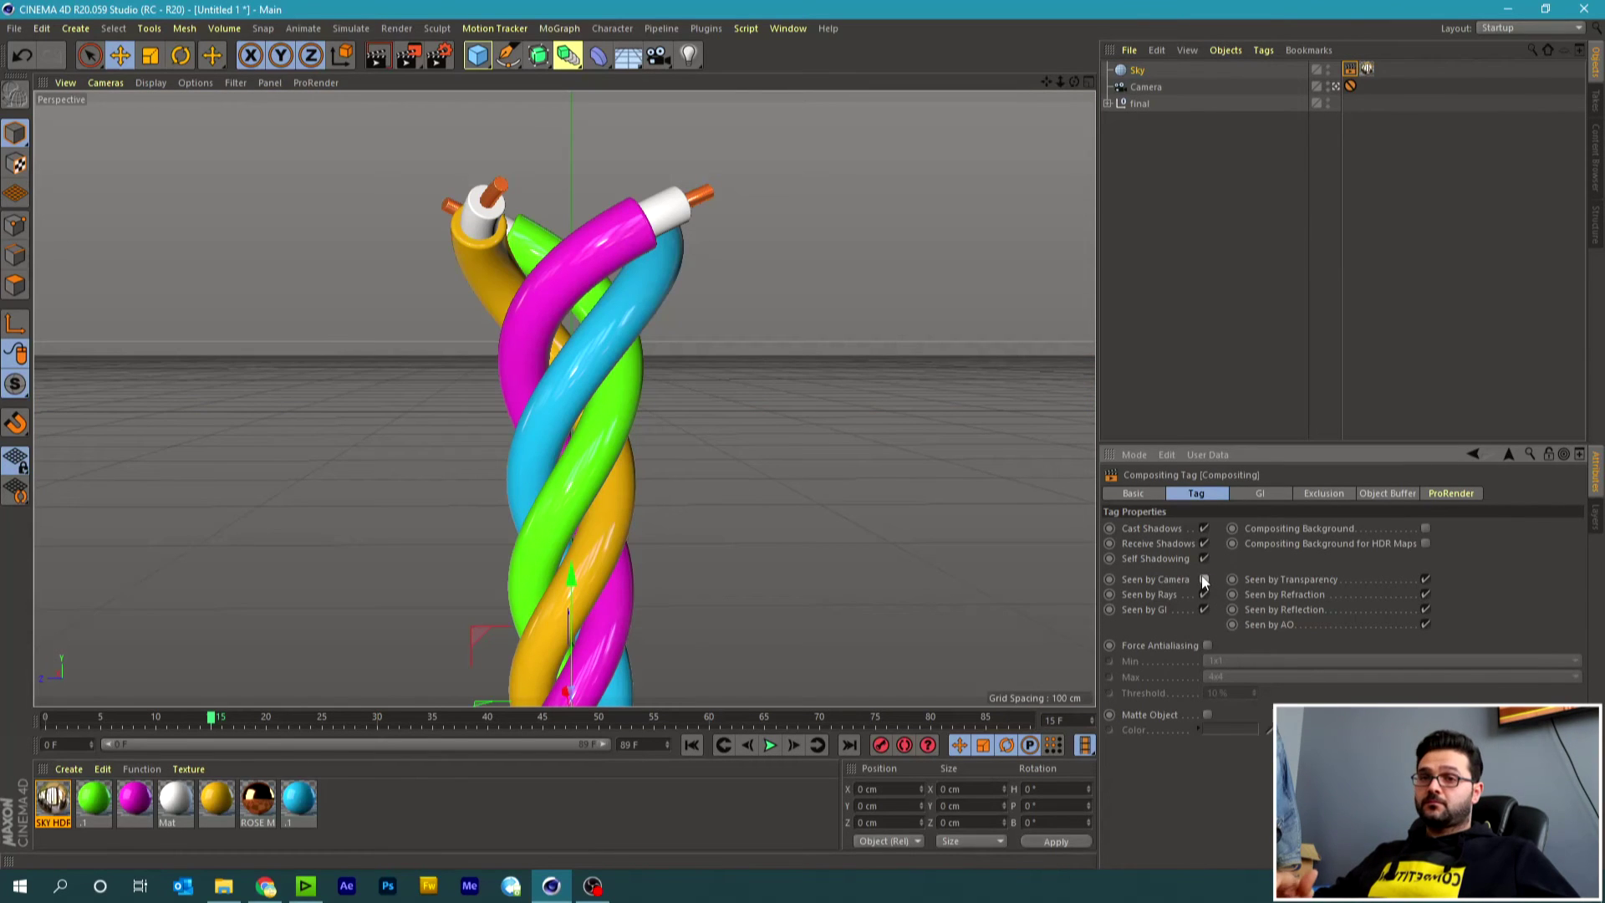
left_click(769, 744)
left_click(768, 745)
left_click(419, 816)
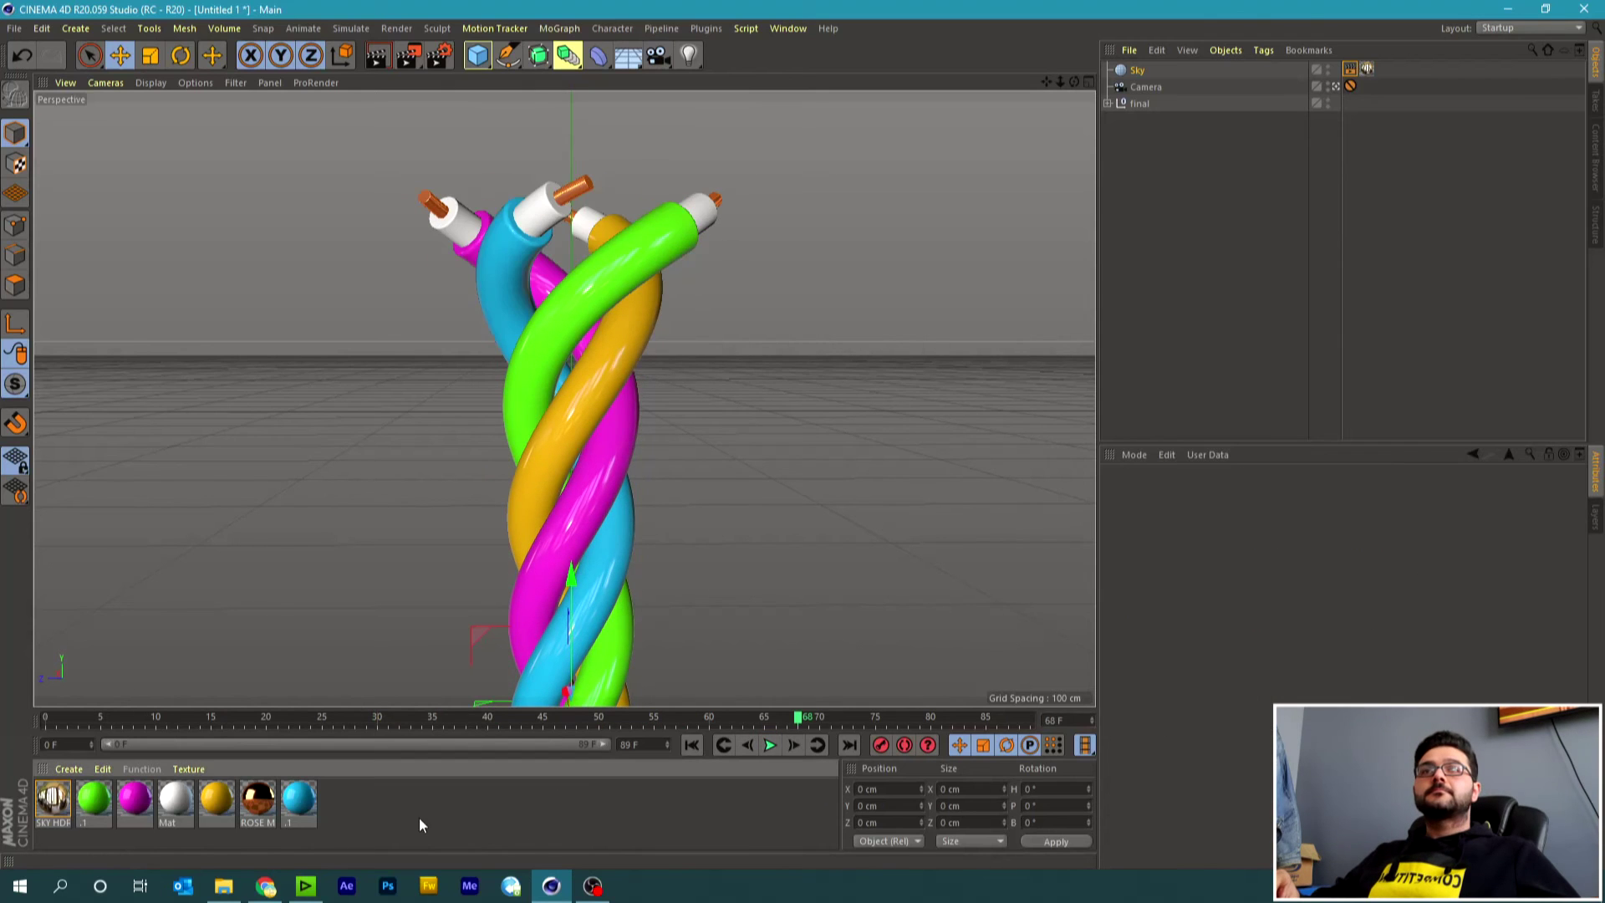
Add a Background object with a pinkish-purple Mat.1 at 34% saturation, then render a preview.
mouse_move(637, 60)
left_mouse_down()
mouse_move(723, 153)
mouse_move(704, 189)
left_mouse_up()
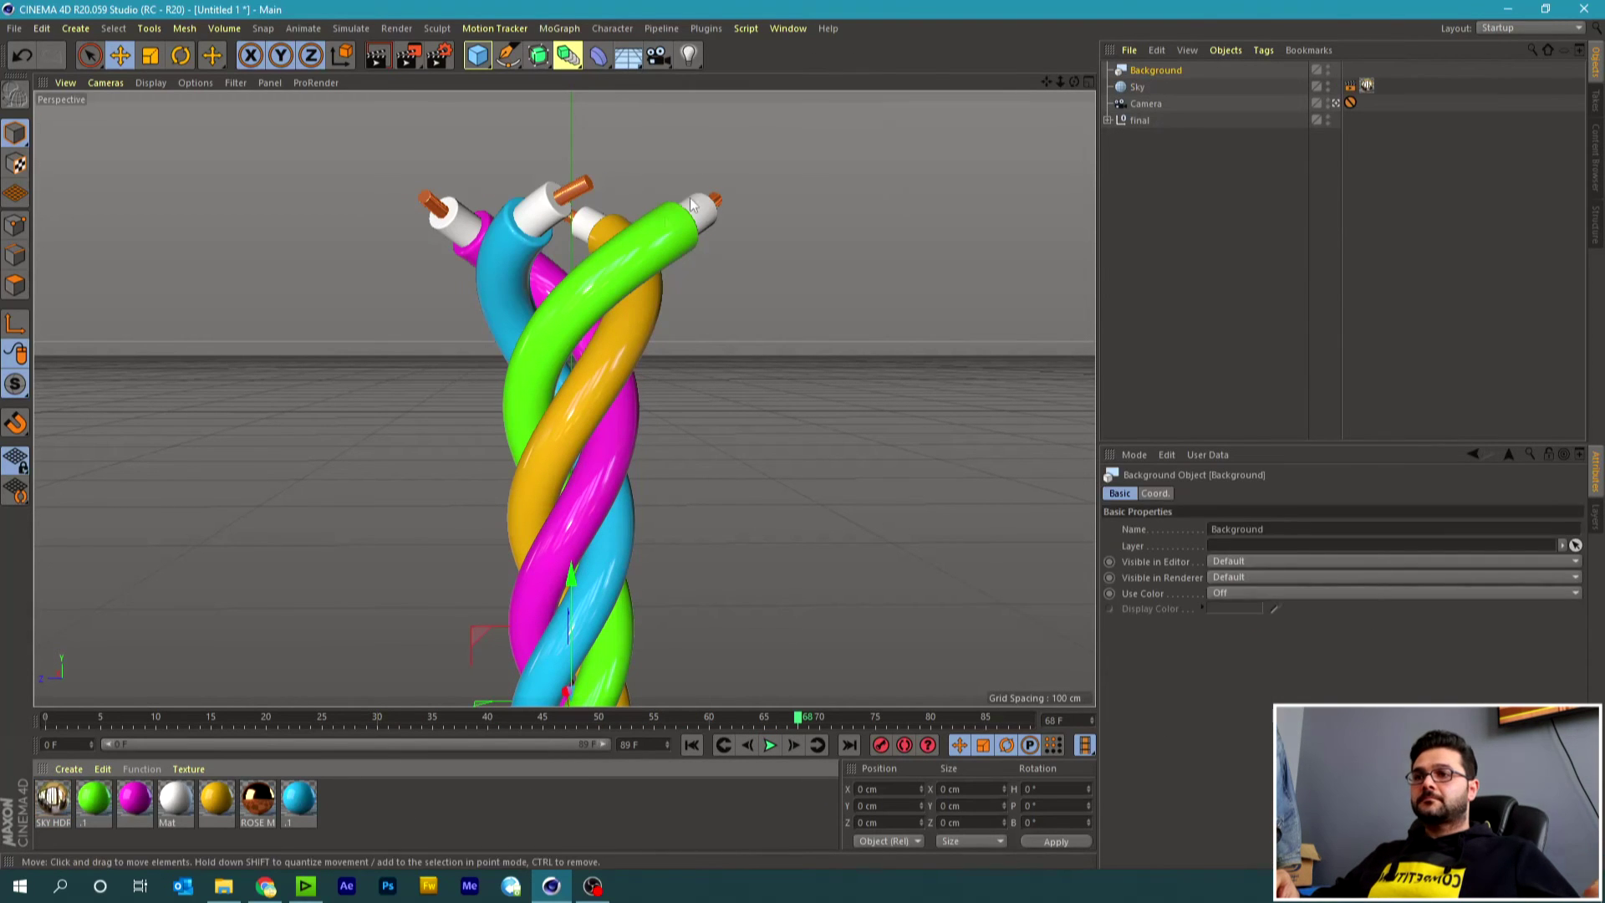
double_click(363, 811)
double_click(47, 816)
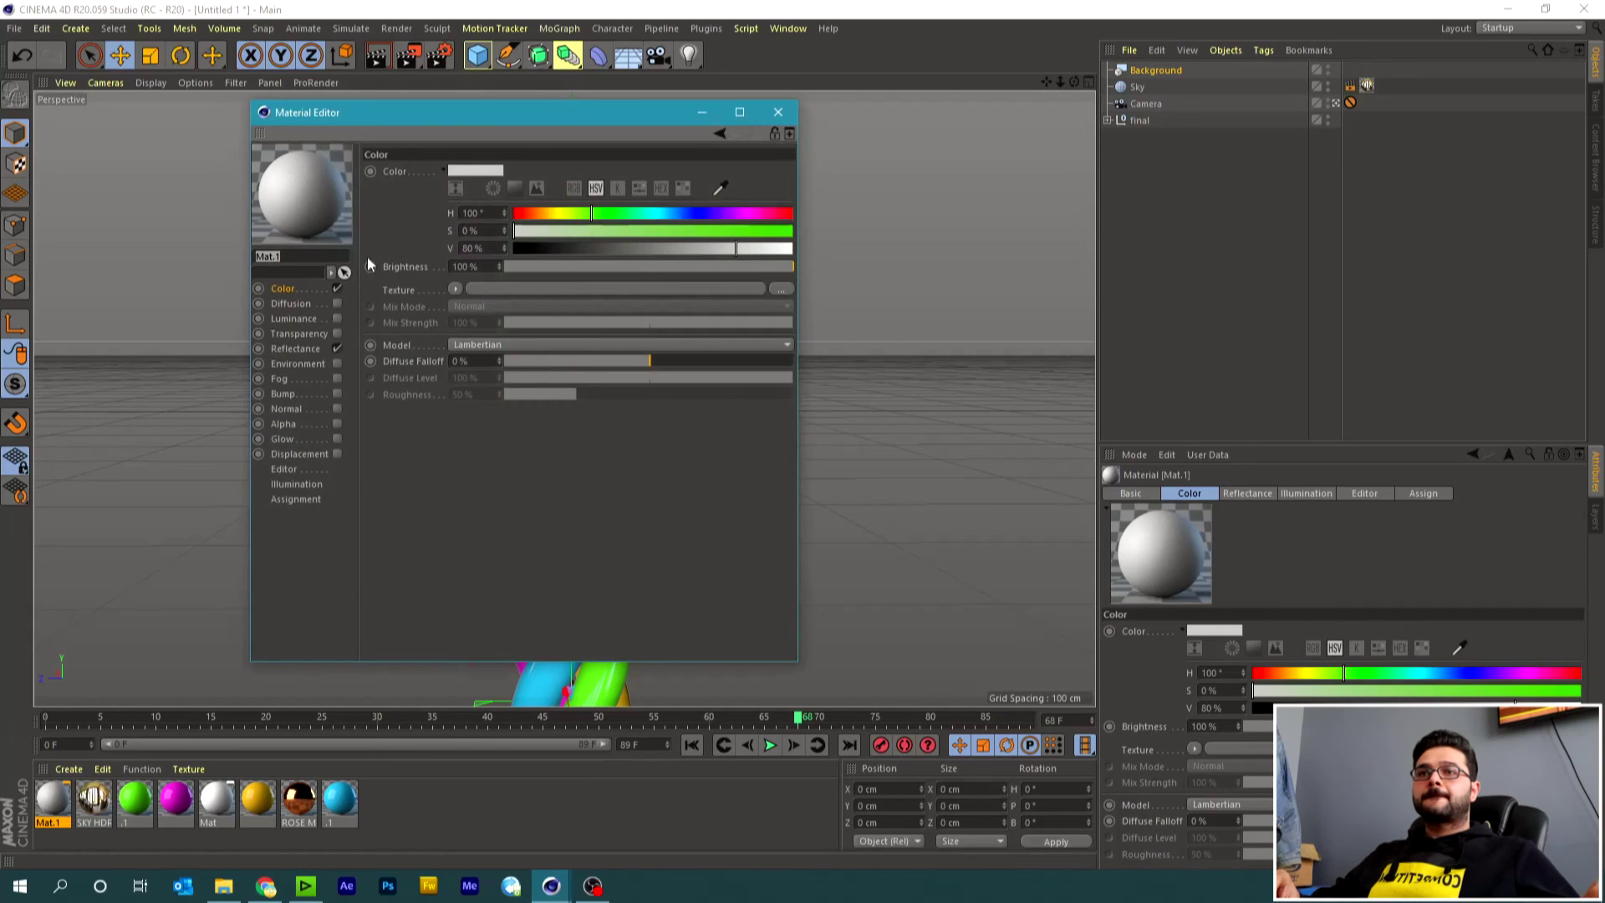
left_click(741, 214)
left_click_drag(638, 230, 609, 233)
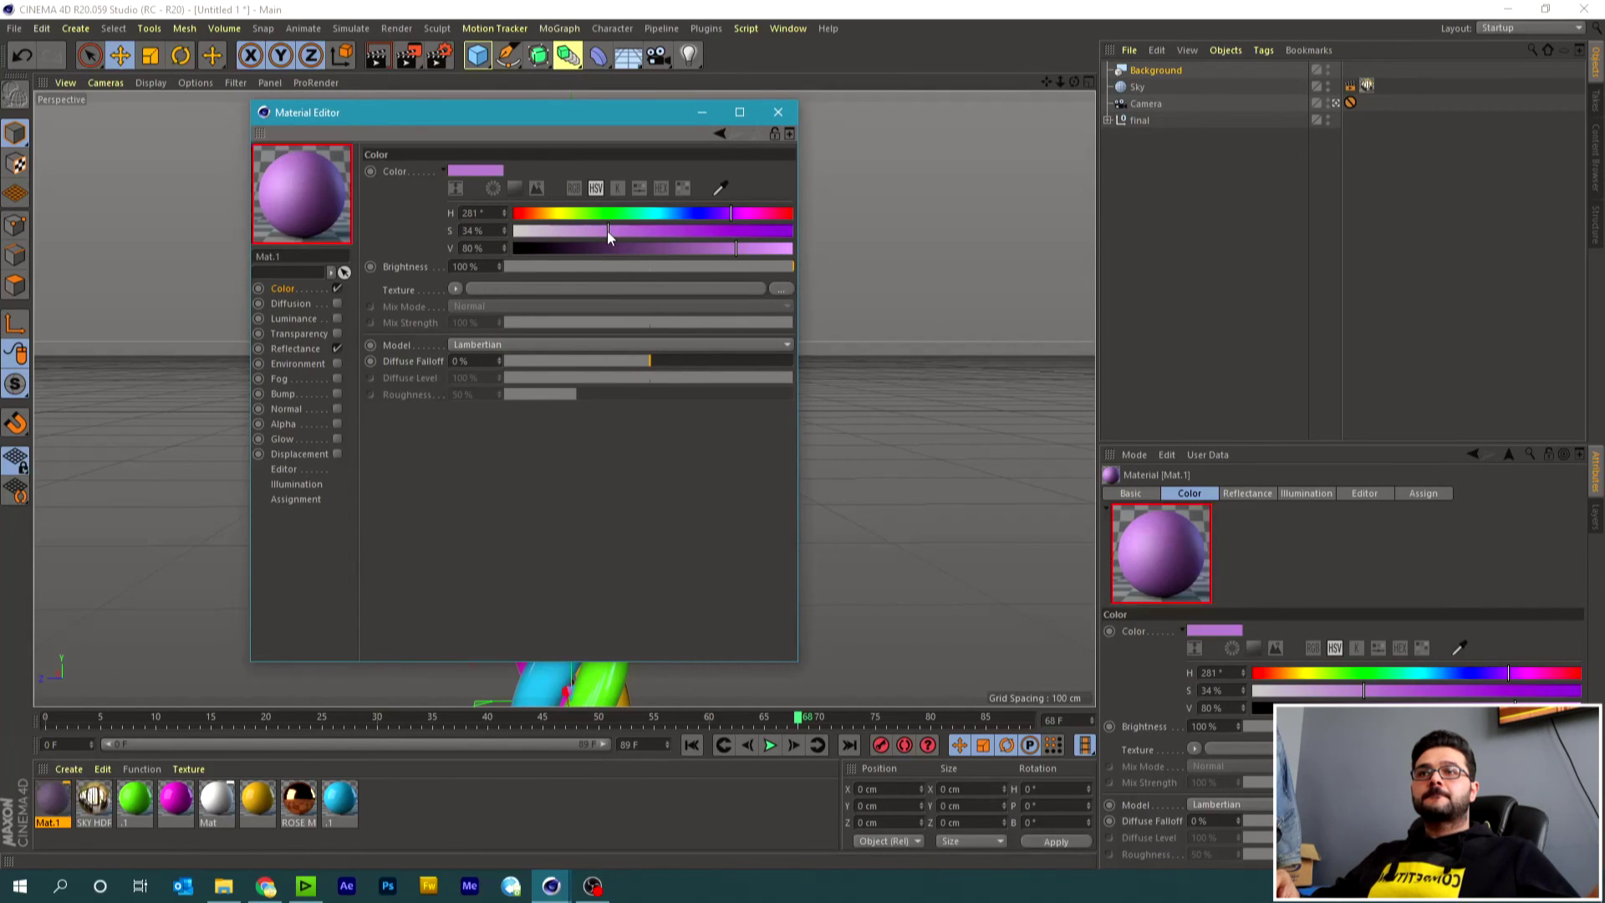
left_click_drag(729, 214, 735, 209)
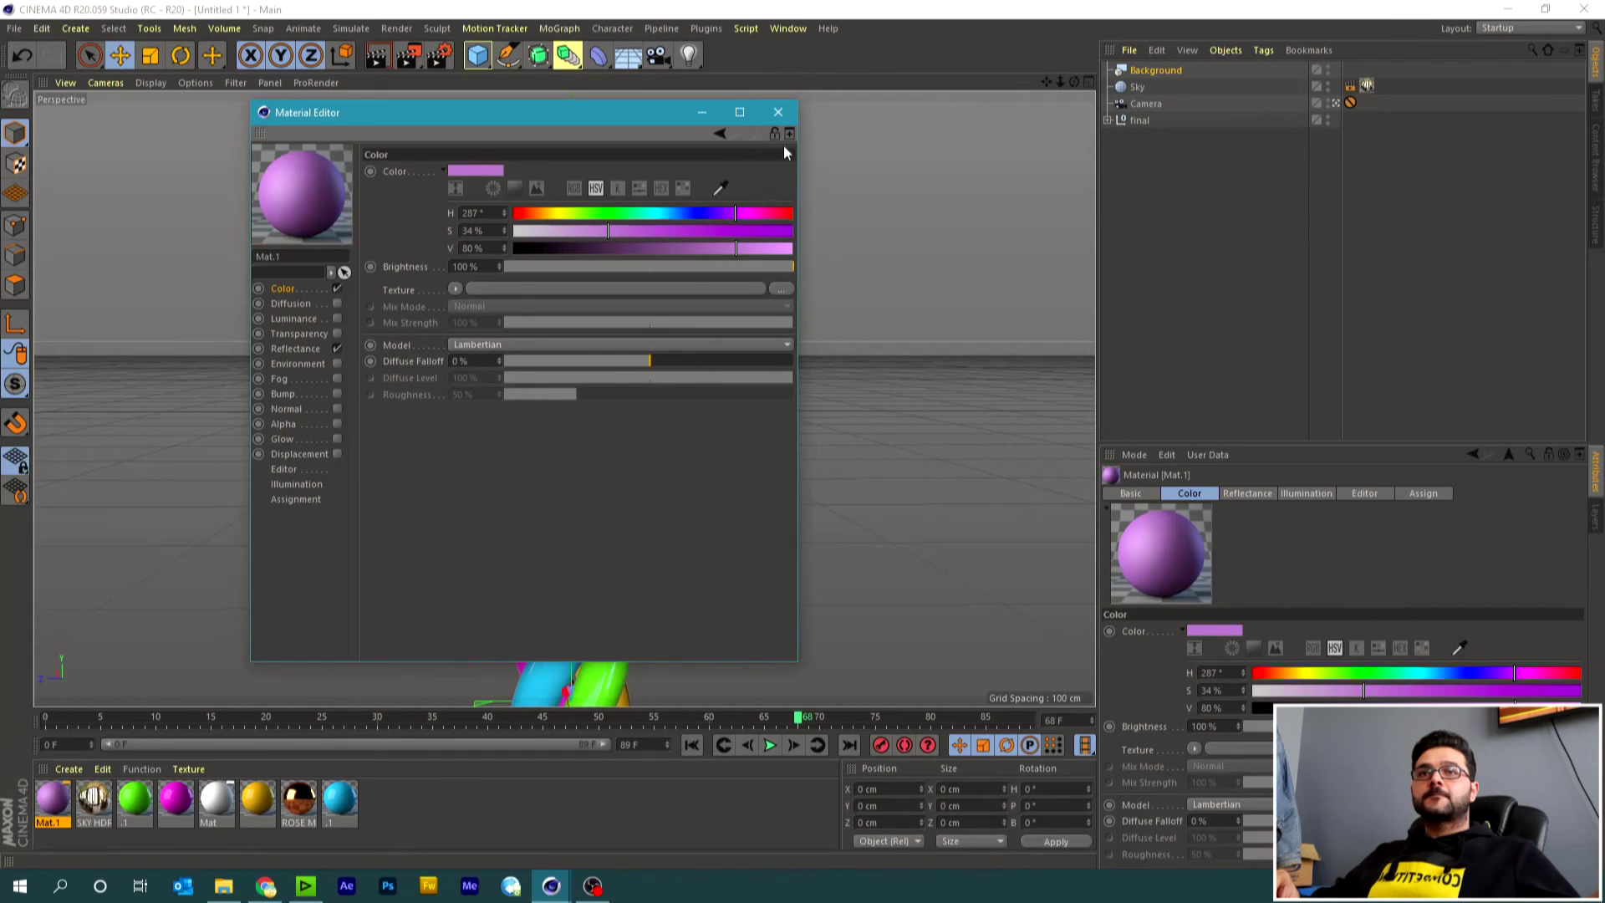
left_click(777, 112)
left_click_drag(61, 801, 1156, 72)
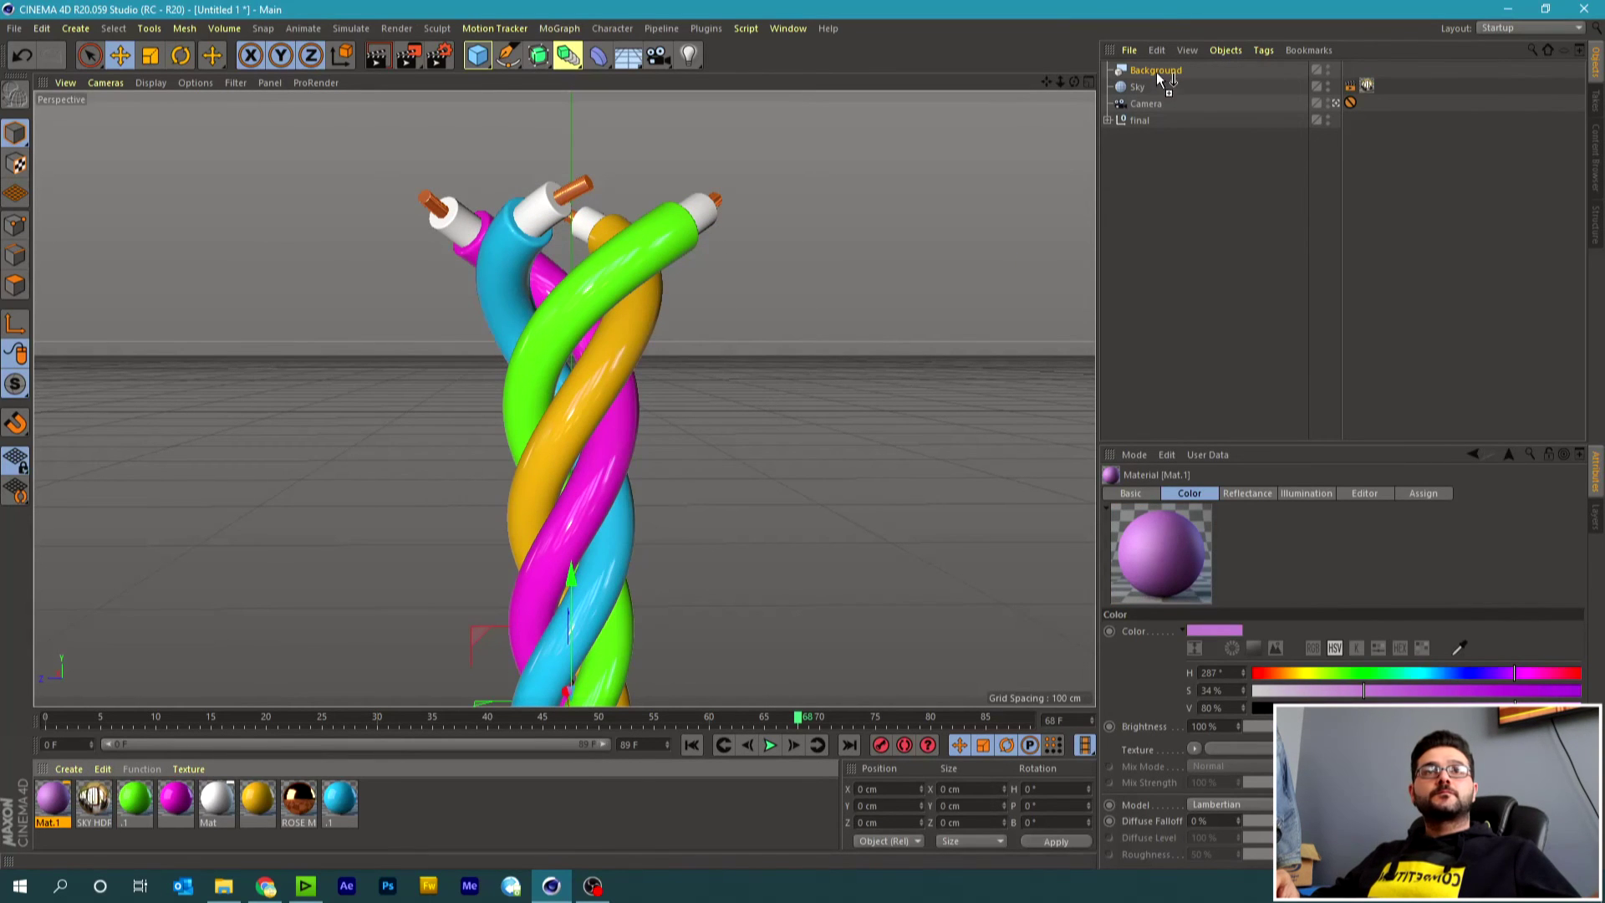
left_click(378, 57)
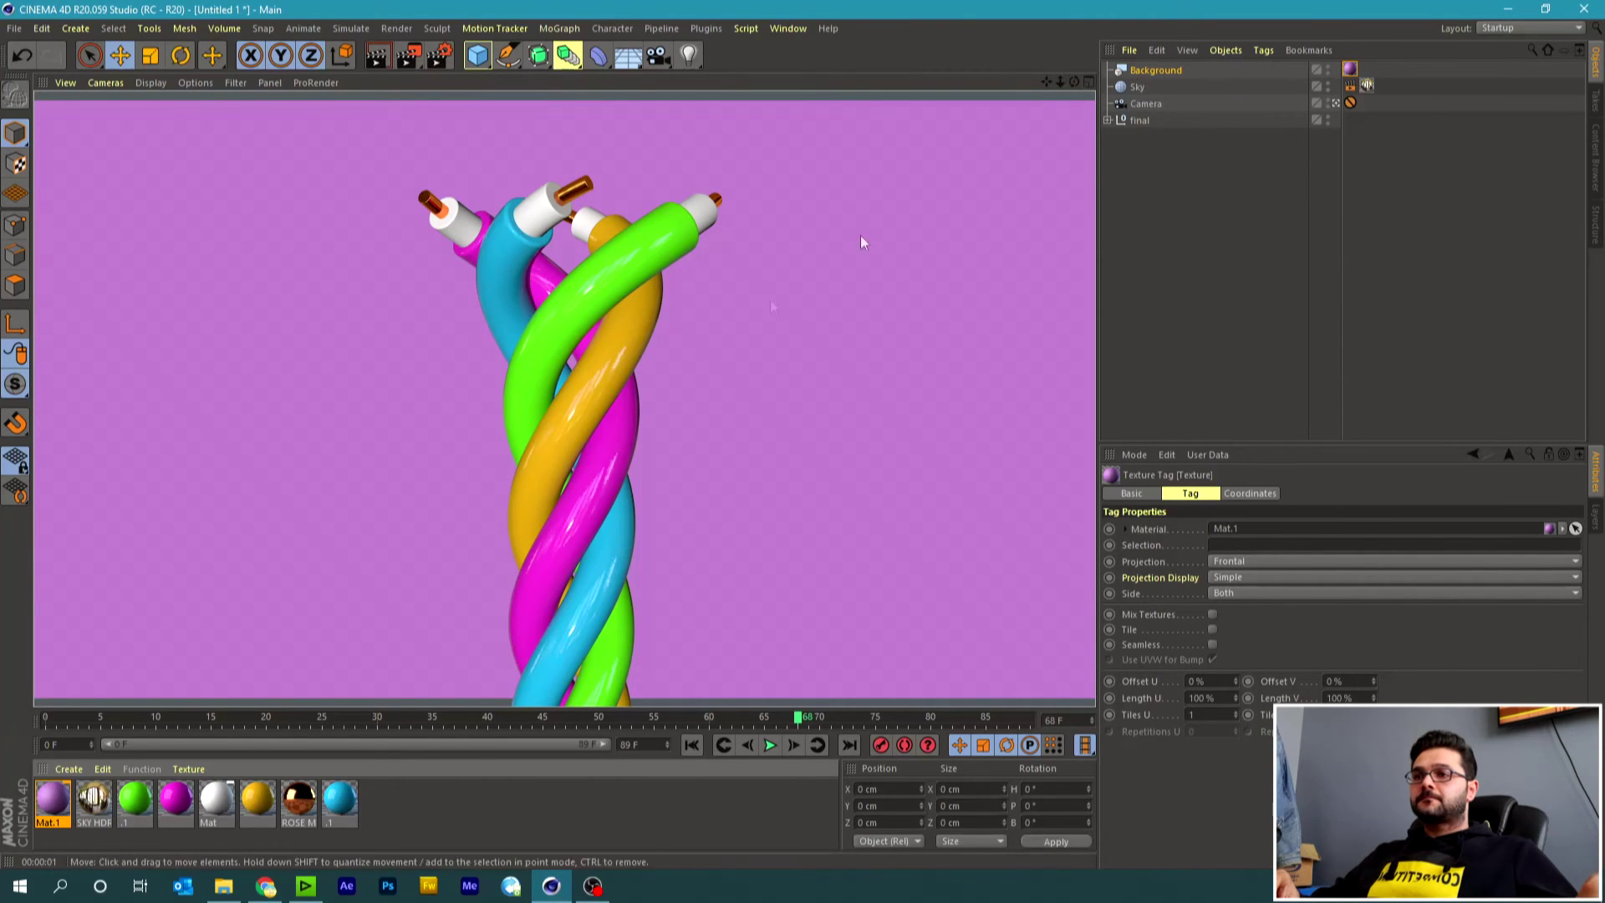
Try an orange colour on Mat.1 and render a preview.
double_click(52, 798)
mouse_move(559, 216)
left_mouse_down()
mouse_move(541, 215)
mouse_move(773, 247)
left_mouse_up()
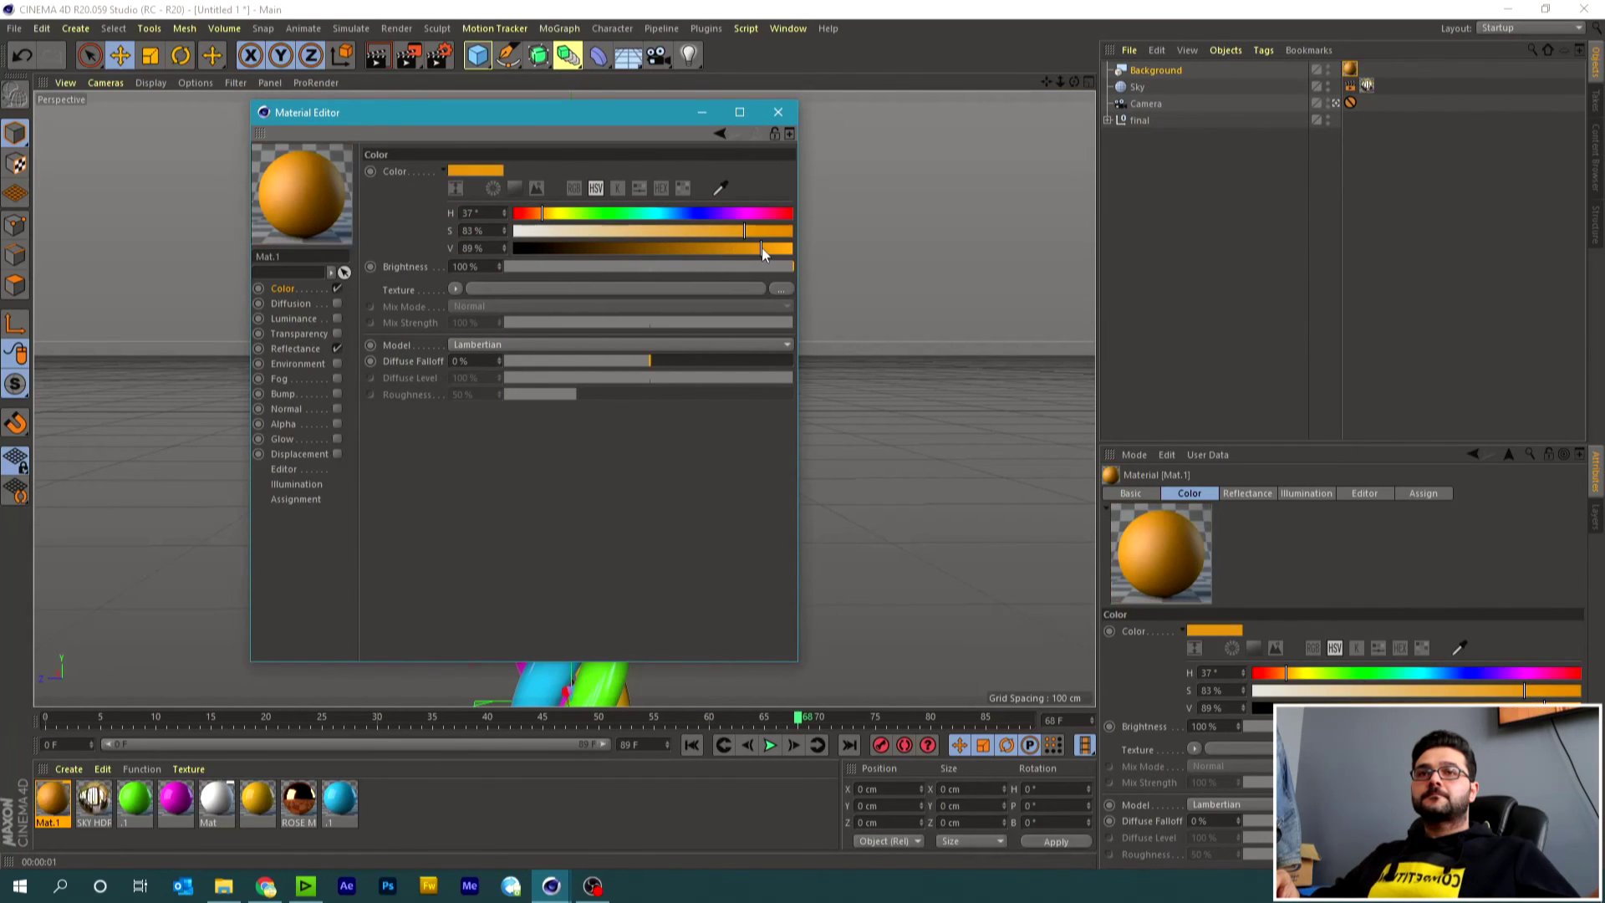
left_click(778, 112)
left_click(378, 55)
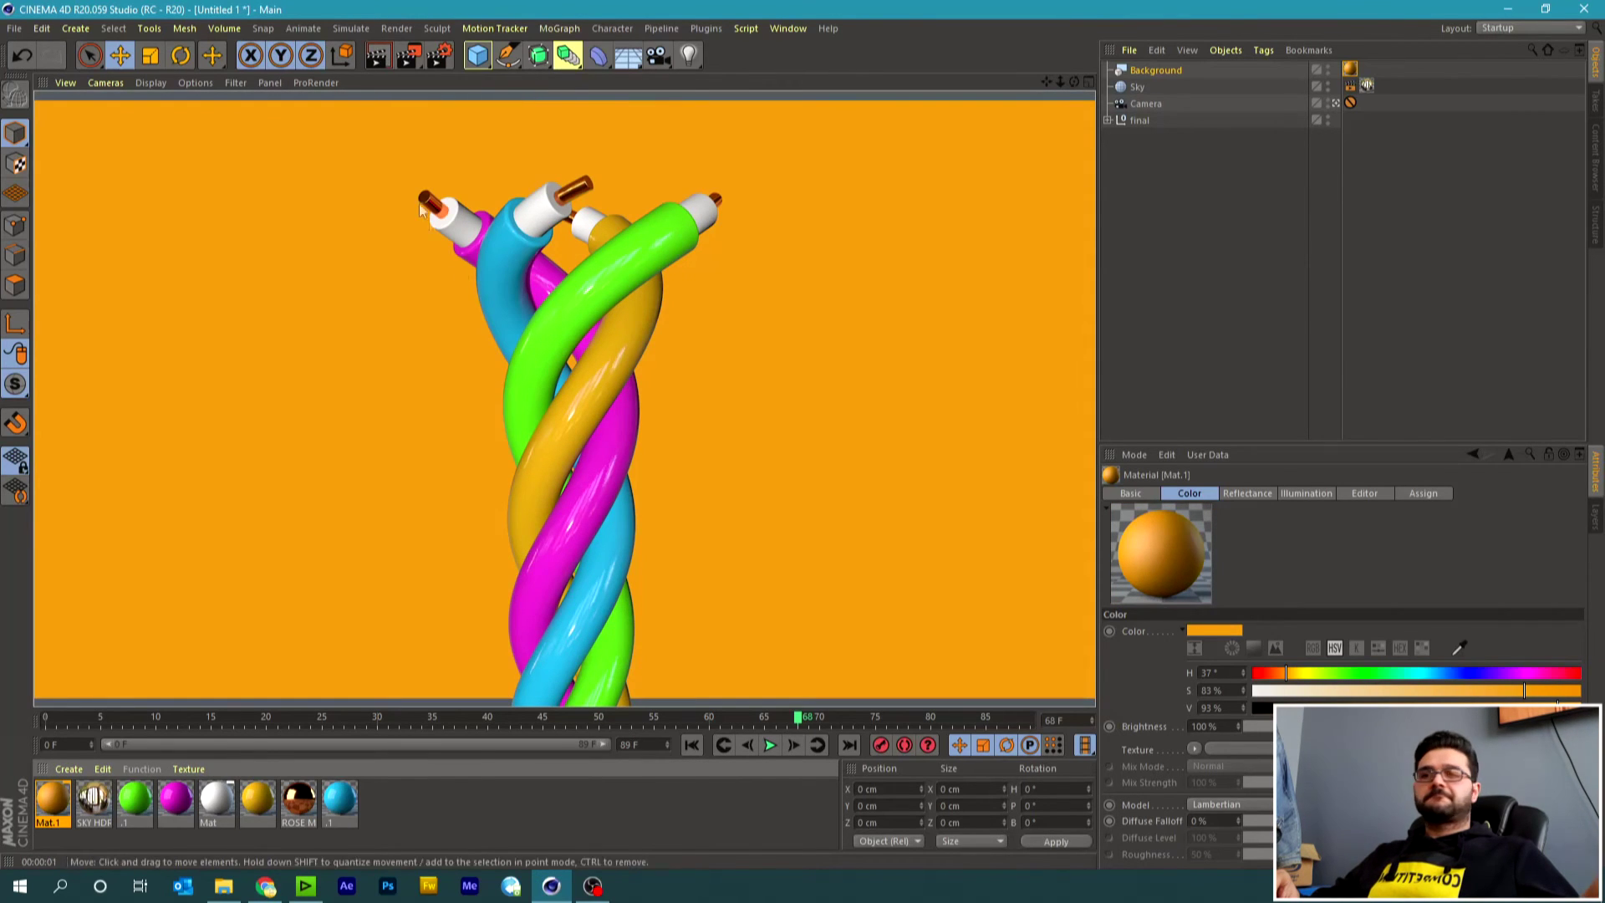
Return Mat.1 to a lighter, less saturated purple and render the preview again.
double_click(51, 801)
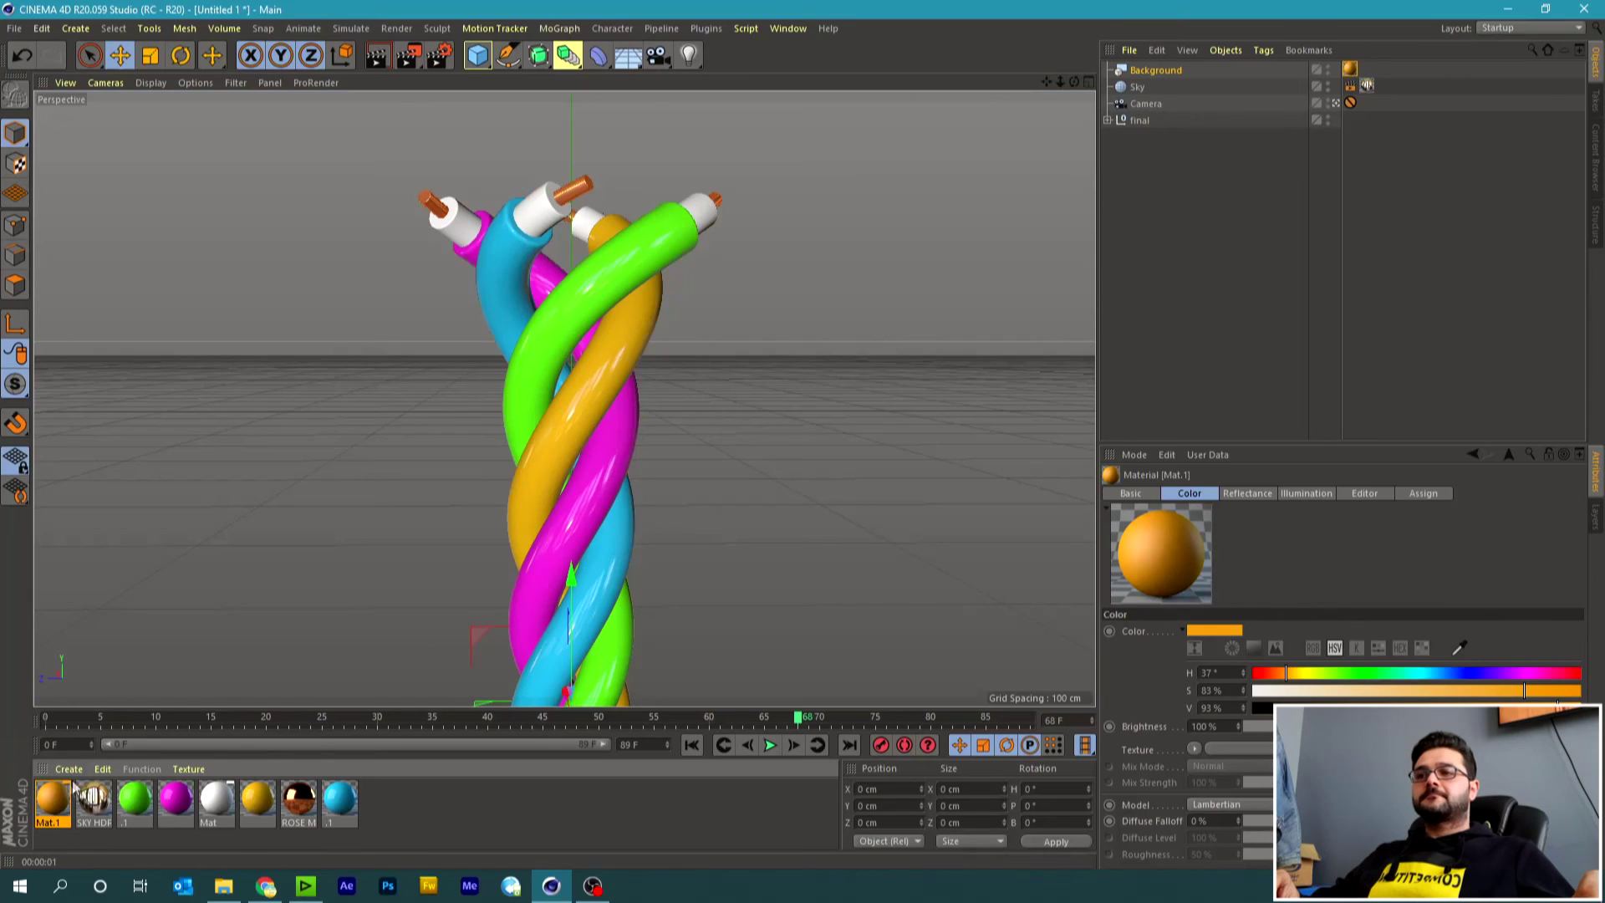
left_click(726, 215)
left_click_drag(725, 231, 632, 241)
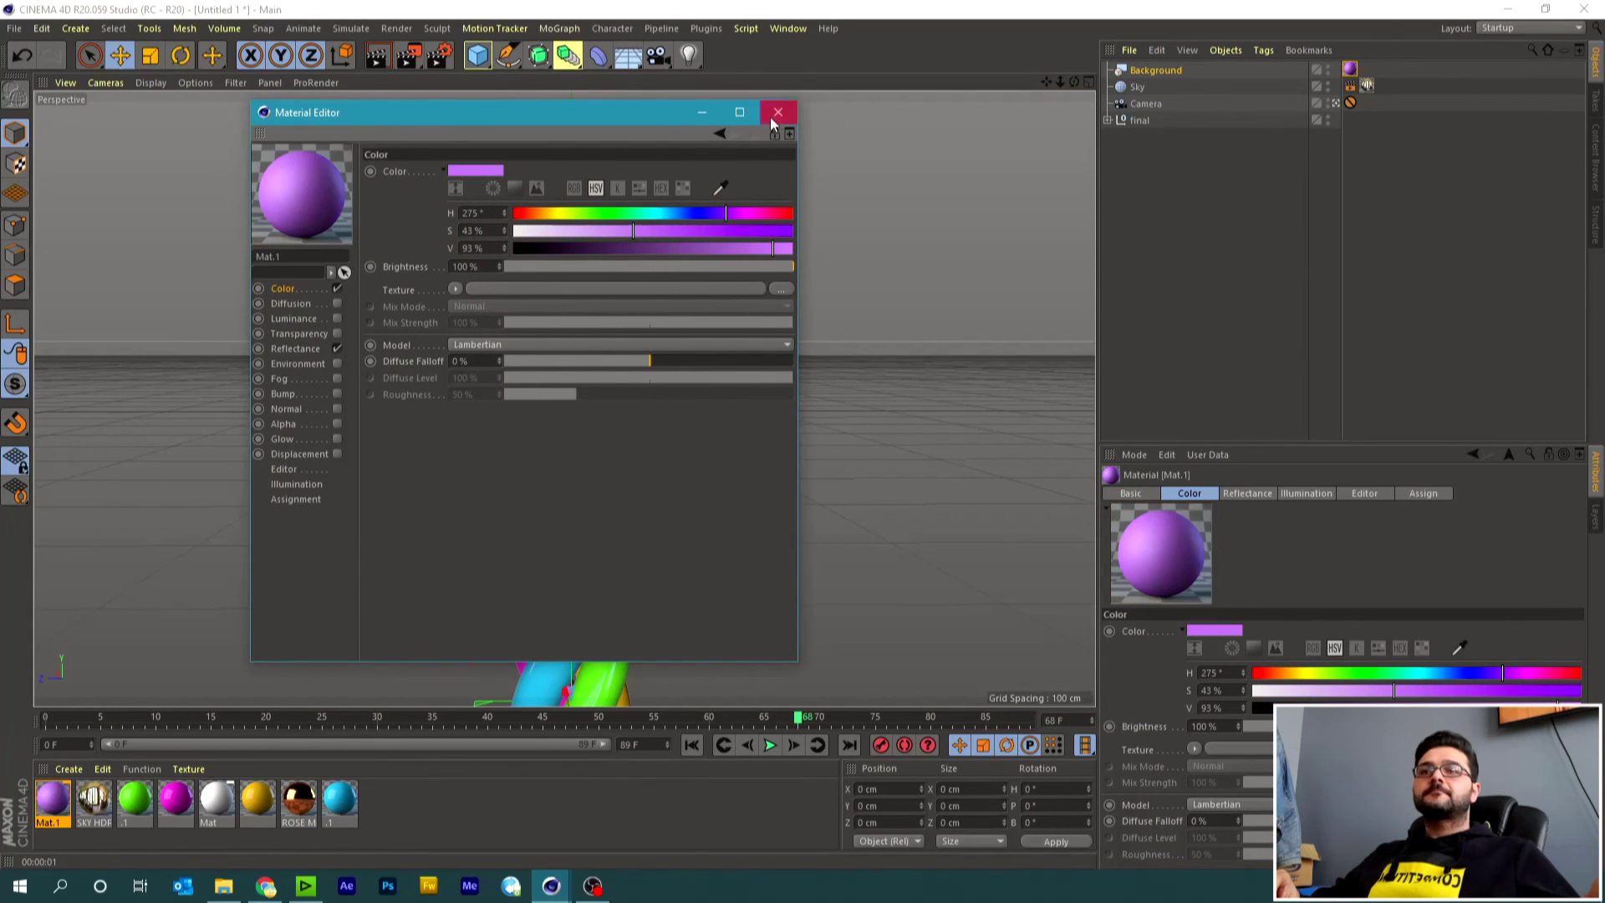
left_click(778, 112)
left_click(382, 60)
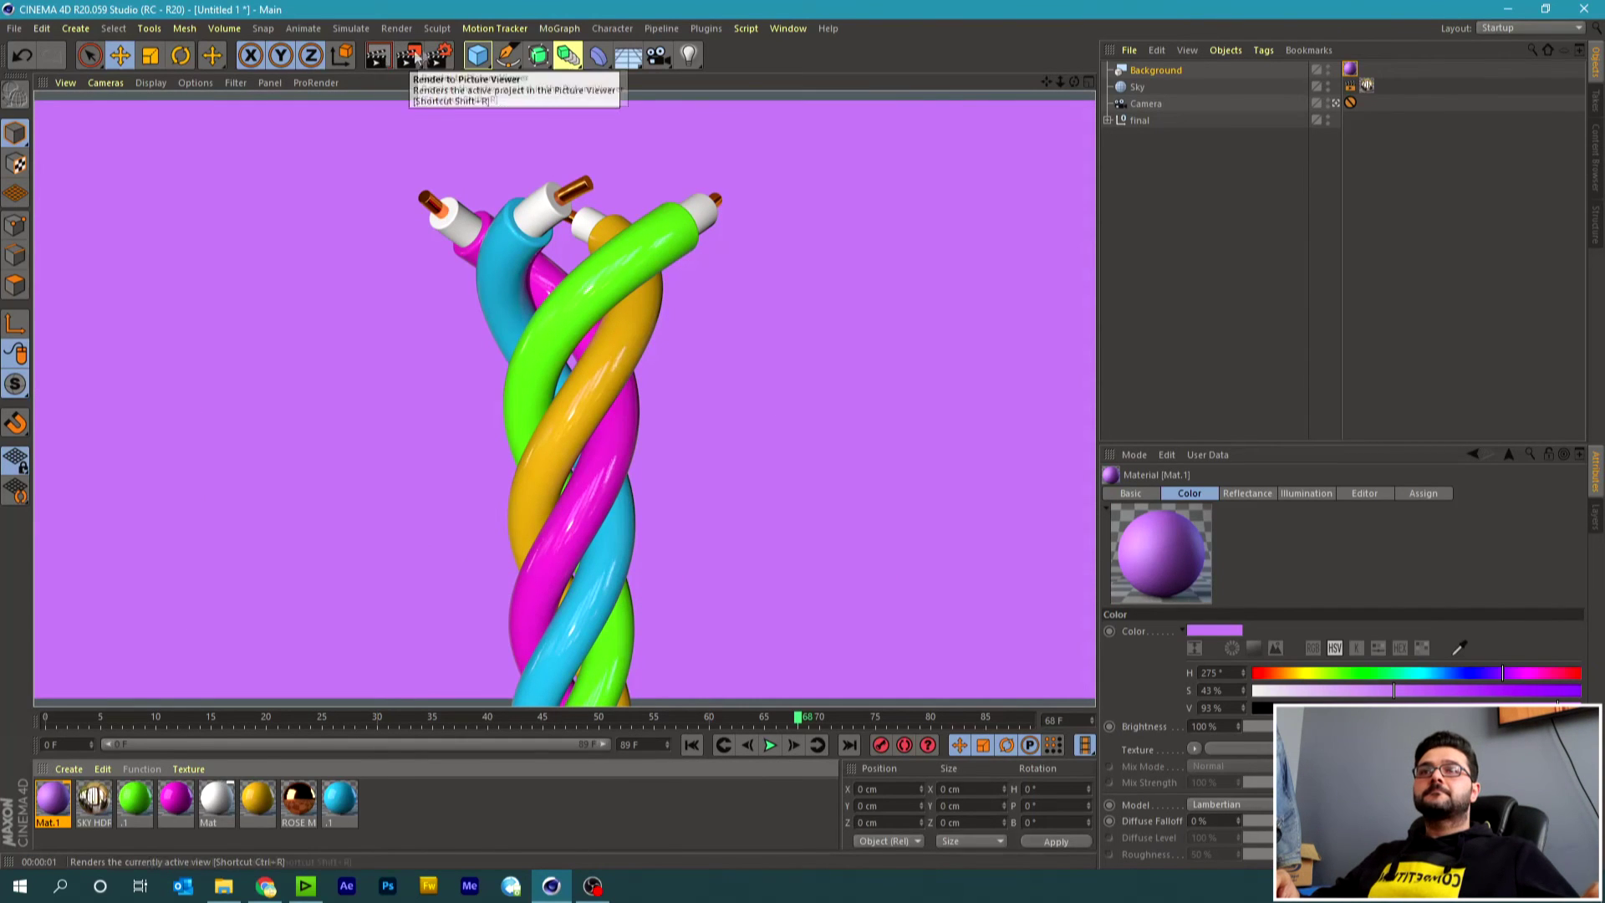
Use the Physical renderer with Global Illumination and save the render as AVI.
left_click(439, 57)
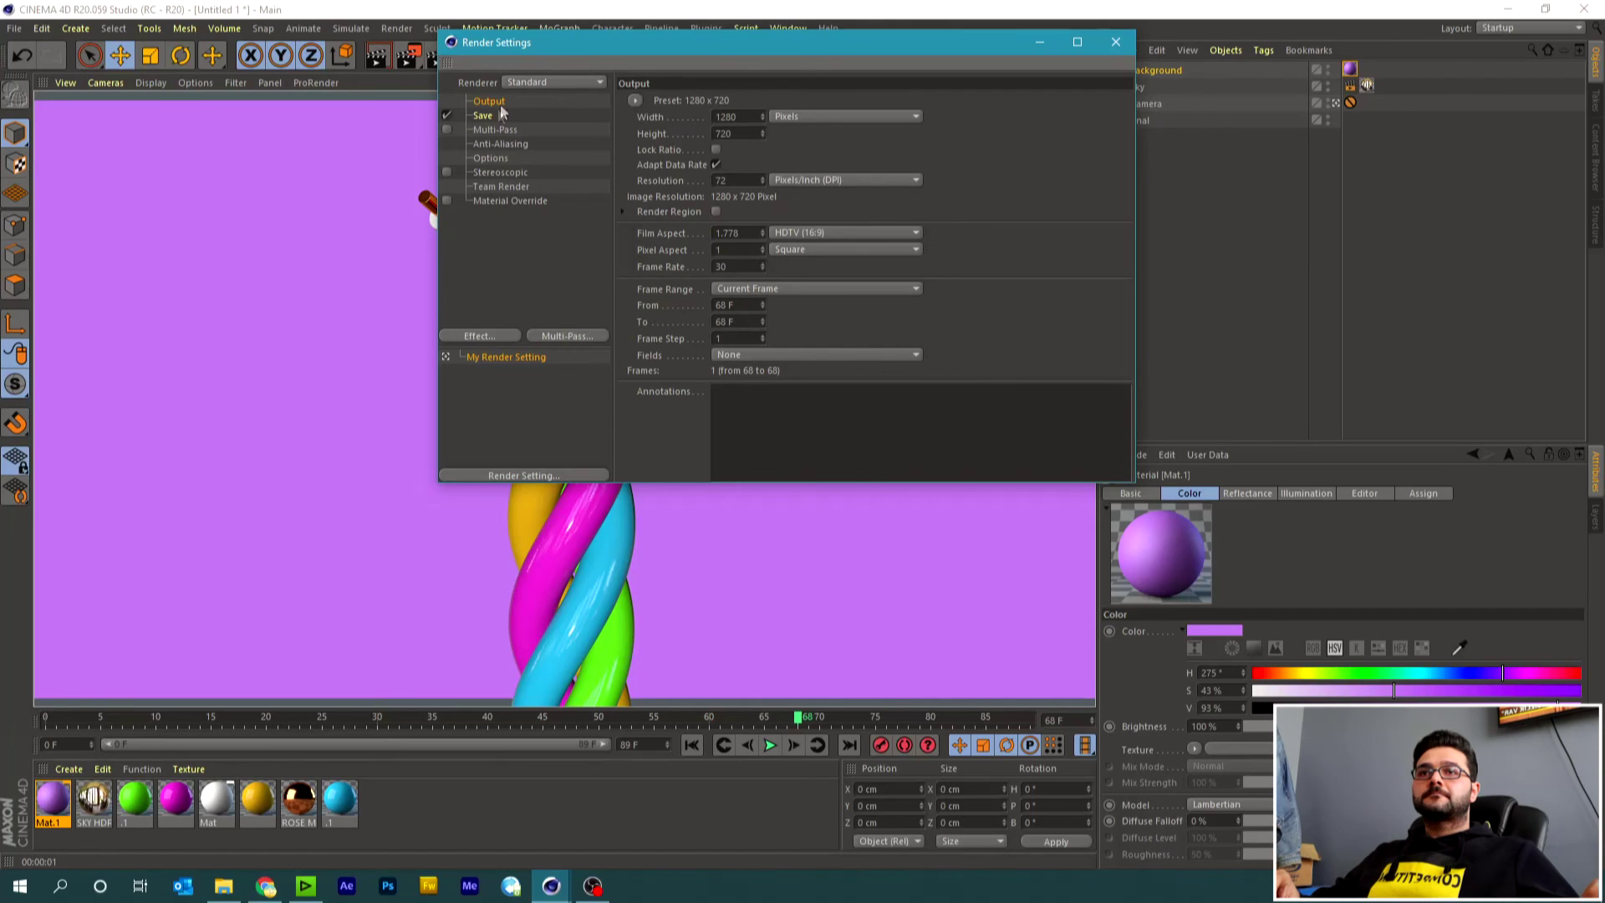
left_click(529, 89)
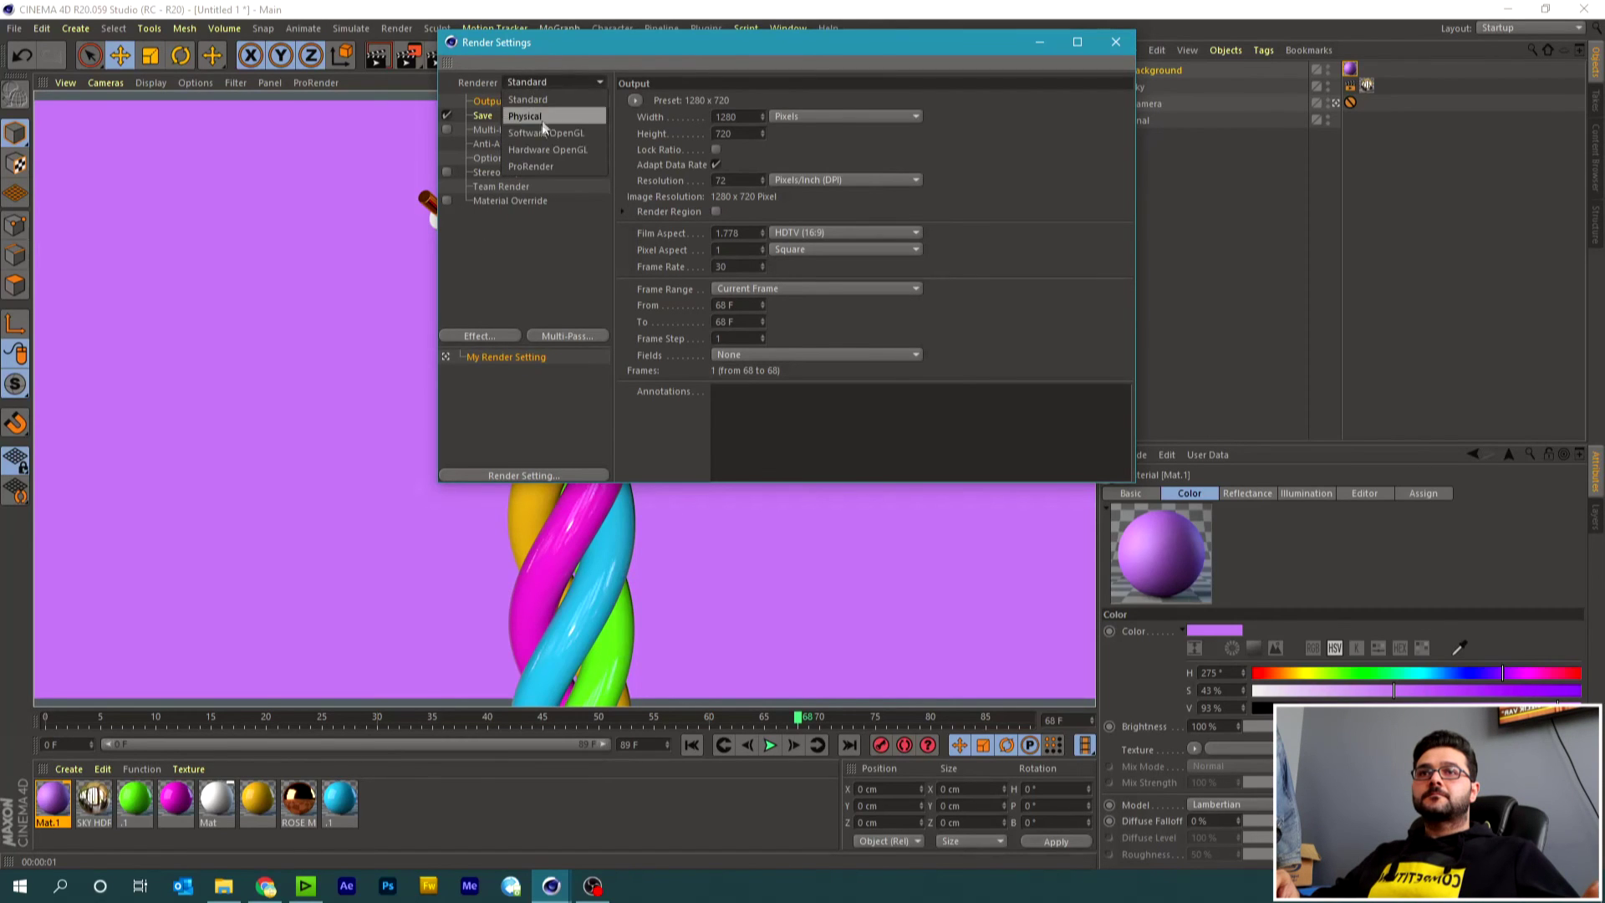
left_click(535, 126)
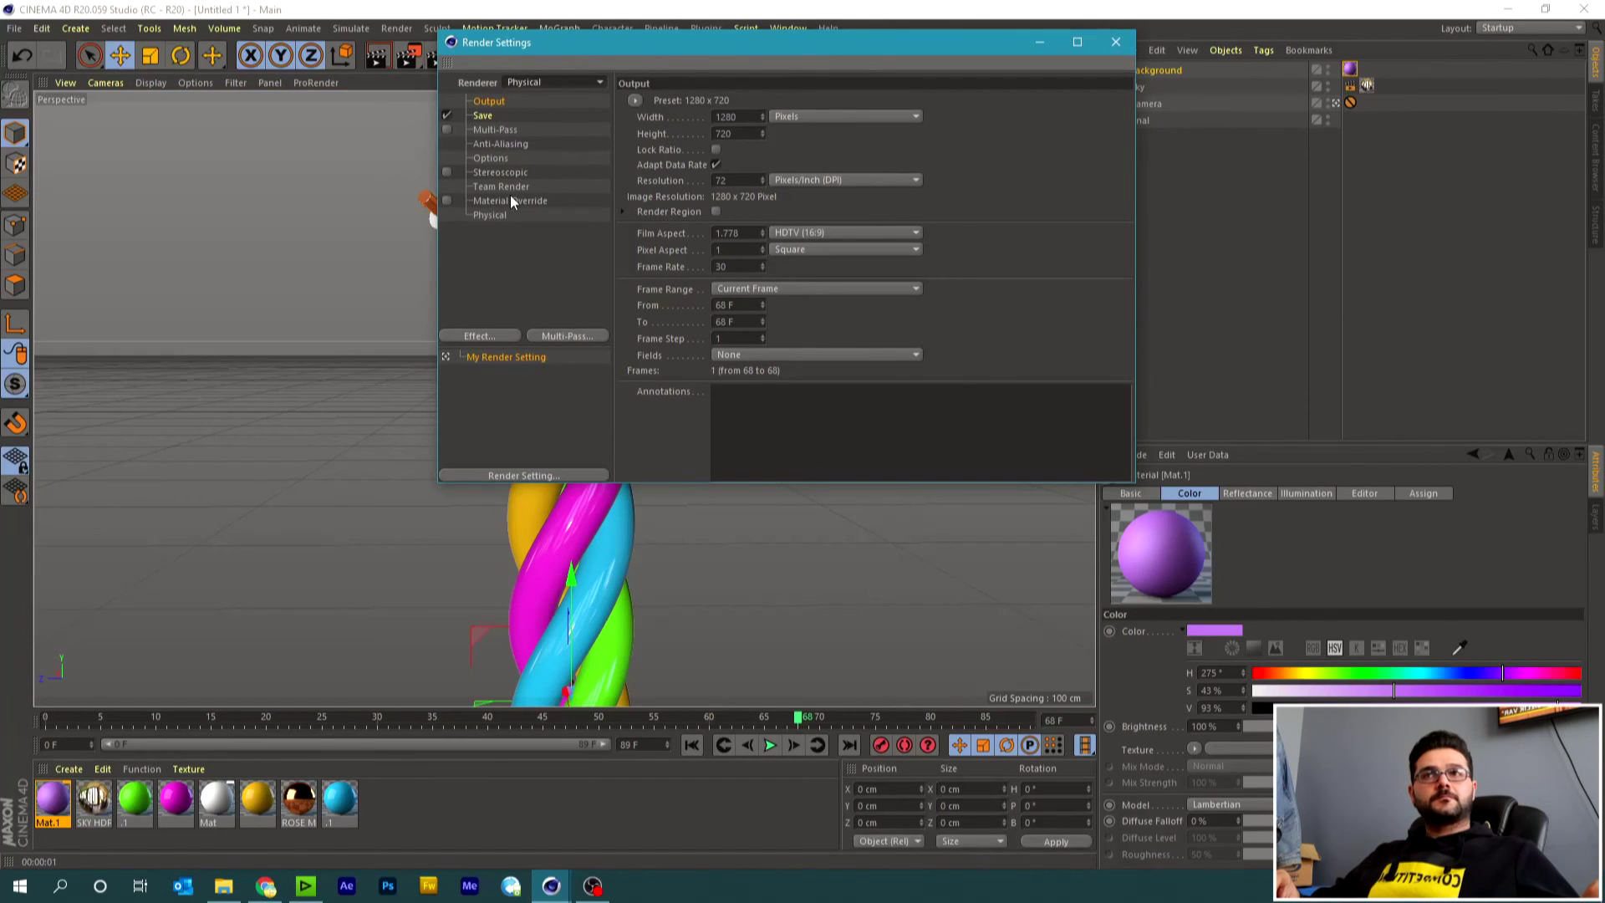
left_click(488, 335)
left_click(565, 523)
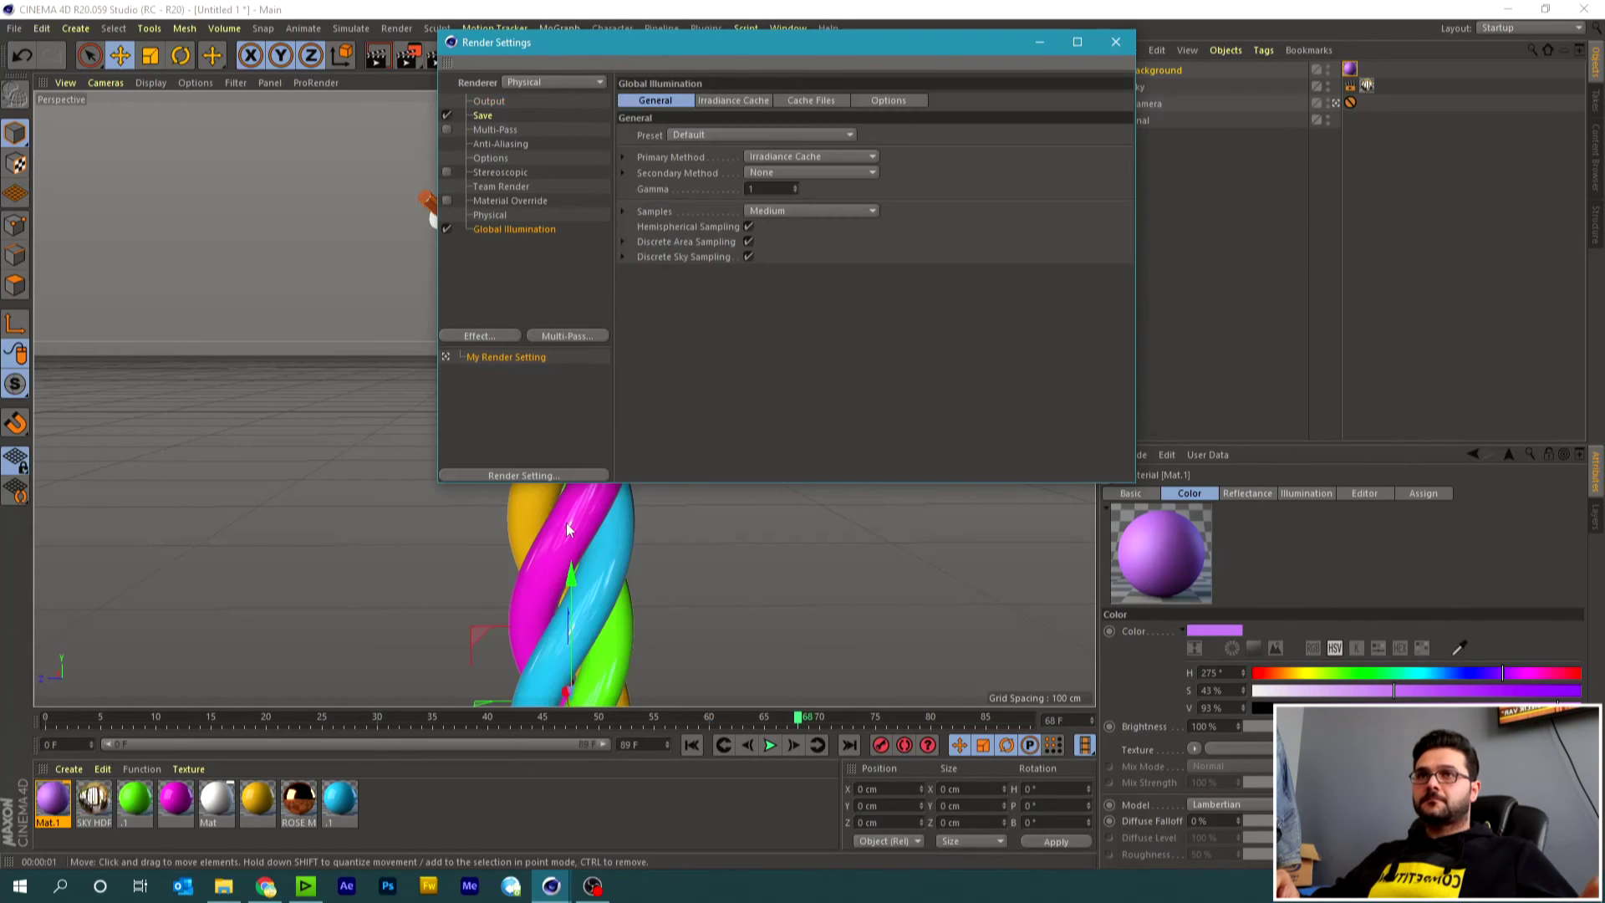
left_click(486, 114)
left_click(766, 147)
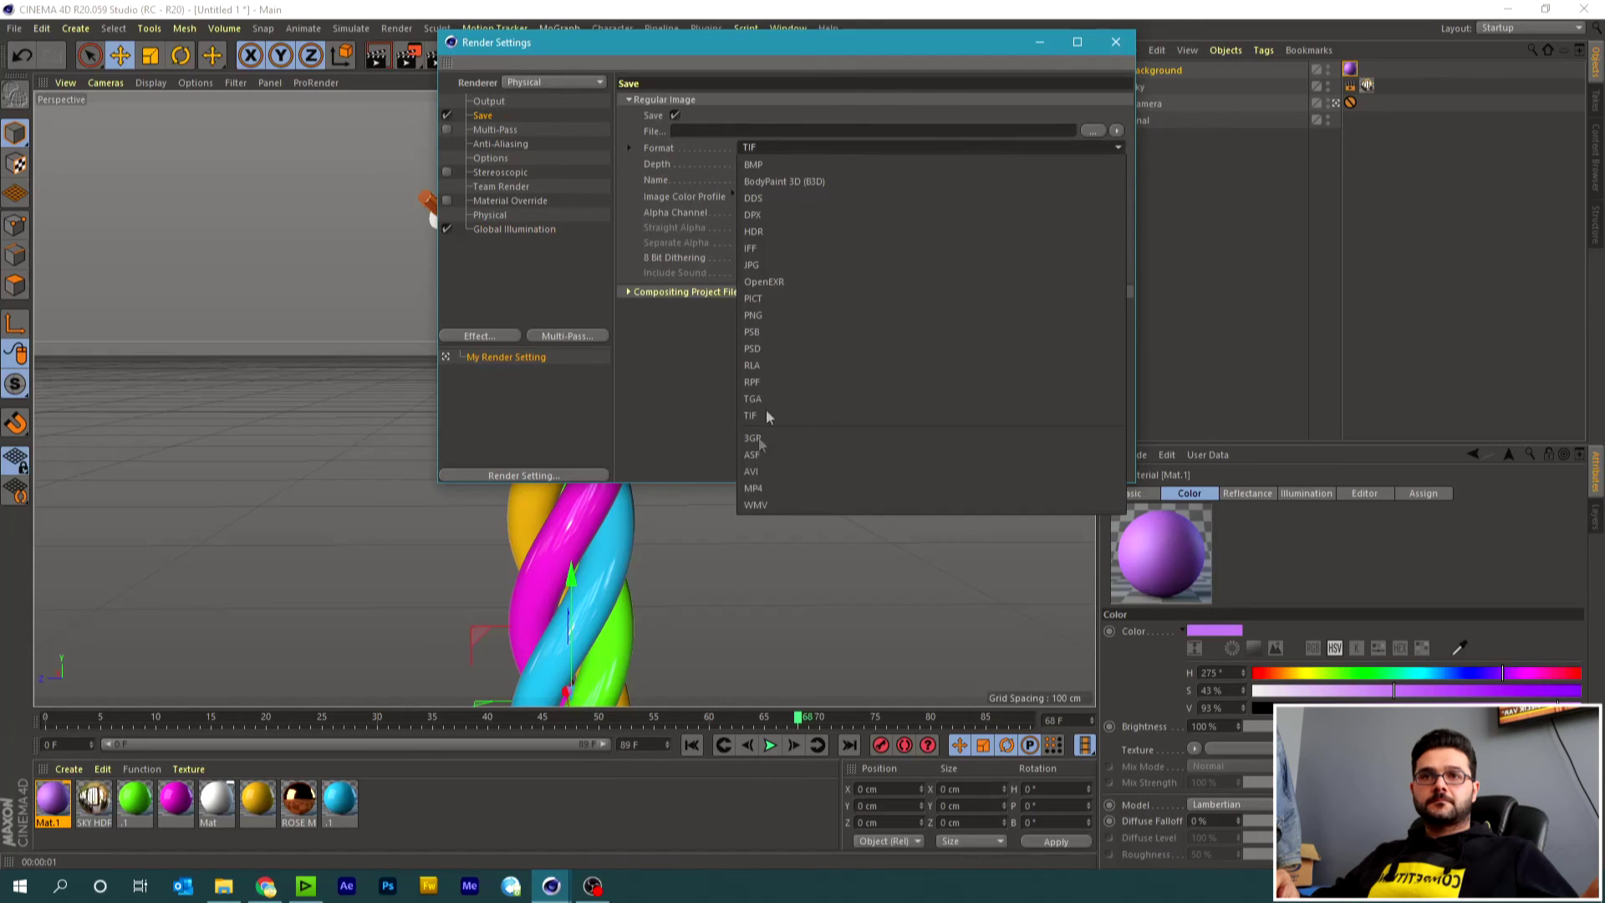
left_click(755, 466)
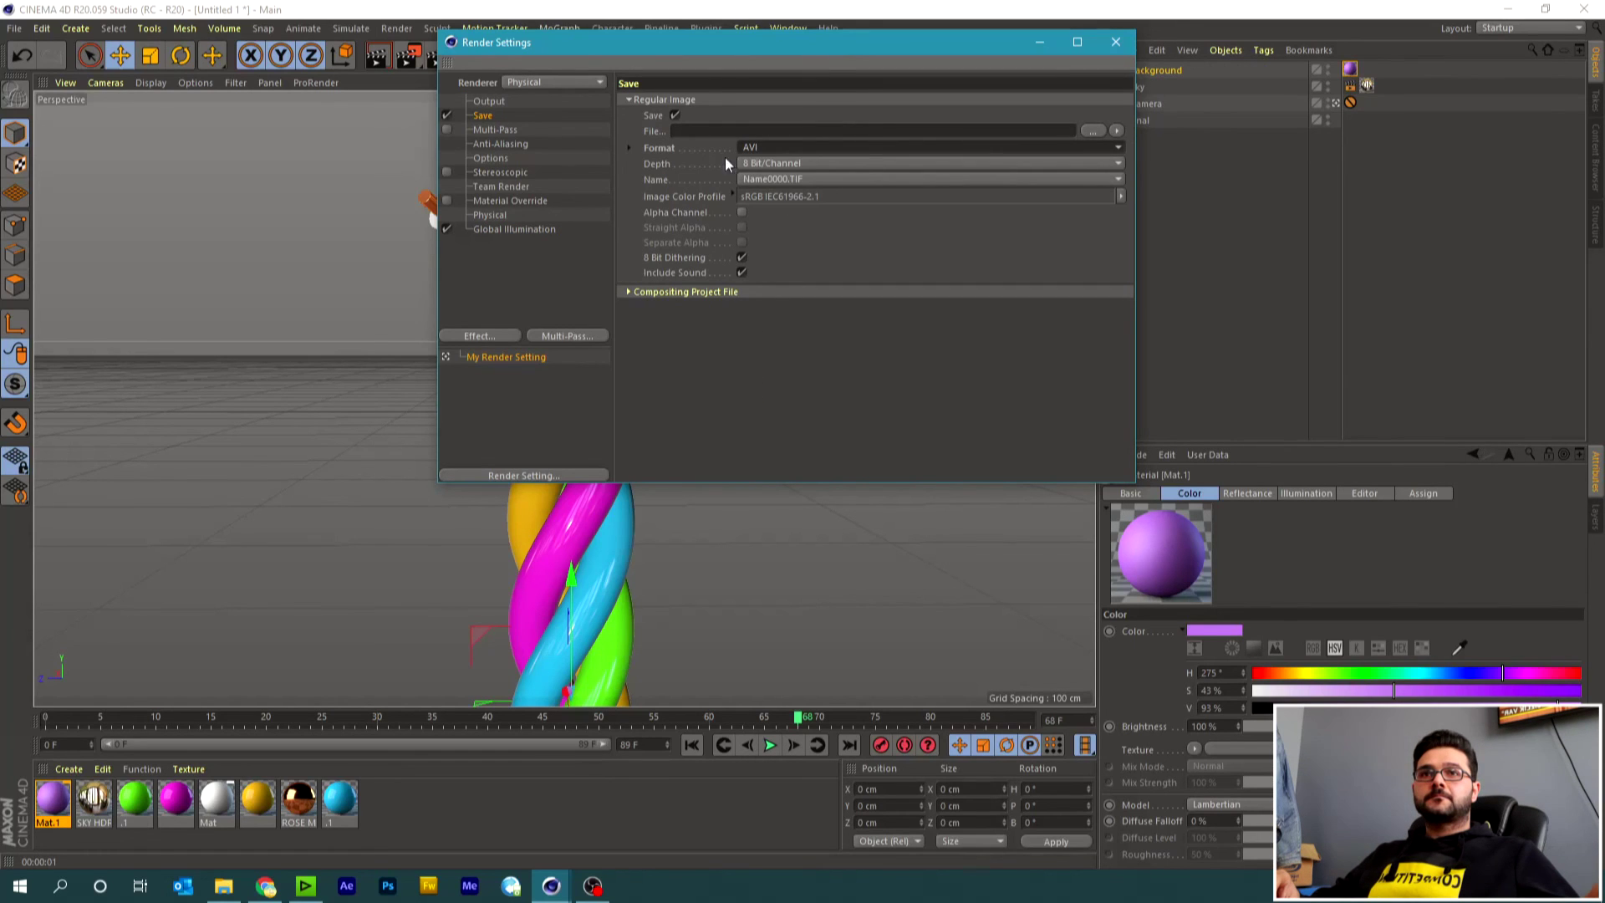
Apply the HDV 1080 29.97 output preset and render all frames.
left_click(493, 100)
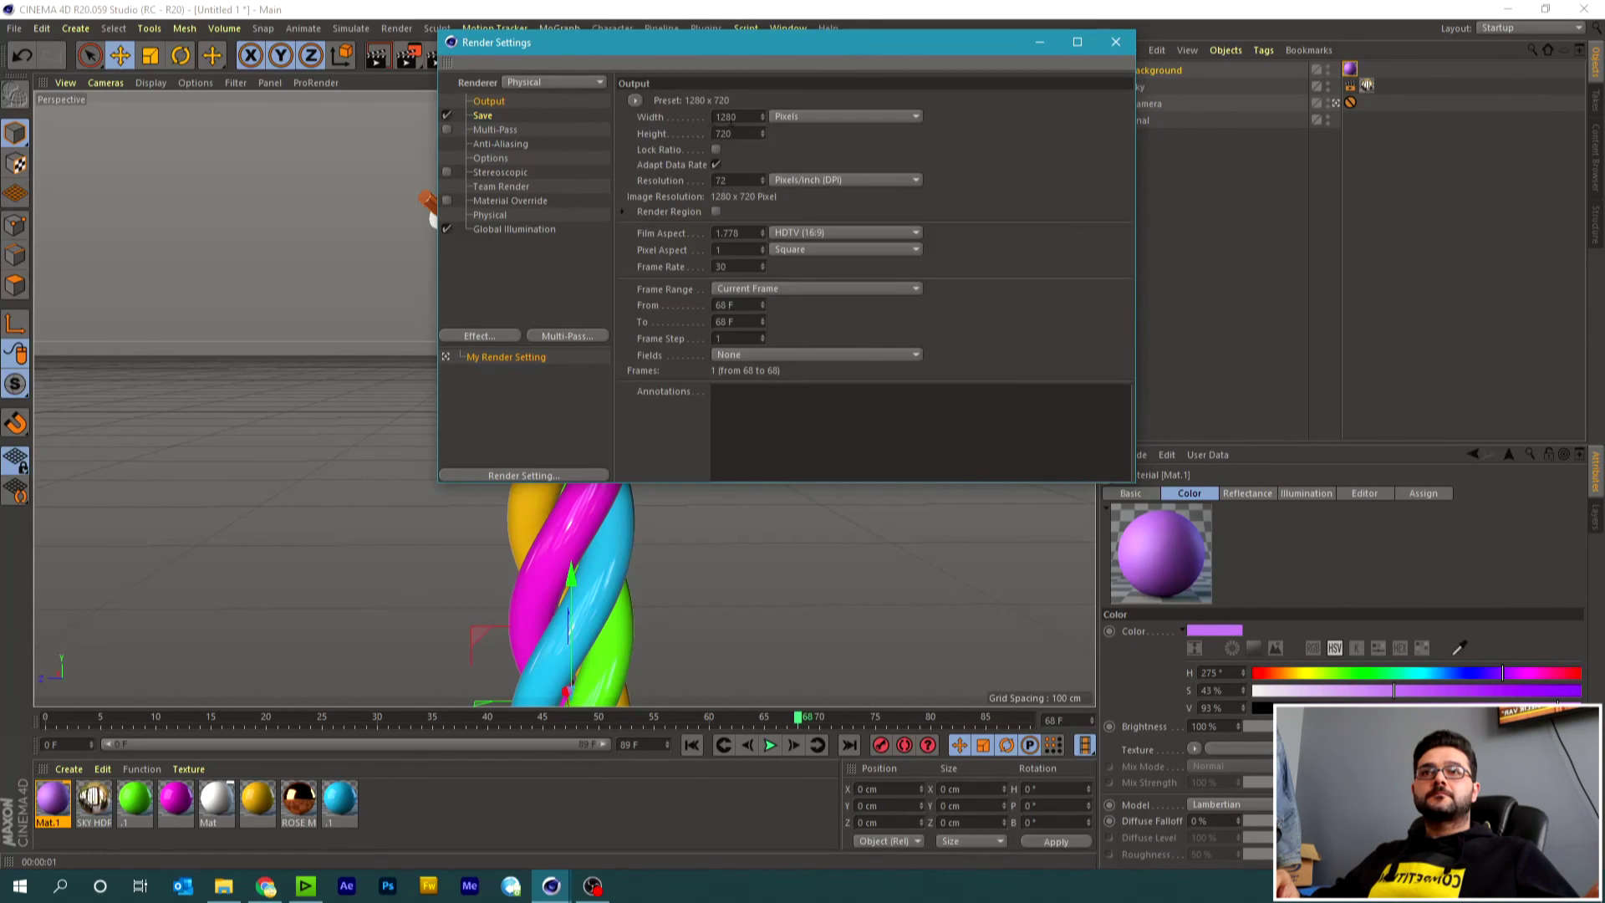
left_click(635, 101)
mouse_move(652, 118)
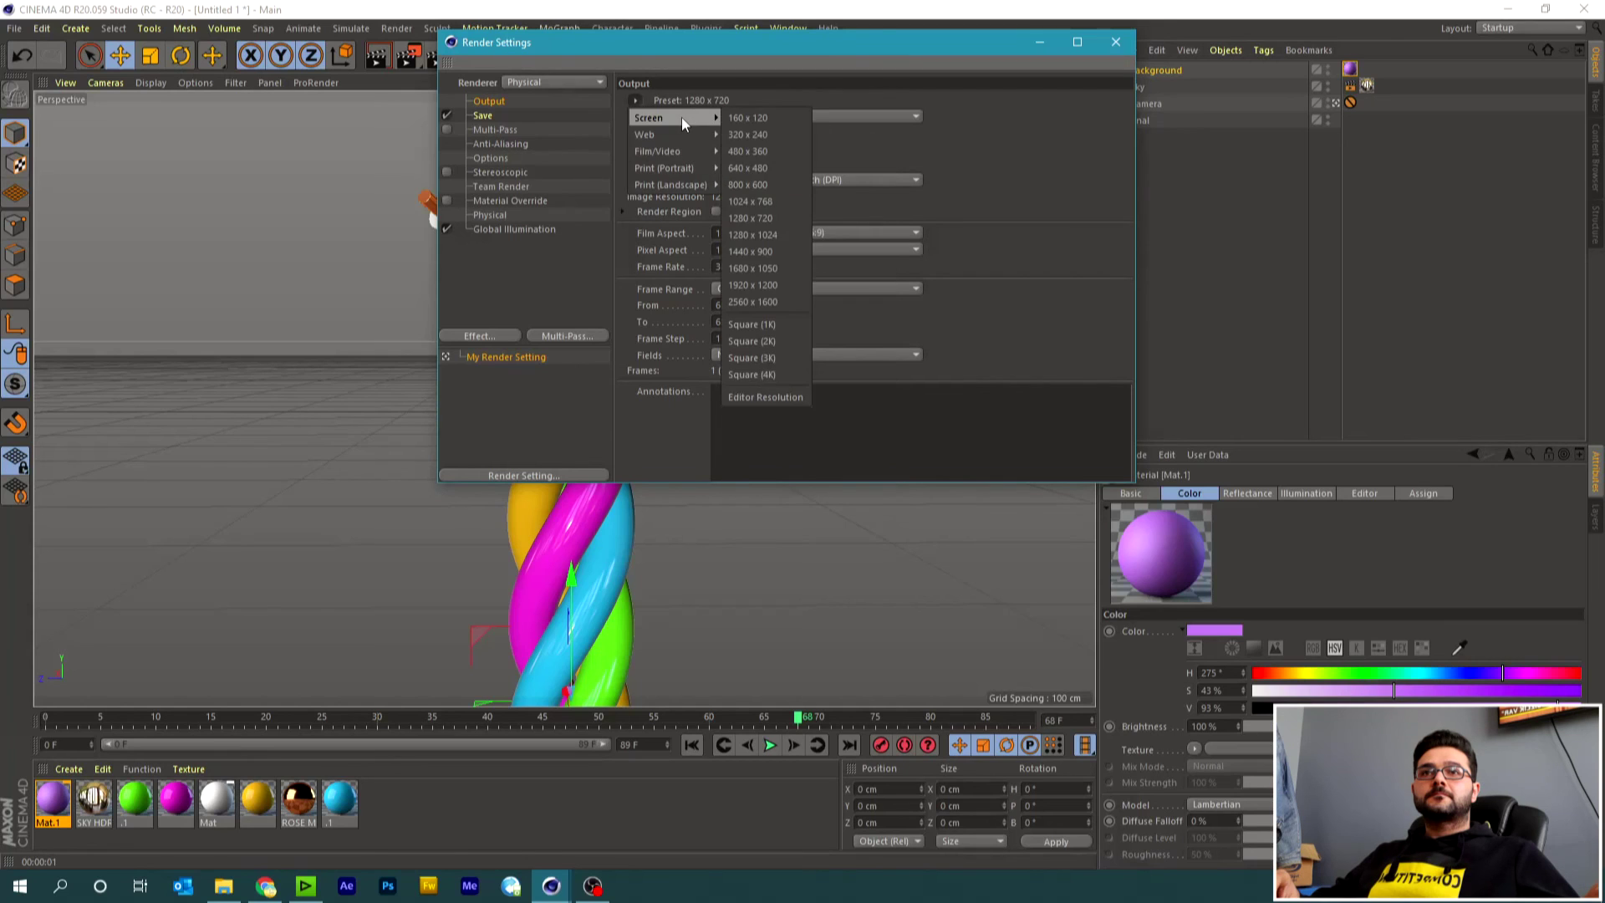
left_click(761, 286)
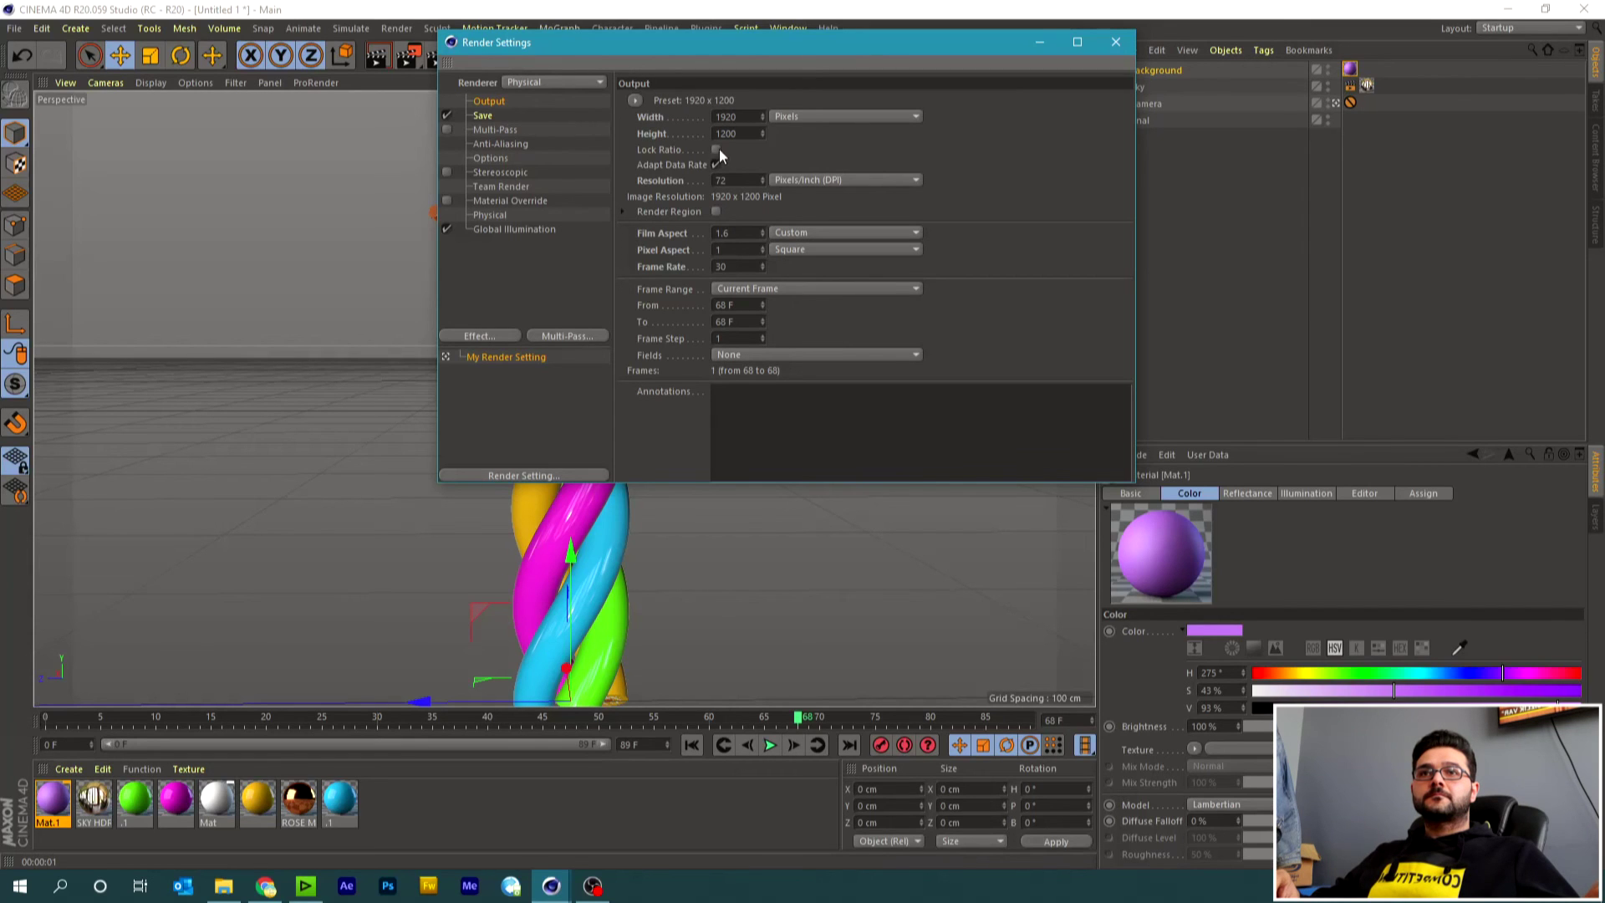
left_click(635, 101)
mouse_move(657, 151)
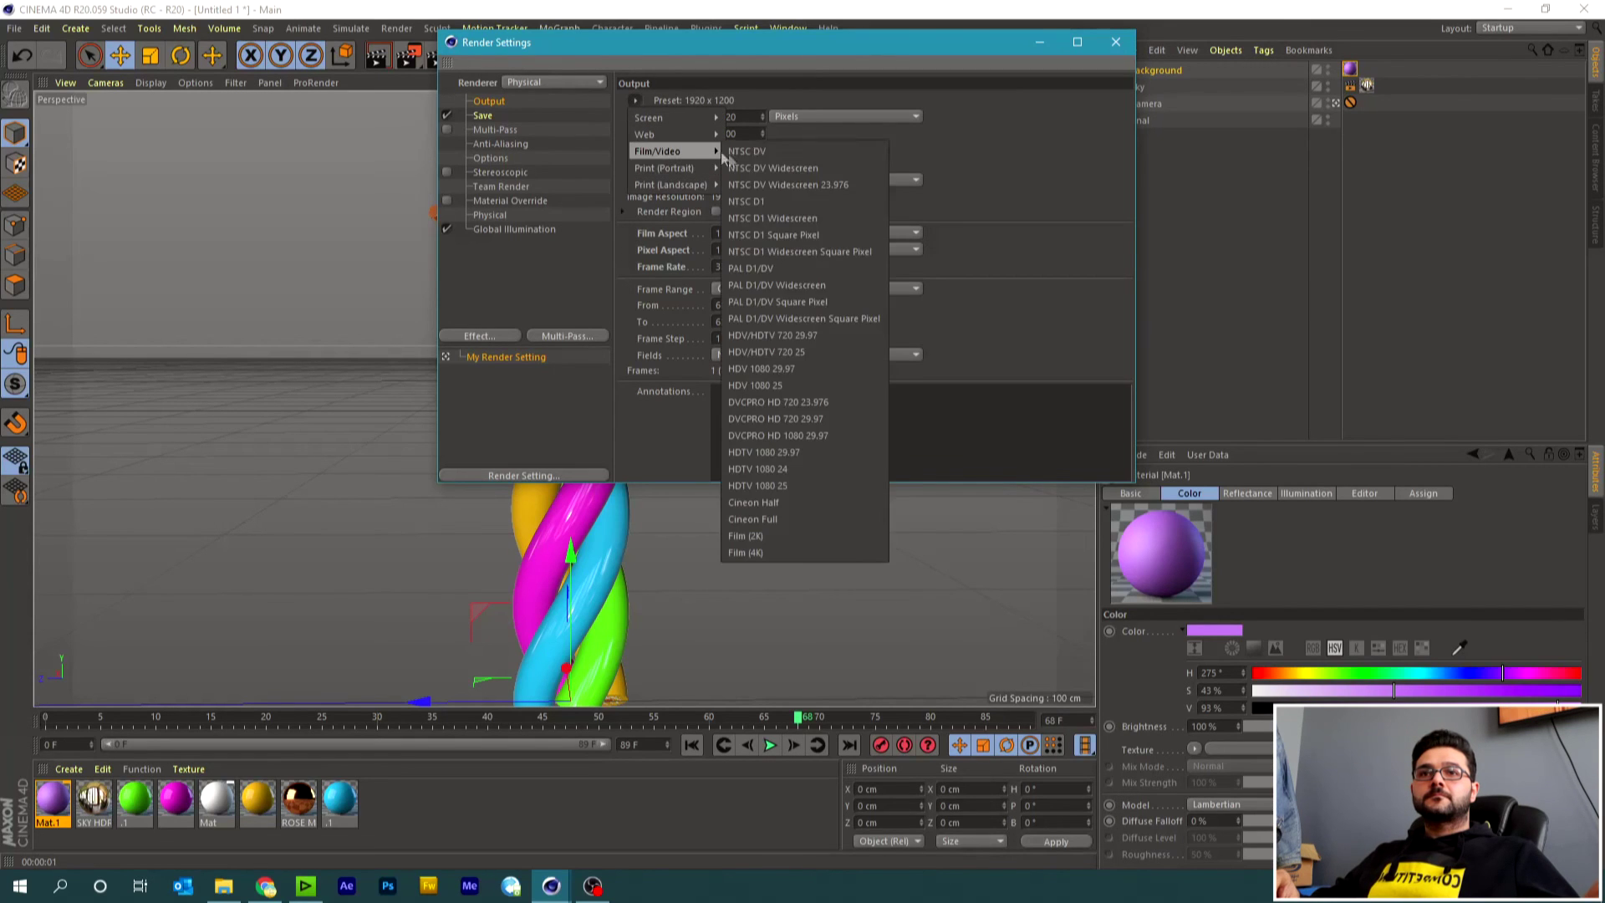
left_click(756, 371)
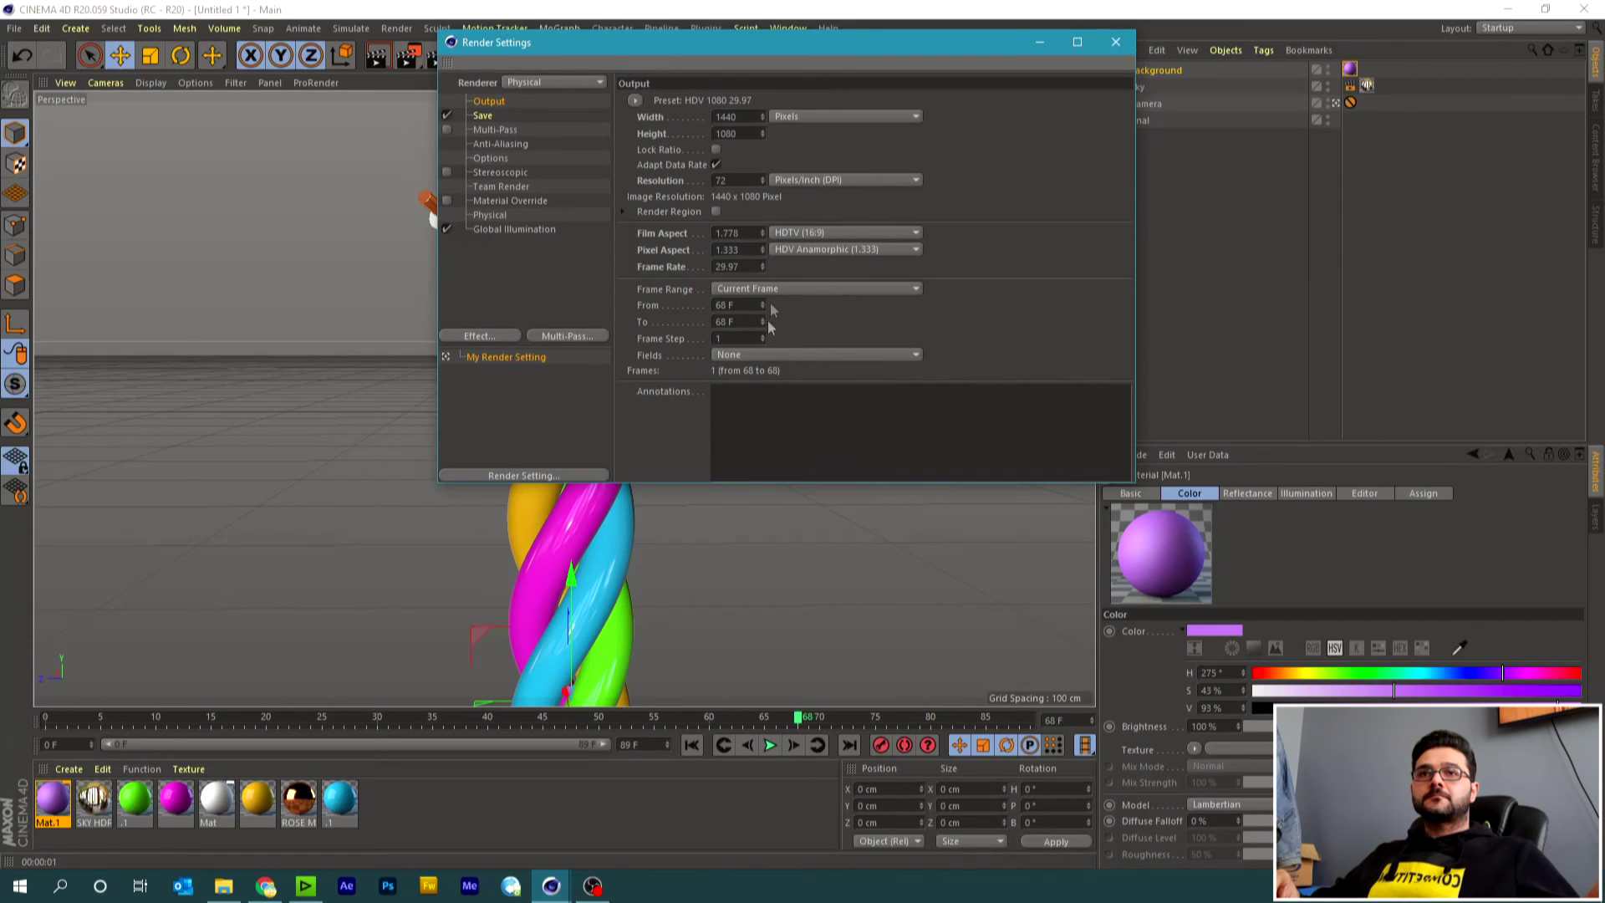
left_click(761, 287)
left_click(757, 333)
Set width to 1920, then reapply the 1920 x 1200 and HDV 1080 29.97 presets.
double_click(736, 117)
type("1920")
key("Return")
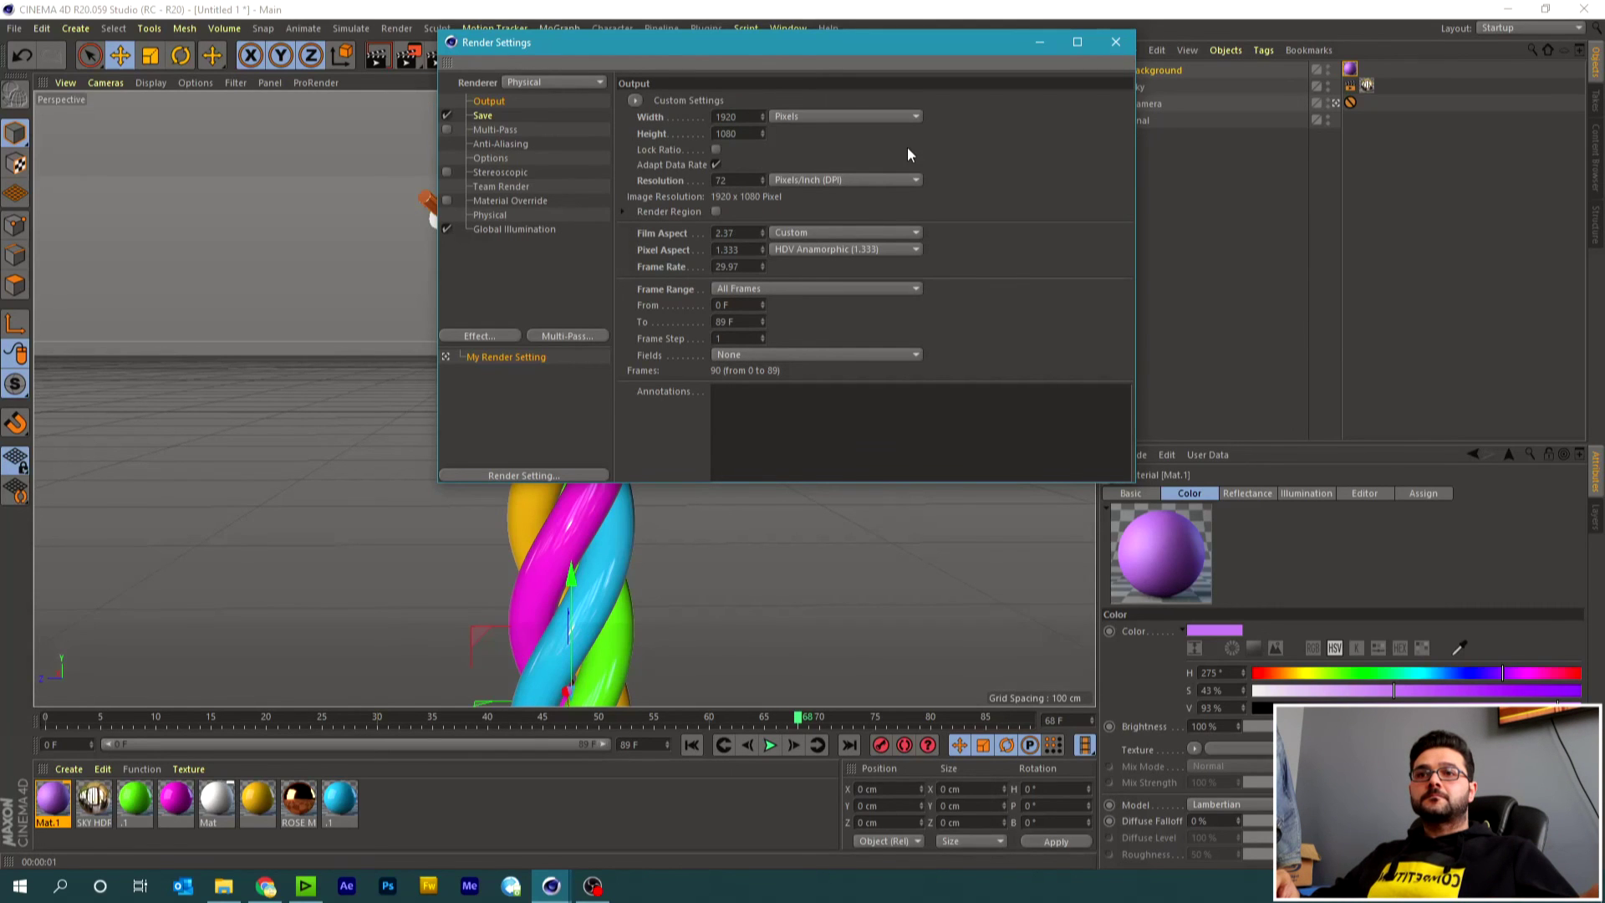
left_click_drag(763, 42, 1327, 83)
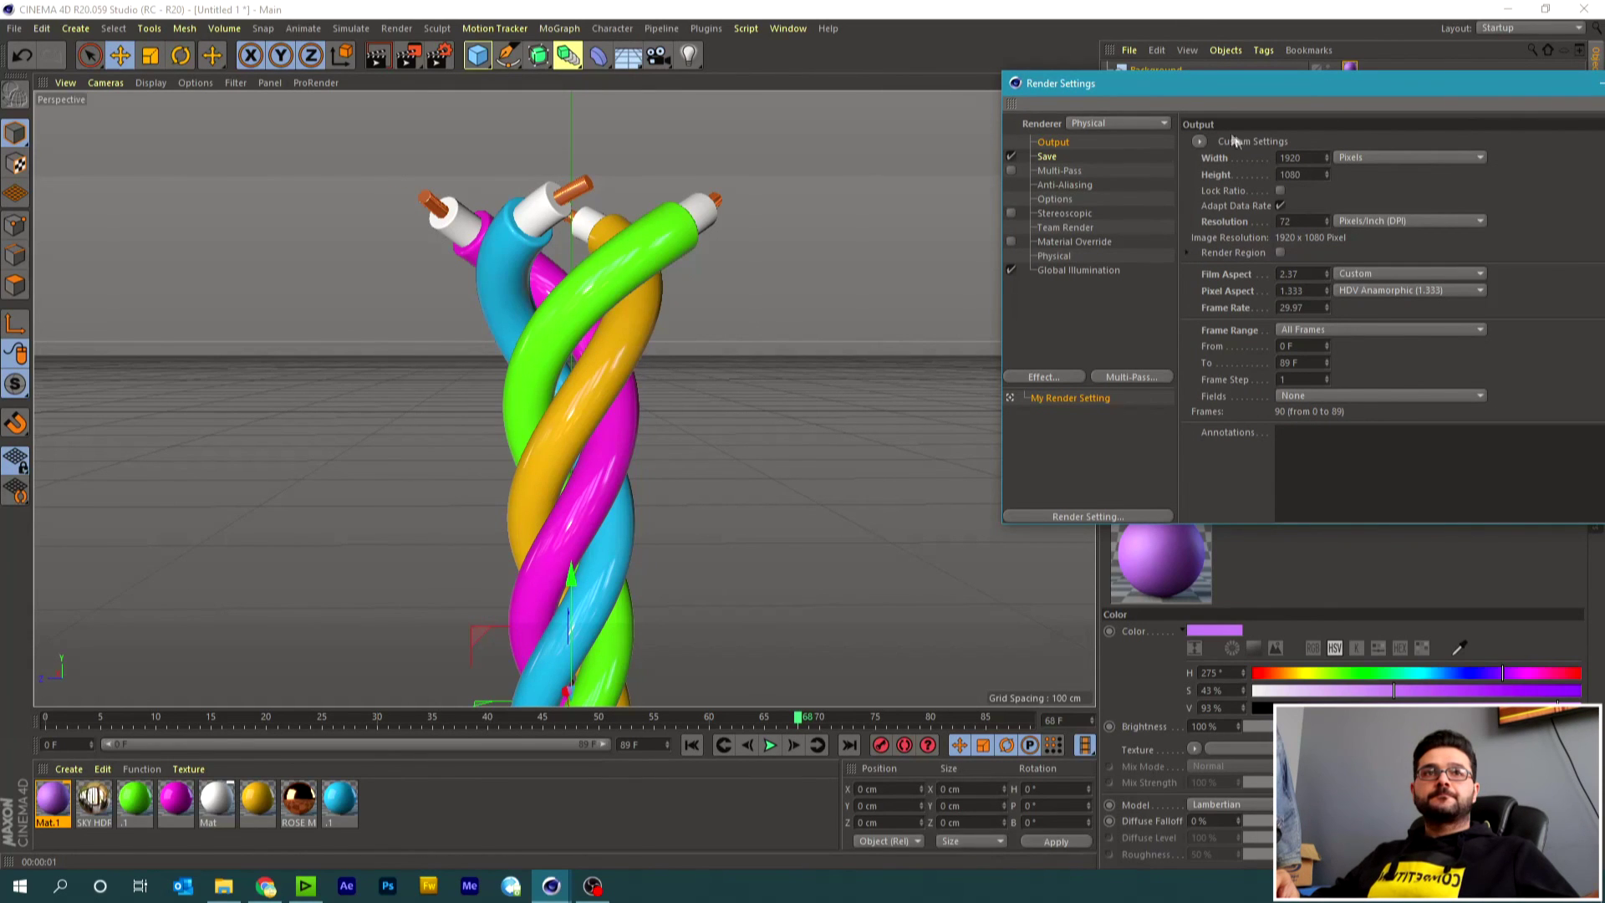
left_click(1201, 142)
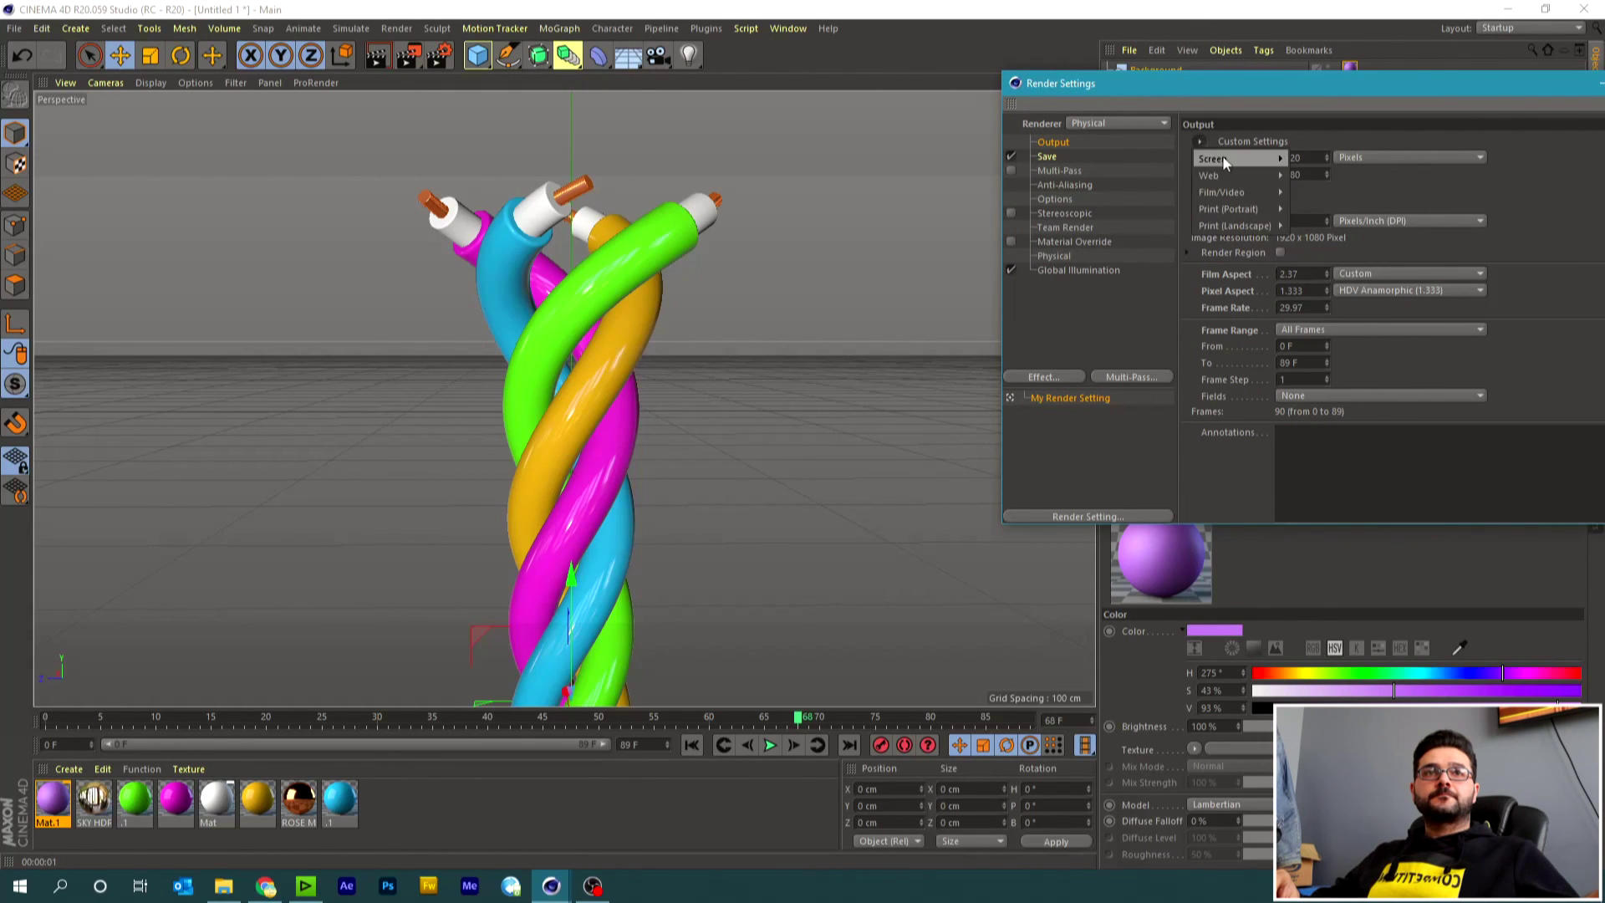
left_click(1330, 325)
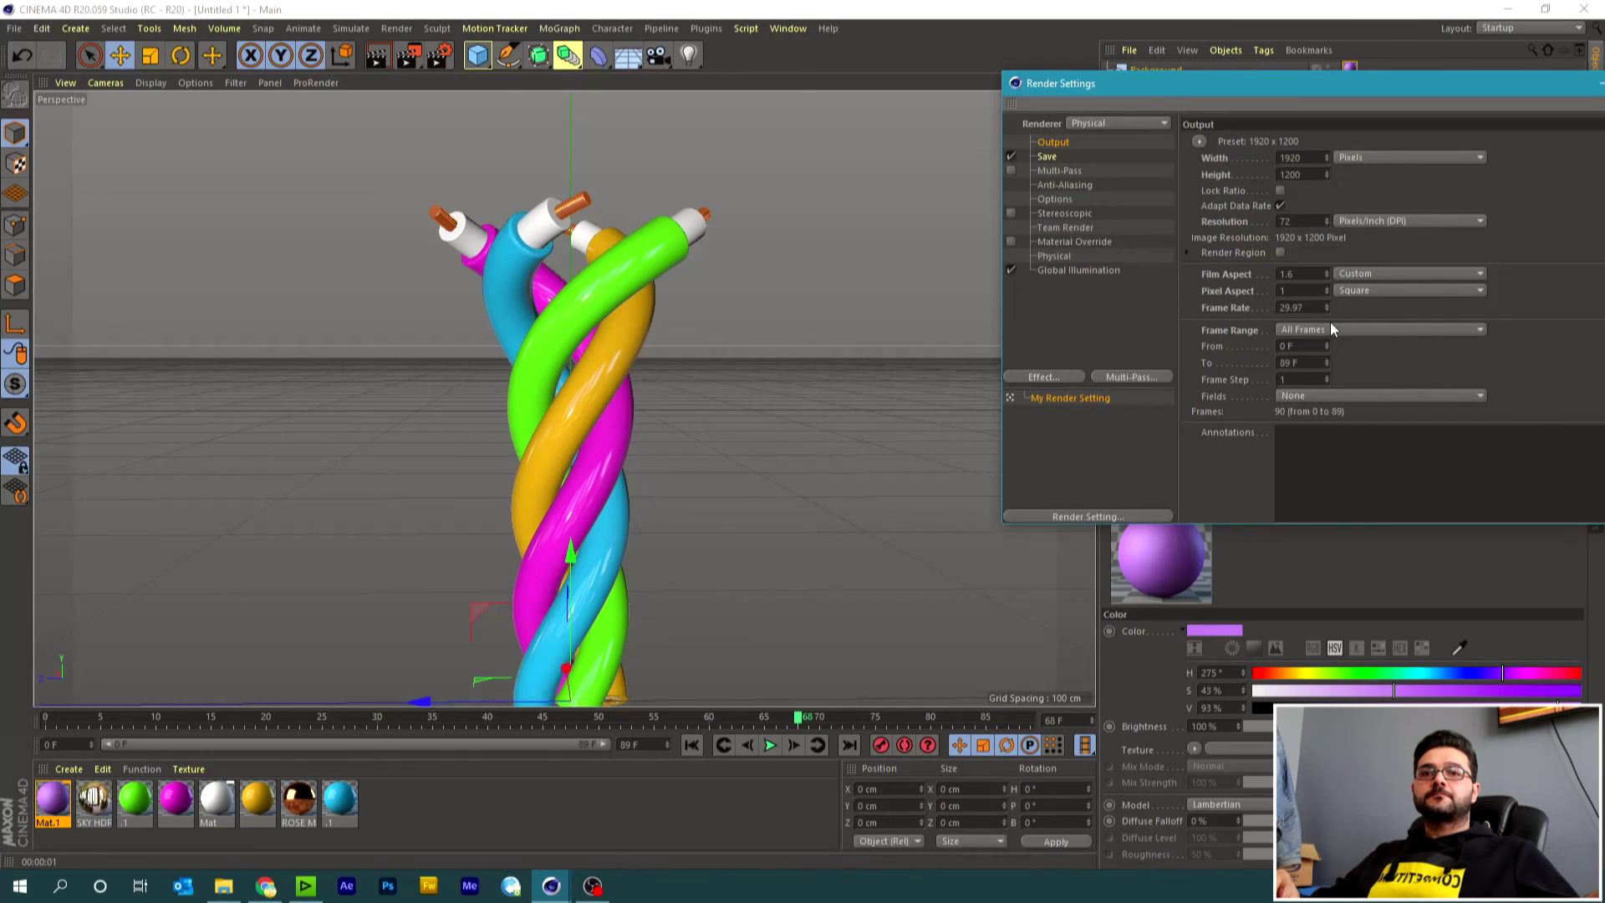
left_click(1201, 142)
mouse_move(1222, 192)
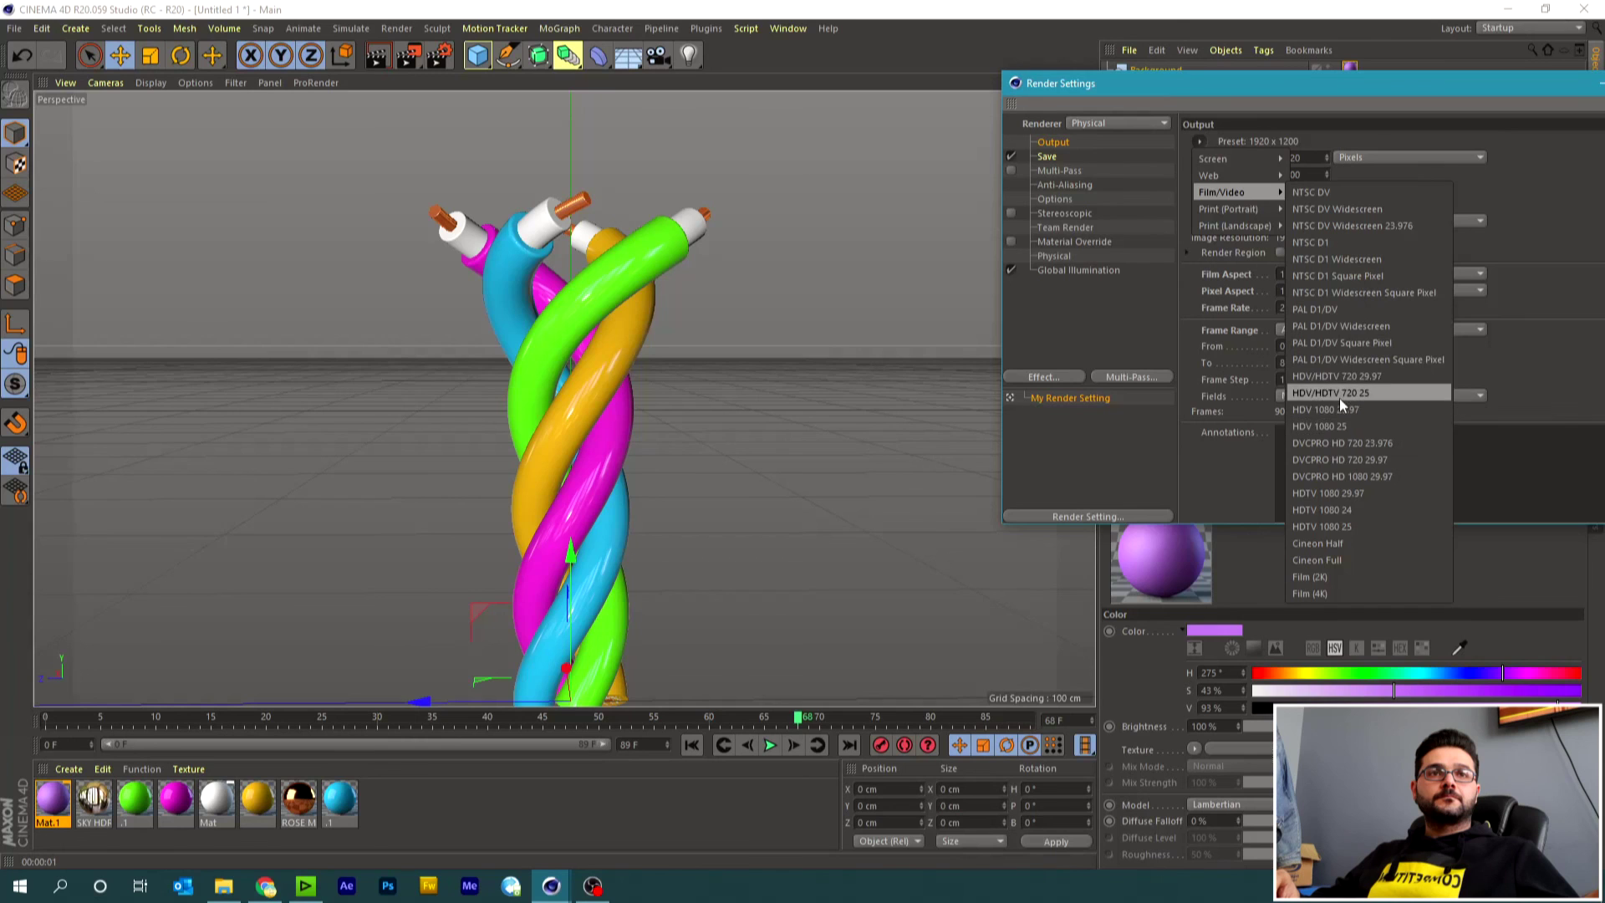
left_click(1341, 413)
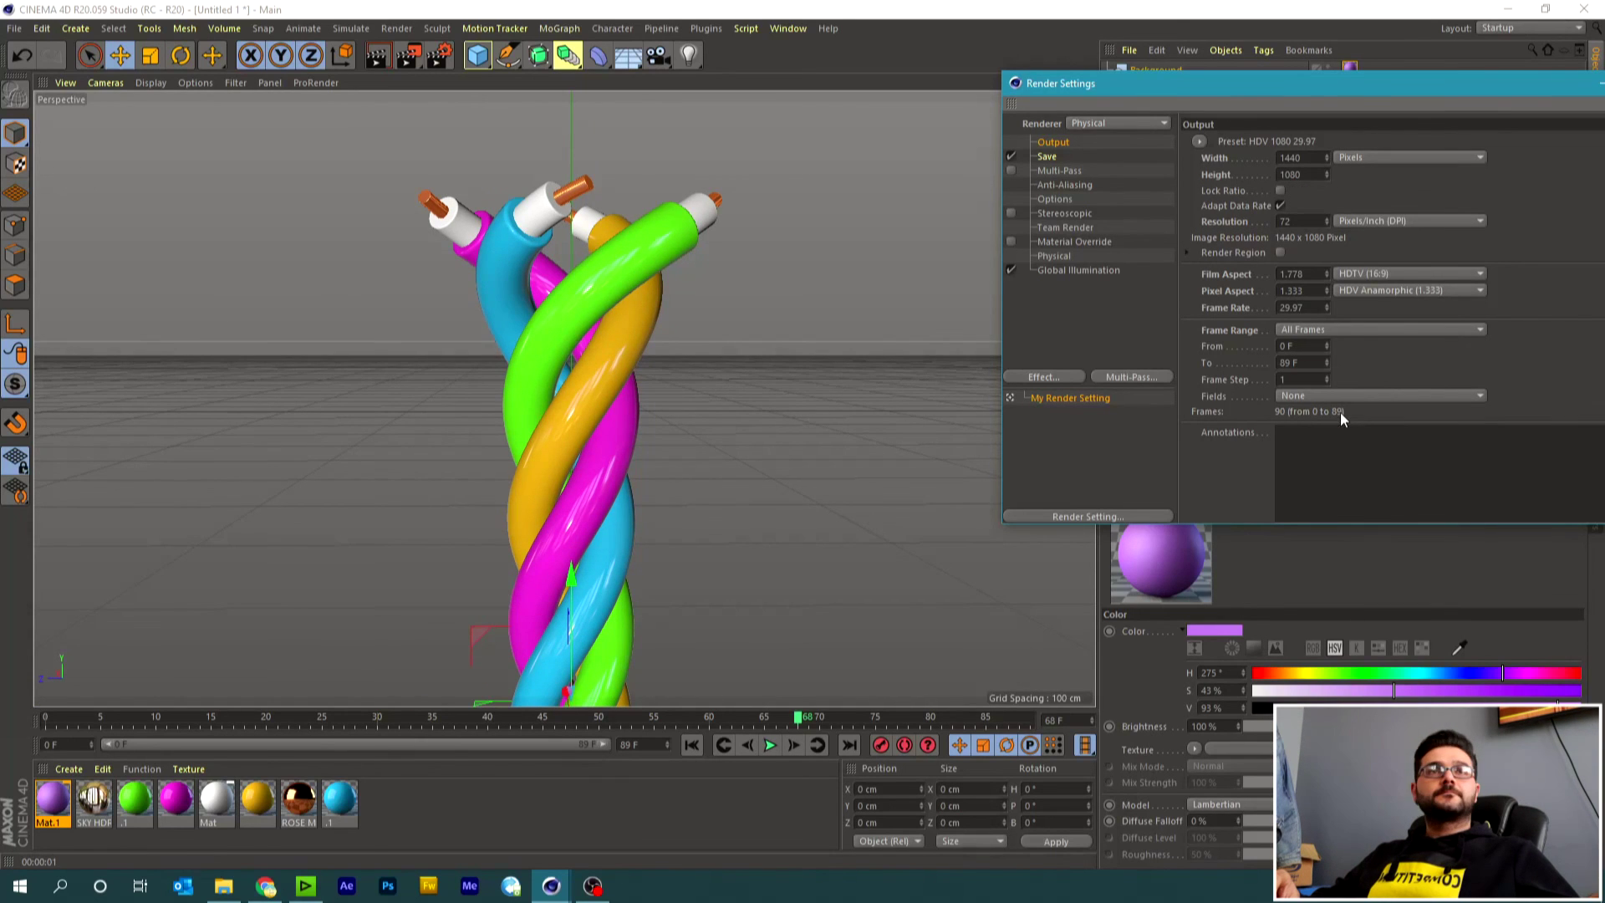
left_click_drag(1354, 81, 896, 81)
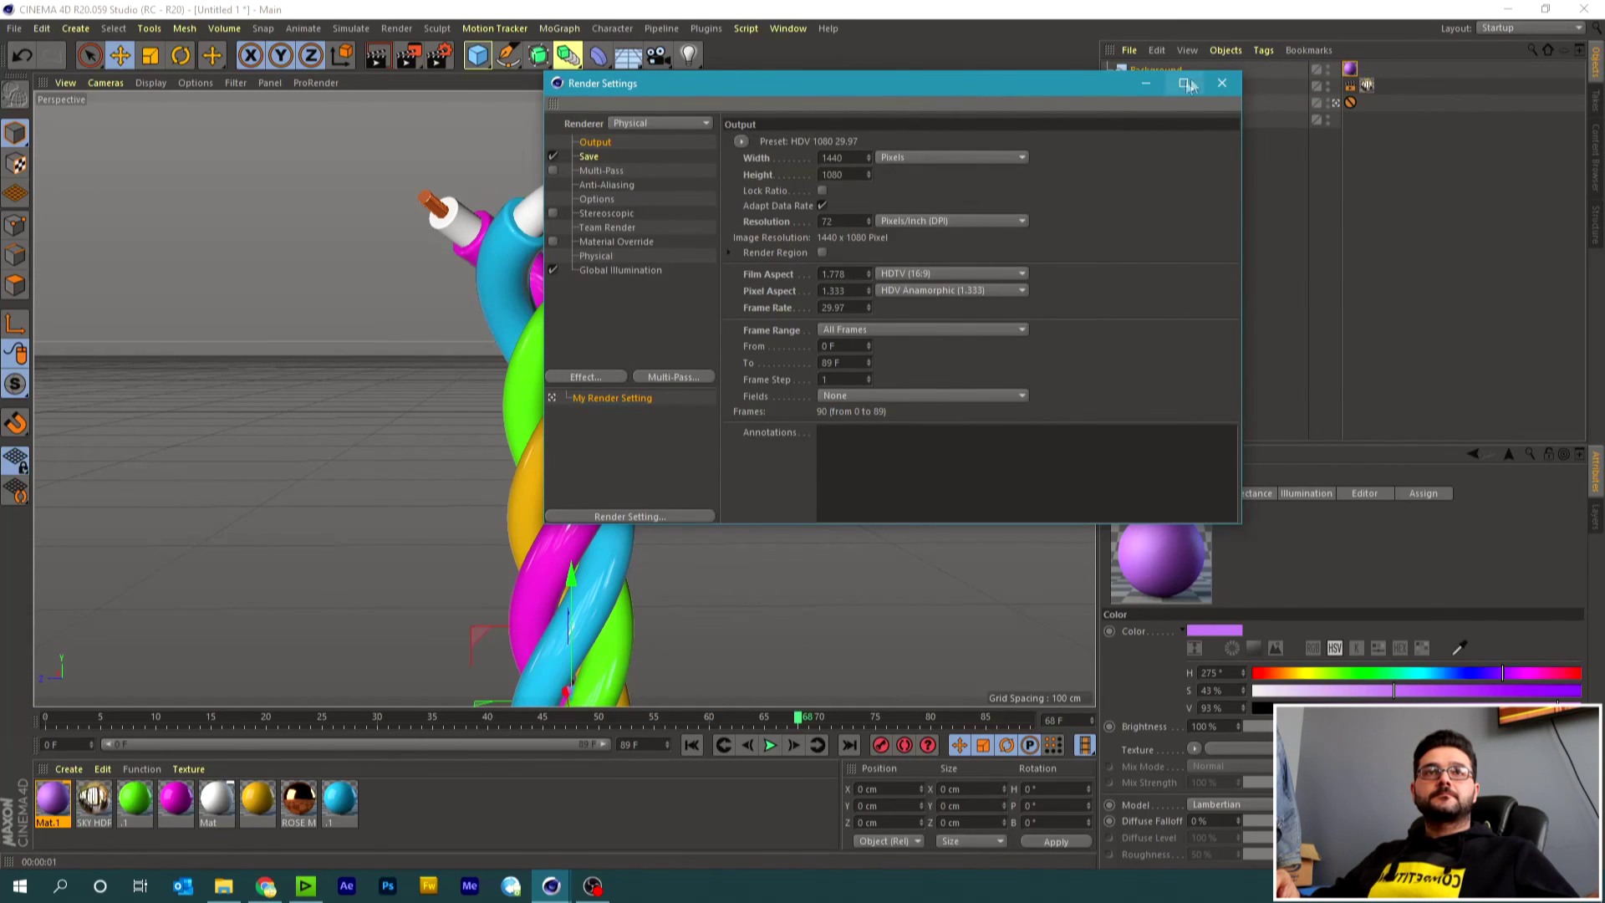
Reopen the render settings at the Save options page.
left_click(1223, 85)
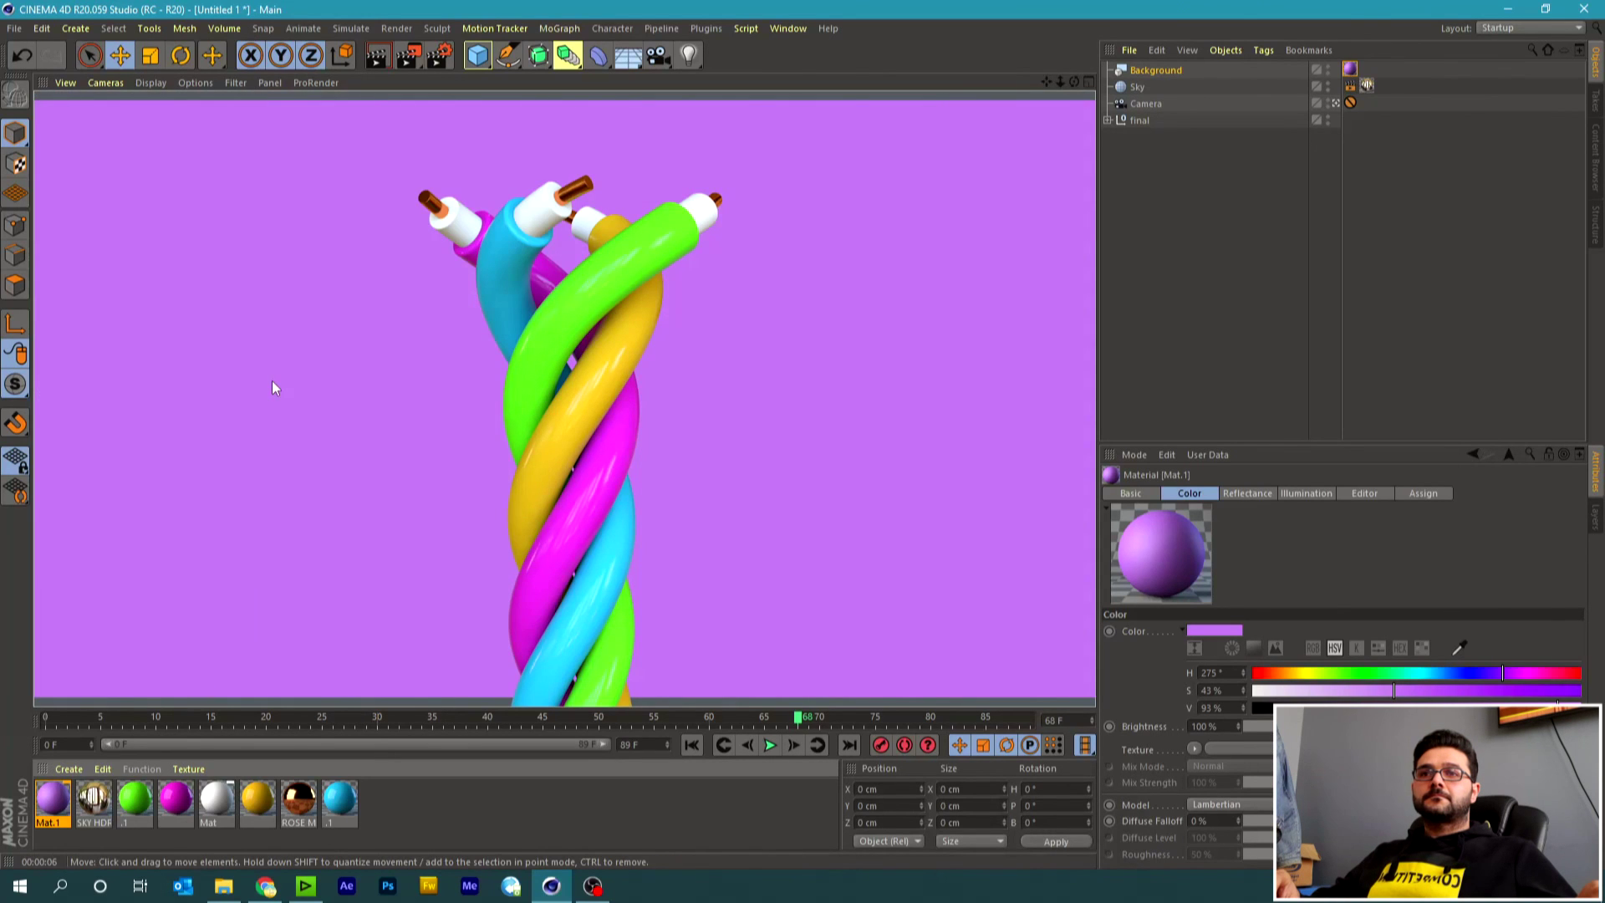
left_click(439, 55)
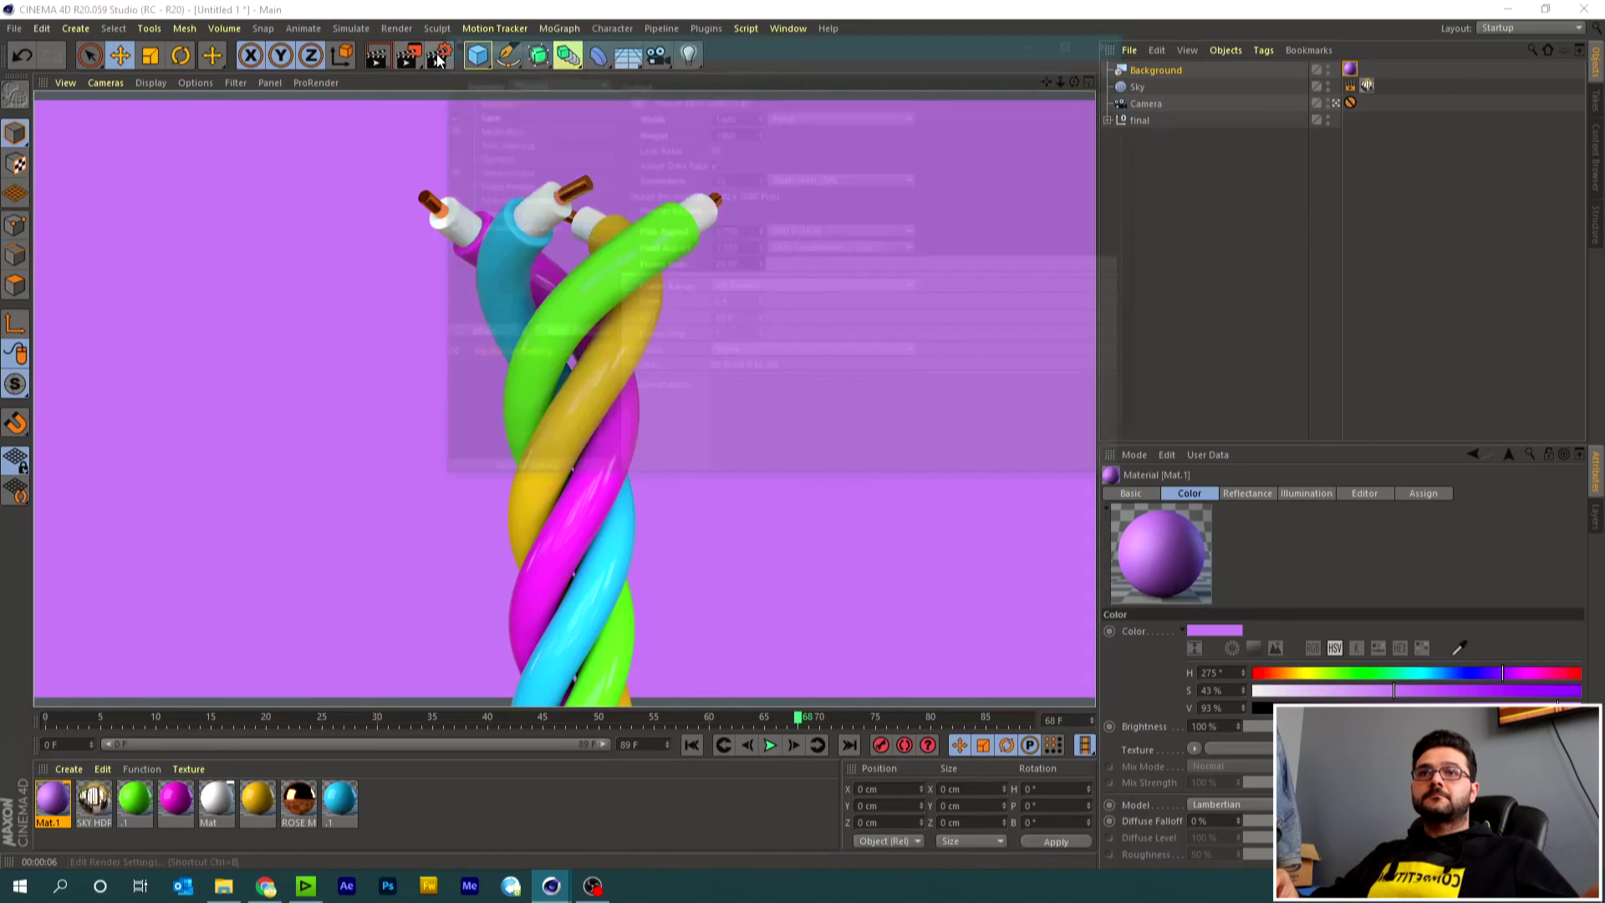
left_click(495, 100)
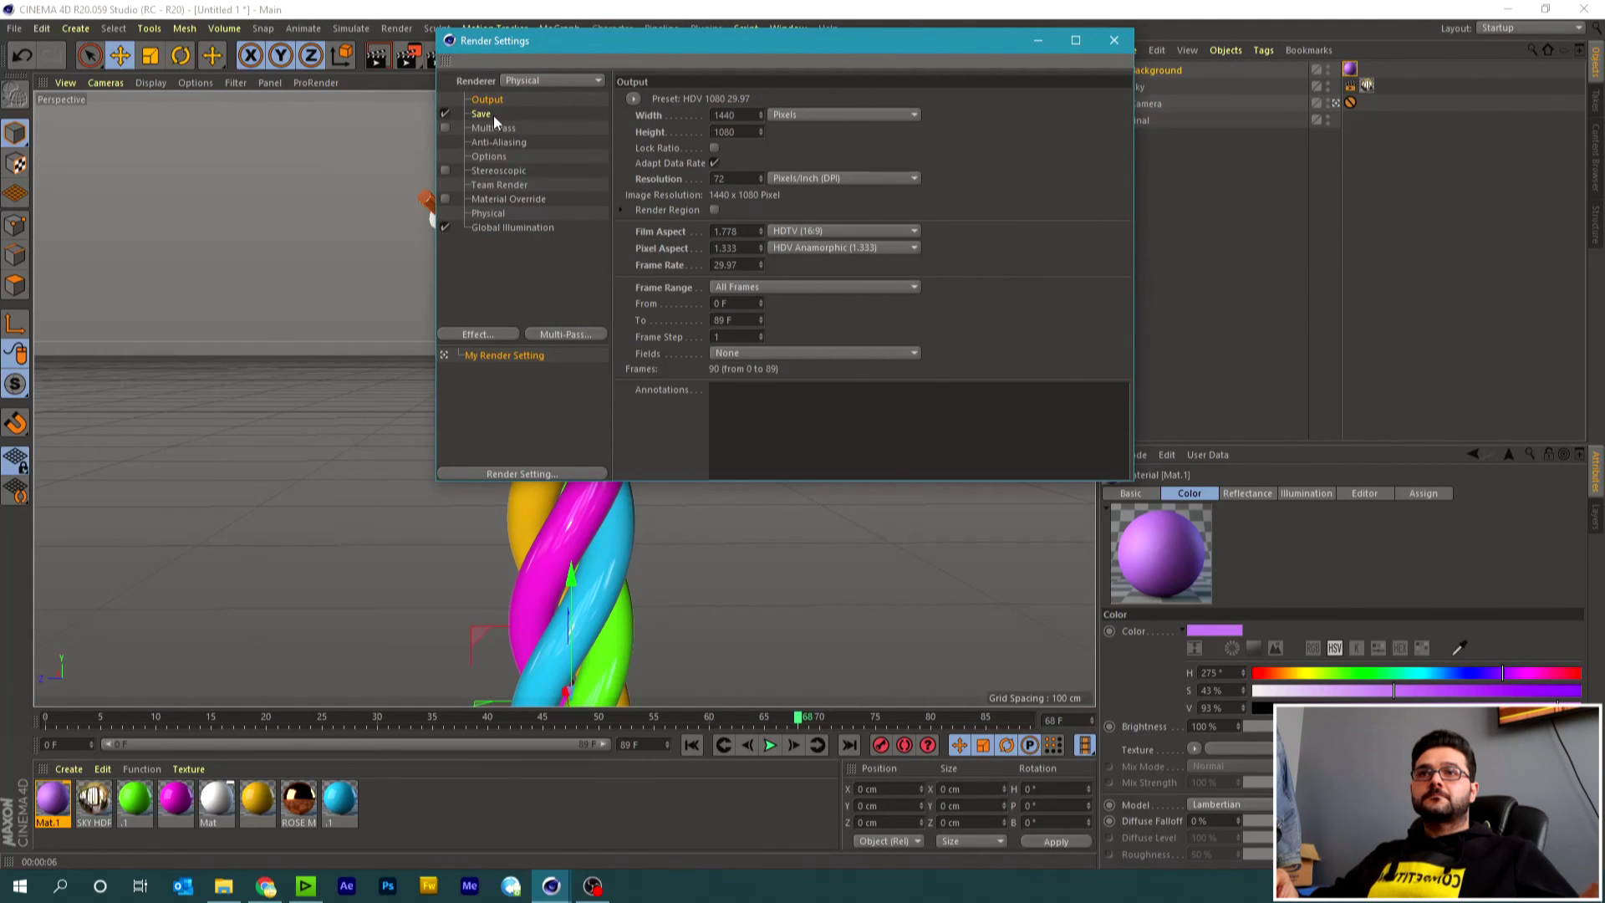
left_click(483, 115)
Create a FINAL RENDER folder and name the output file 'sarmal kablo loop'.
left_click(1088, 130)
left_click(117, 75)
type("FINAL RENDER")
key("Return")
key("Return")
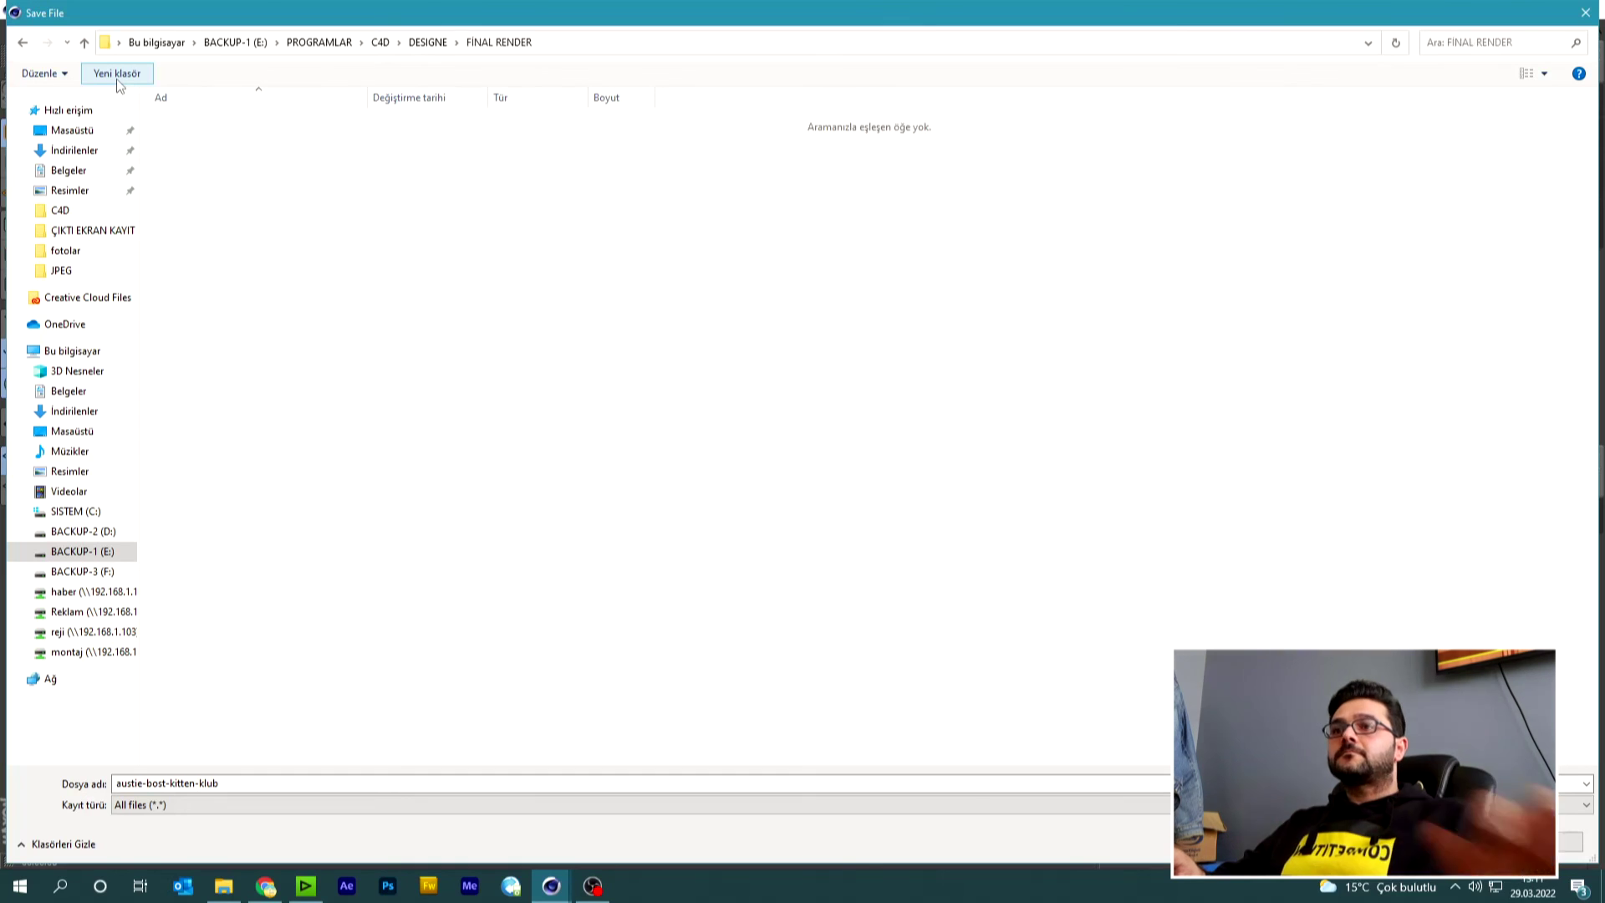
type("sarmal")
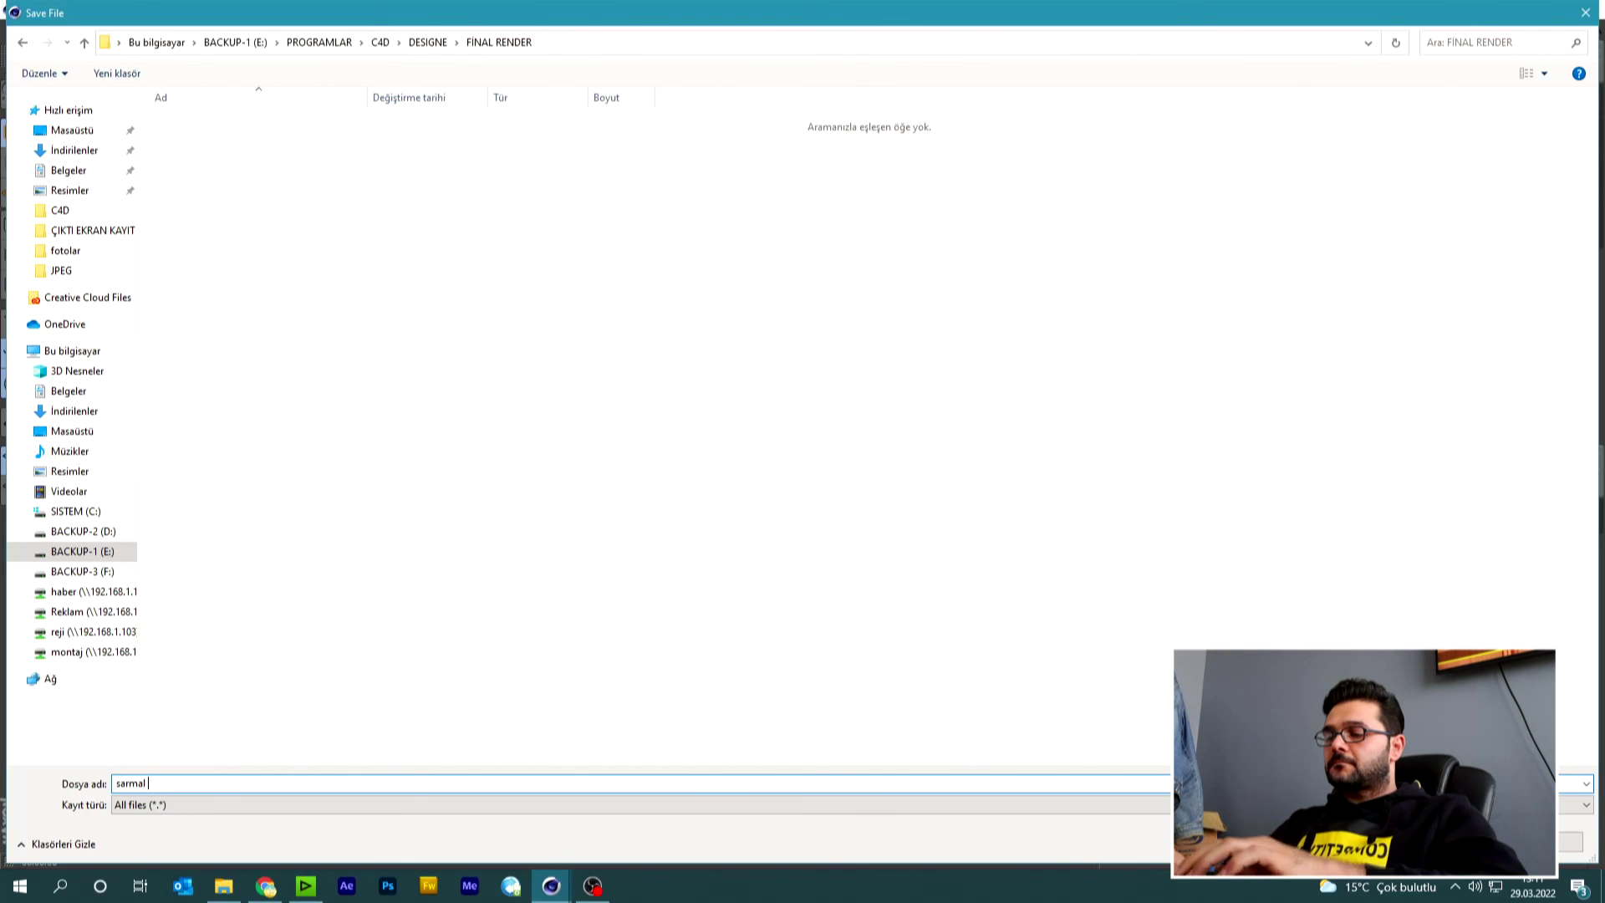
type(" kablo loop")
key("Return")
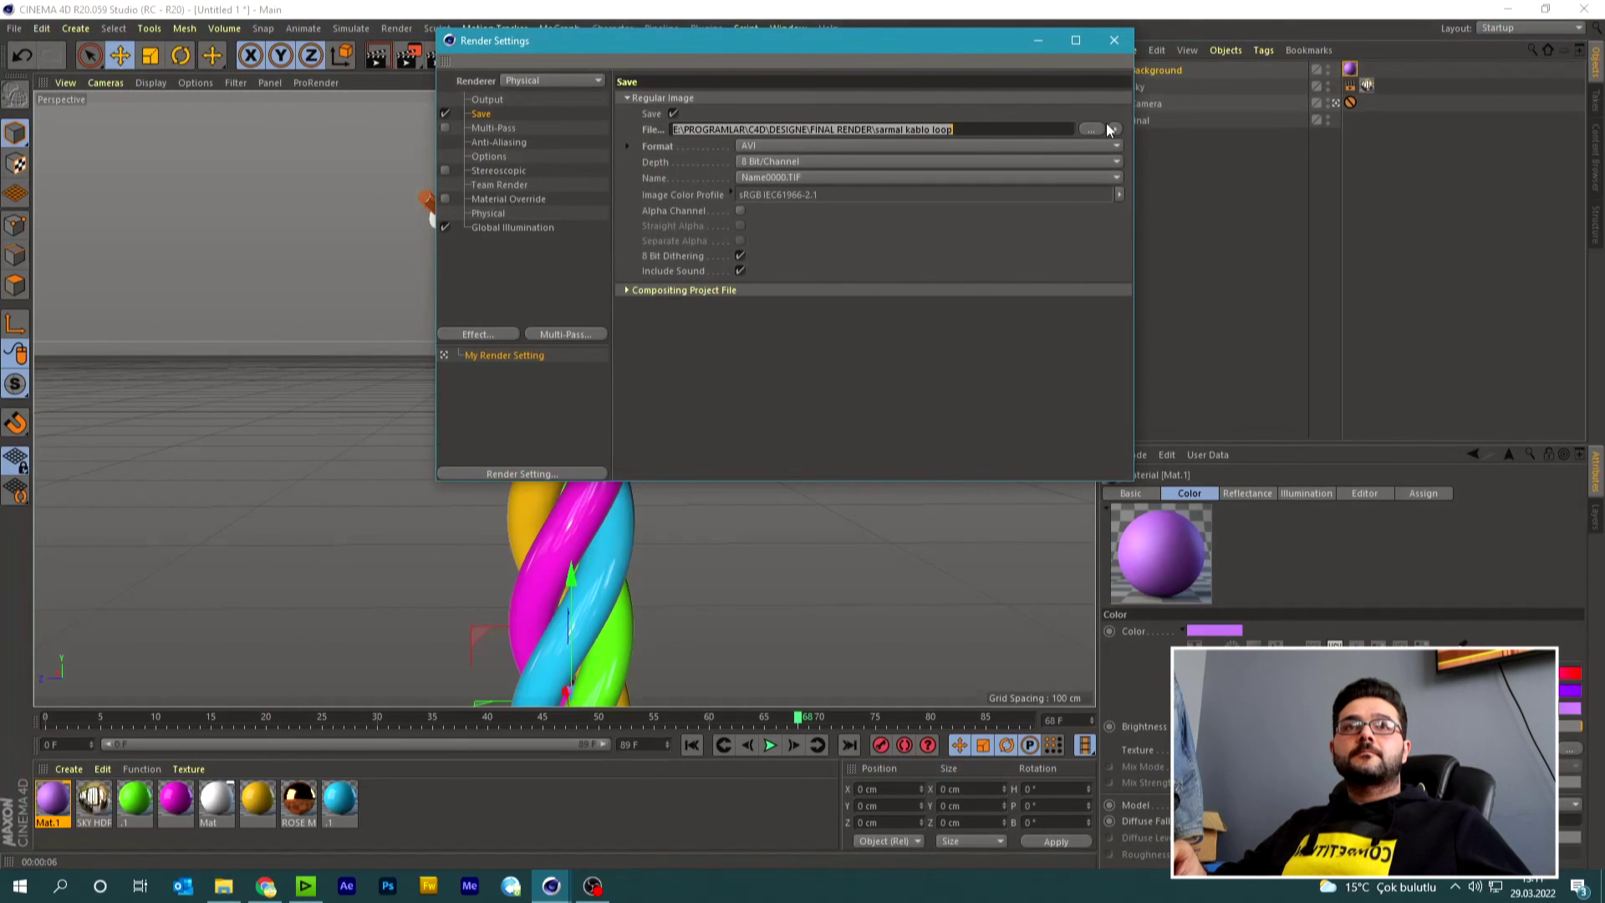
Close the render settings and zoom the Picture Viewer rendering 'sarmal kablo loop'.
left_click(1115, 40)
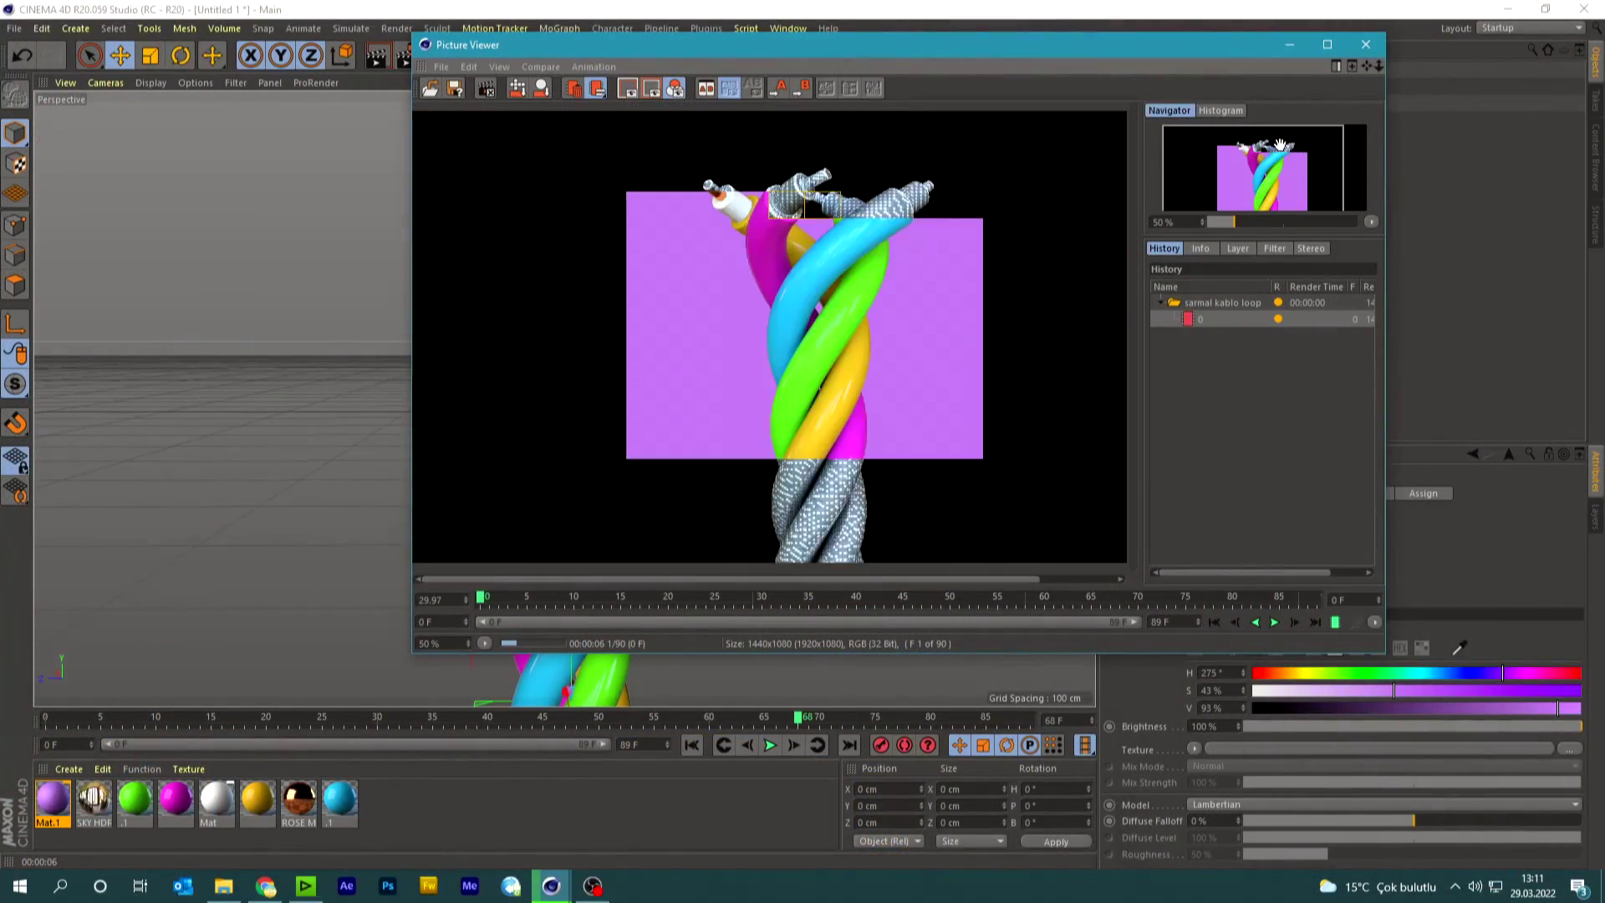
scroll(1280, 144, "down", 2)
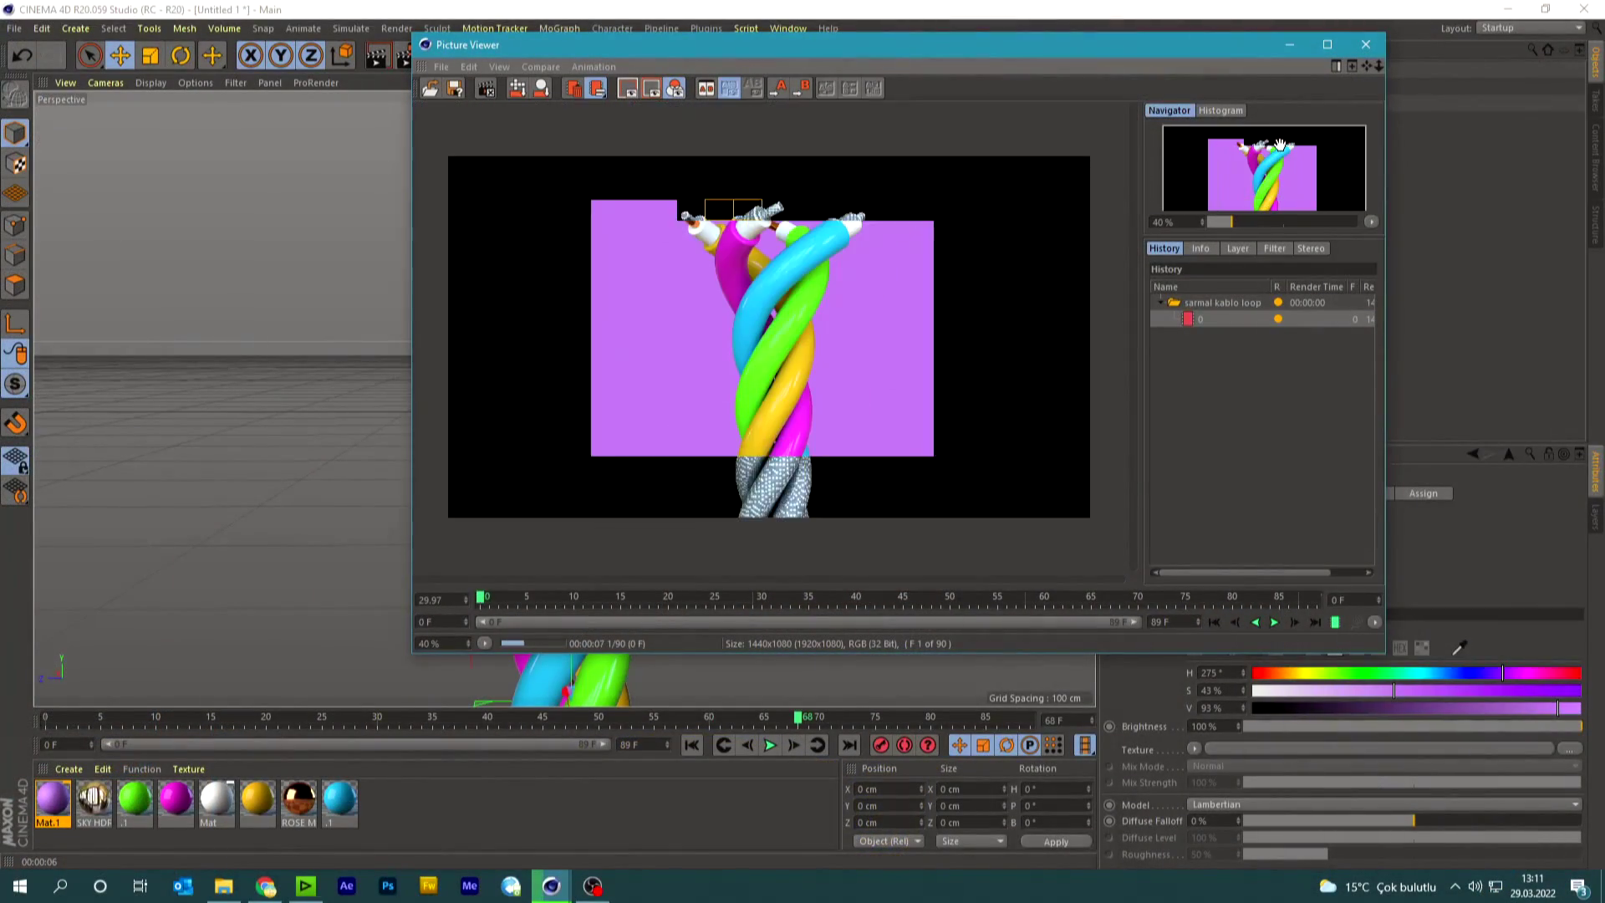